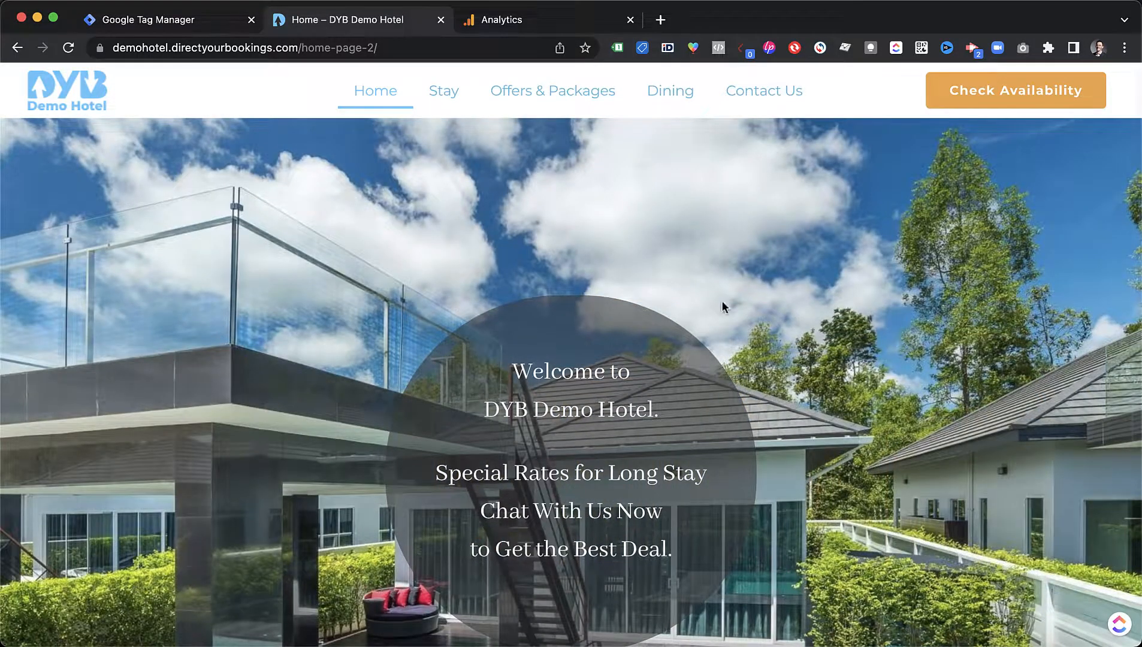
Look through the demo hotel's home page from the welcome banner down to the footer and back up
scroll(824, 300, "down", 1)
scroll(825, 303, "up", 1)
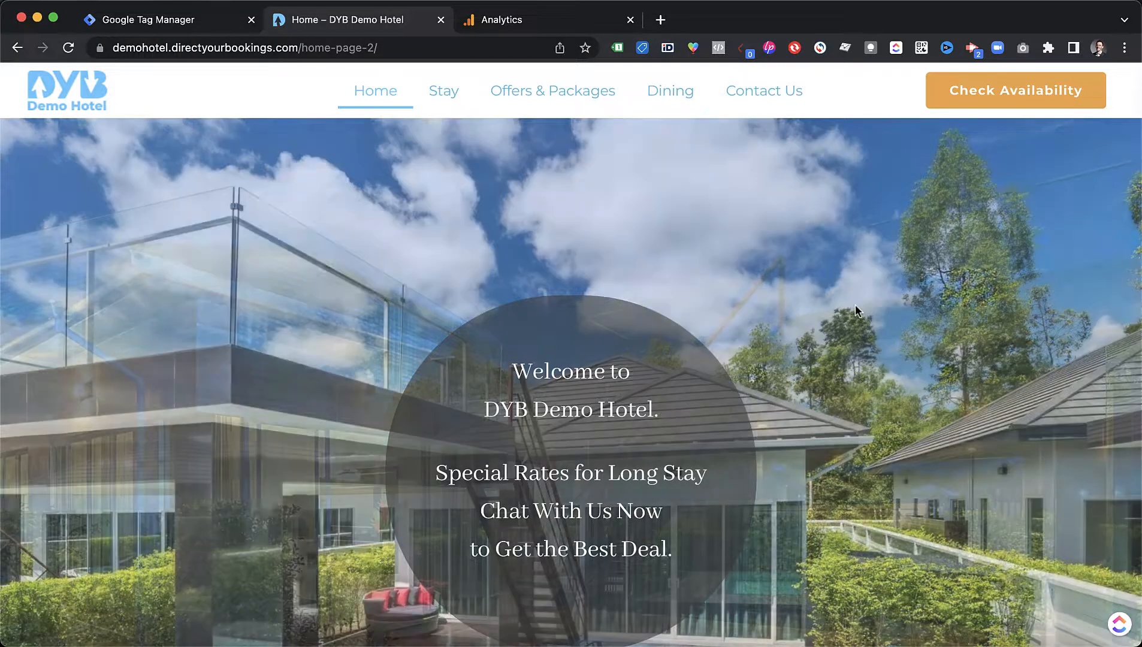
scroll(855, 305, "down", 10)
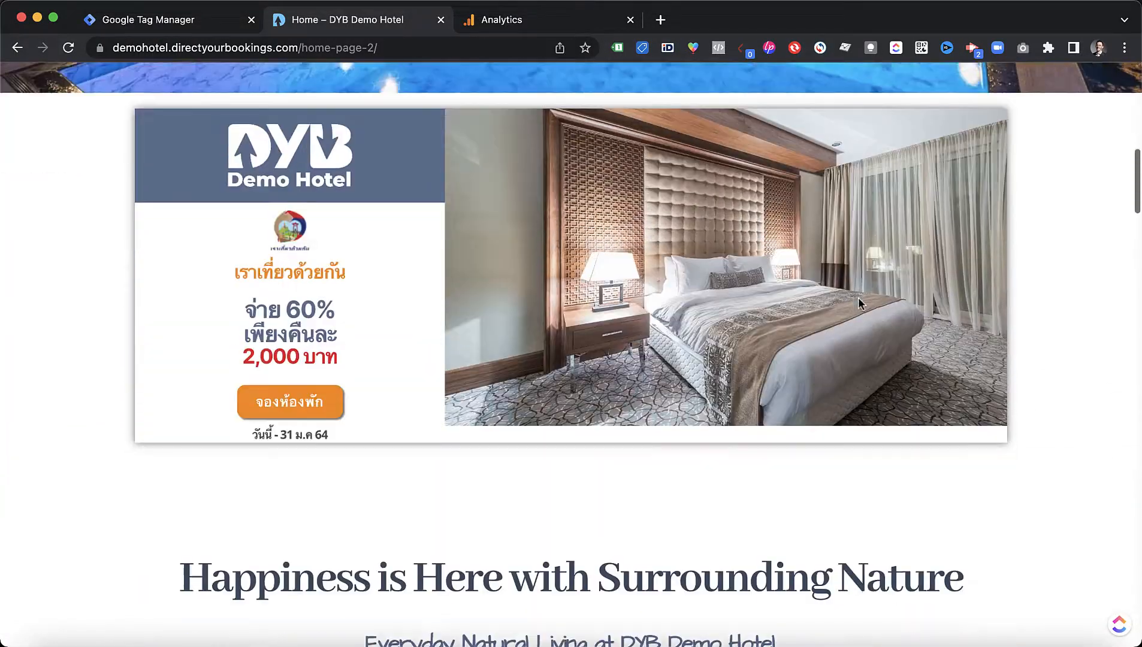
scroll(858, 298, "down", 15)
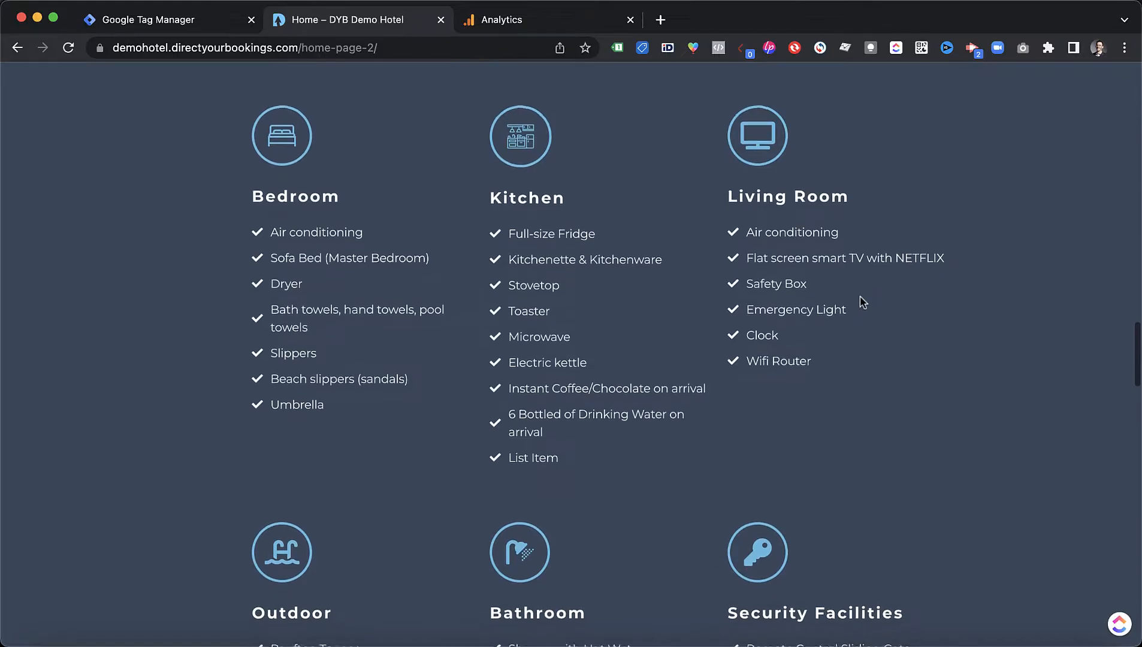
scroll(861, 301, "down", 15)
scroll(862, 302, "down", 12)
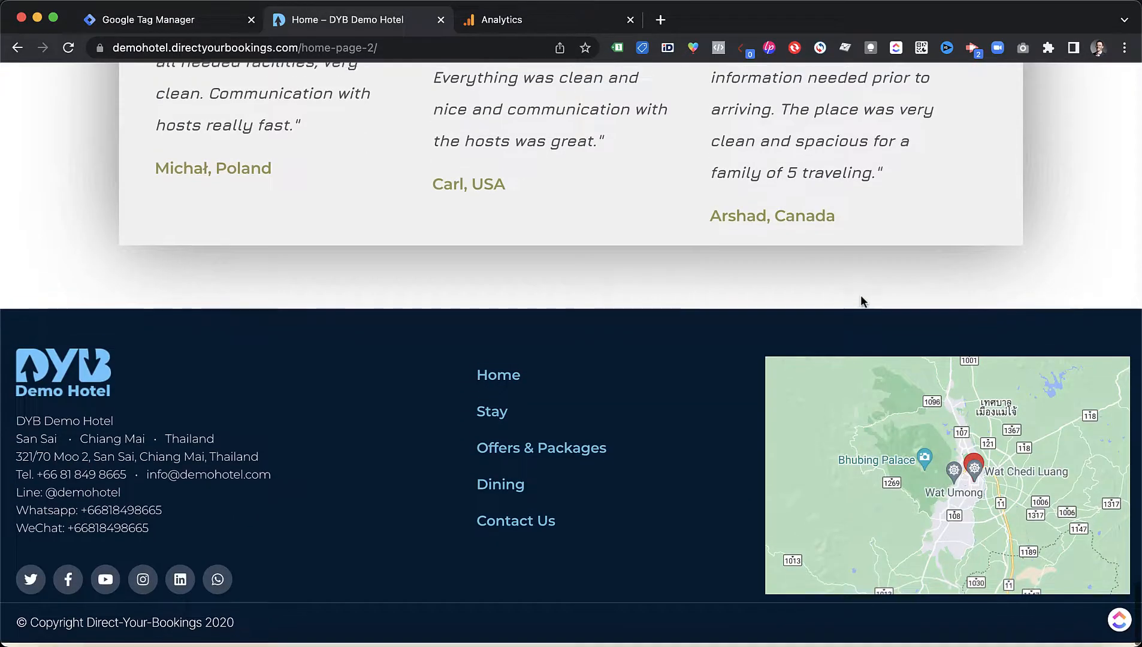
scroll(861, 301, "up", 20)
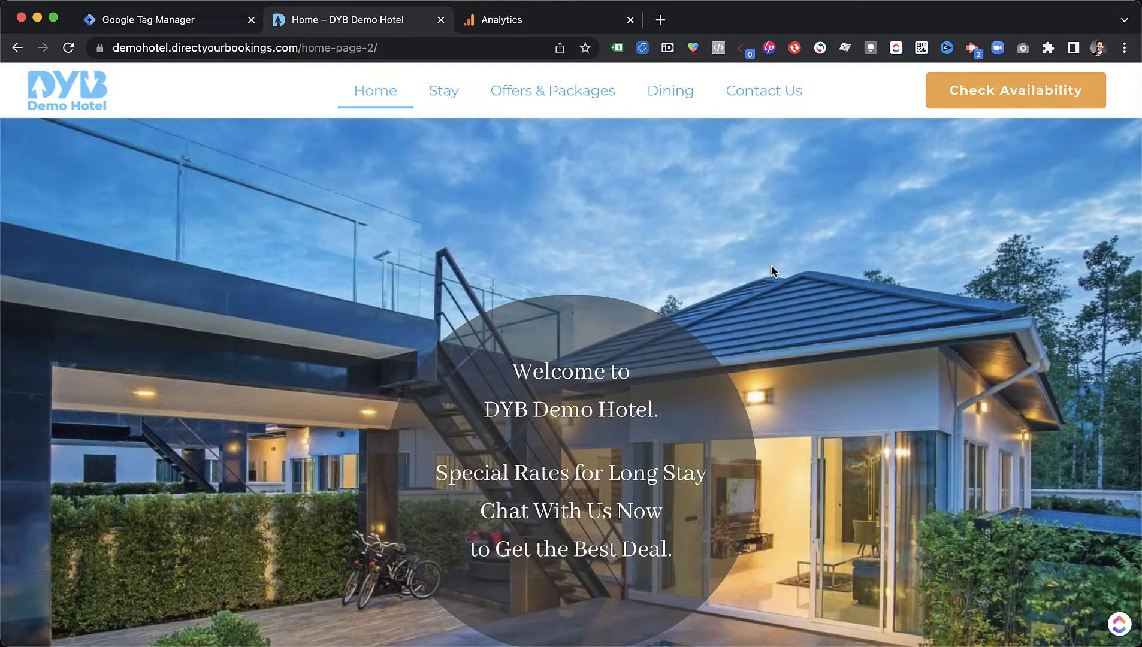
scroll(771, 266, "down", 2)
scroll(772, 266, "down", 2)
scroll(772, 266, "up", 3)
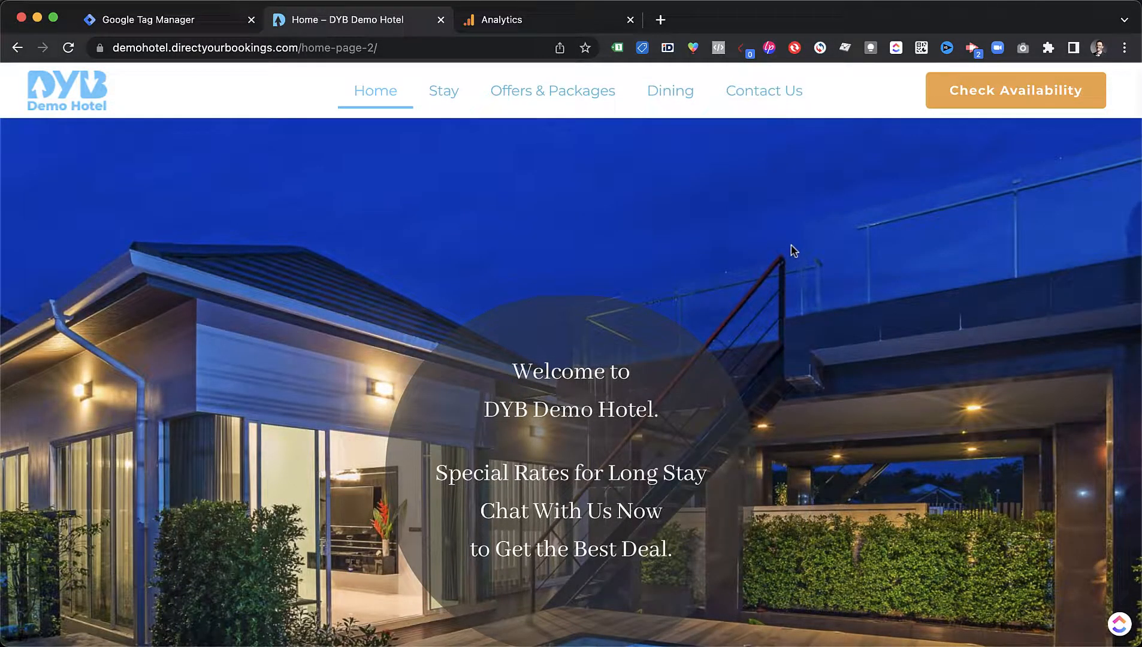
scroll(752, 185, "down", 3)
scroll(756, 186, "down", 10)
scroll(756, 187, "up", 13)
scroll(756, 187, "down", 1)
scroll(755, 184, "up", 1)
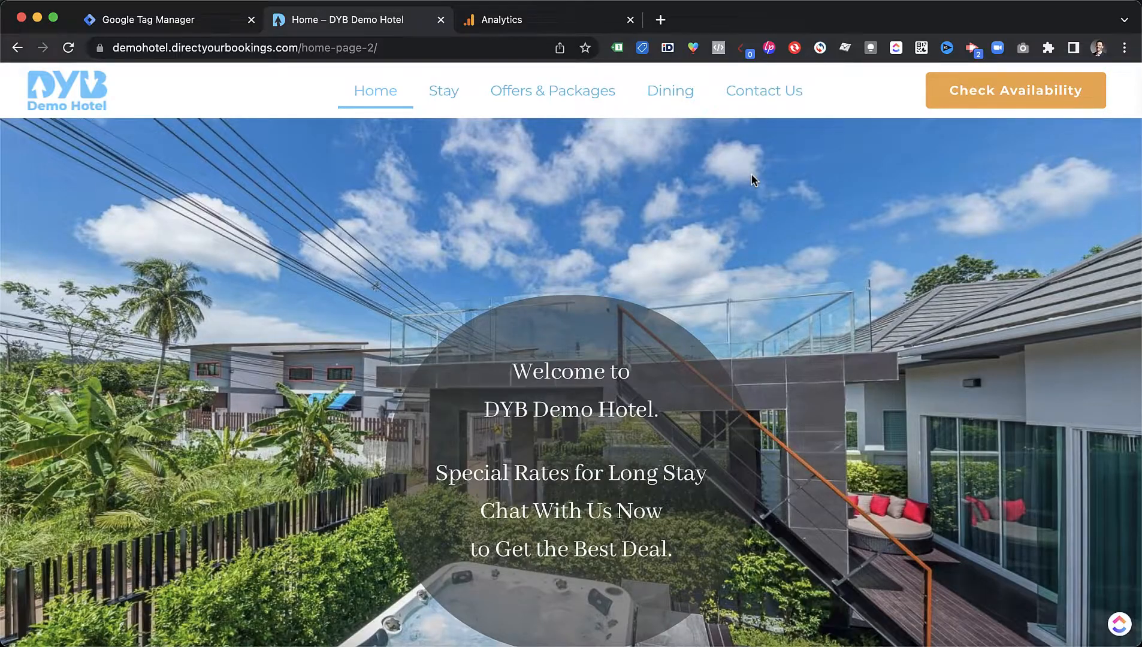
scroll(751, 177, "down", 15)
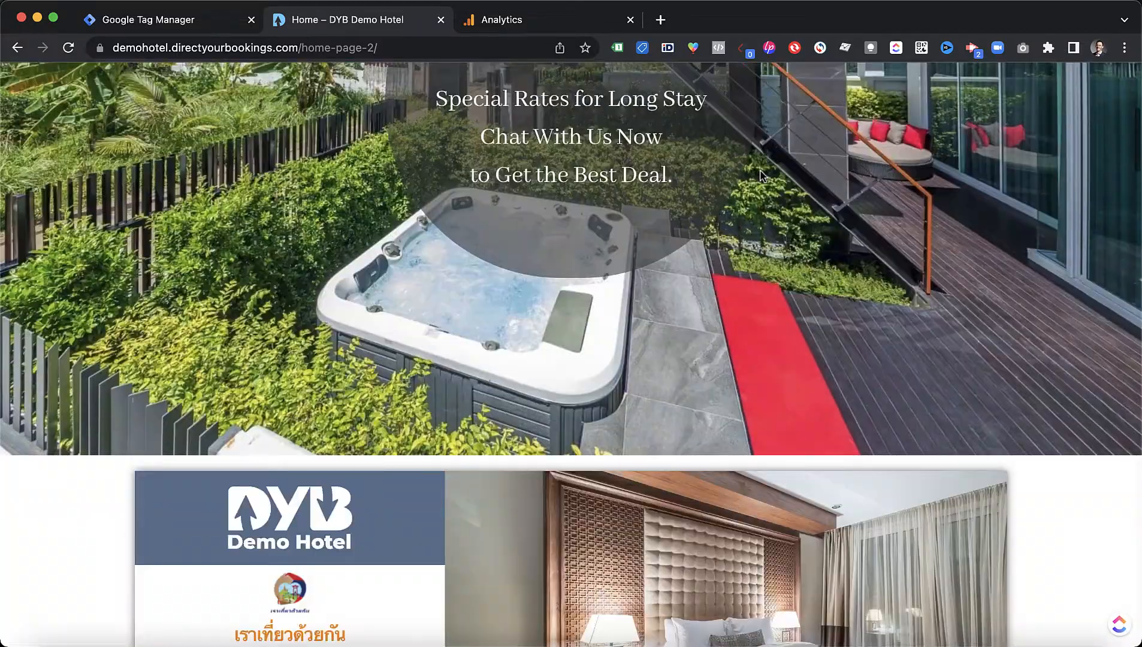
scroll(620, 309, "up", 15)
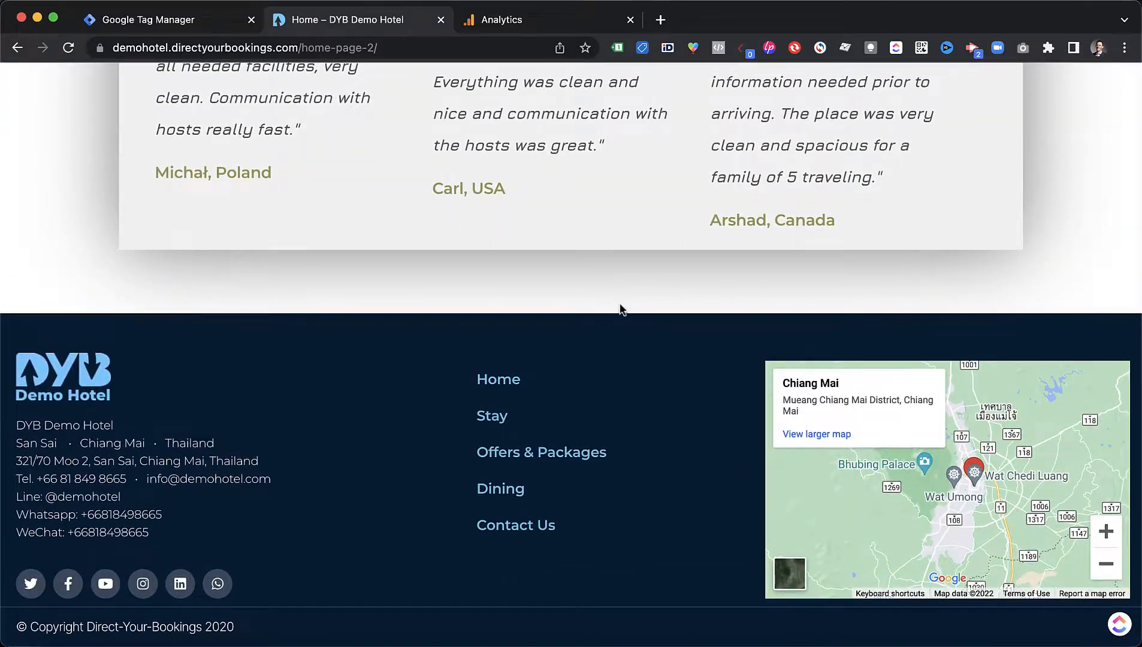
scroll(578, 371, "up", 20)
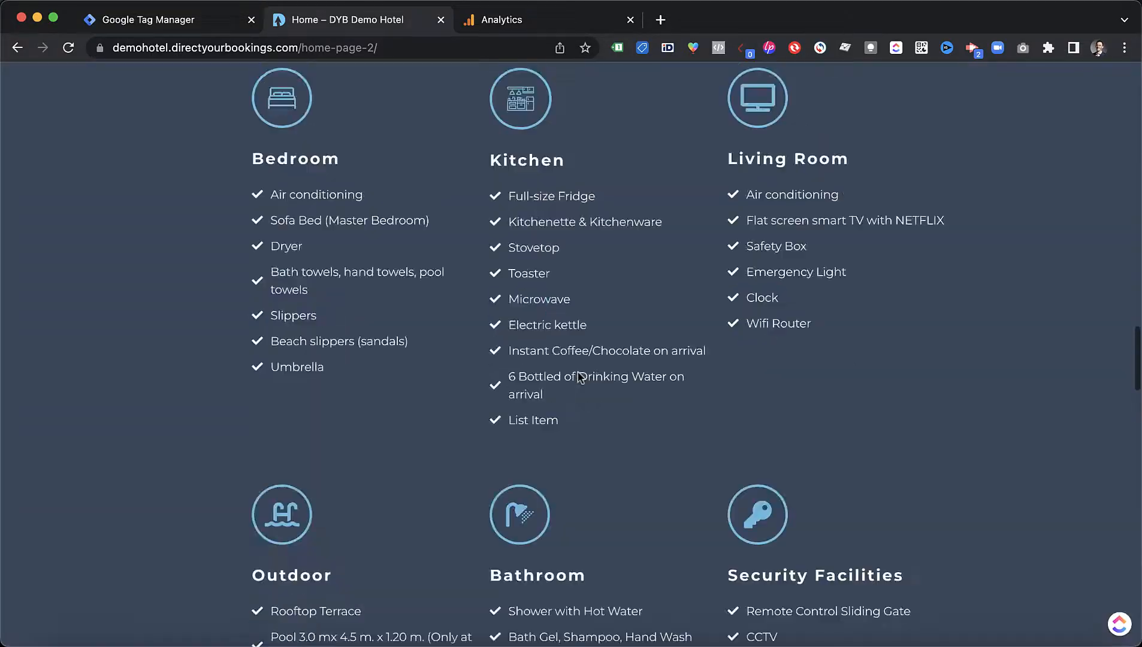
scroll(623, 282, "down", 4)
scroll(635, 280, "down", 20)
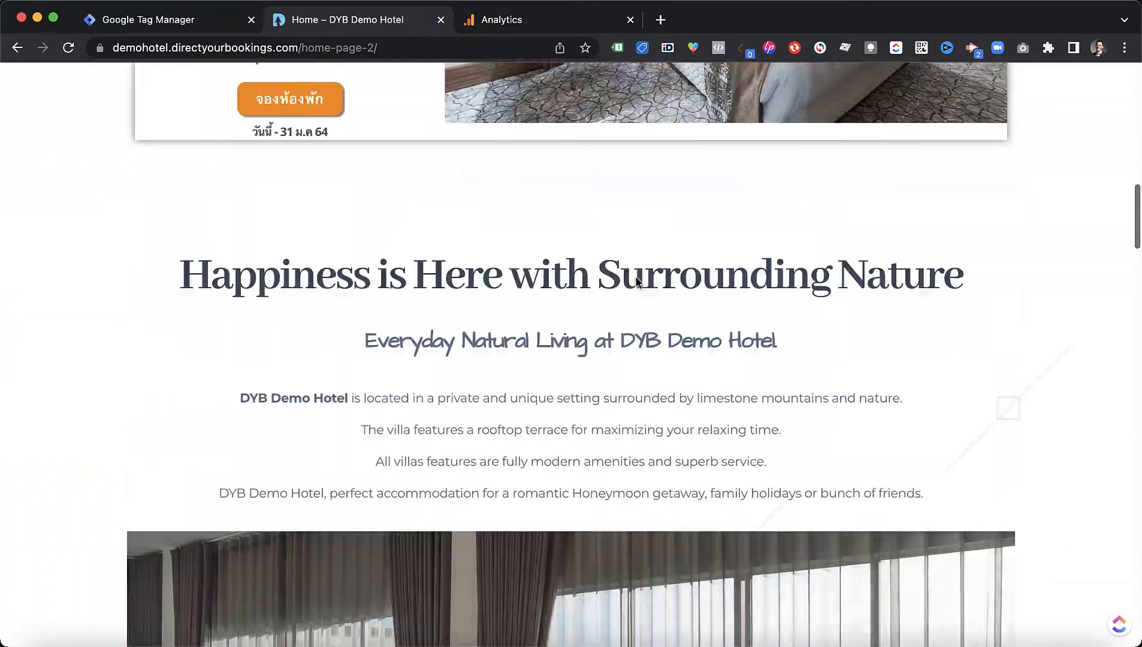
scroll(636, 278, "down", 20)
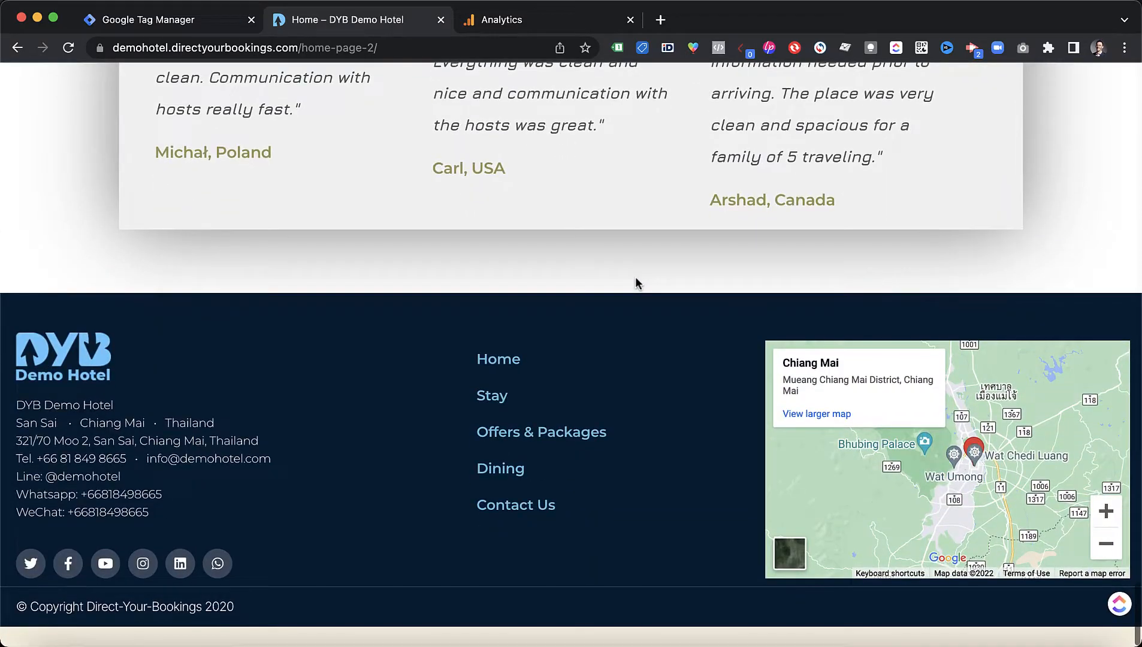
scroll(606, 428, "up", 20)
scroll(611, 425, "up", 20)
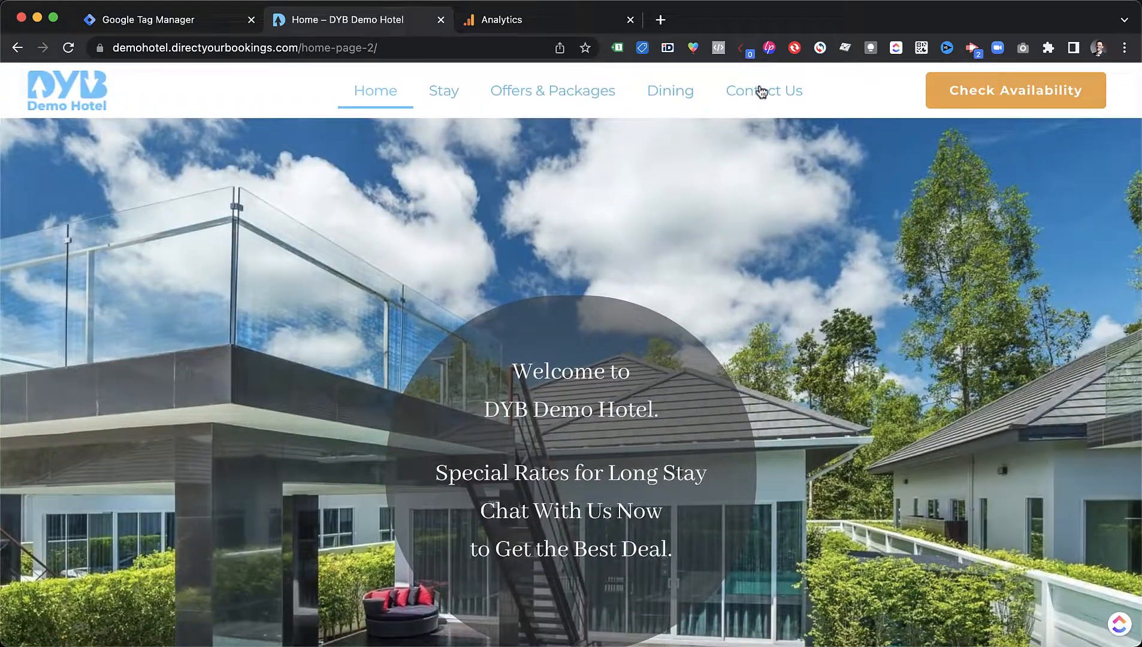
Open the hotel website's Contact Us page and examine its contact form
left_click(761, 91)
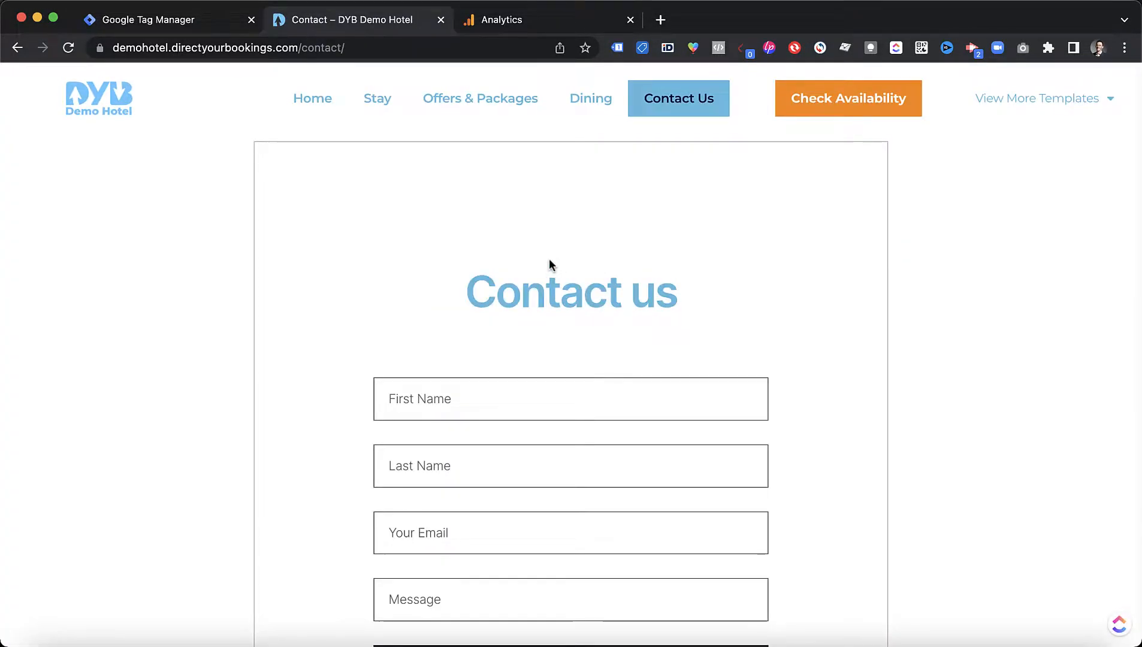
scroll(594, 293, "down", 3)
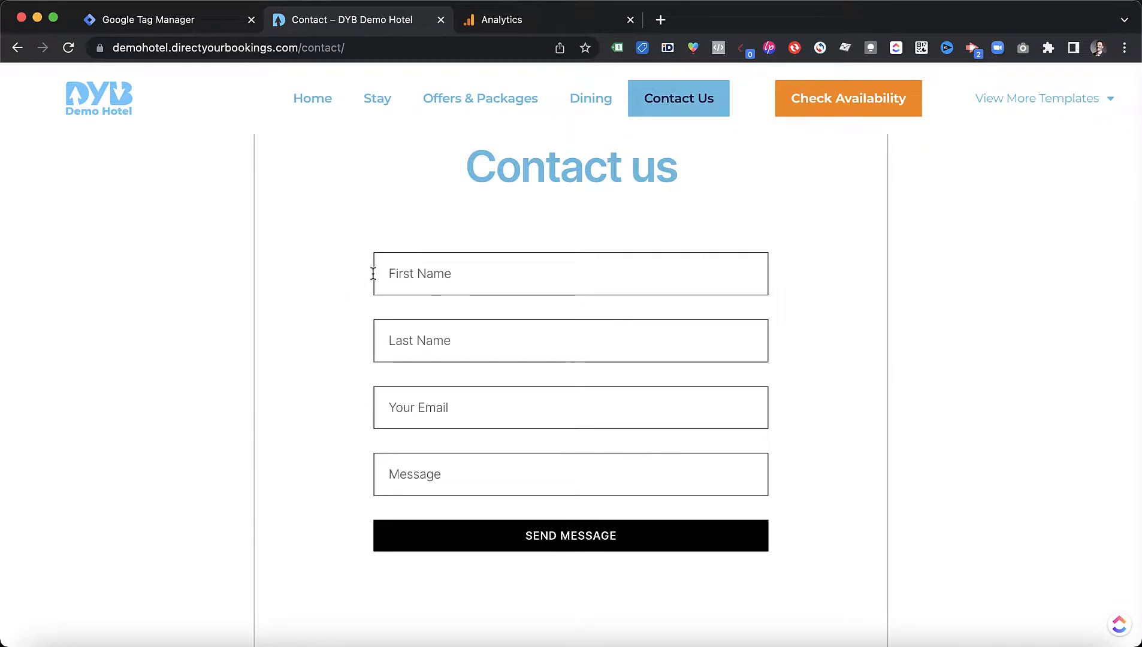
scroll(331, 287, "up", 1)
scroll(331, 287, "down", 1)
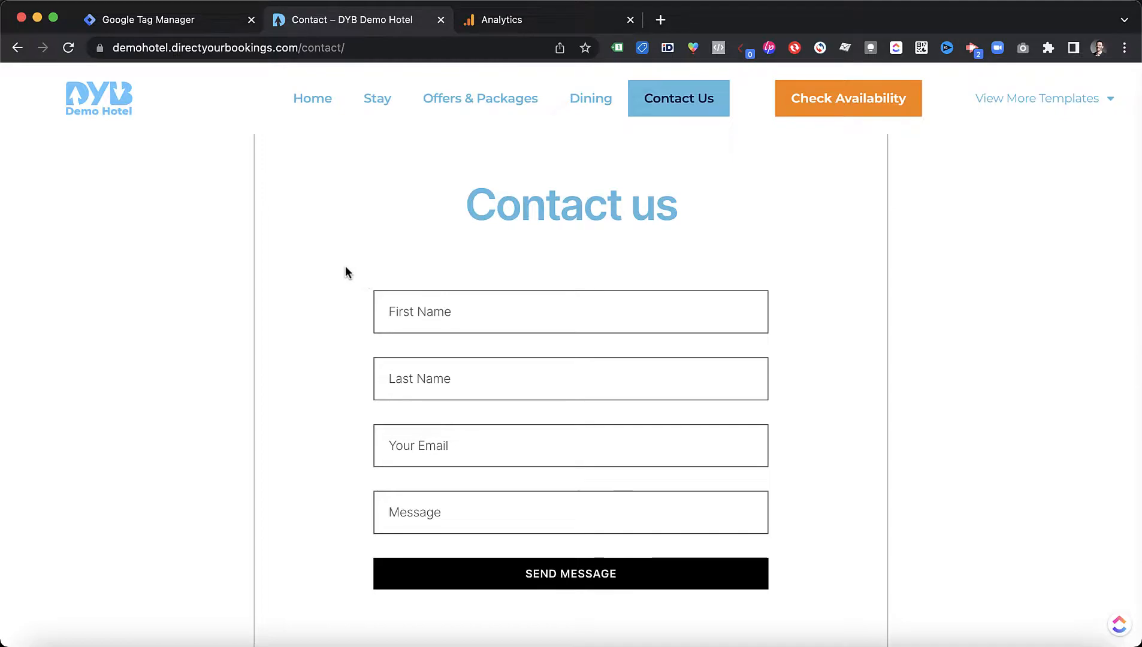
Switch to Google Tag Manager and create a new tag of type Google Analytics: Universal Analytics
left_click(181, 27)
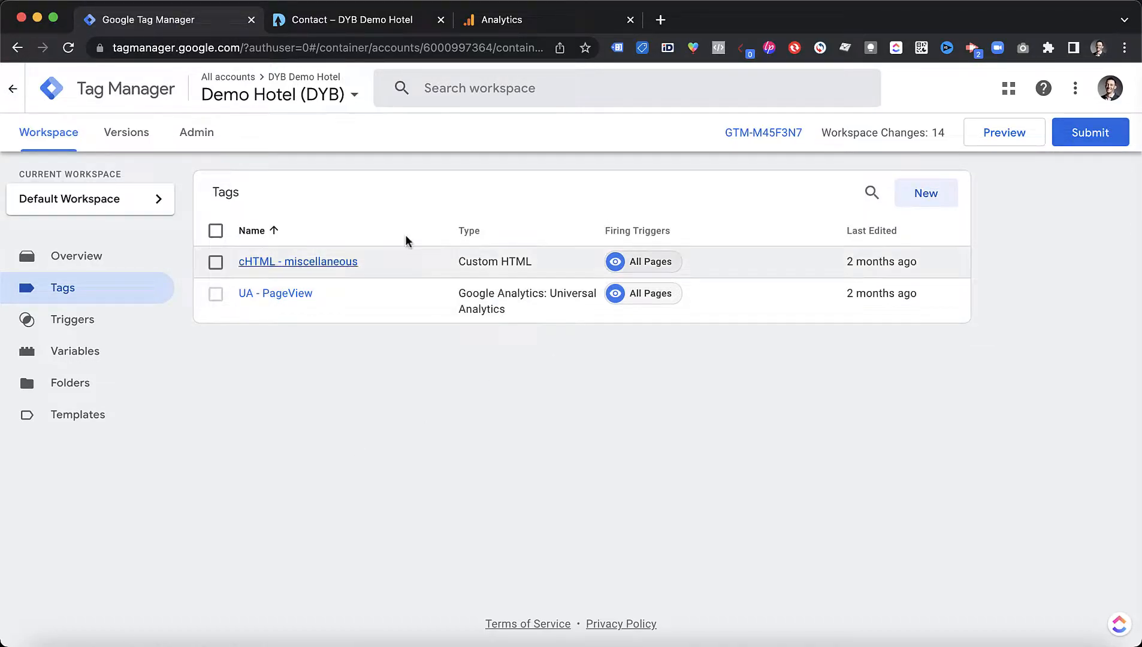
left_click(930, 202)
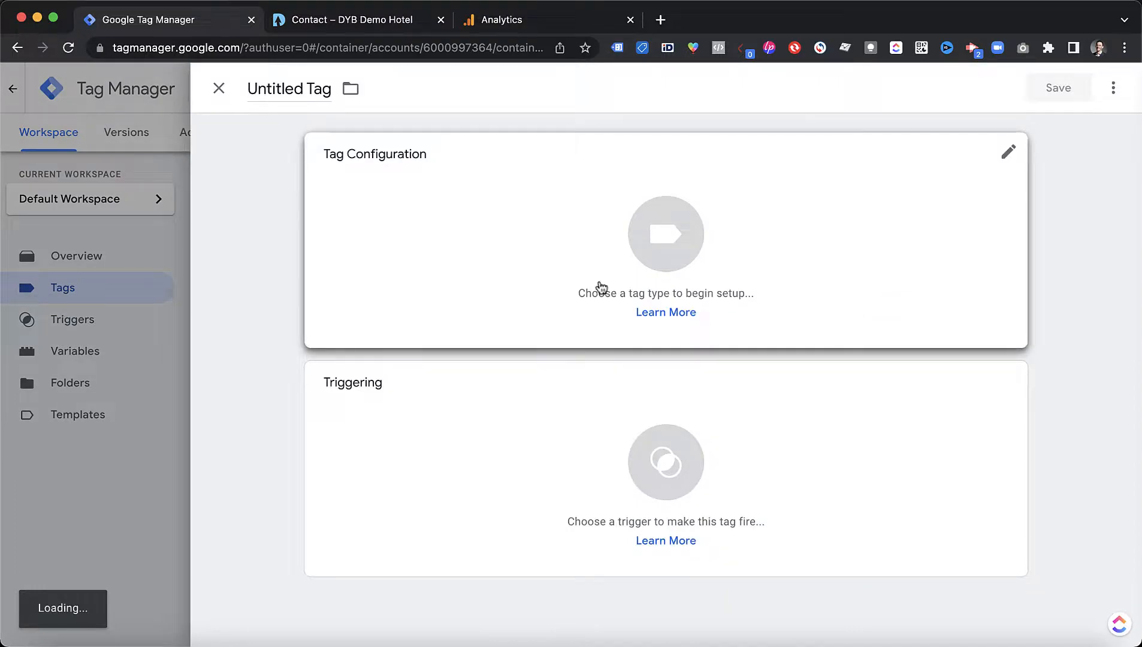
left_click(709, 295)
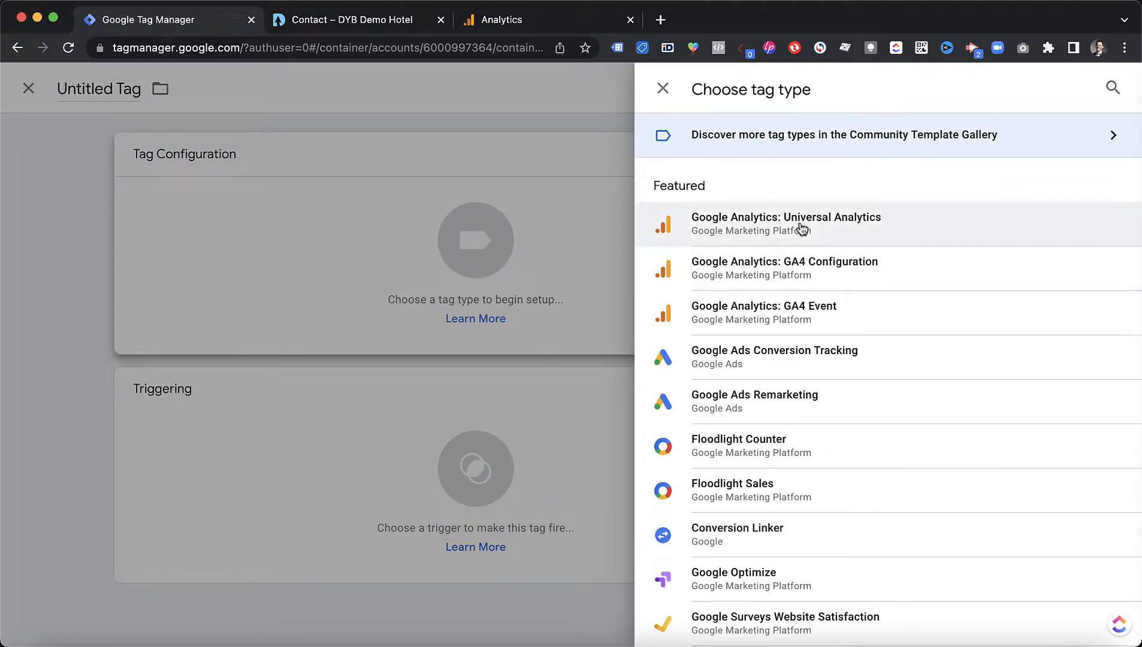
left_click(756, 230)
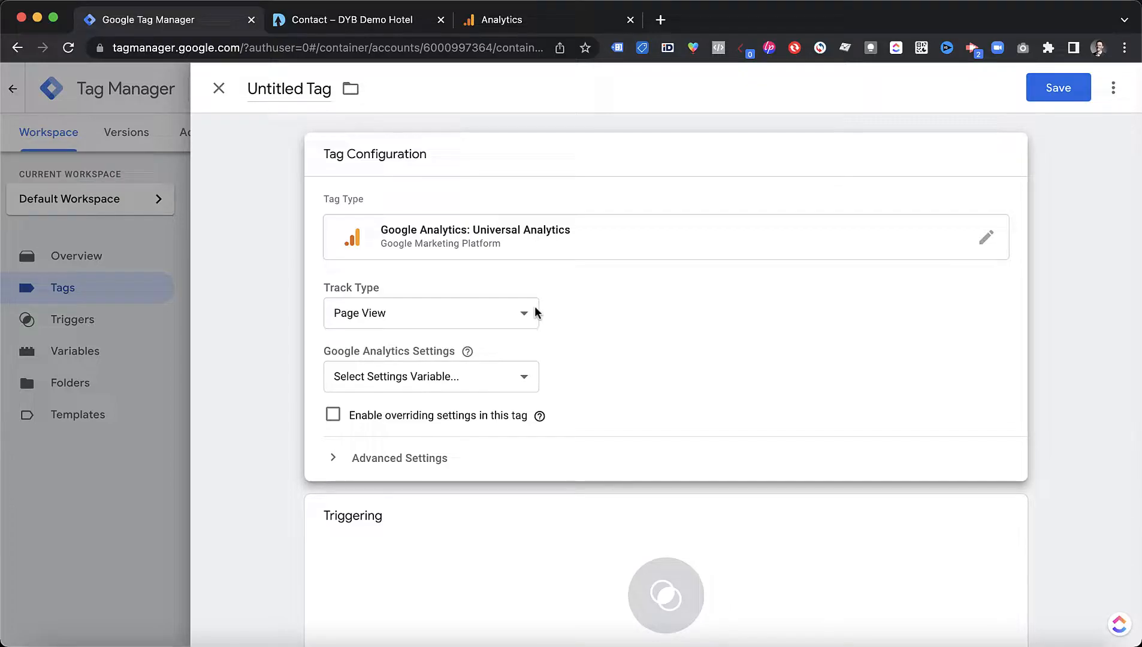
Name the new tag "UA - Event - Contact Form"
mouse_move(539, 416)
mouse_move(468, 351)
left_click(275, 90)
triple_click(275, 90)
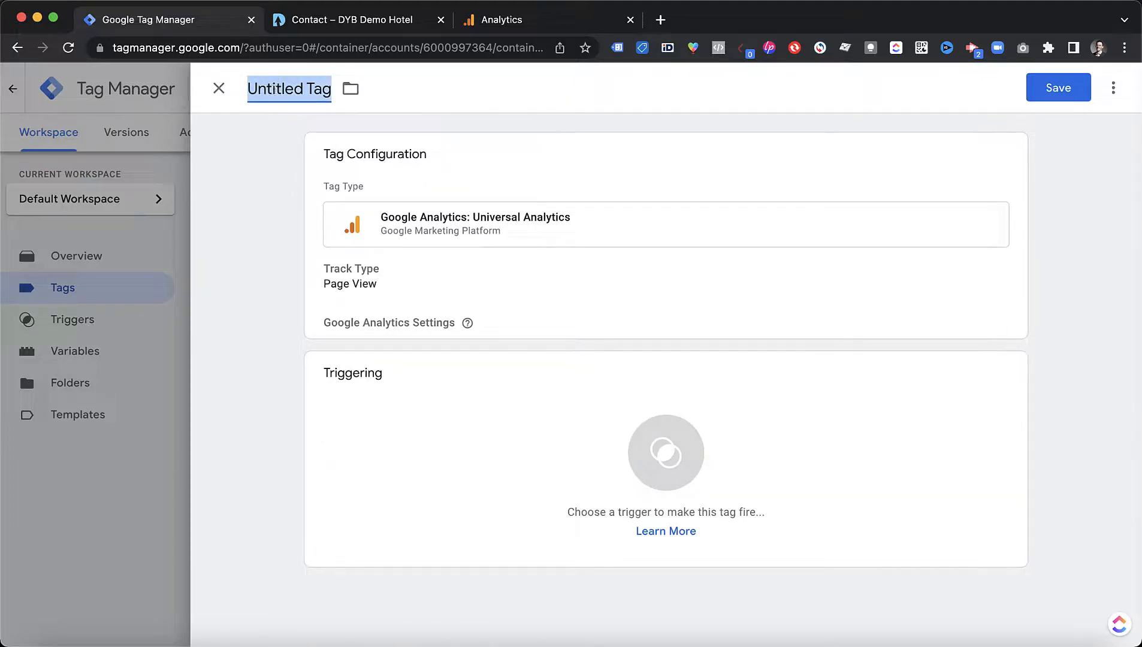
type("UA - Even")
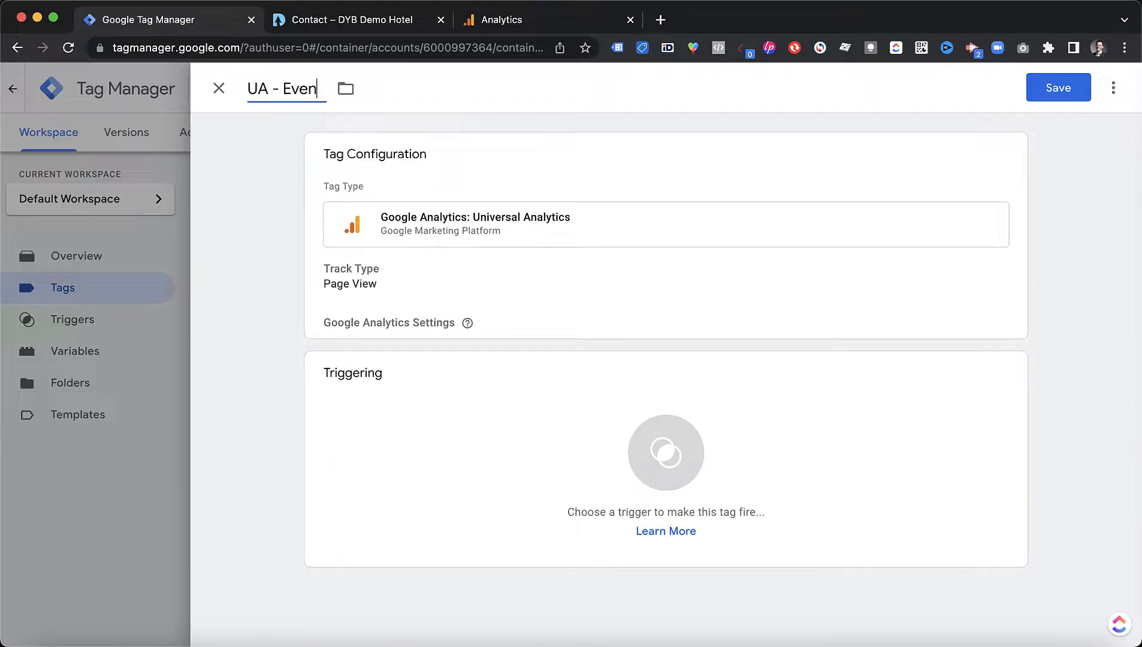
type("t -")
type("Contact")
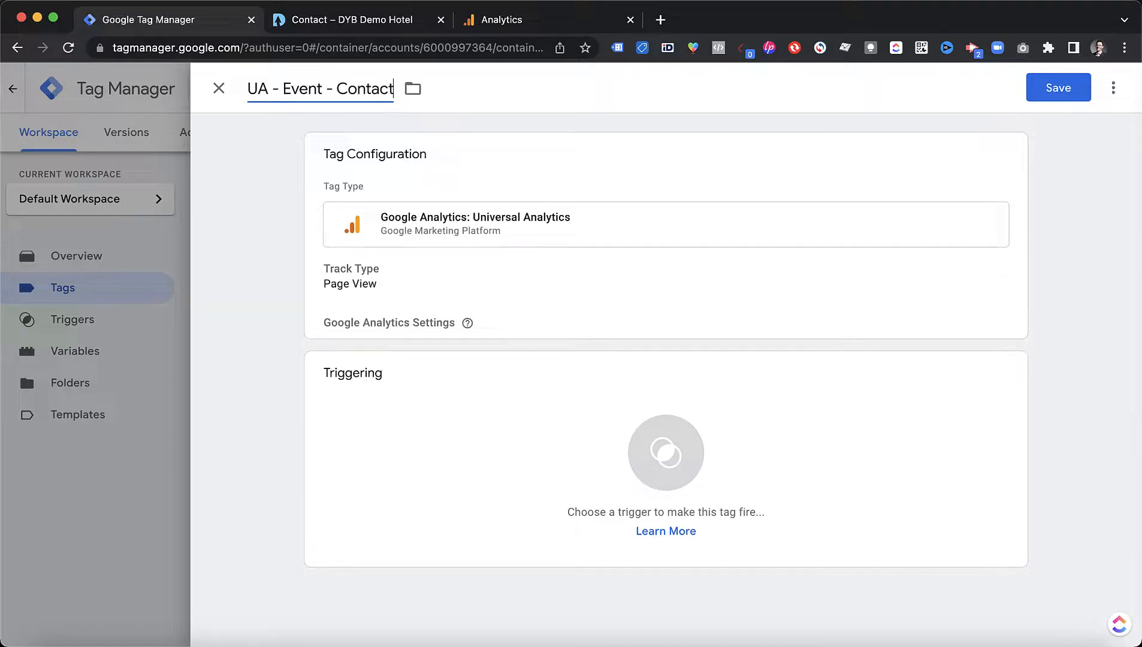
type(" Form")
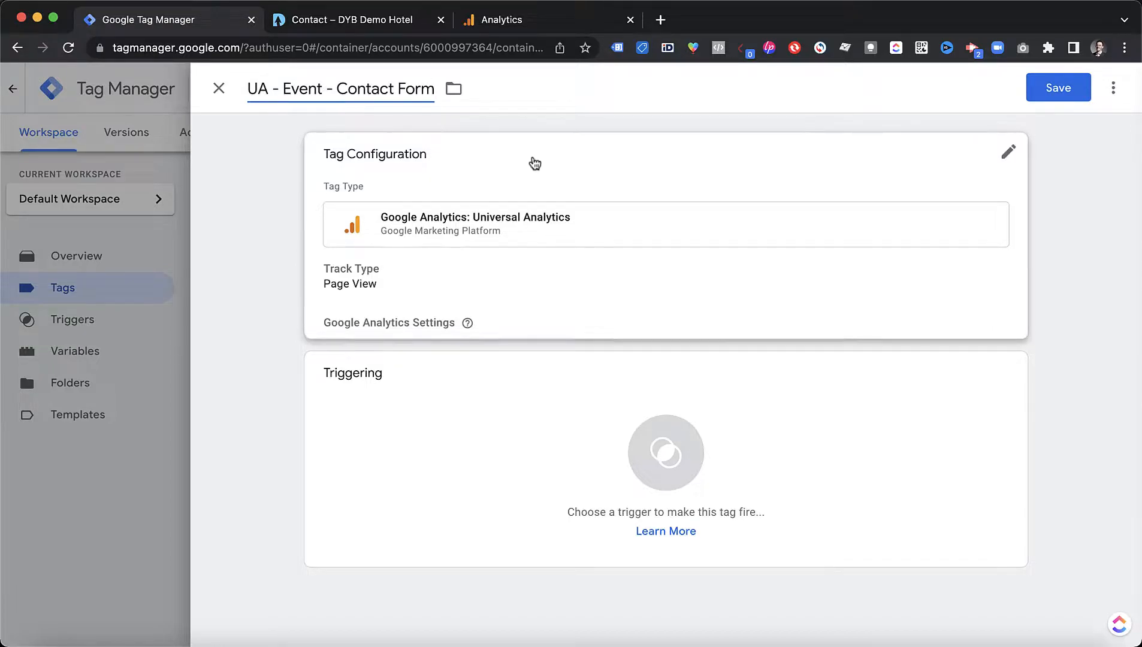
Set the track type in the tag configuration to Event
left_click(552, 223)
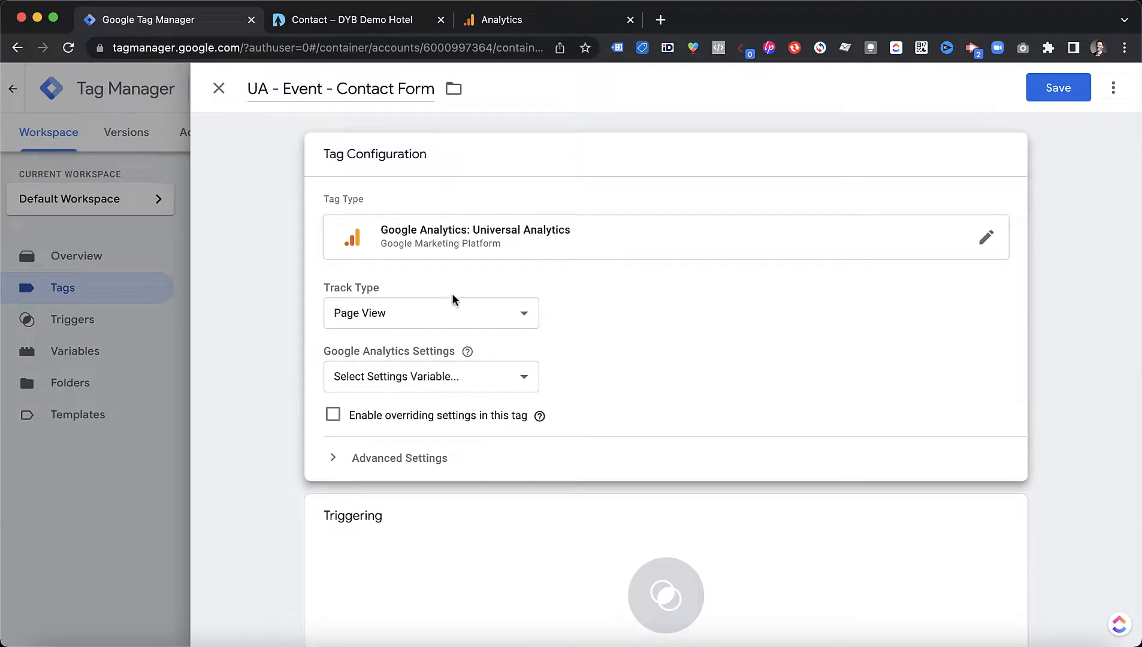
left_click(416, 312)
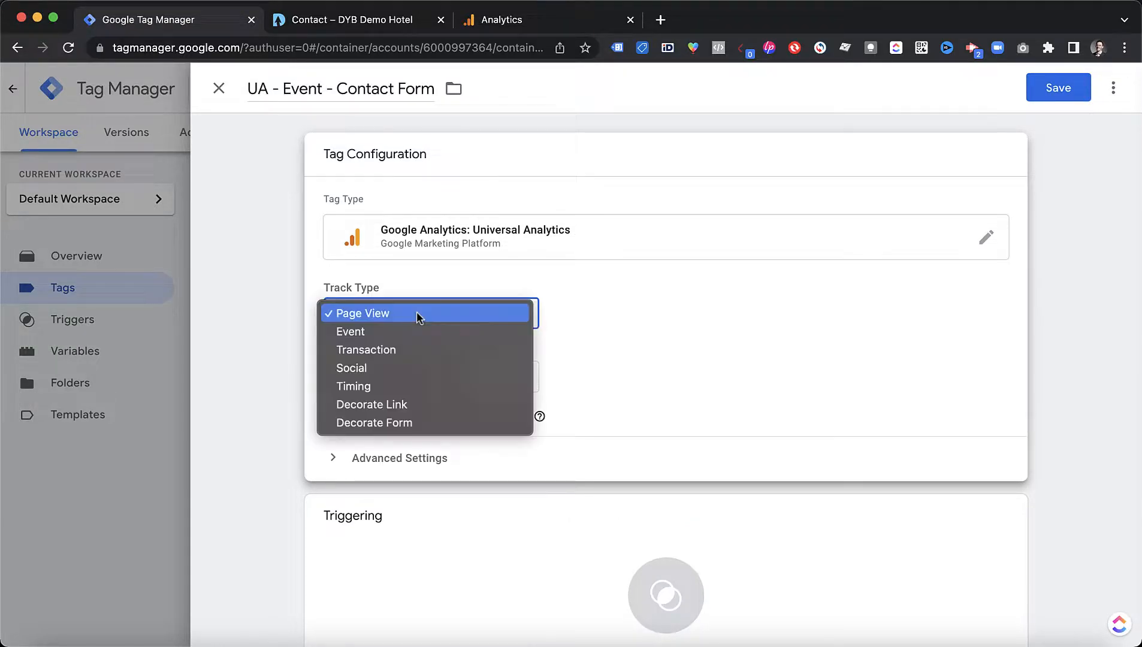
left_click(388, 333)
Look over the Google Analytics admin page and the hotel's contact form page, and return to the tag in Tag Manager
left_click(539, 20)
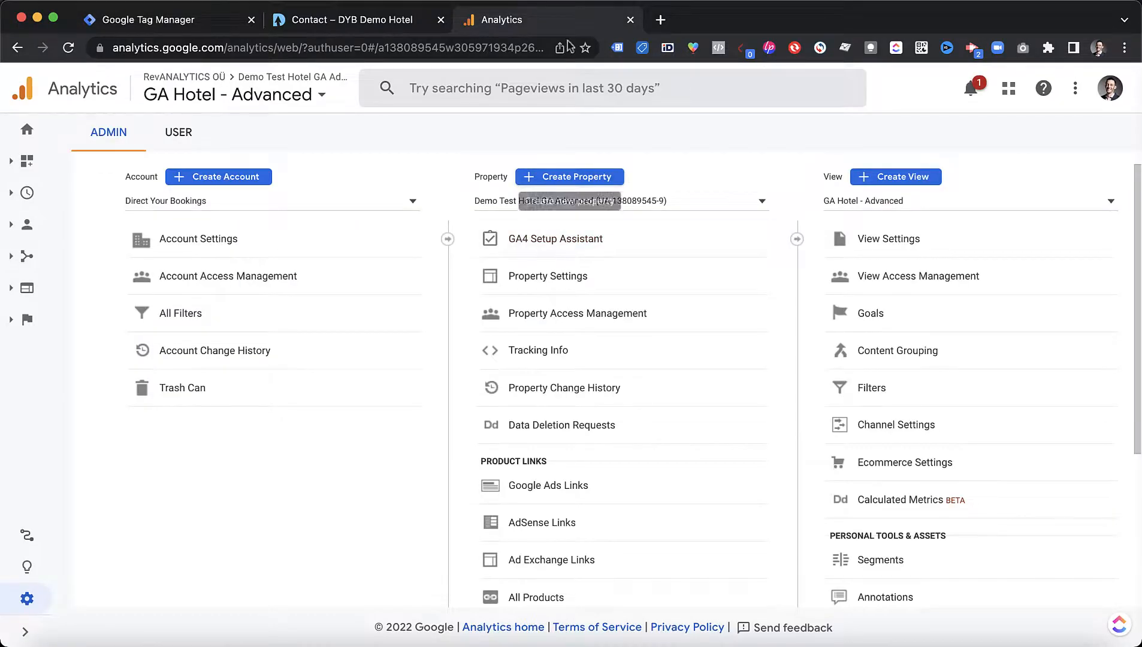
left_click(405, 19)
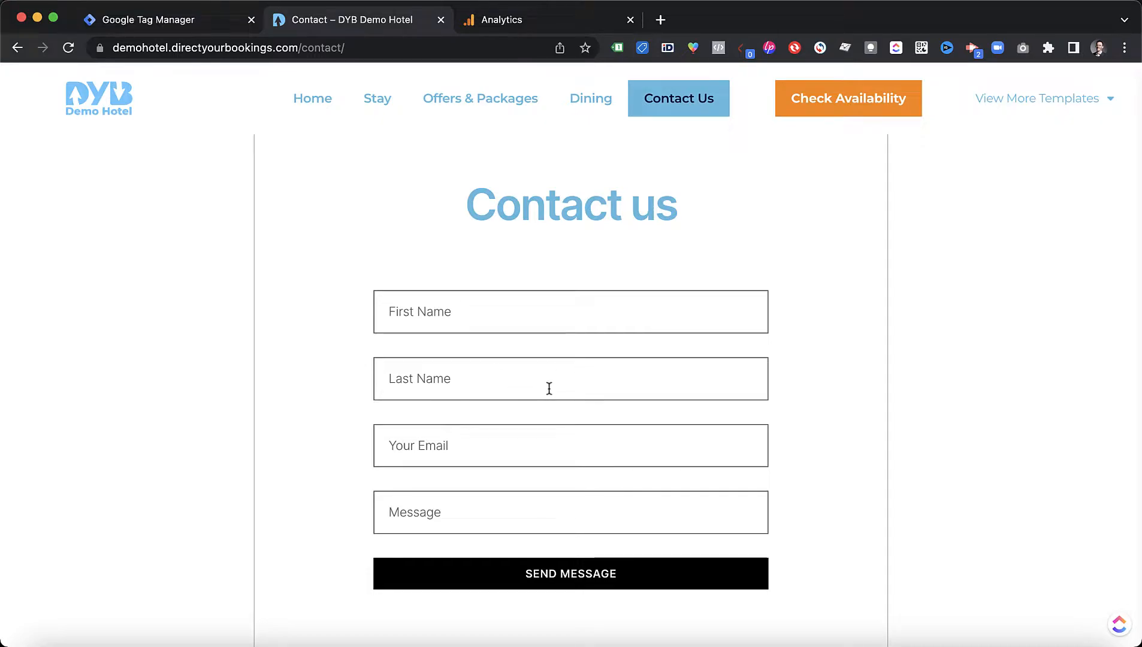
left_click(198, 20)
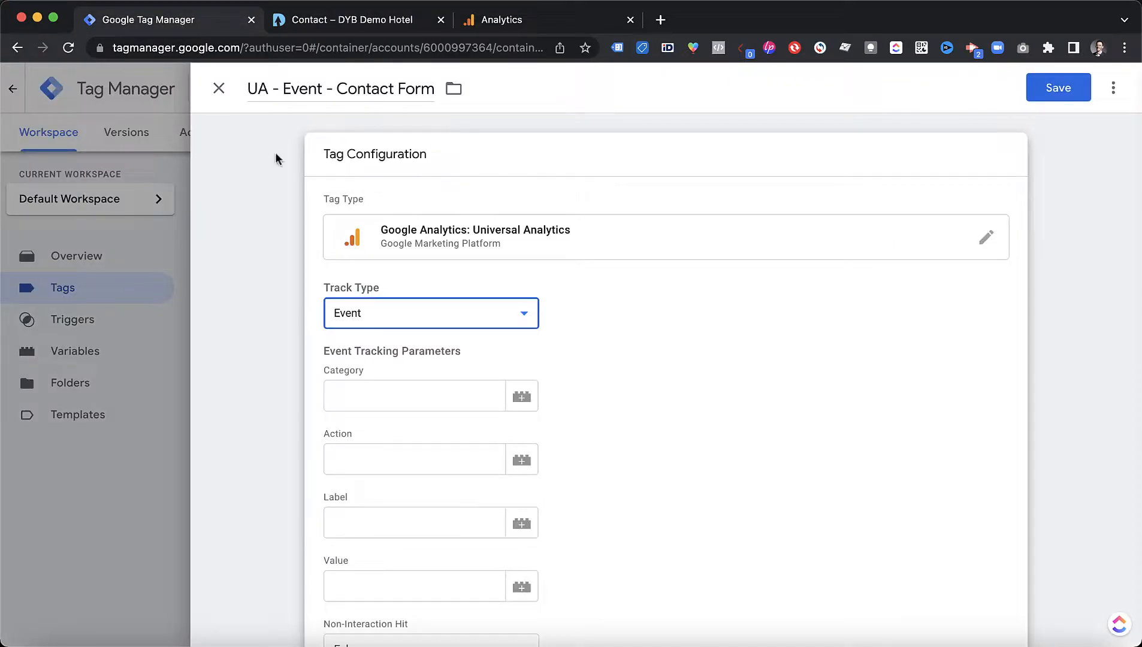
Set the event tracking category to "Form"
left_click(393, 391)
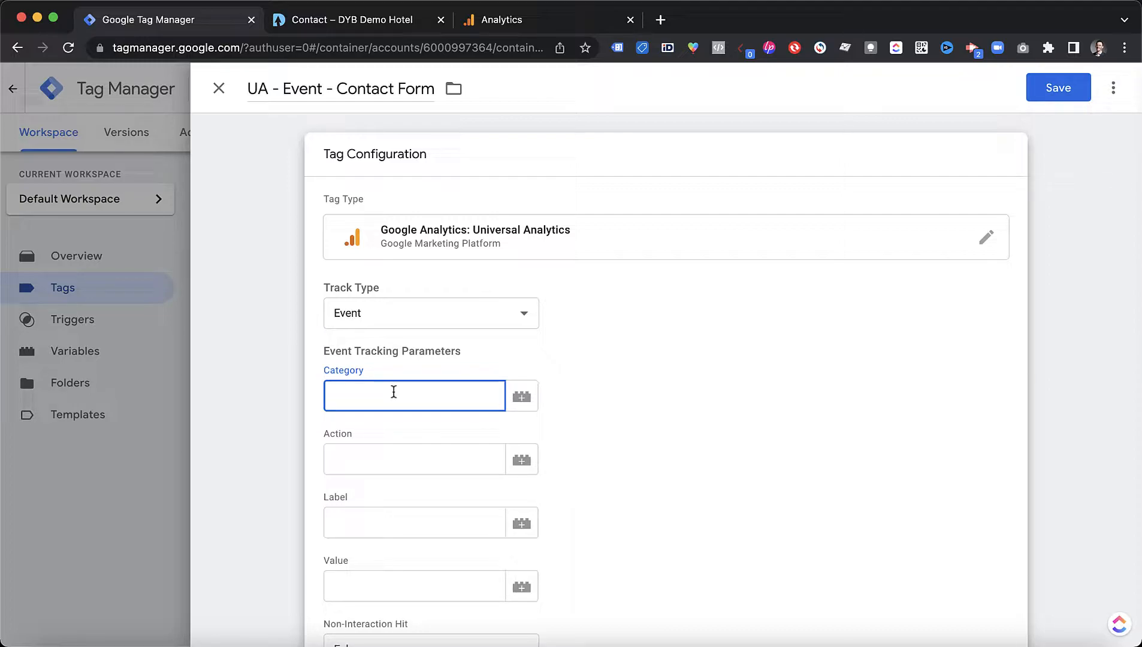
type("Form")
key("Tab")
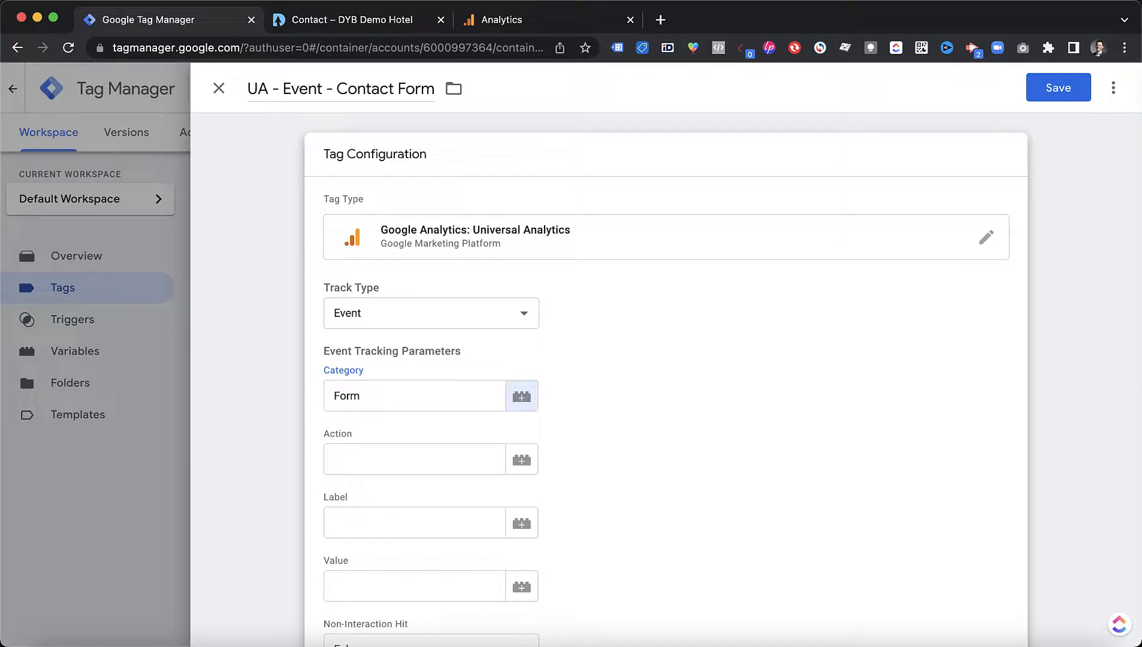
Switch to the hotel's contact page, examine the form and highlight its "Contact us" heading
left_click(357, 23)
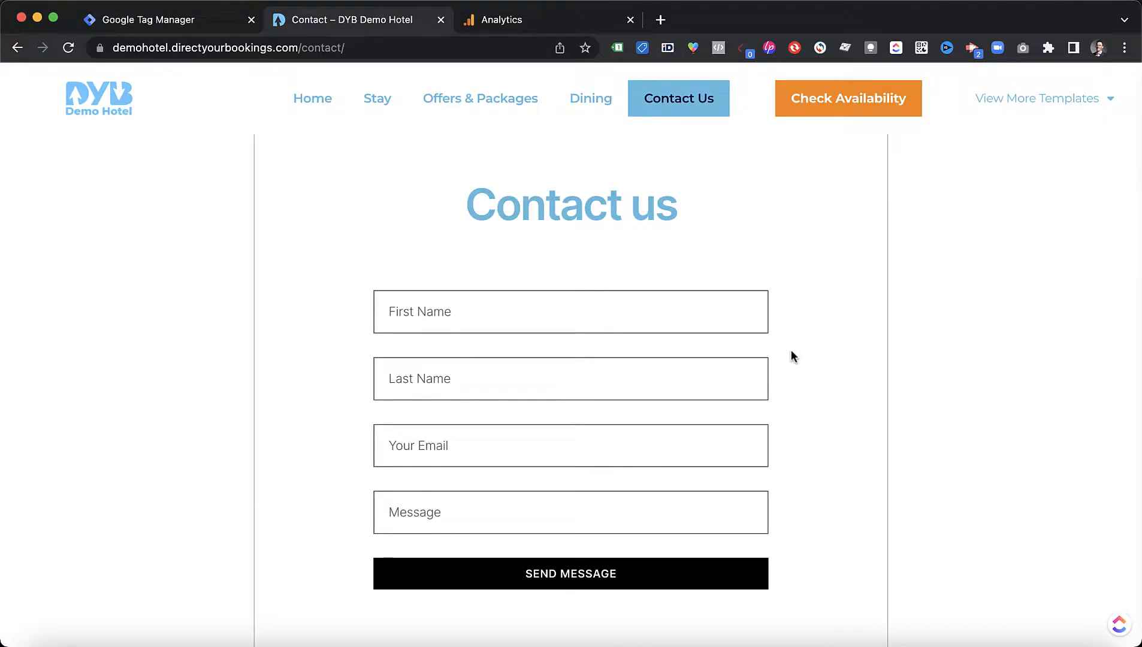
scroll(792, 356, "down", 1)
scroll(791, 352, "down", 3)
scroll(791, 353, "up", 3)
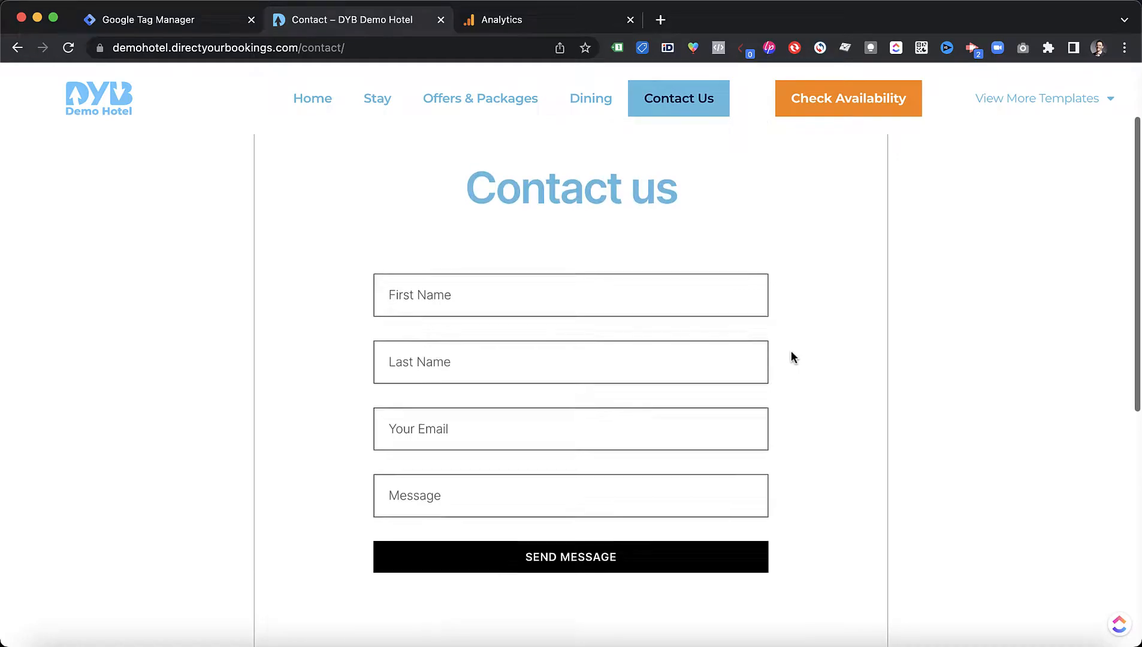
scroll(791, 353, "up", 1)
left_click_drag(682, 221, 443, 213)
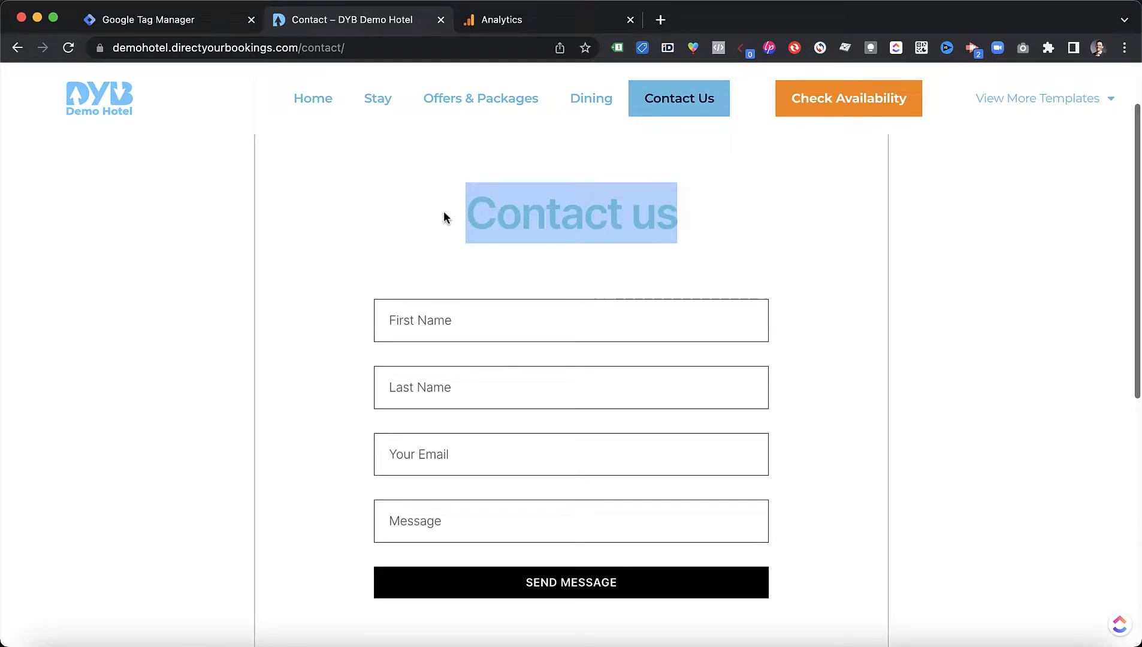
scroll(488, 279, "up", 1)
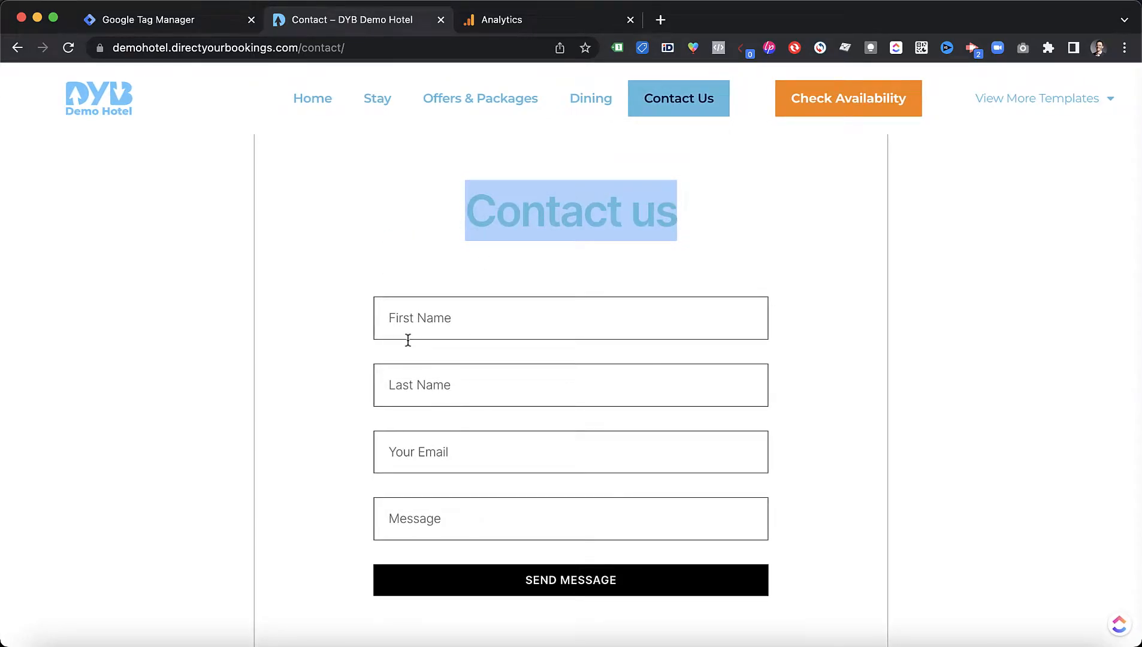
Recheck the form heading on the contact page, return to Tag Manager and set the tag's event tracking action to "Contact Us"
left_click(441, 272)
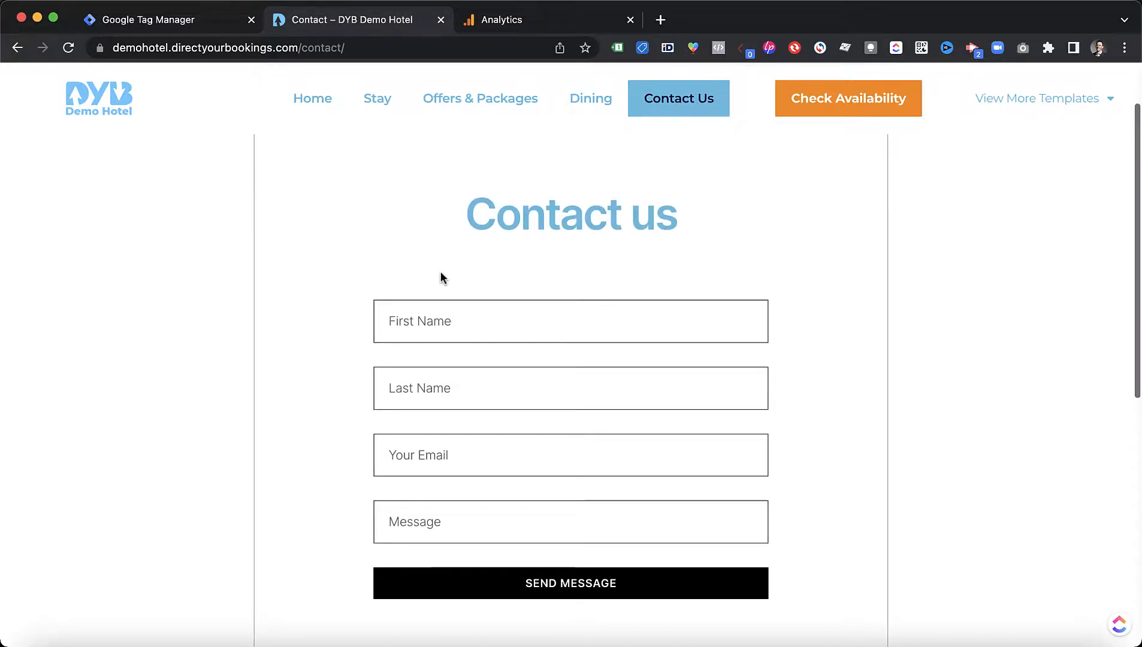
scroll(458, 246, "up", 1)
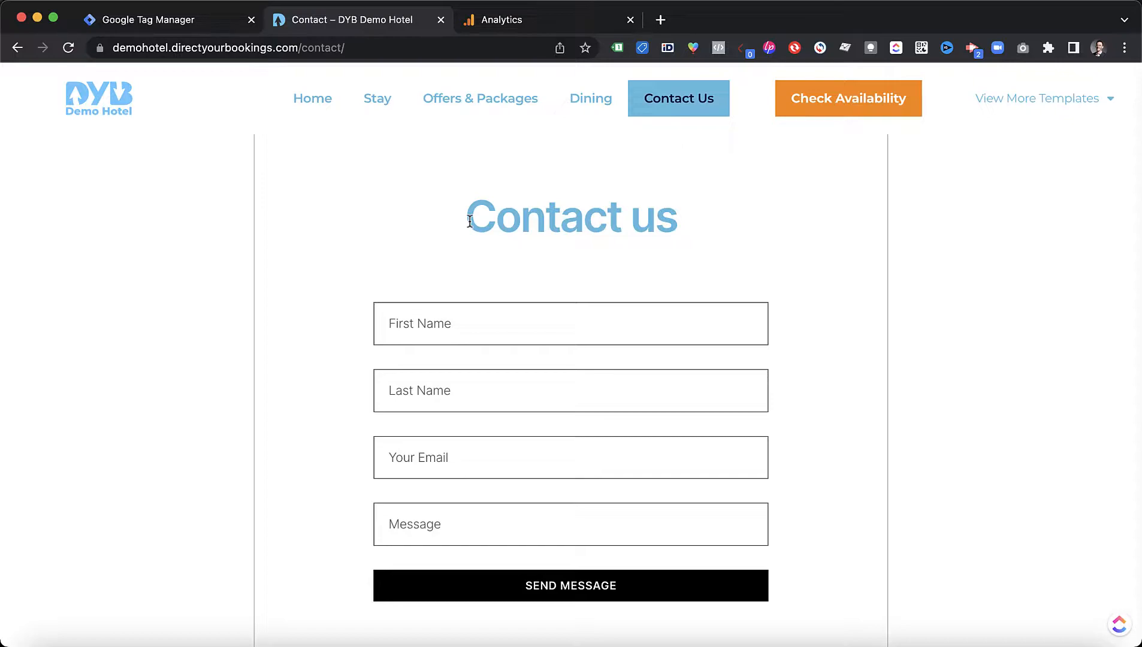
left_click_drag(469, 221, 689, 231)
left_click(699, 235)
scroll(677, 194, "down", 1)
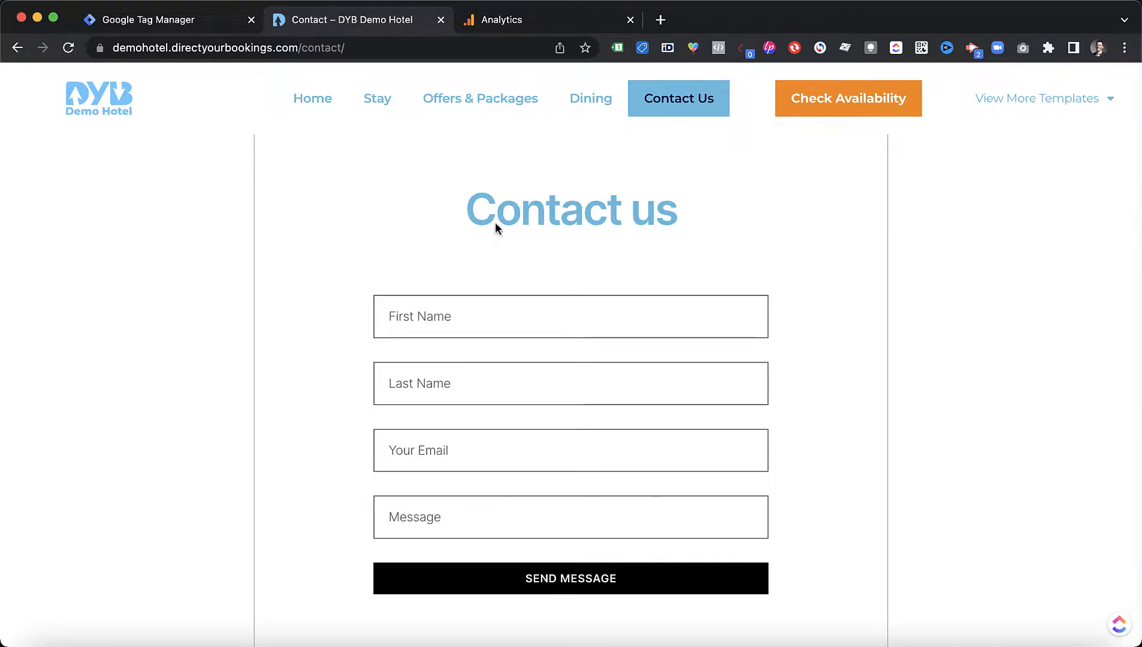
left_click(173, 21)
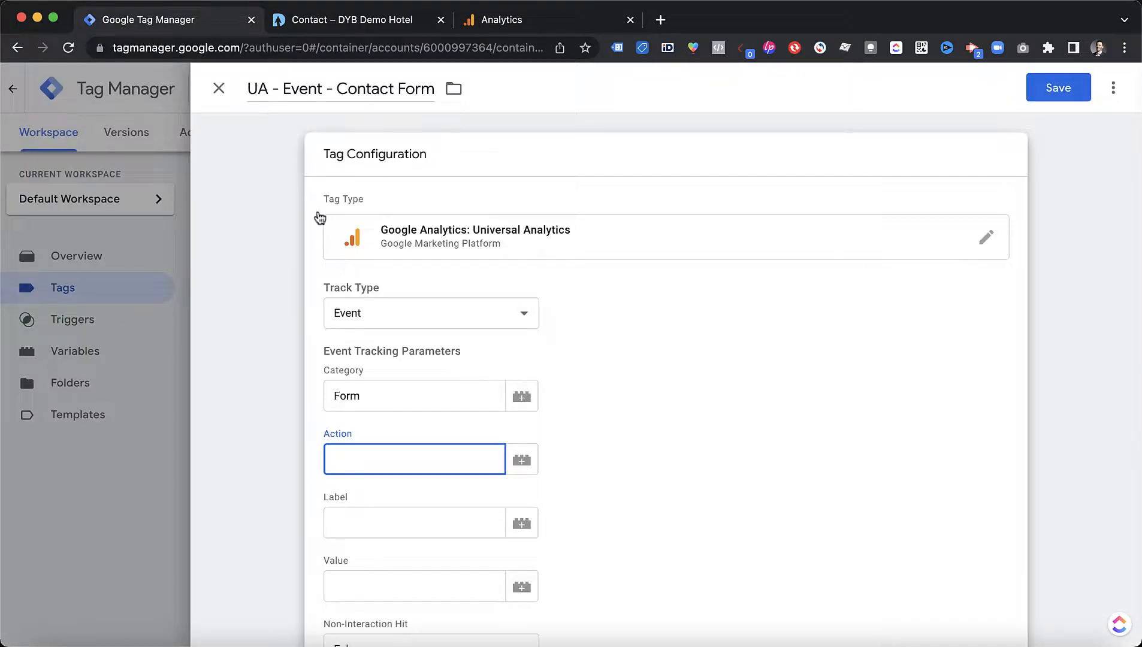
left_click_drag(382, 398, 332, 397)
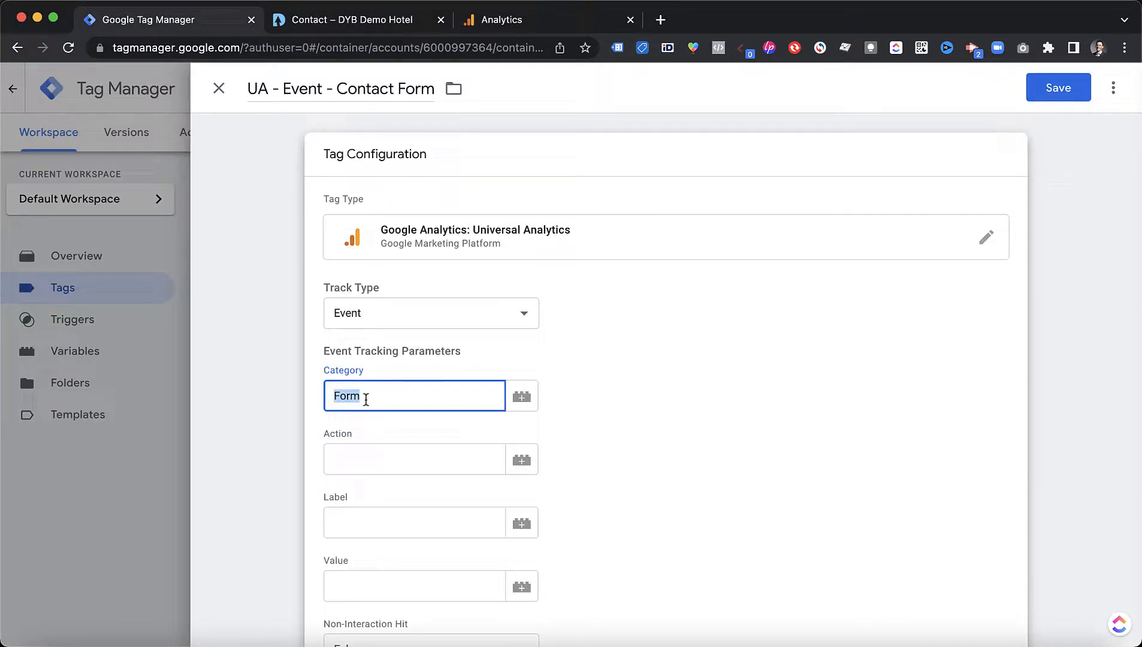
left_click(367, 458)
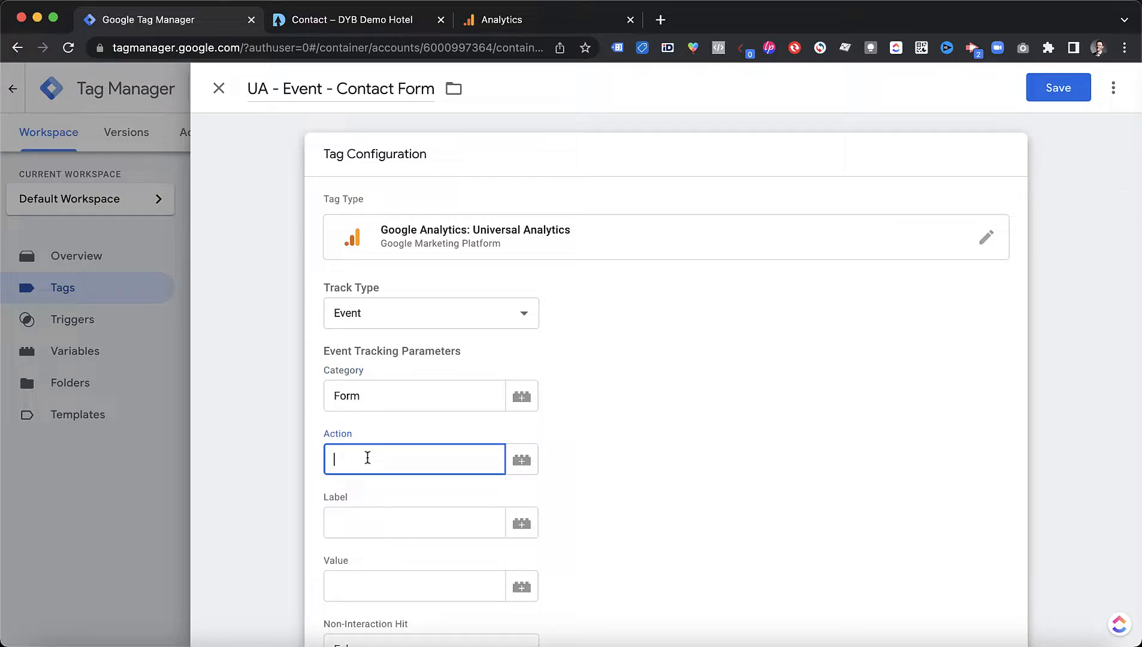
type("Contact Us")
Select {{GA code}} as the tag's Google Analytics settings variable
scroll(423, 390, "down", 2)
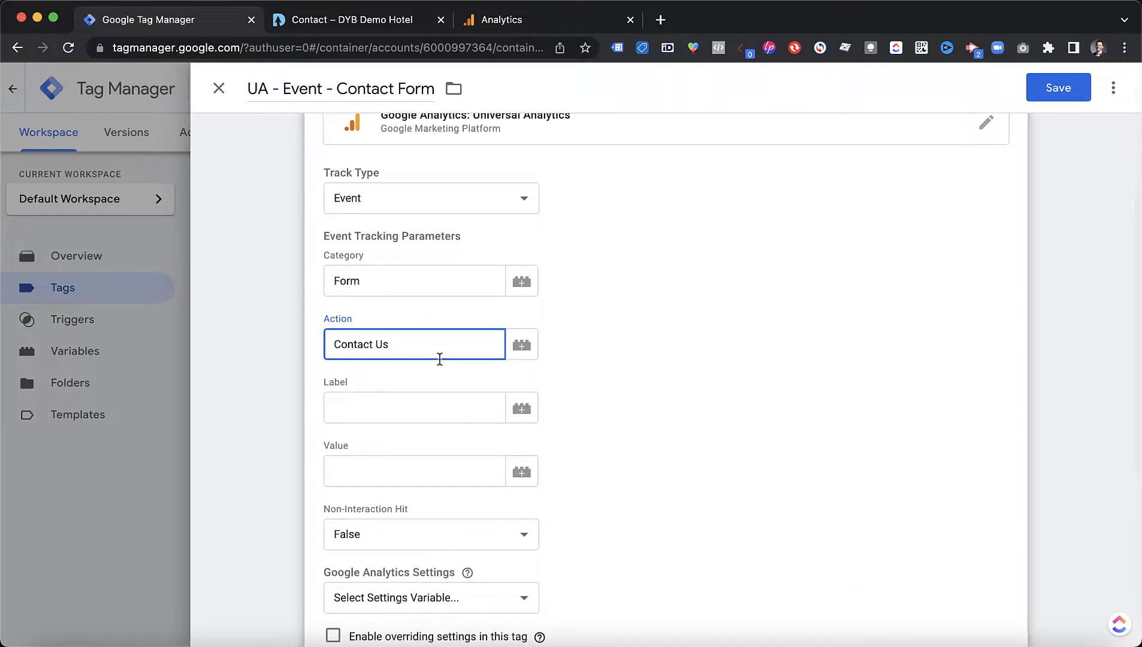
scroll(469, 352, "down", 2)
scroll(451, 335, "down", 3)
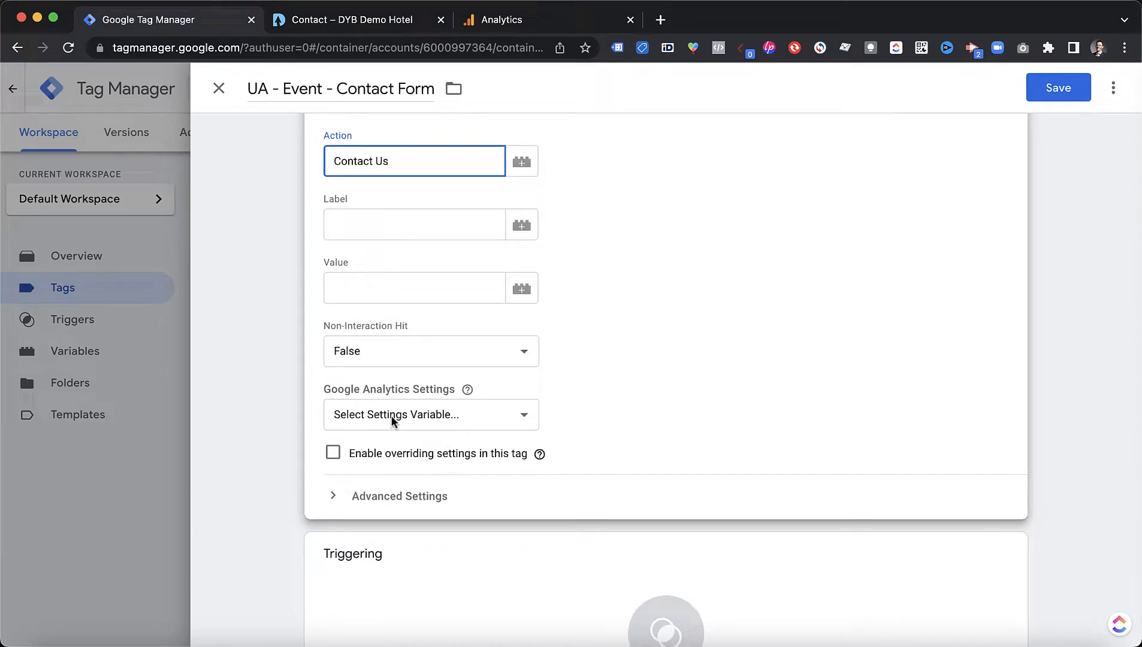
left_click(393, 421)
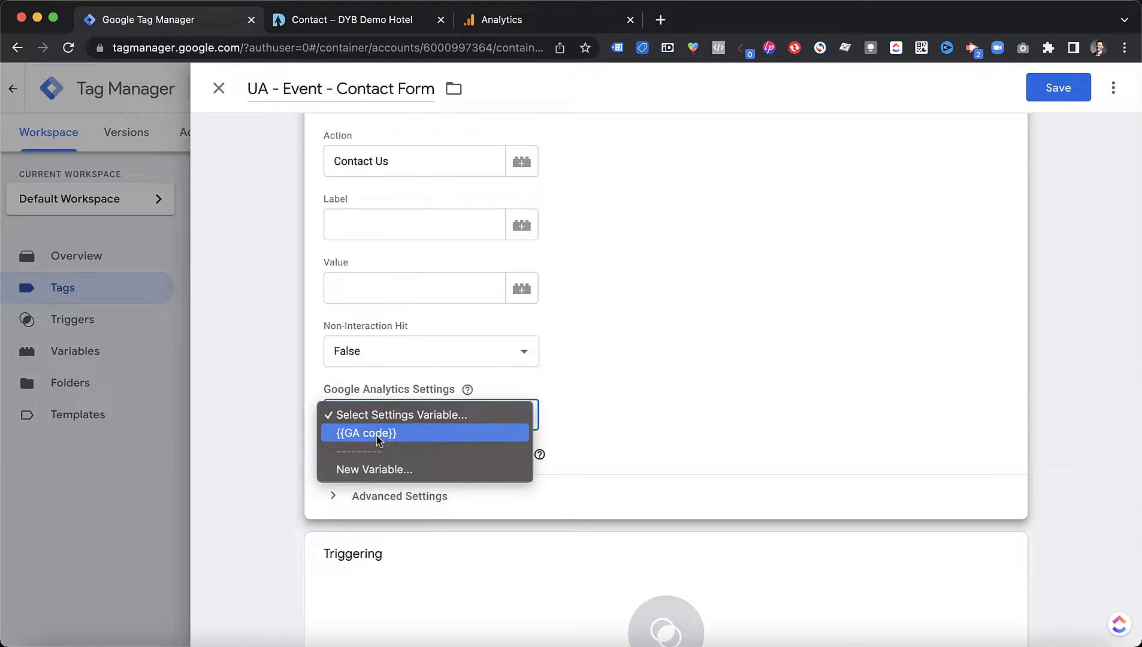
left_click(378, 434)
Create a new trigger for the tag and set its trigger type to Form Submission
scroll(566, 416, "down", 3)
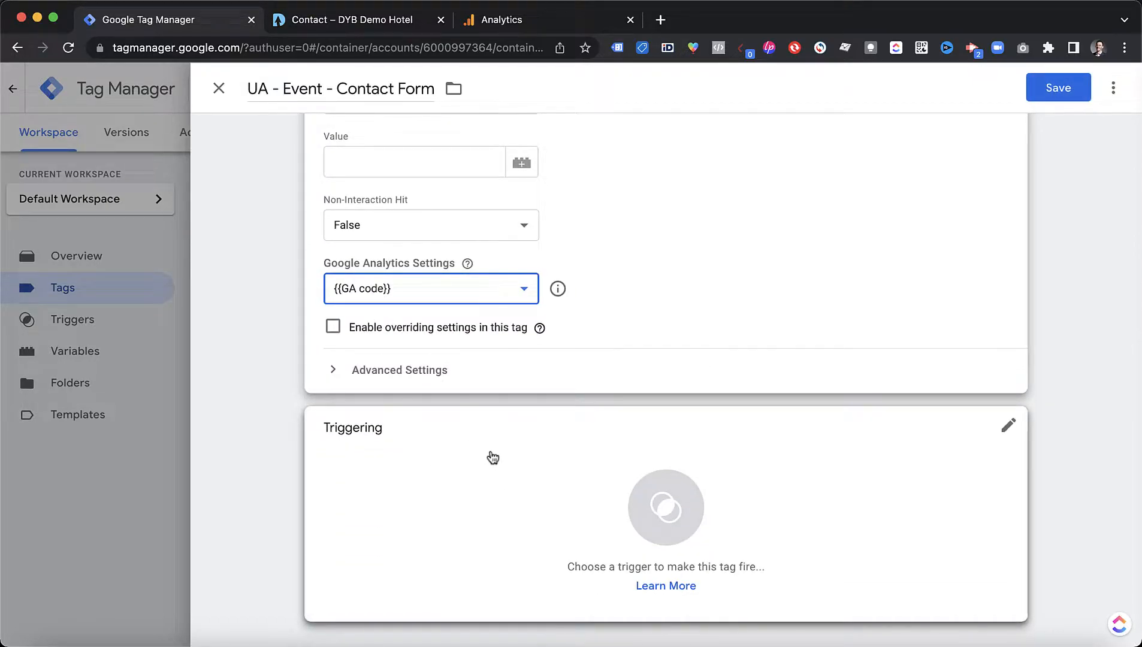
left_click(532, 501)
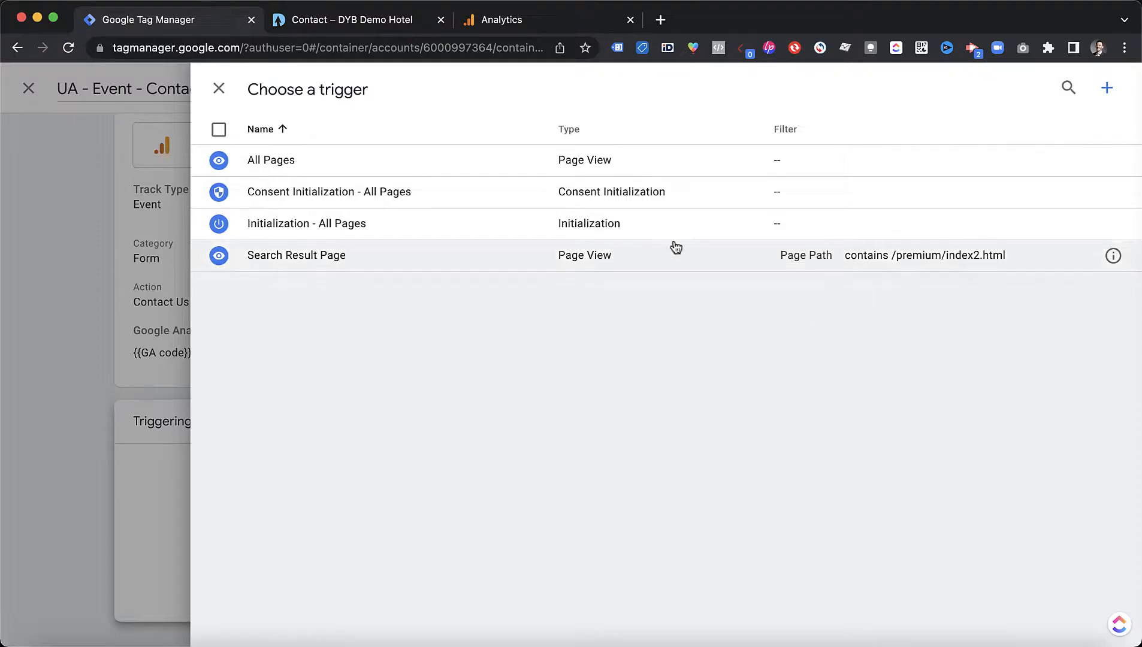
left_click(390, 27)
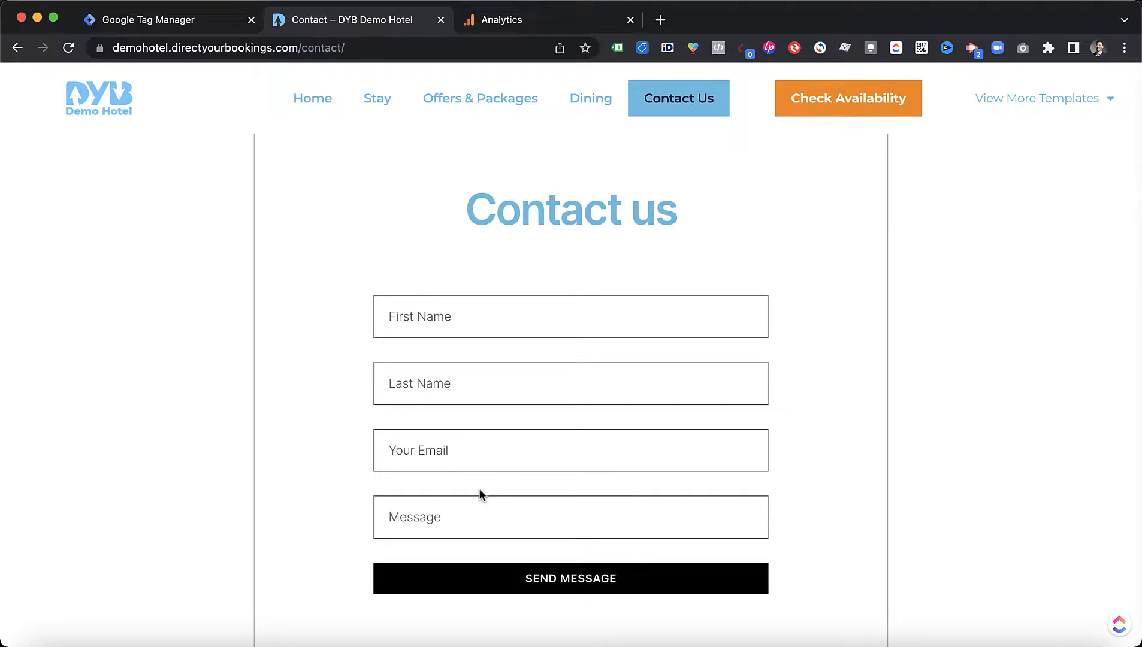
left_click(173, 23)
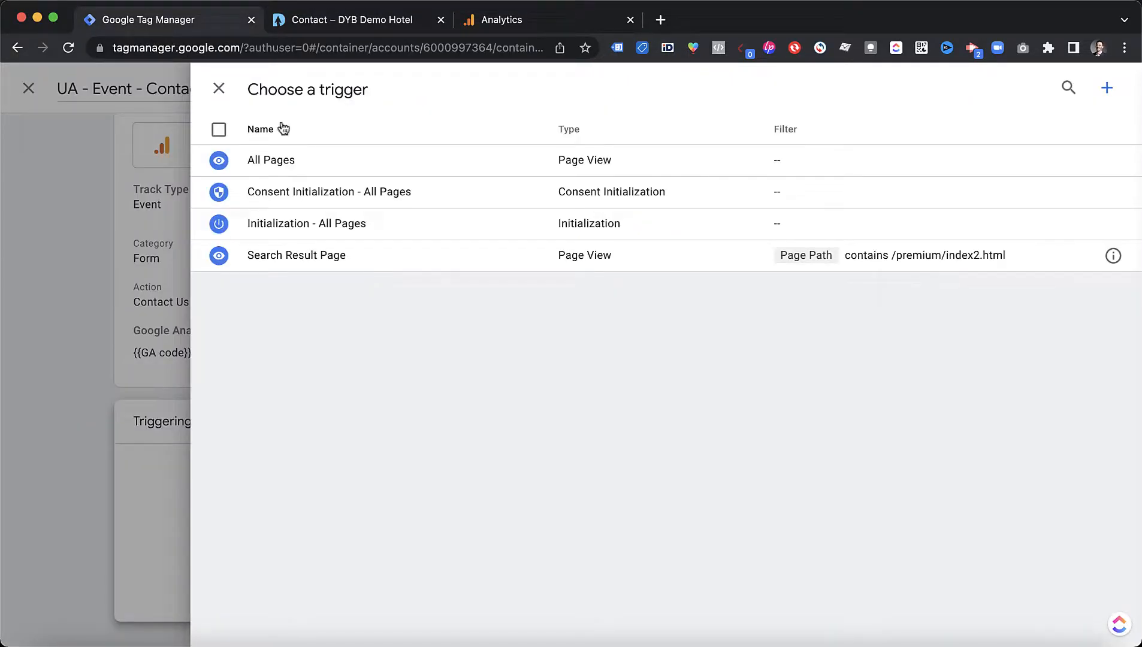
left_click(1108, 91)
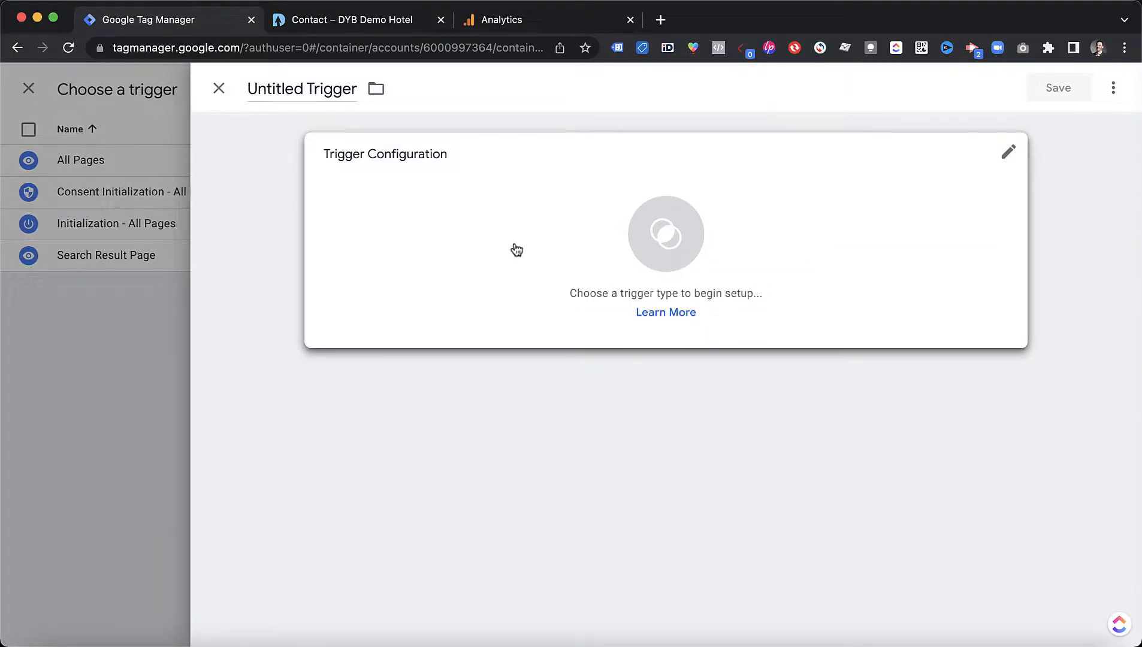
left_click(516, 242)
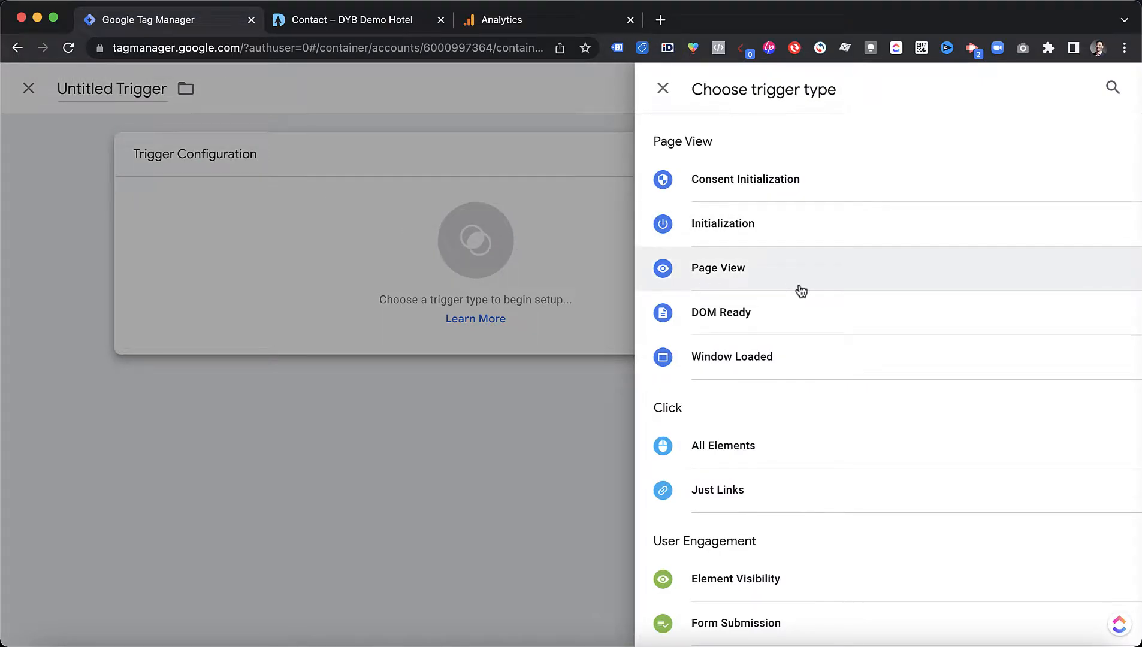
scroll(804, 292, "down", 5)
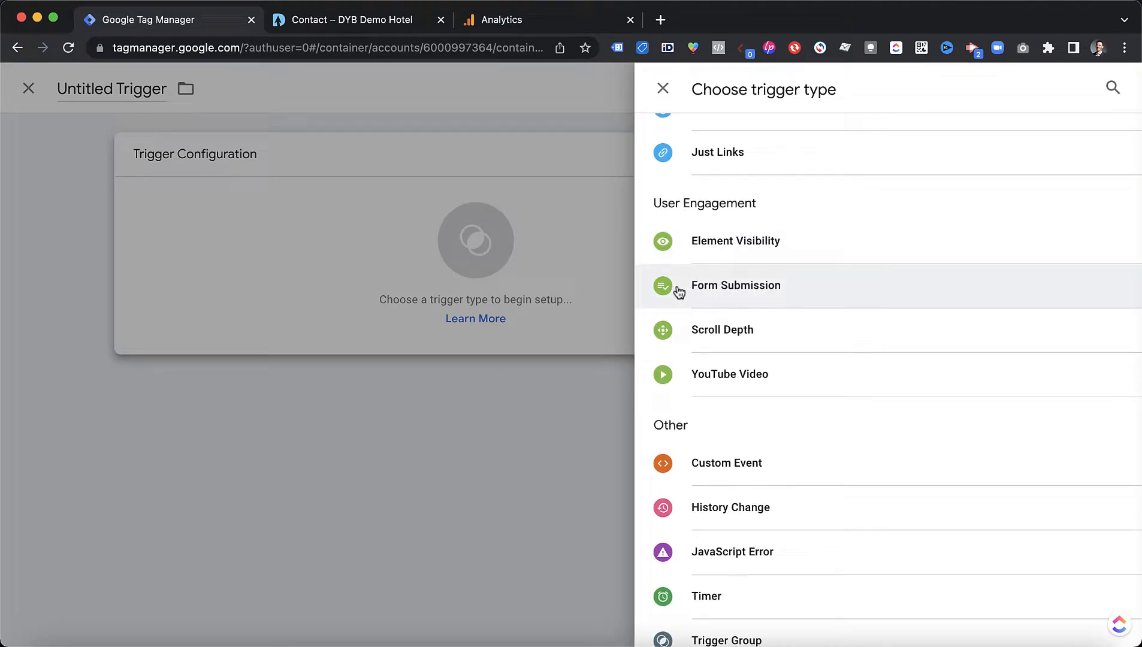
left_click(723, 291)
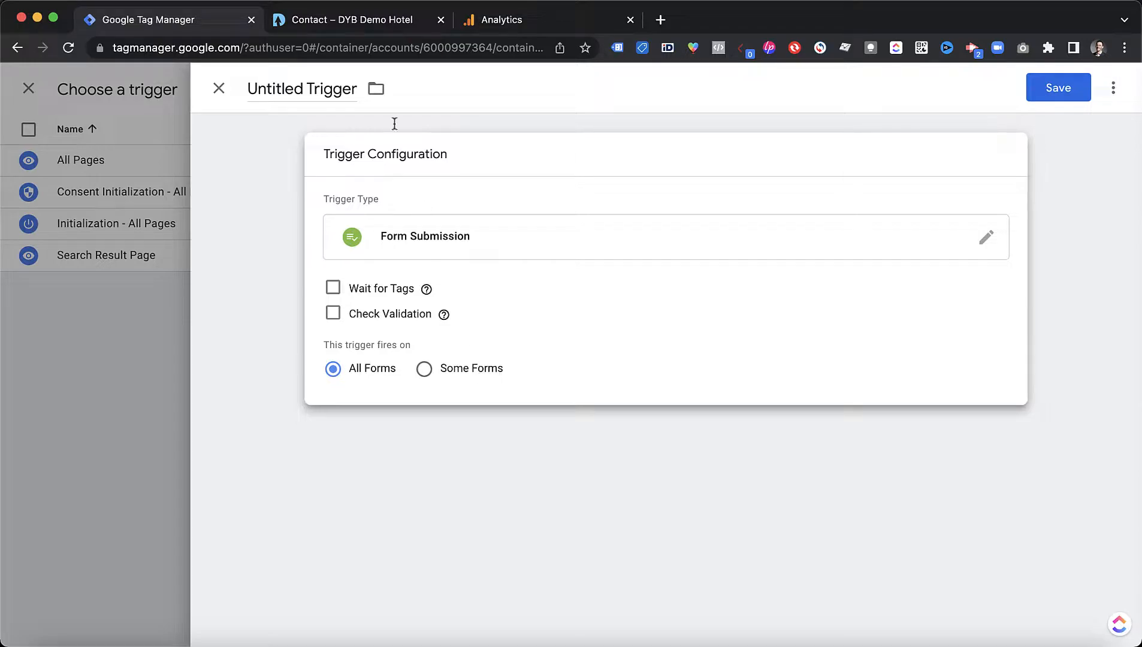
Examine the hotel's contact form and its heading against the settings of the new Form Submission trigger
left_click(354, 24)
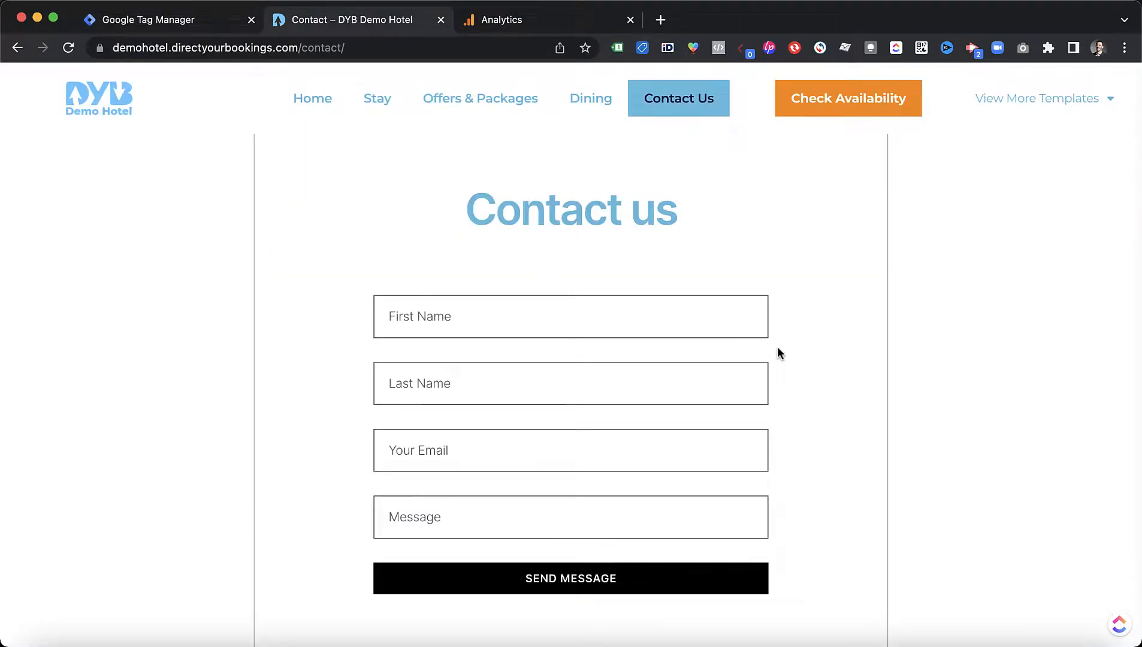
left_click_drag(671, 232, 462, 214)
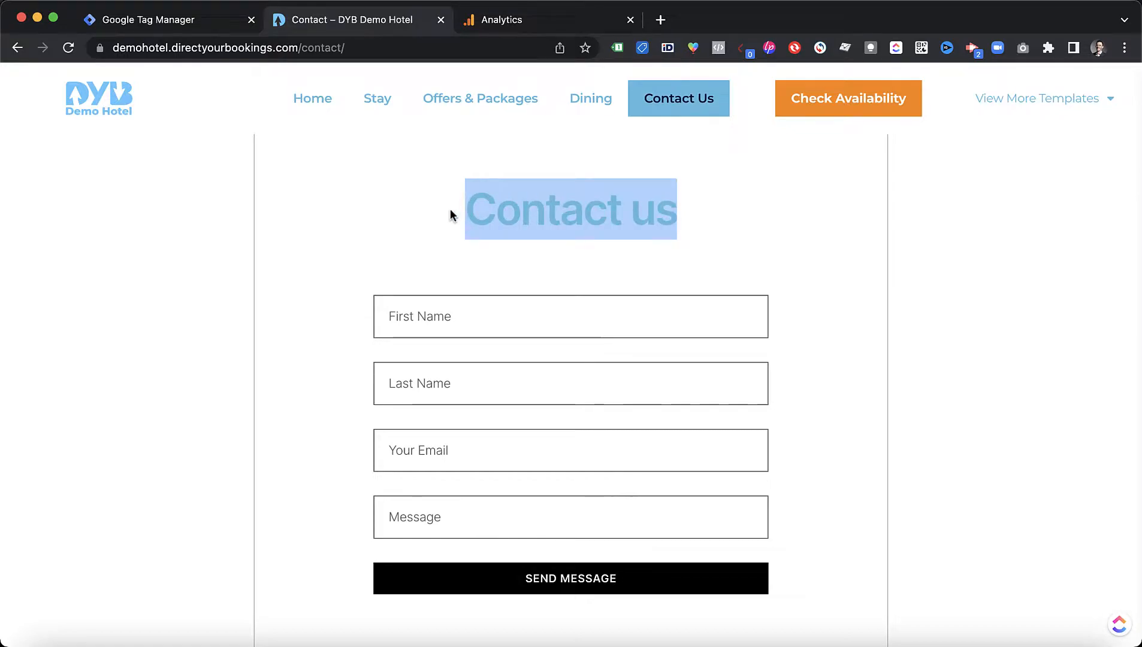
left_click(453, 243)
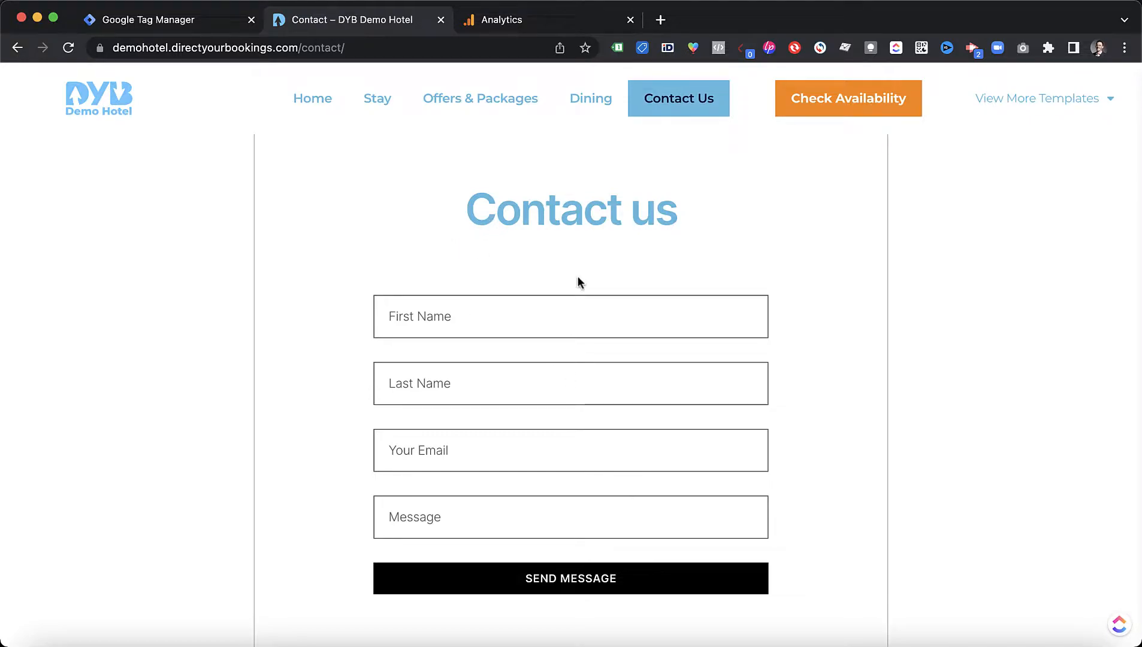
left_click(154, 24)
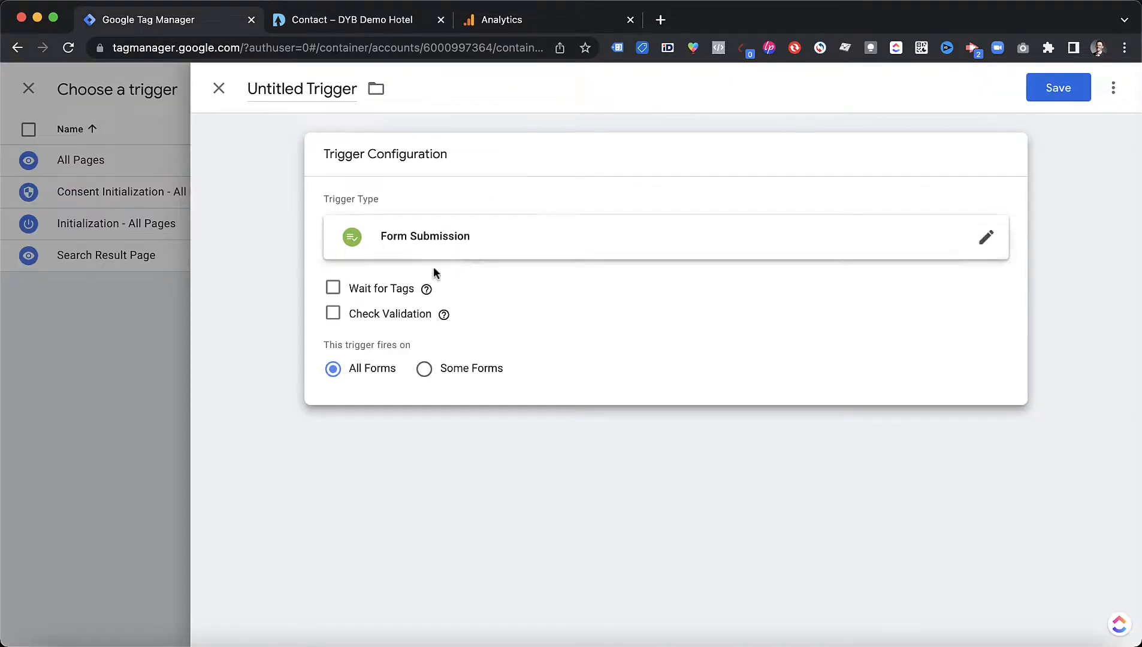
left_click(338, 24)
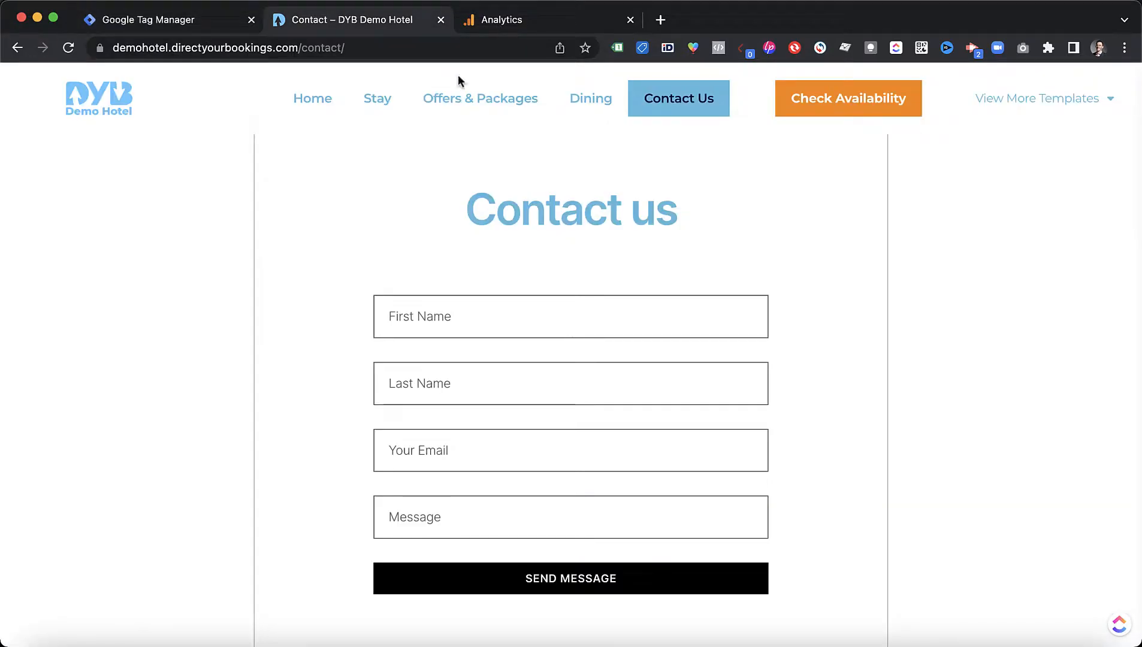
left_click_drag(473, 206, 701, 219)
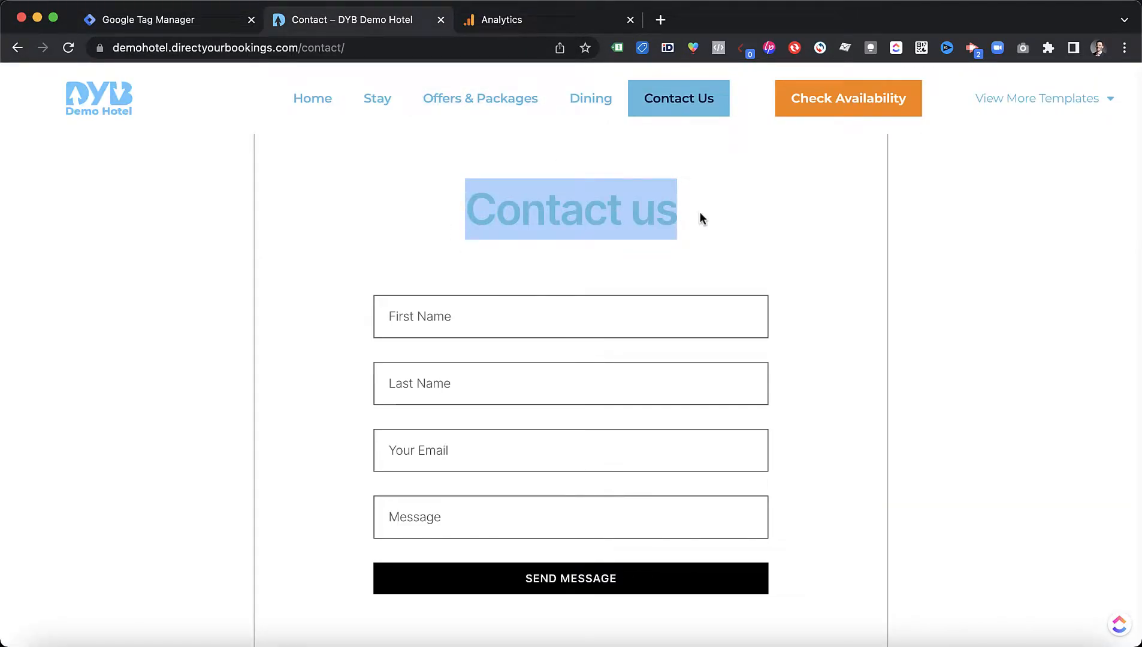
left_click(670, 222)
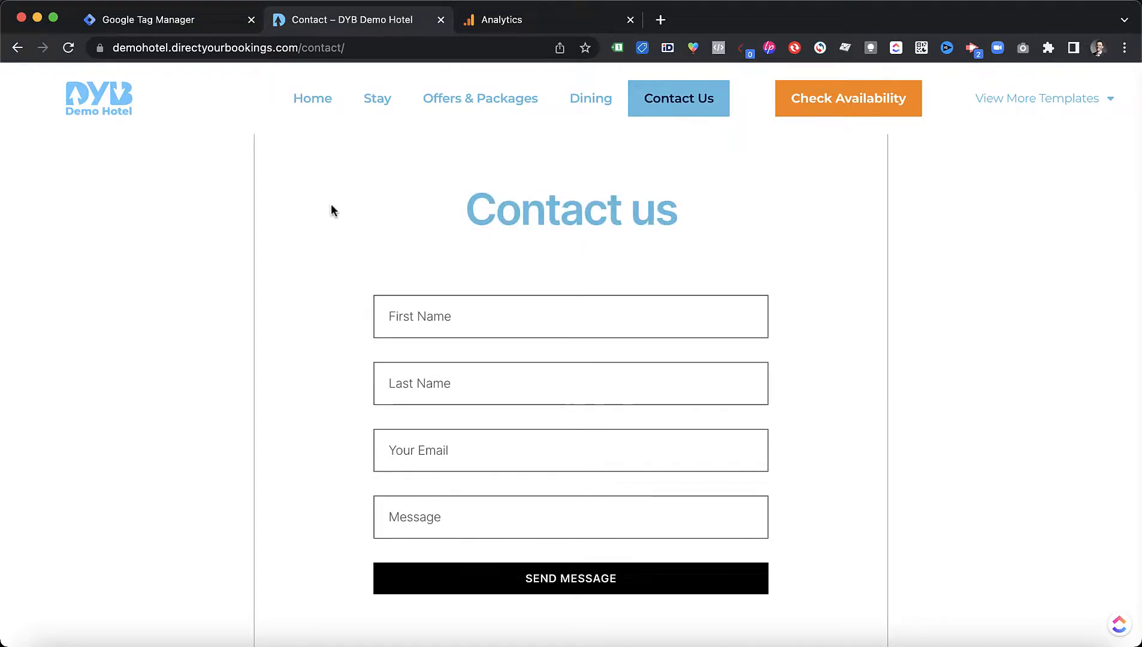
Open the browser's developer tools on the contact page and inspect the form's First Name field
left_click(191, 1)
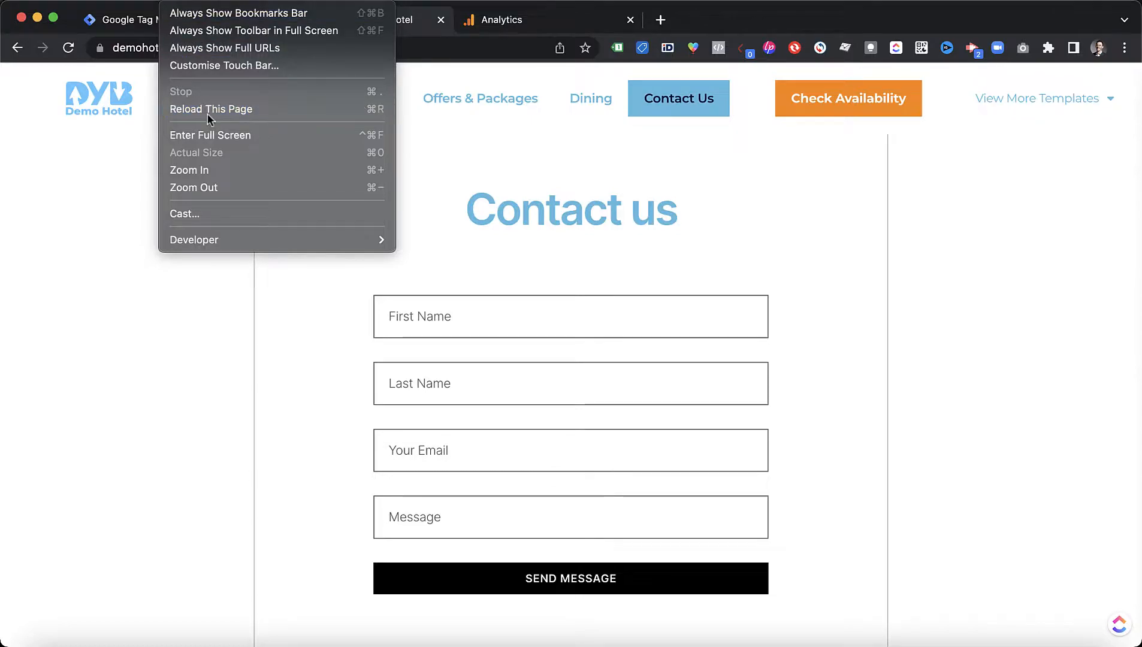
left_click(542, 189)
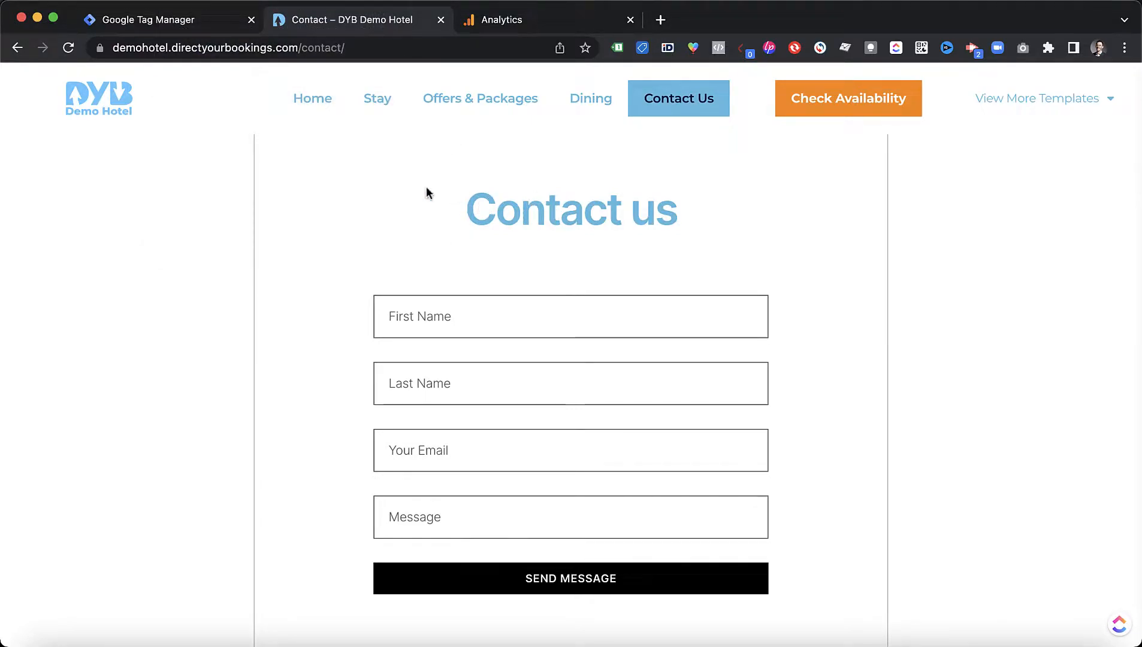
left_click(219, 2)
mouse_move(191, 2)
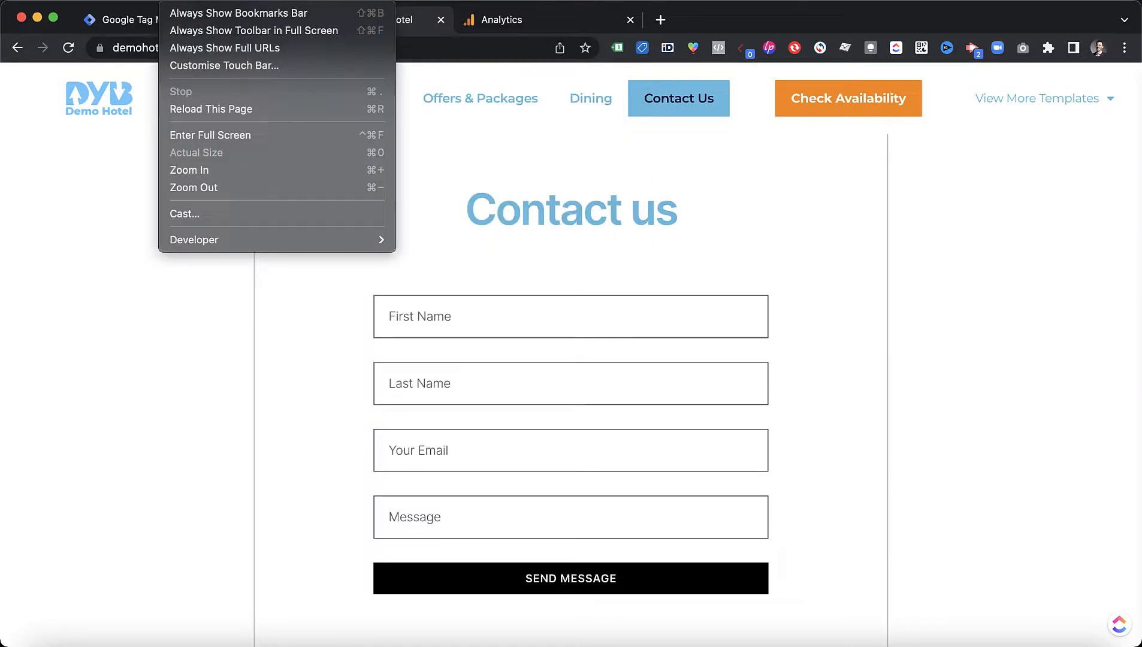
mouse_move(211, 243)
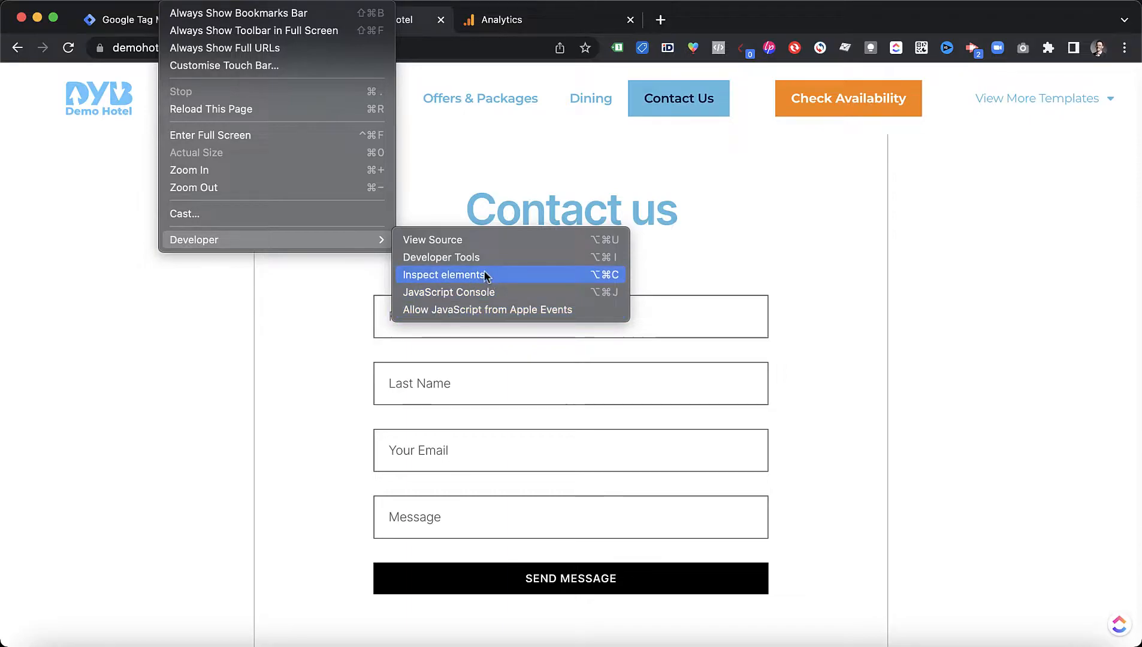
left_click(462, 292)
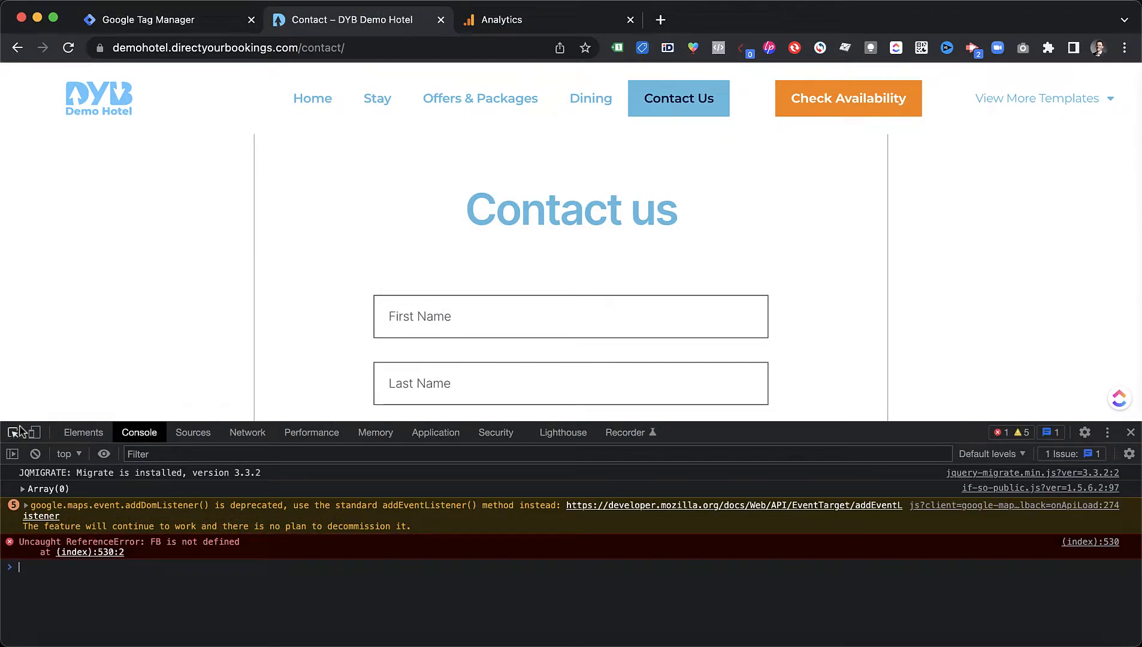
left_click(13, 433)
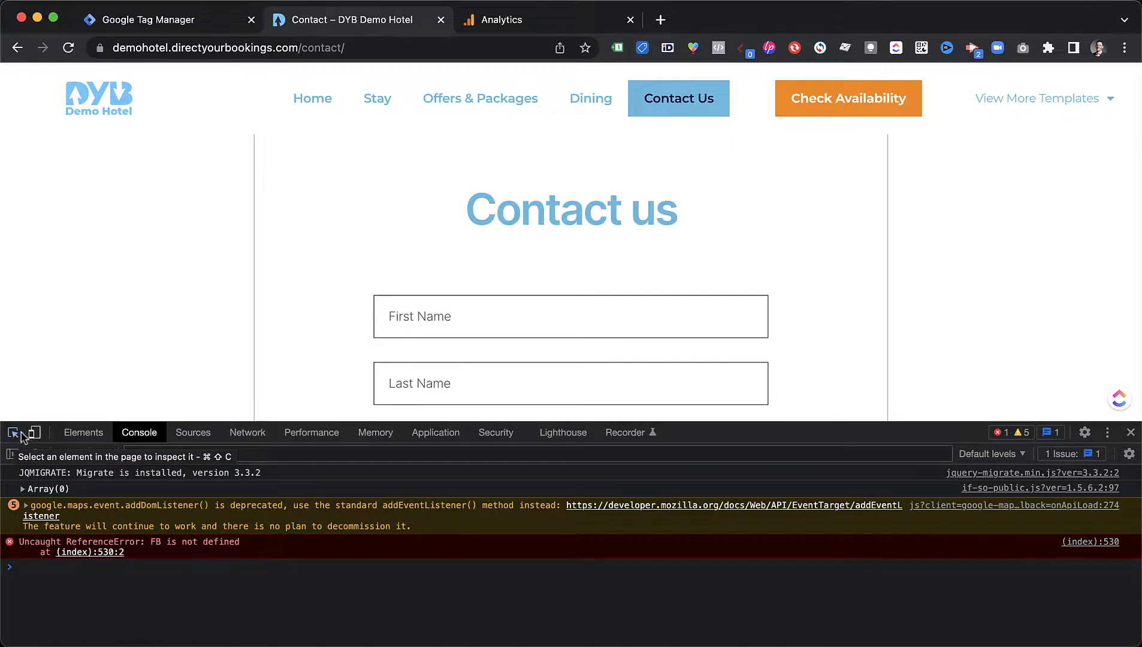
left_click(502, 308)
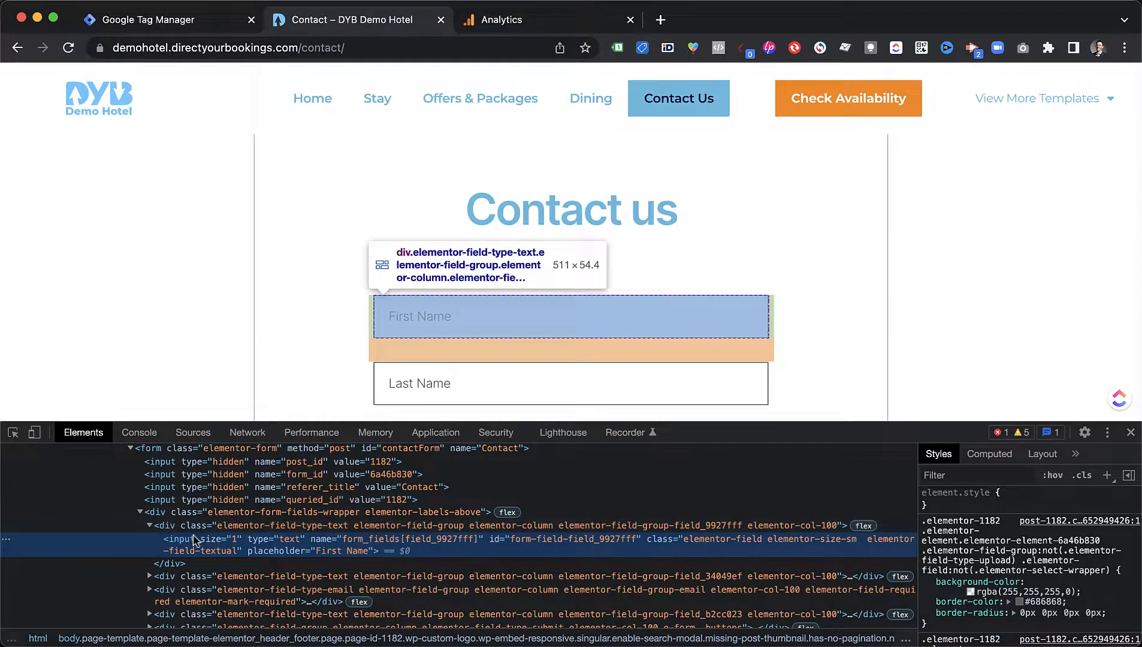
Copy the "contactForm" id from the contact form's HTML element and return to the trigger in Tag Manager
scroll(174, 545, "up", 2)
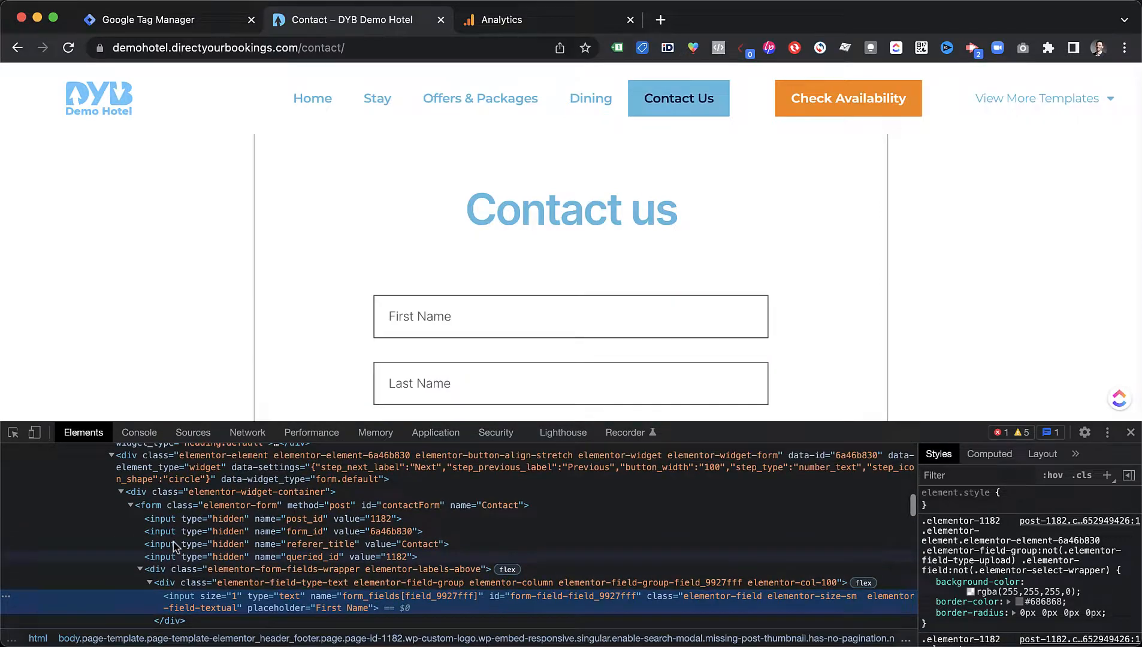
left_click(149, 507)
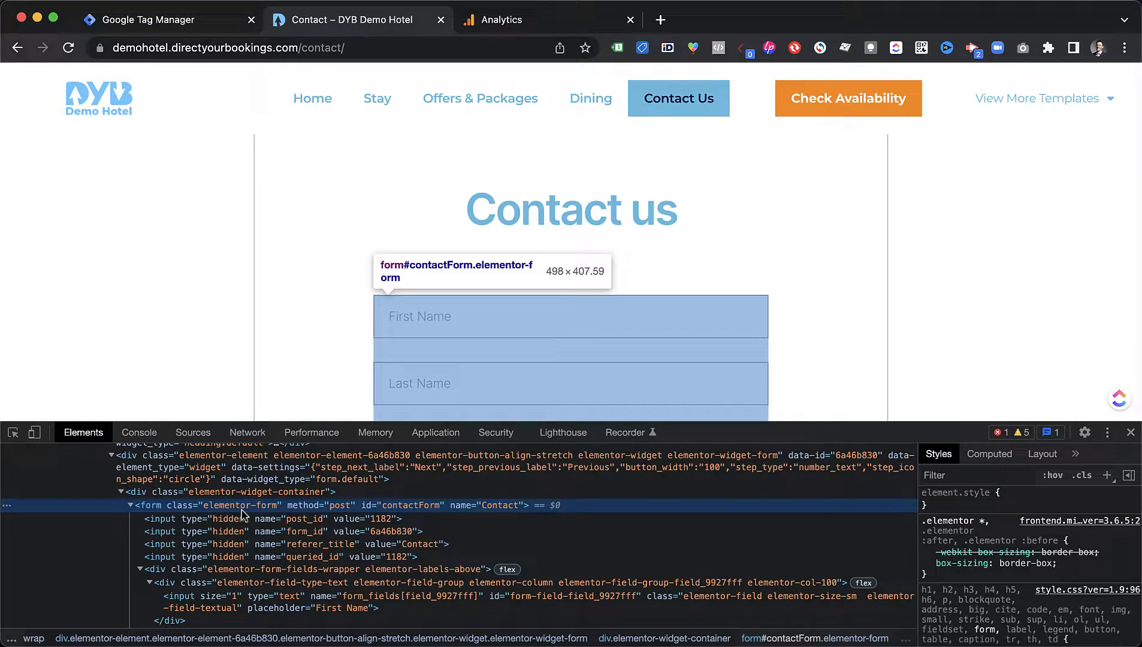
double_click(404, 507)
key("super+c")
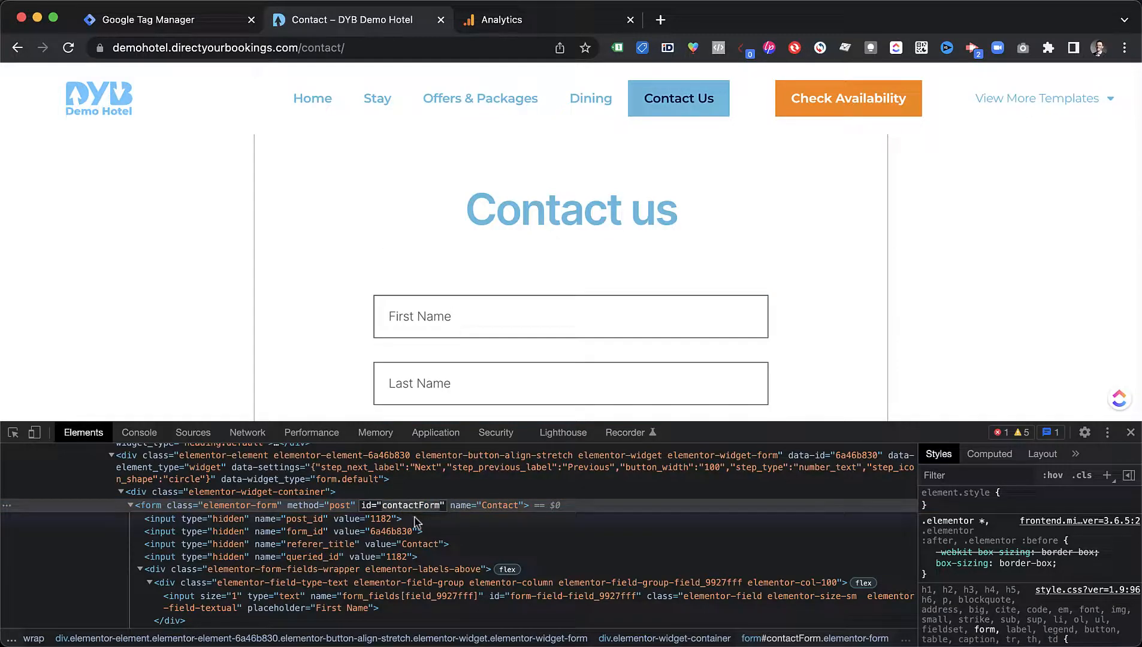
left_click(166, 23)
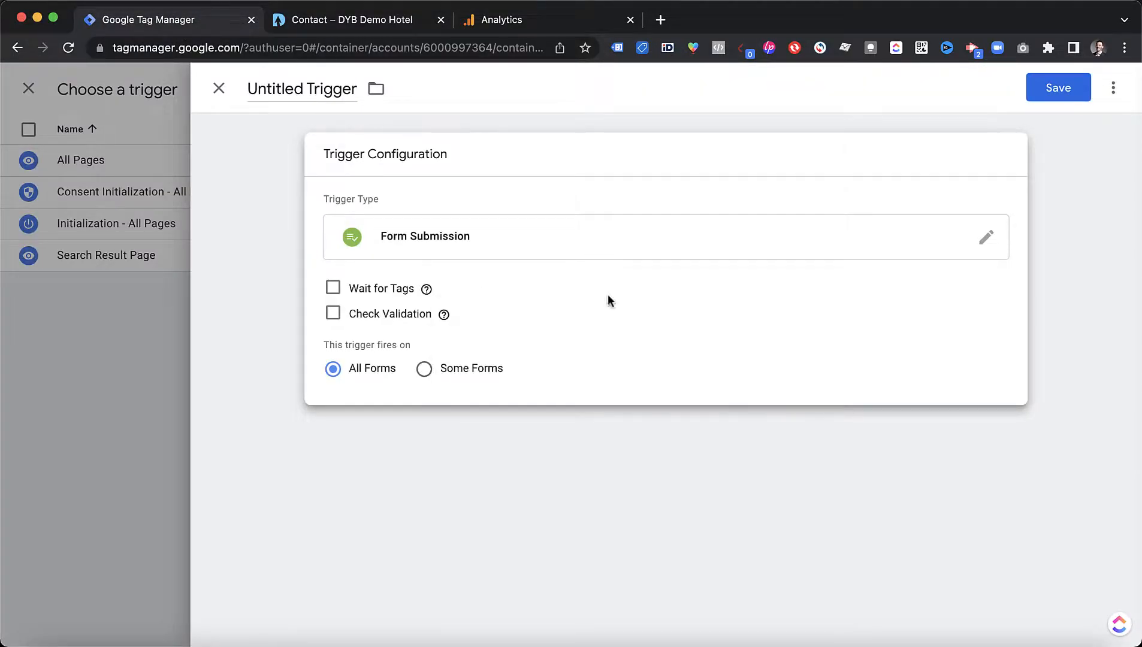
Restrict the trigger to Some Forms and enable the built-in Form Classes variable for its condition
left_click(454, 372)
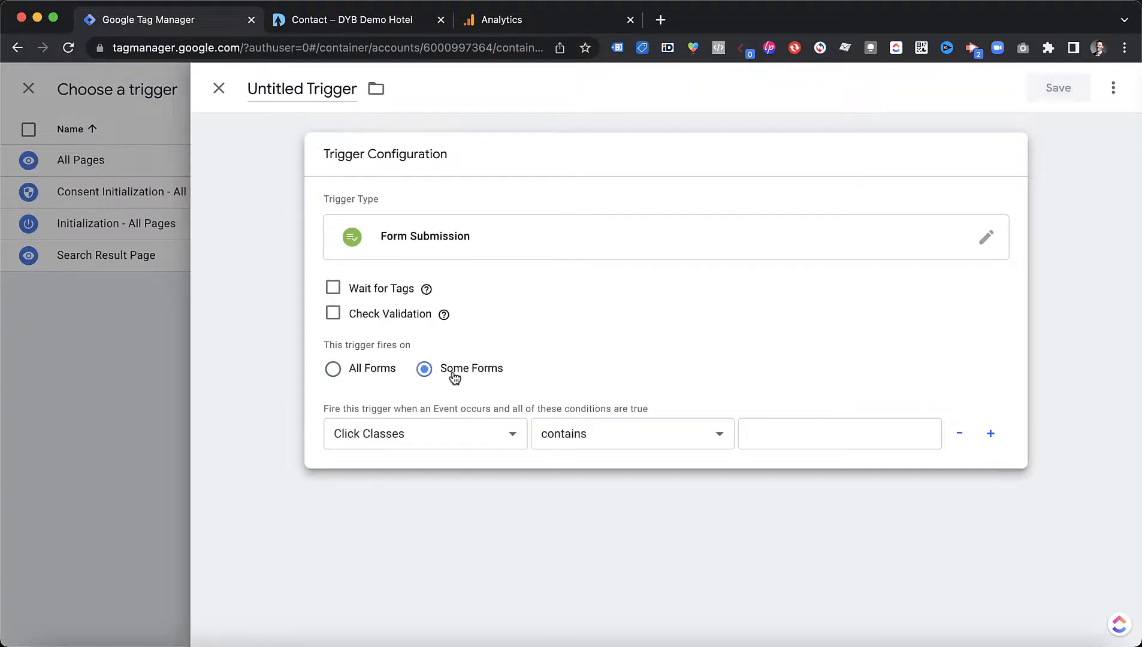
left_click(427, 432)
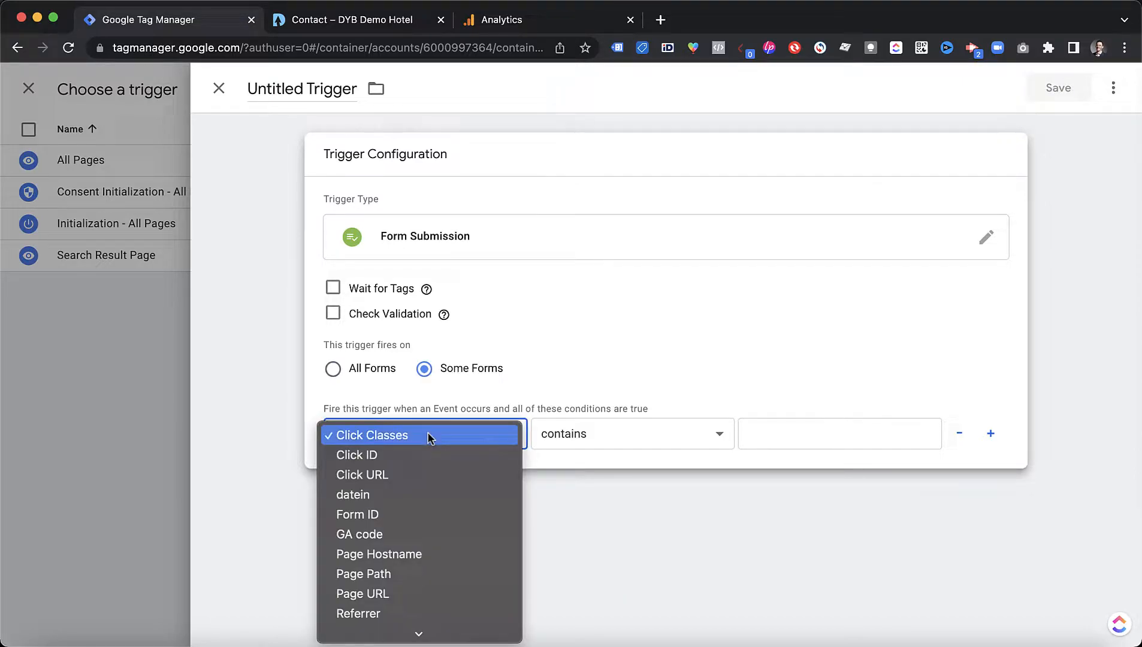
scroll(428, 432, "down", 3)
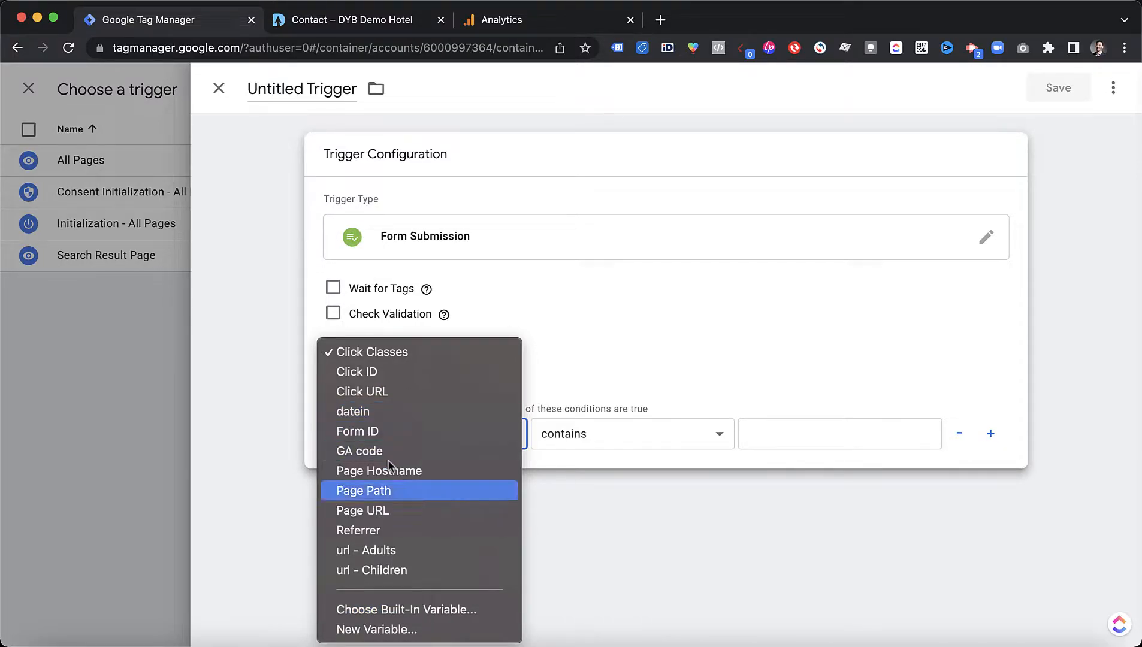
left_click(394, 610)
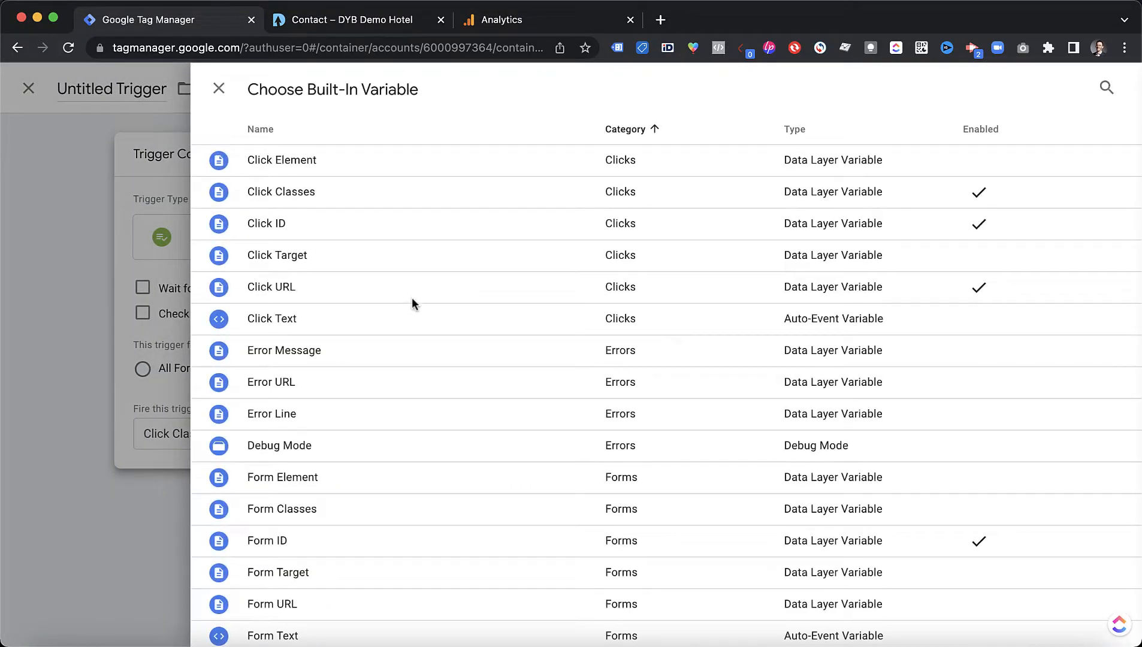
scroll(406, 301, "down", 2)
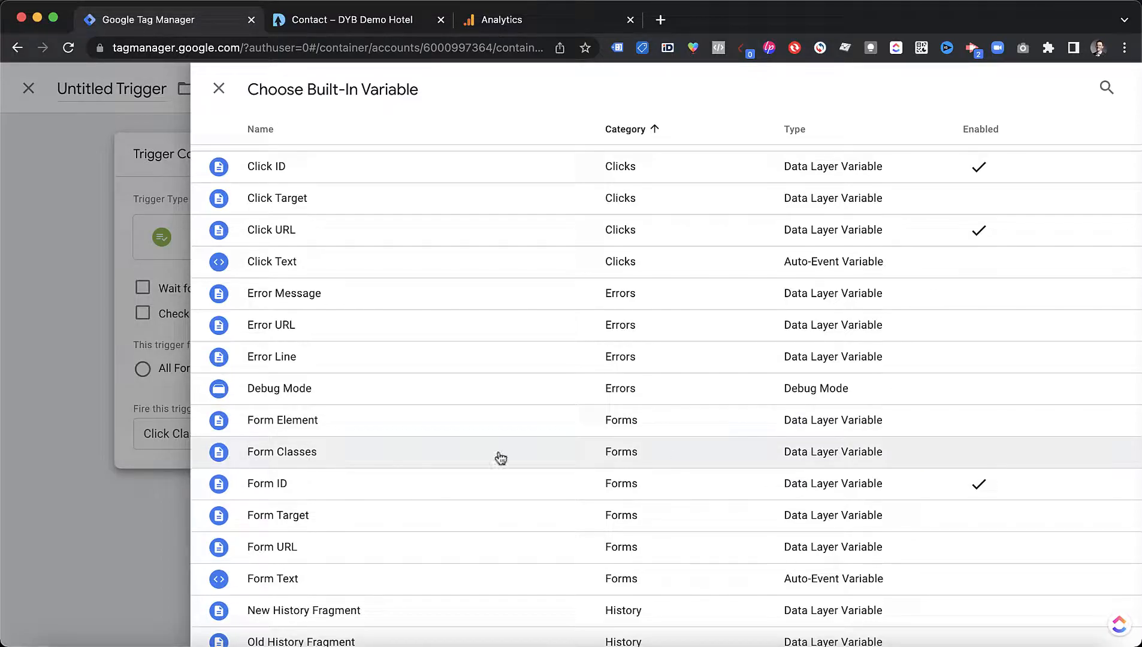
left_click(984, 454)
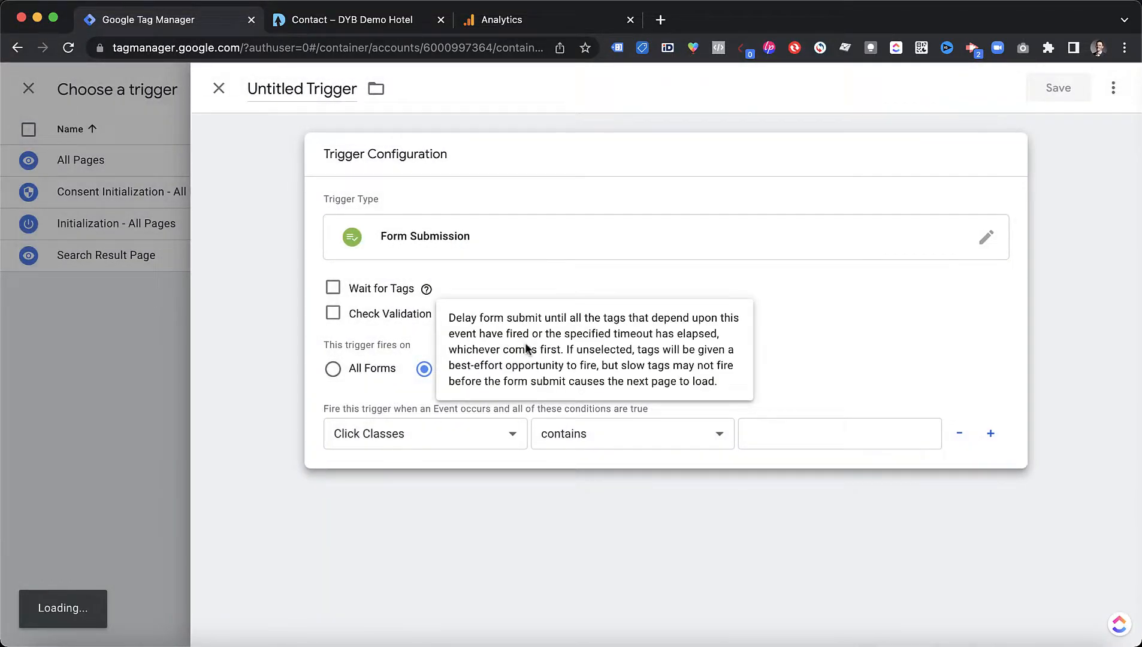
Set the trigger's firing condition to Form ID equals contactForm, using the copied id
left_click(426, 436)
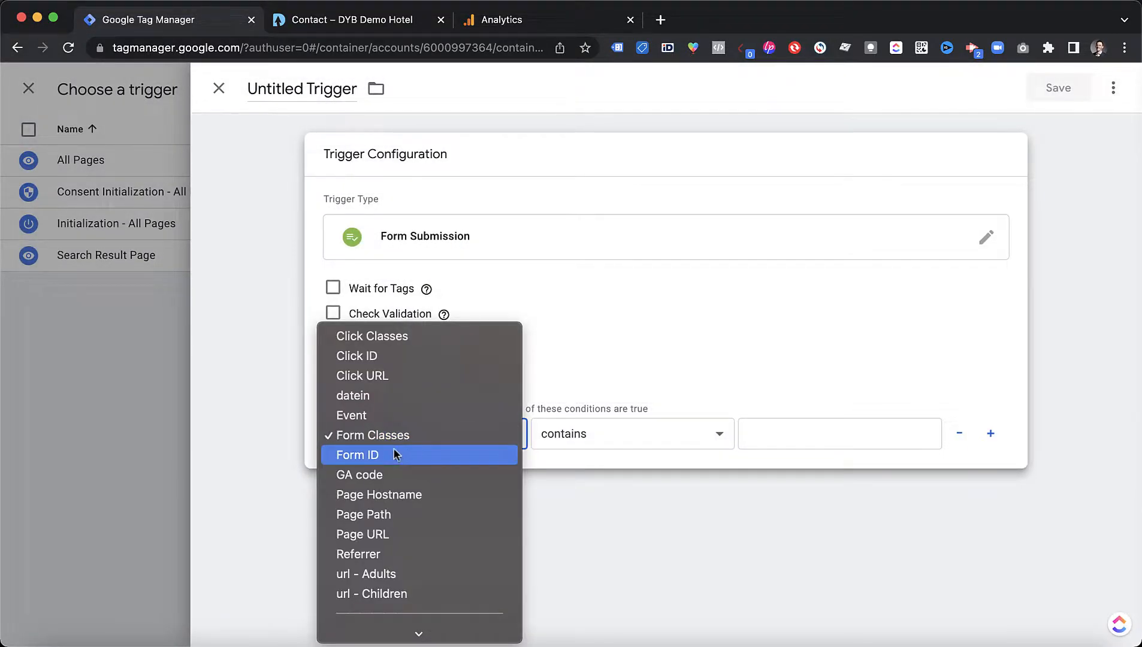
left_click(354, 454)
left_click(611, 425)
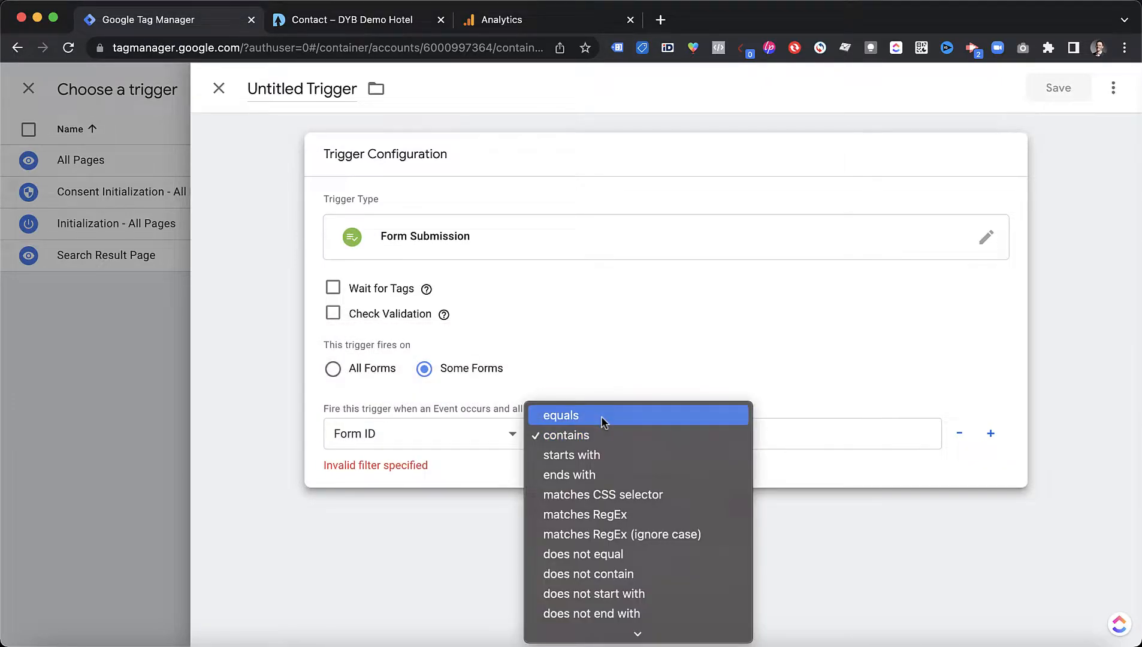
left_click(602, 416)
left_click(763, 436)
key("super+v")
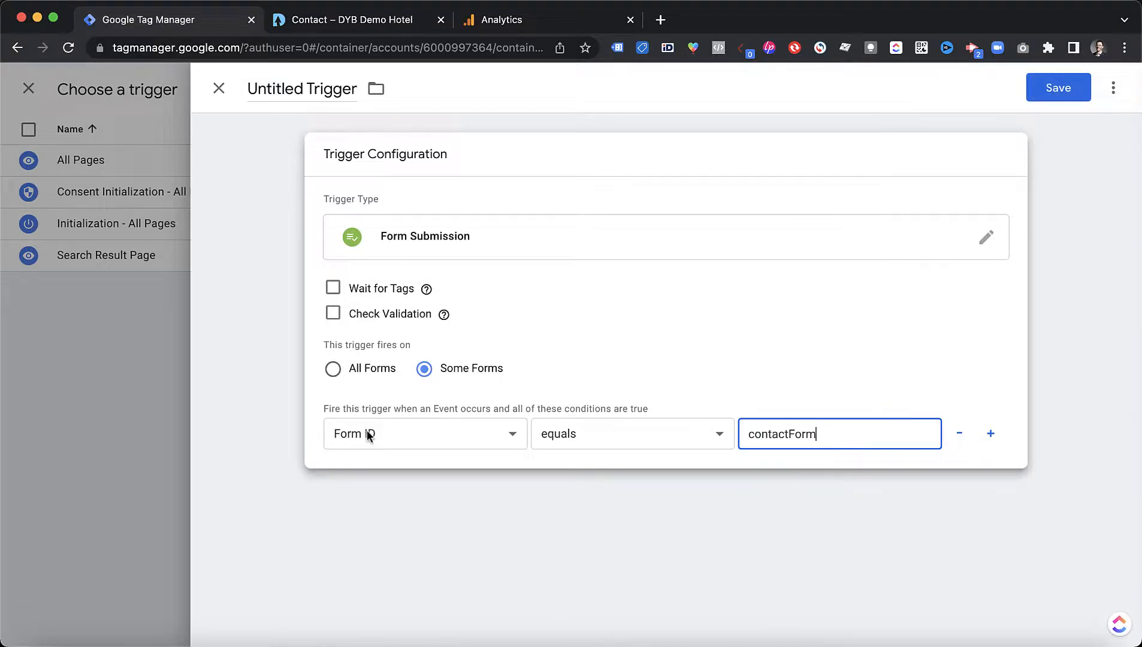
left_click(537, 455)
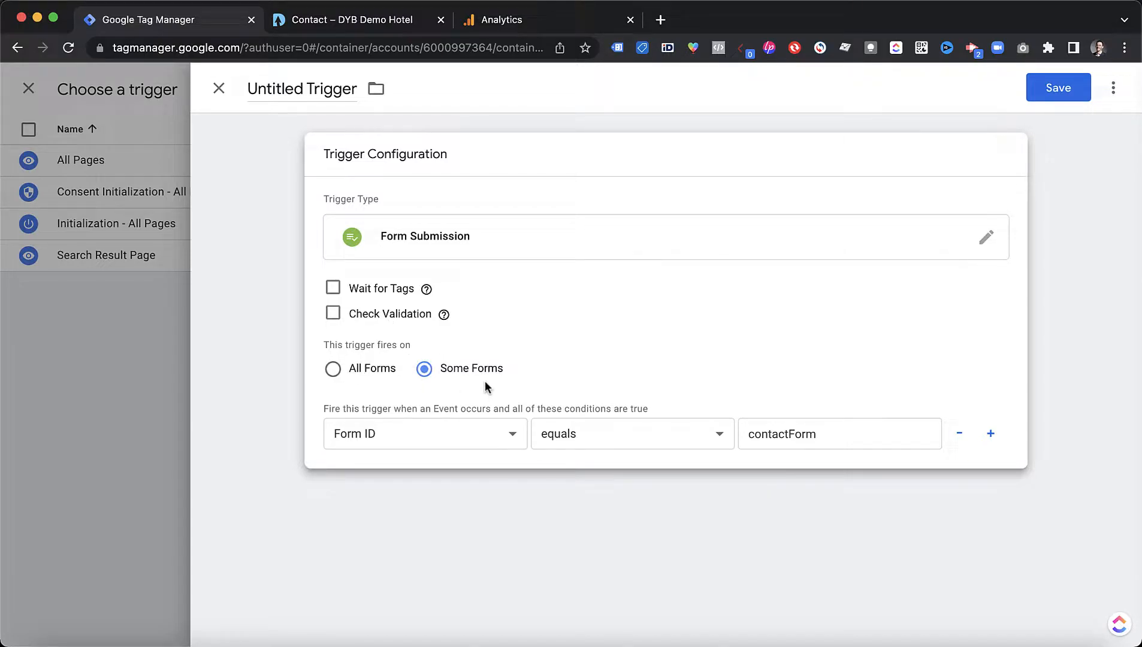
Name the trigger "form - Contact" and save it, and save the UA - Event - Contact Form tag
mouse_move(426, 289)
left_click(290, 89)
type("form")
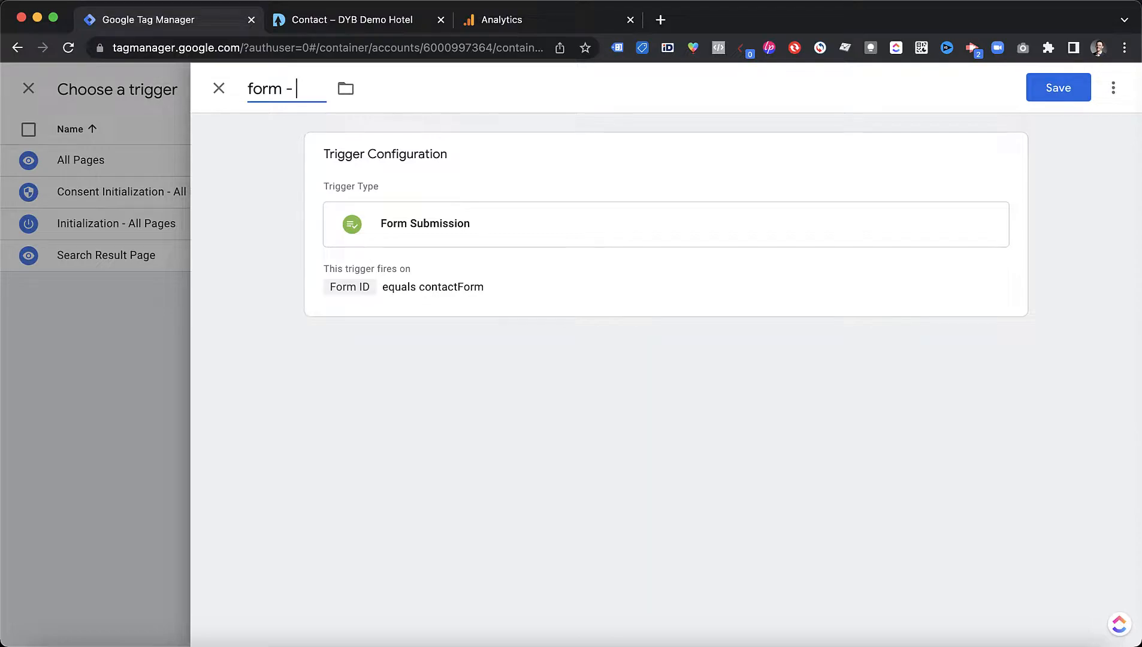
type(" - Contact")
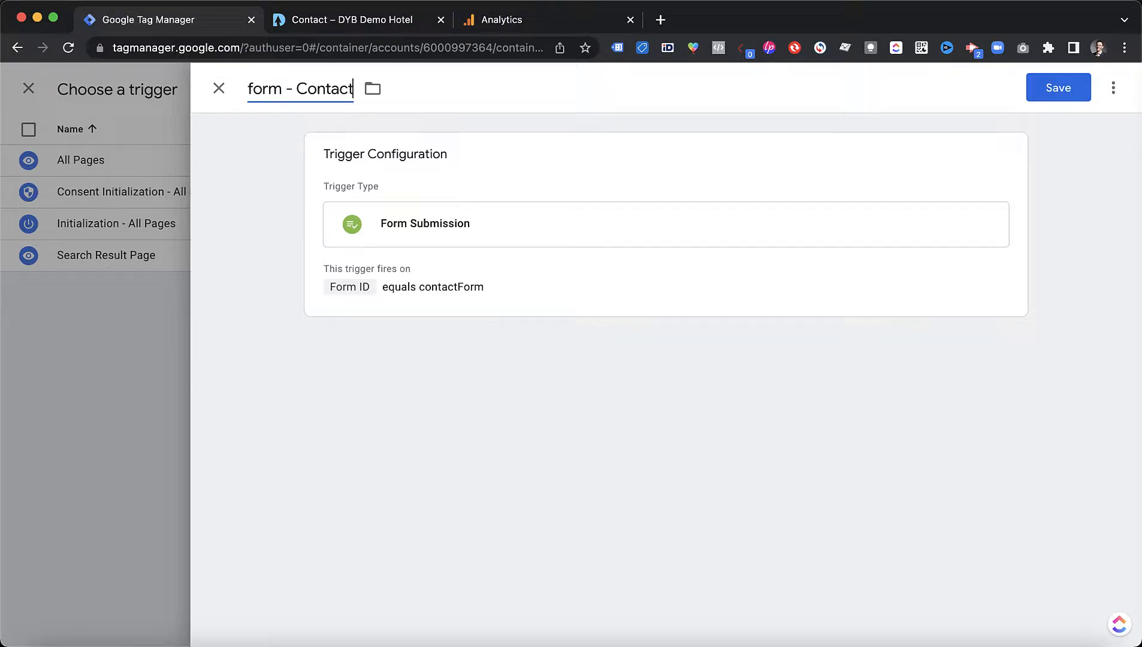
left_click(1072, 91)
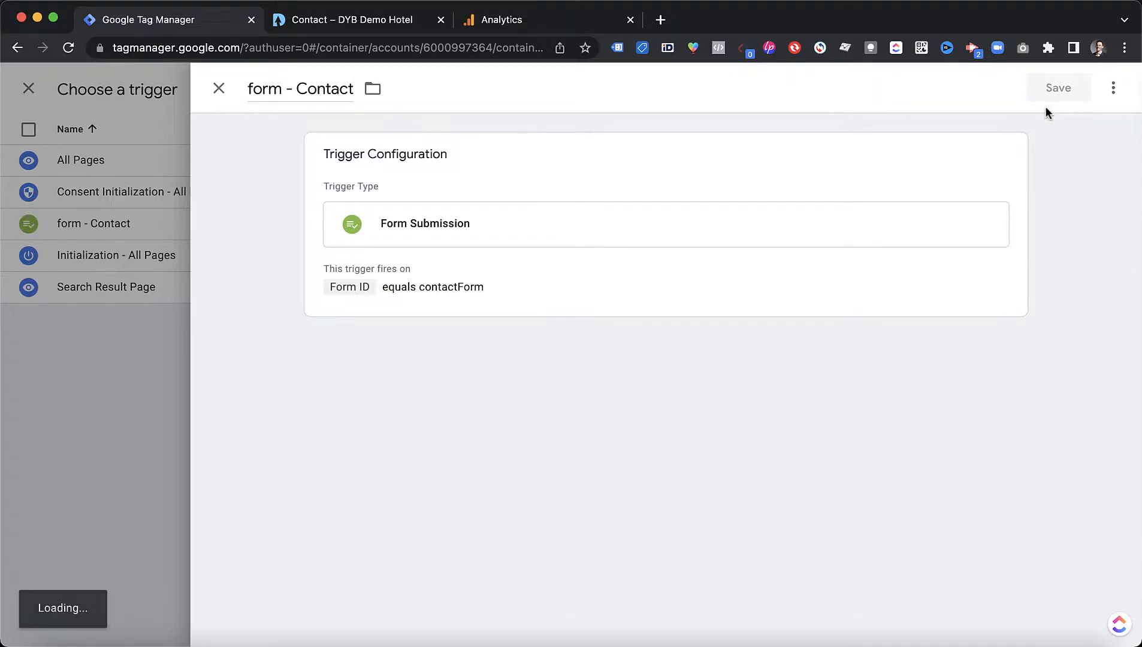
scroll(757, 350, "down", 1)
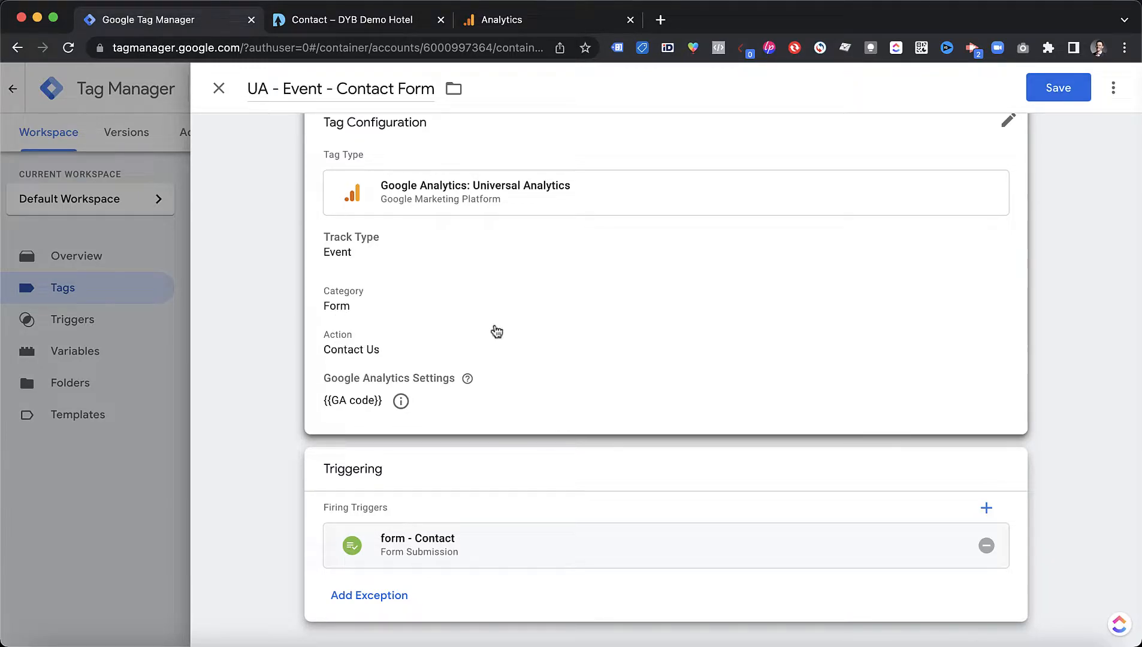
left_click(1058, 90)
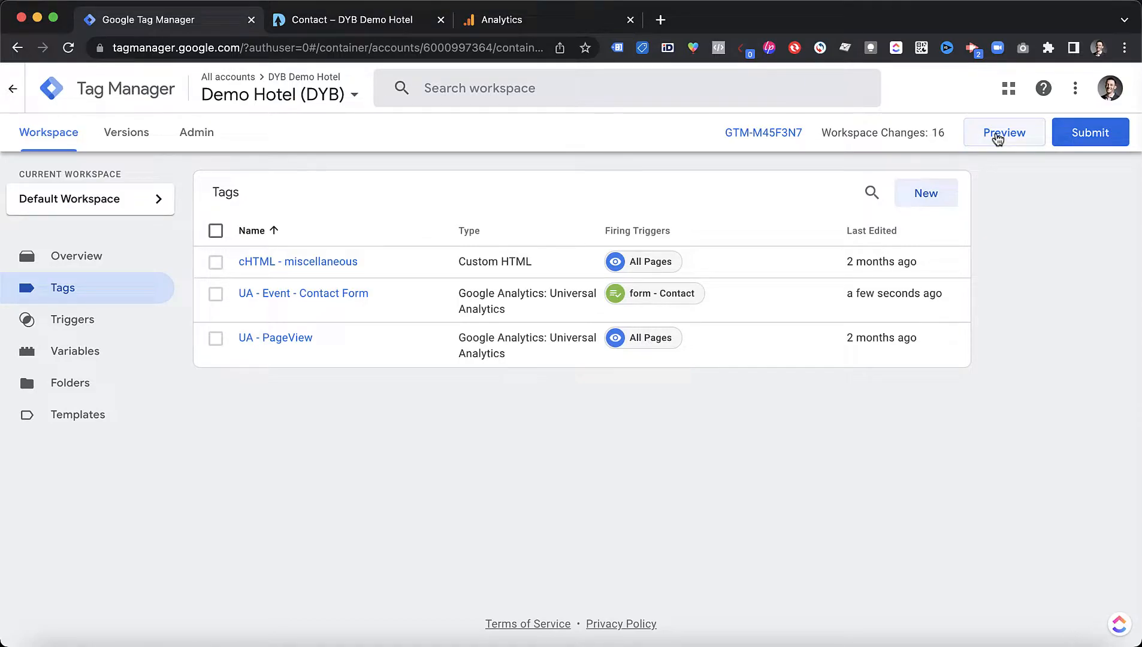
Start the container's preview mode, close the contact page's developer tools, and connect Tag Assistant to demohotel.directyourbookings.com/contact/
left_click(327, 24)
left_click(262, 48)
left_click(209, 19)
left_click(362, 19)
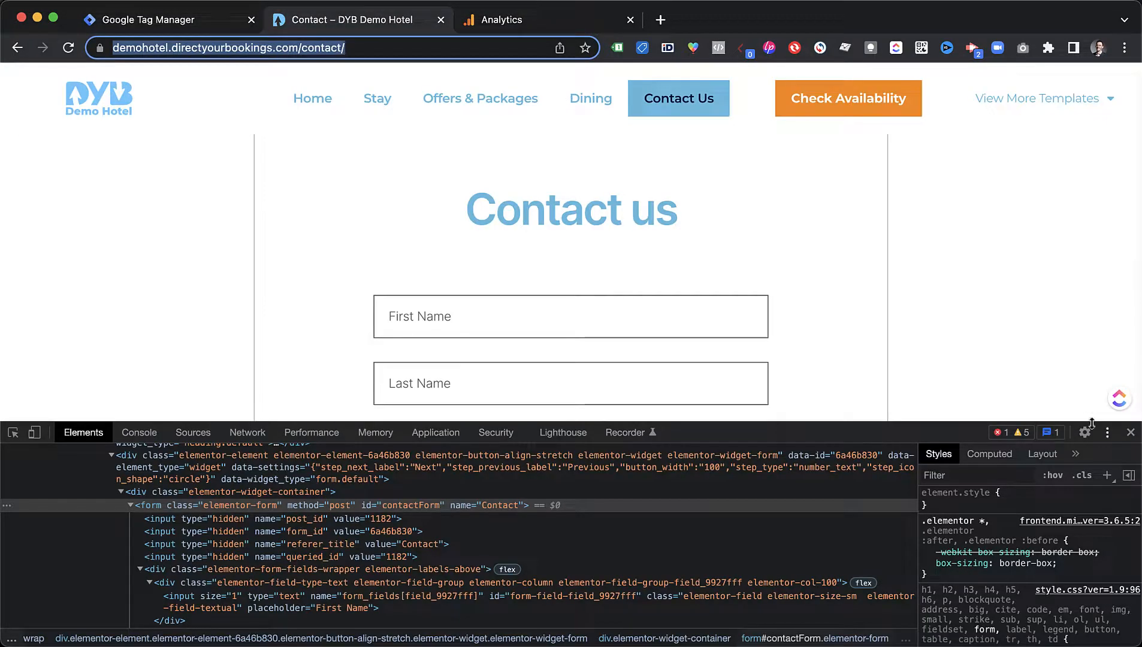
left_click(1130, 432)
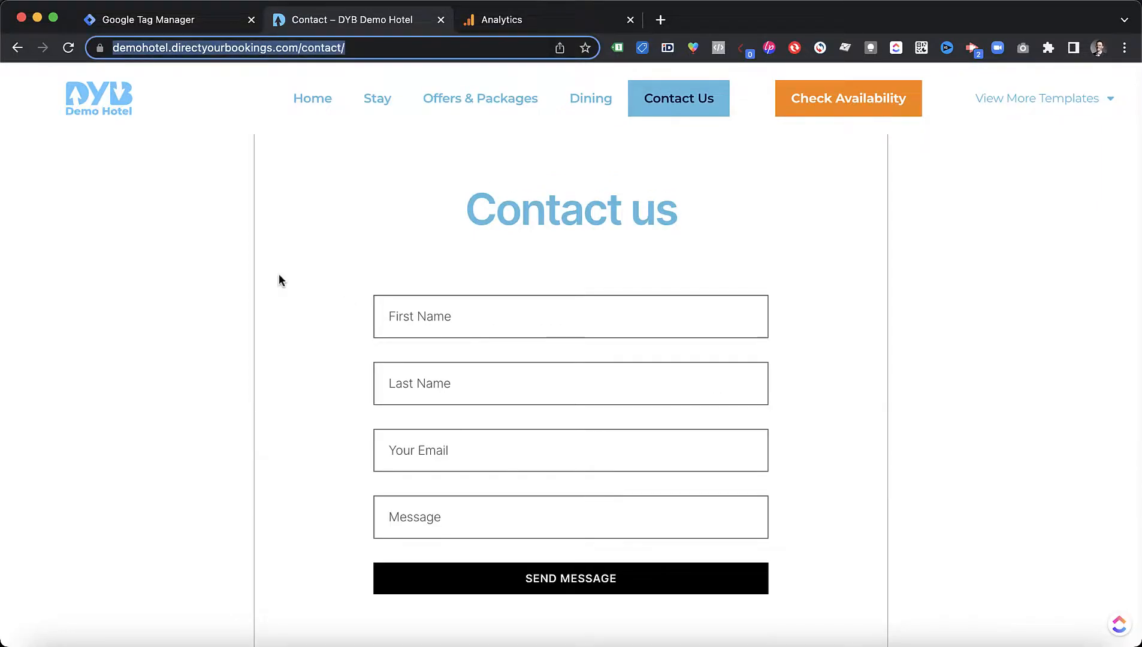
left_click(192, 19)
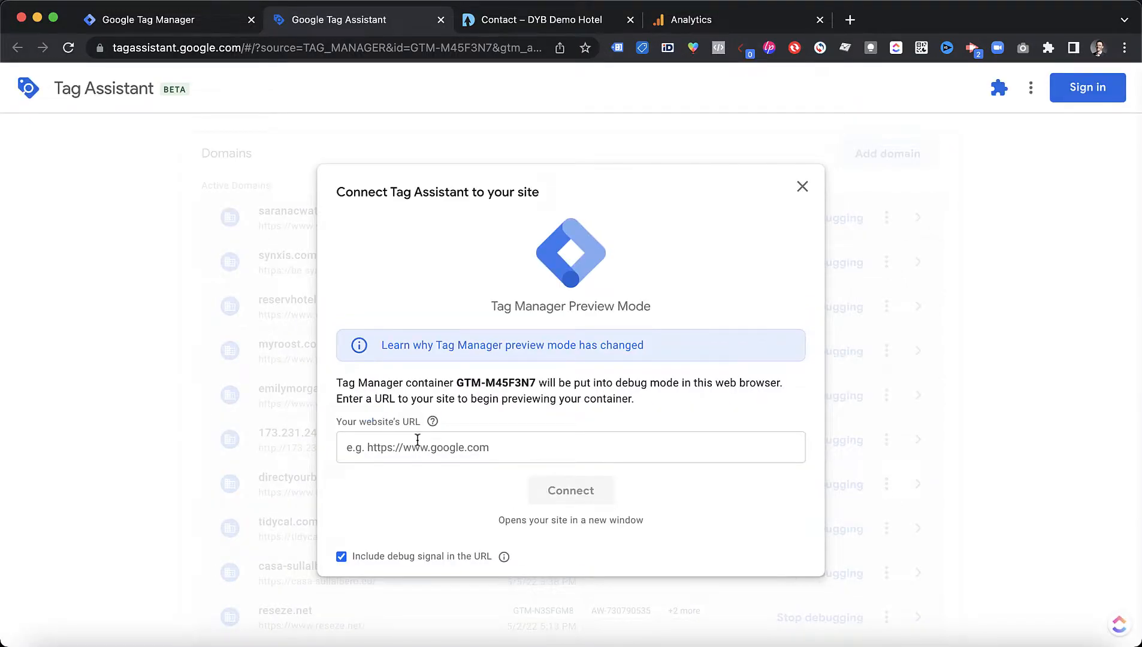
left_click(577, 488)
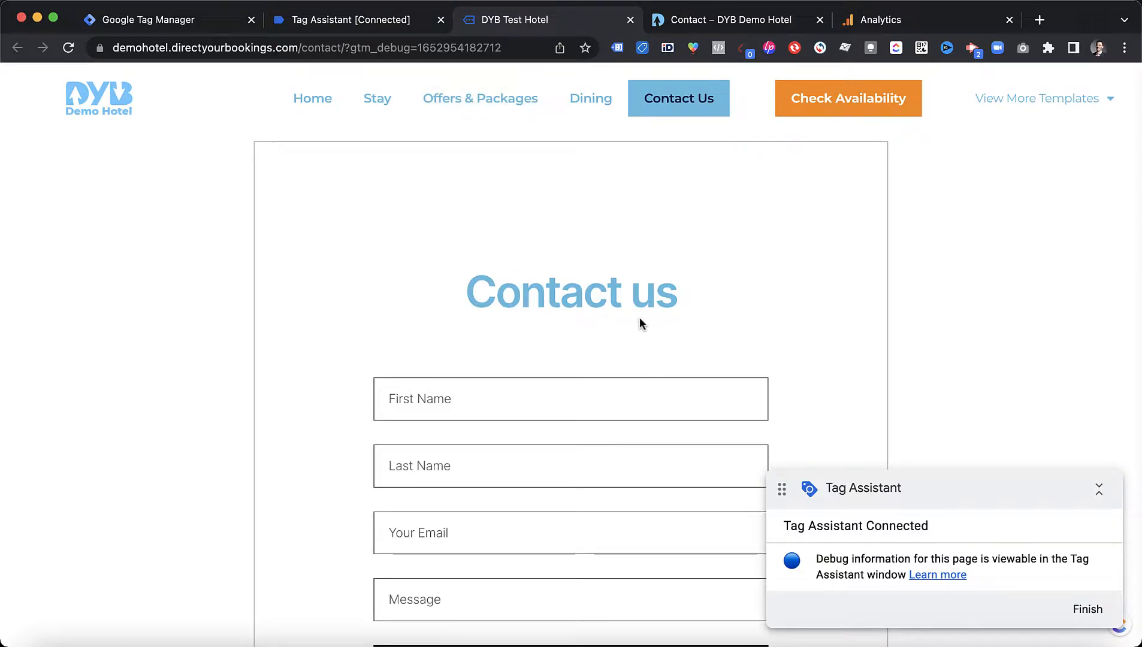
Collapse the Tag Assistant badge and fill in the contact form with Test for both names, a test e-mail address and the message "test"
left_click(1100, 491)
scroll(829, 341, "down", 3)
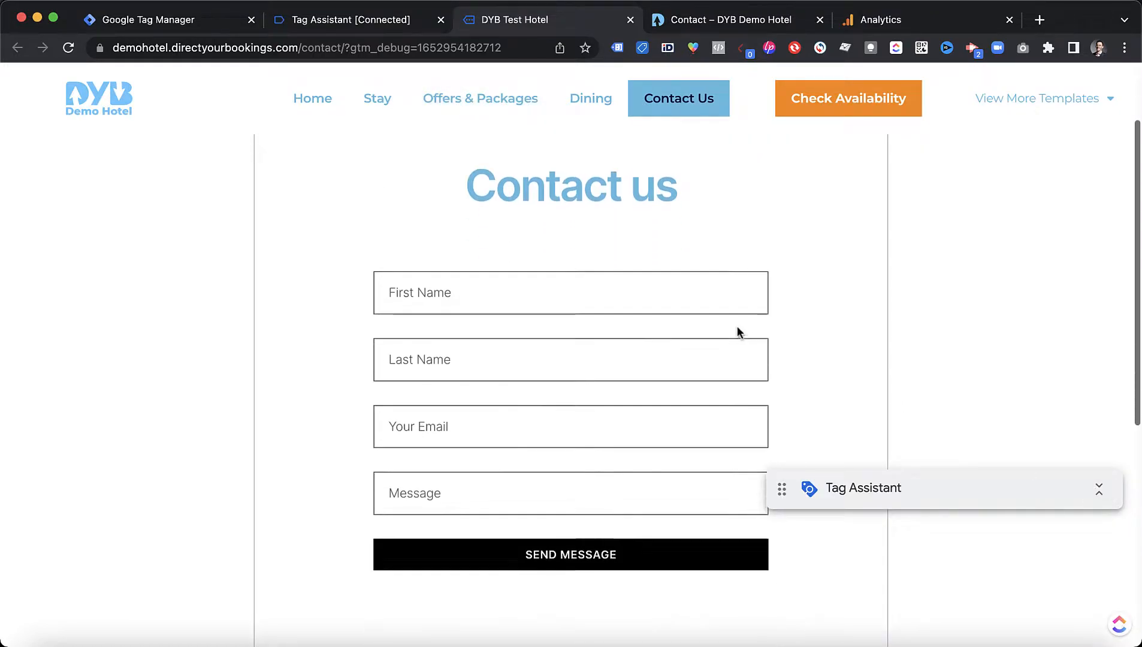
left_click(414, 288)
type("Test")
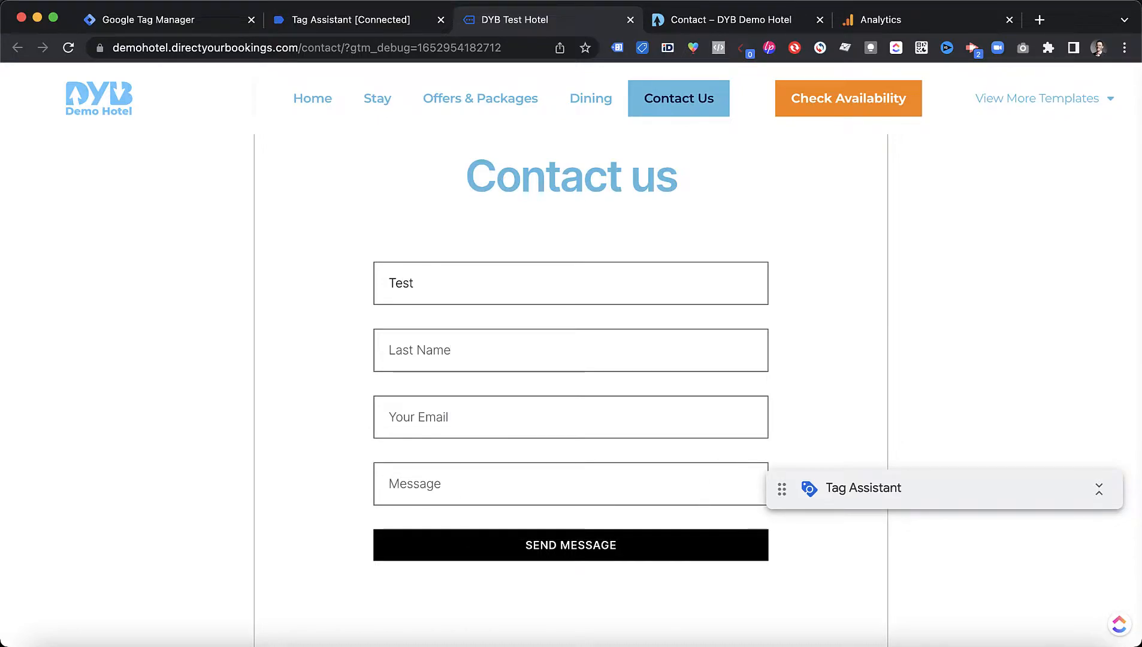
double_click(414, 290)
left_click(420, 353)
type("Test")
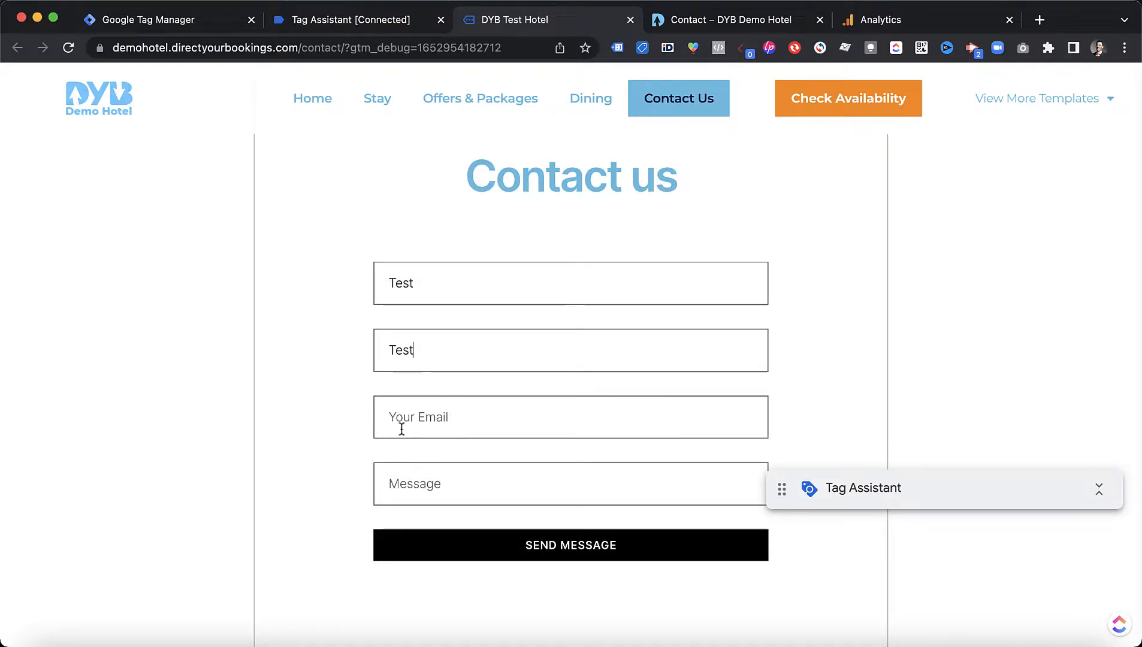
left_click(406, 421)
type("test")
left_click(509, 466)
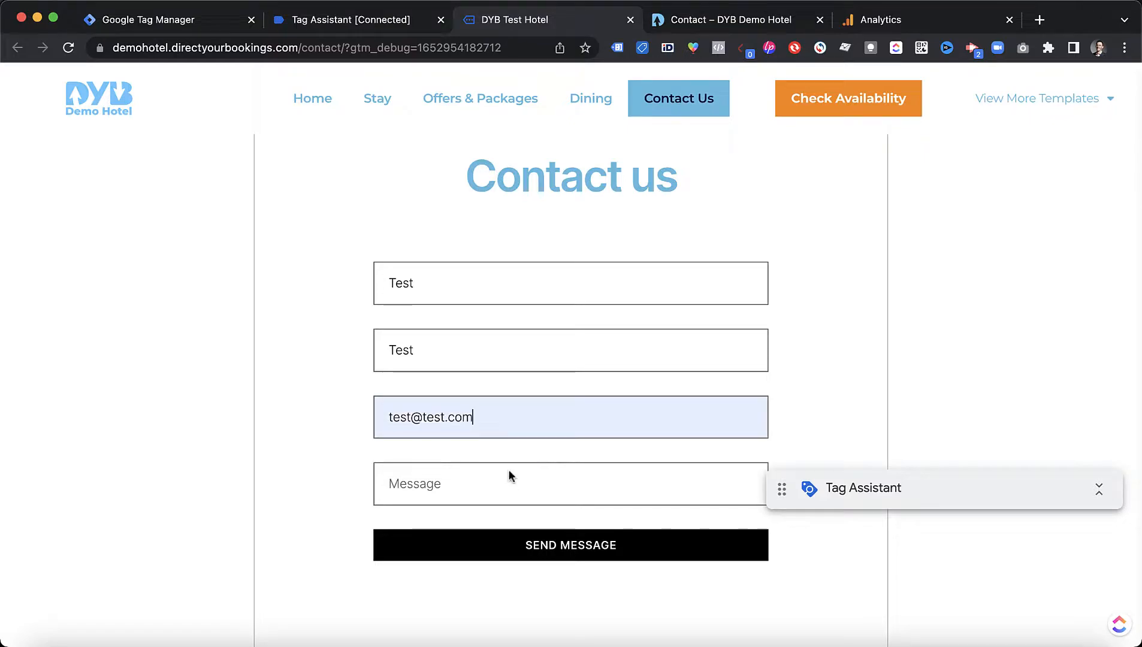
left_click(413, 487)
type("test")
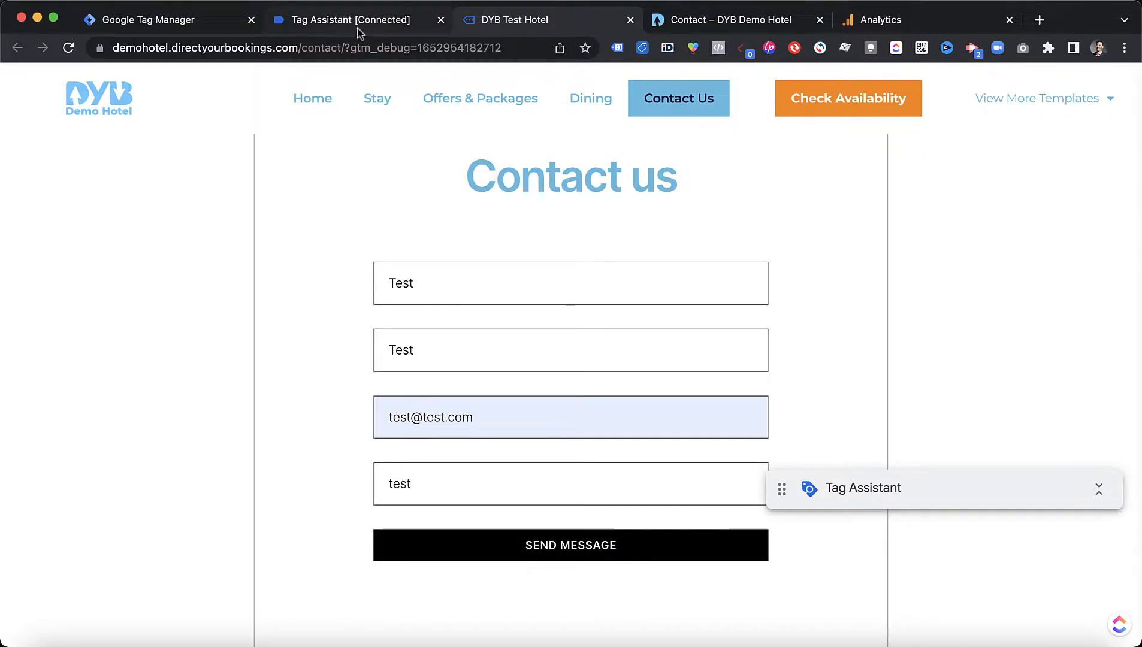
Check in Tag Assistant which tags have fired on the Window Loaded event before the form is sent
left_click(317, 20)
left_click(530, 361)
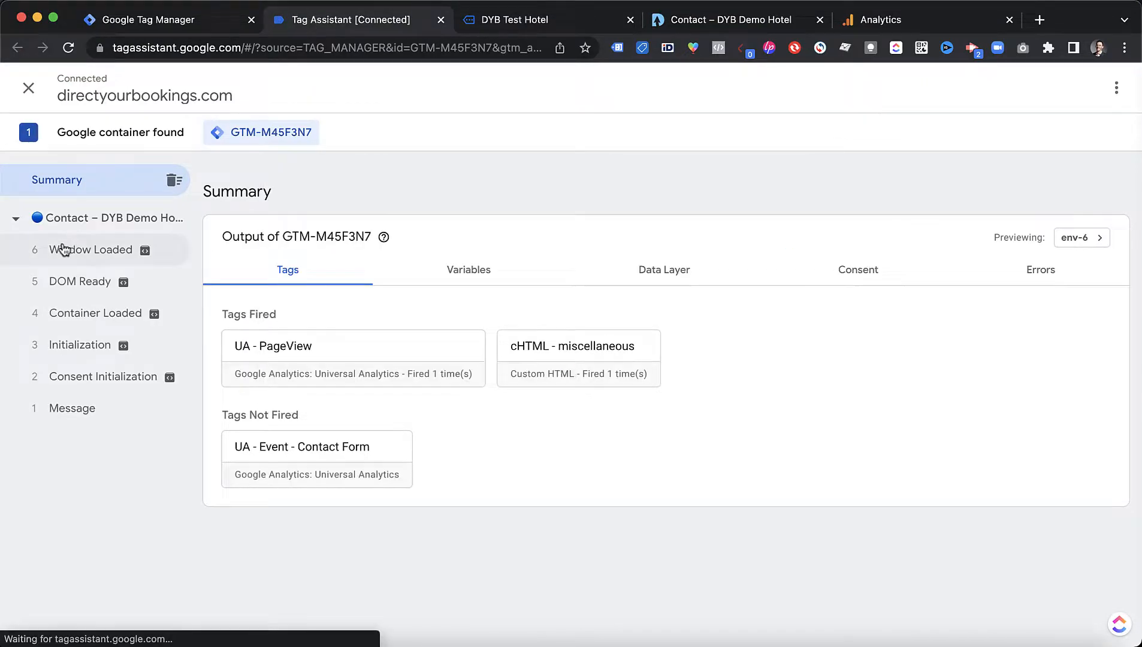
left_click(65, 249)
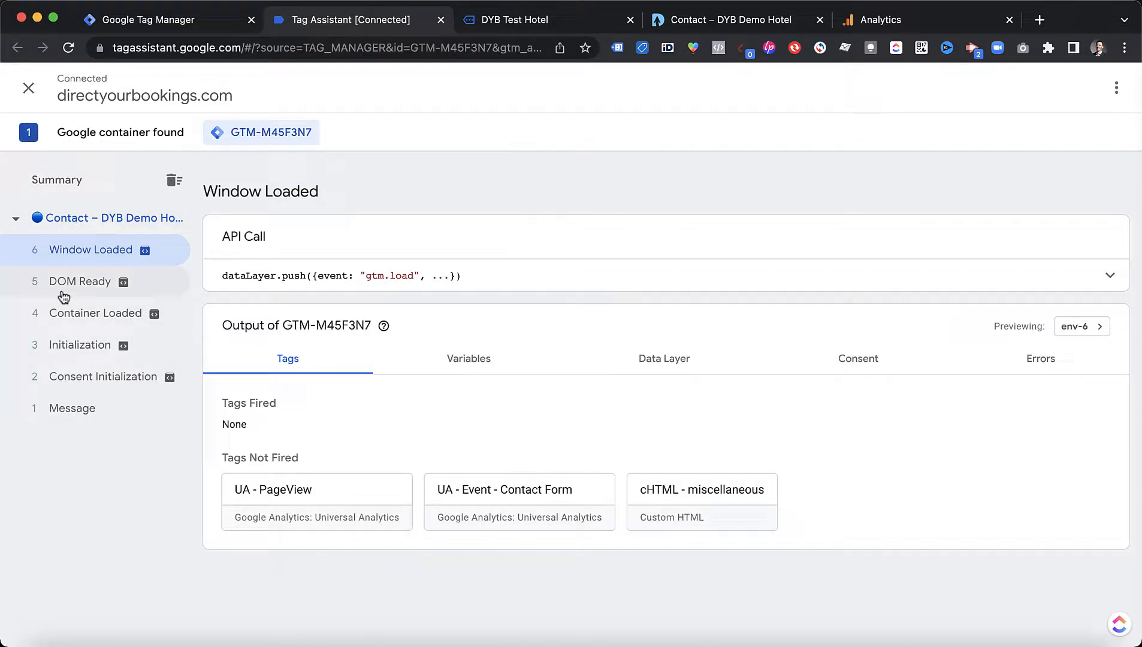
Send the completed contact form on the hotel page and open the Form Submit event in Tag Assistant
left_click(513, 24)
left_click(562, 554)
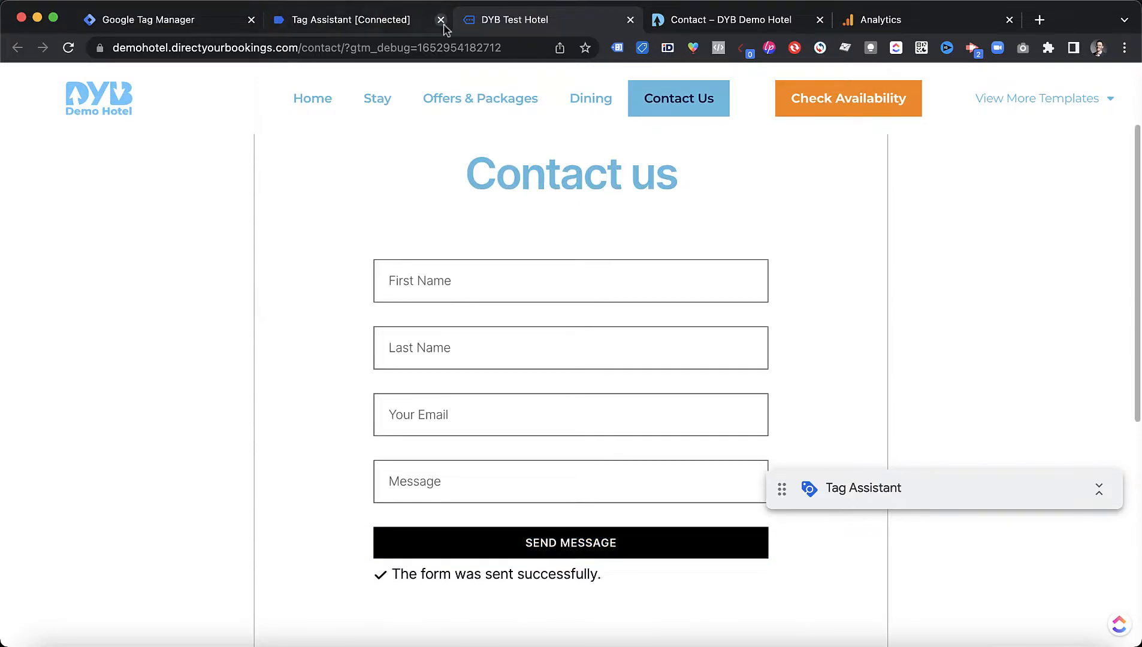
left_click(355, 27)
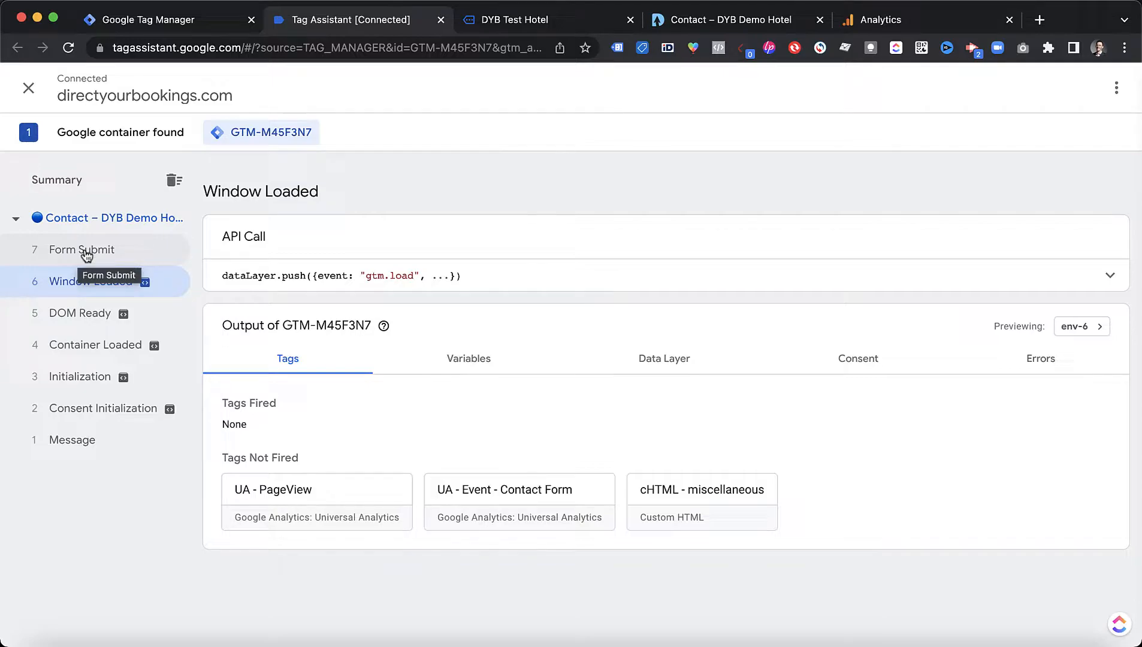
left_click(86, 255)
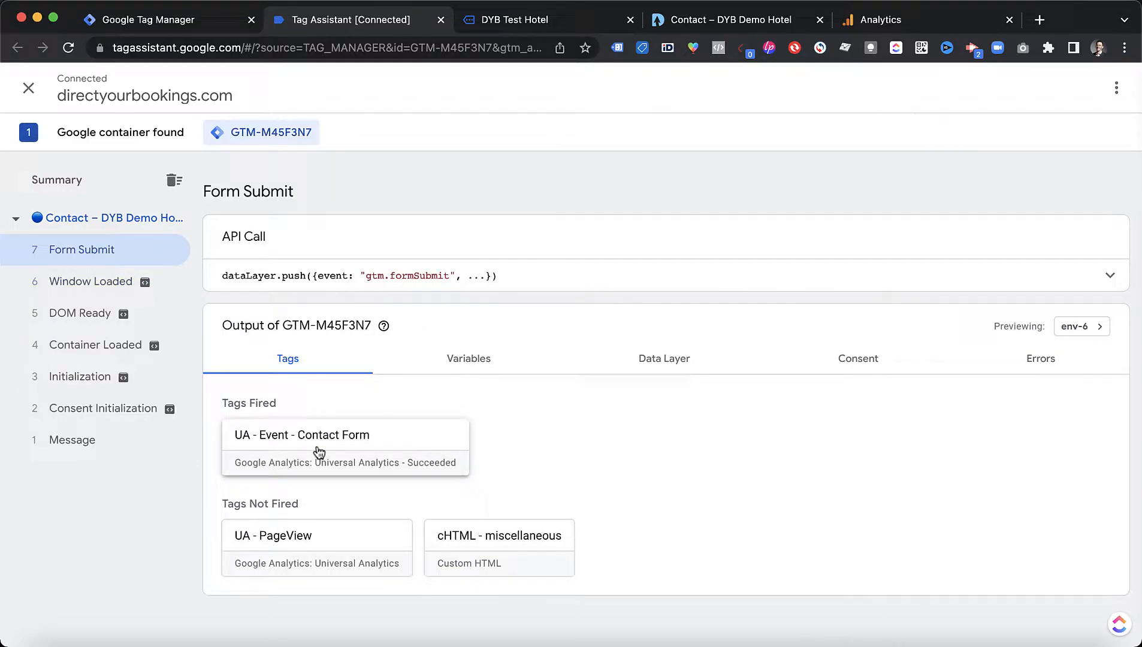
Examine the UA - Event - Contact Form tag's full properties, including tracking ID, category and action, and switch to Google Analytics
left_click(364, 454)
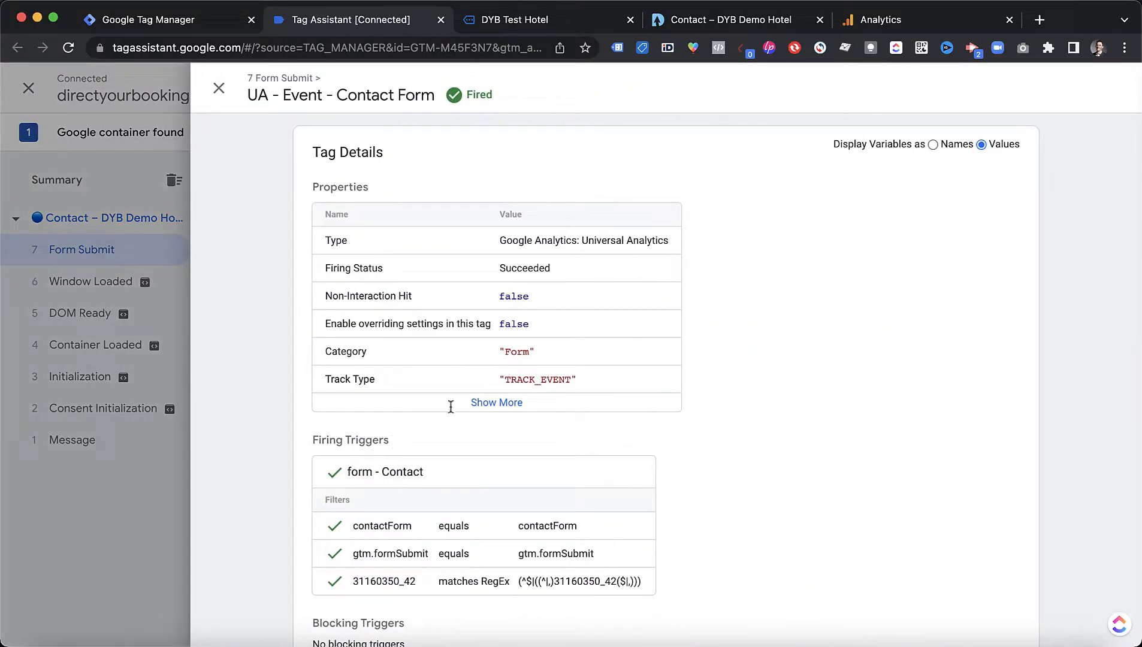
left_click(497, 403)
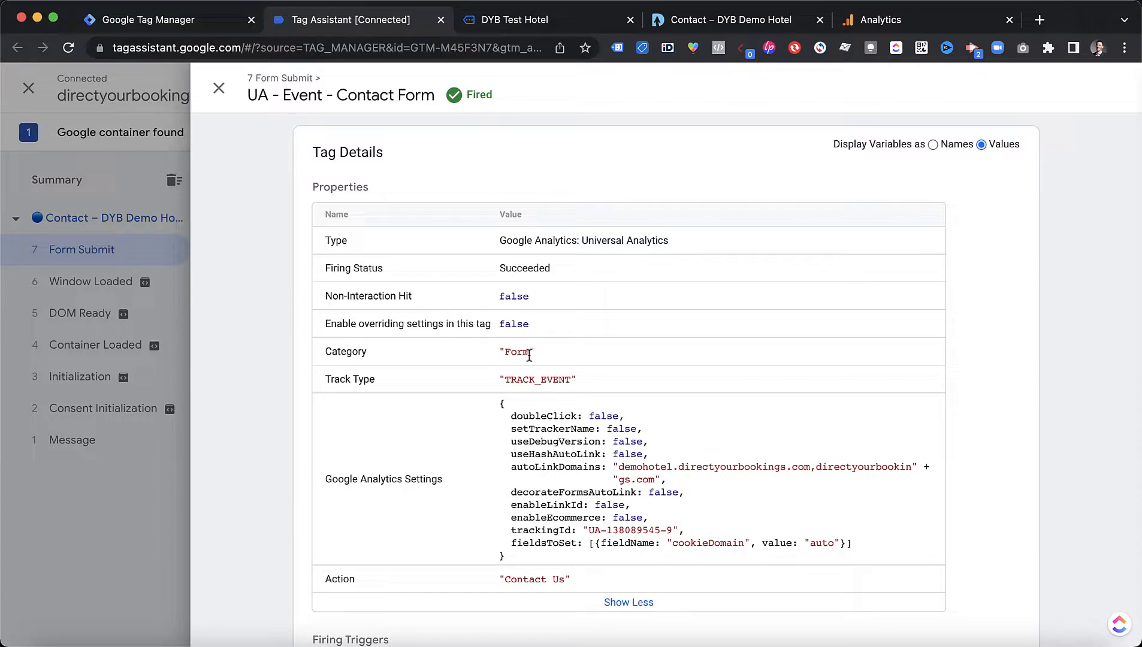
left_click_drag(674, 533, 590, 535)
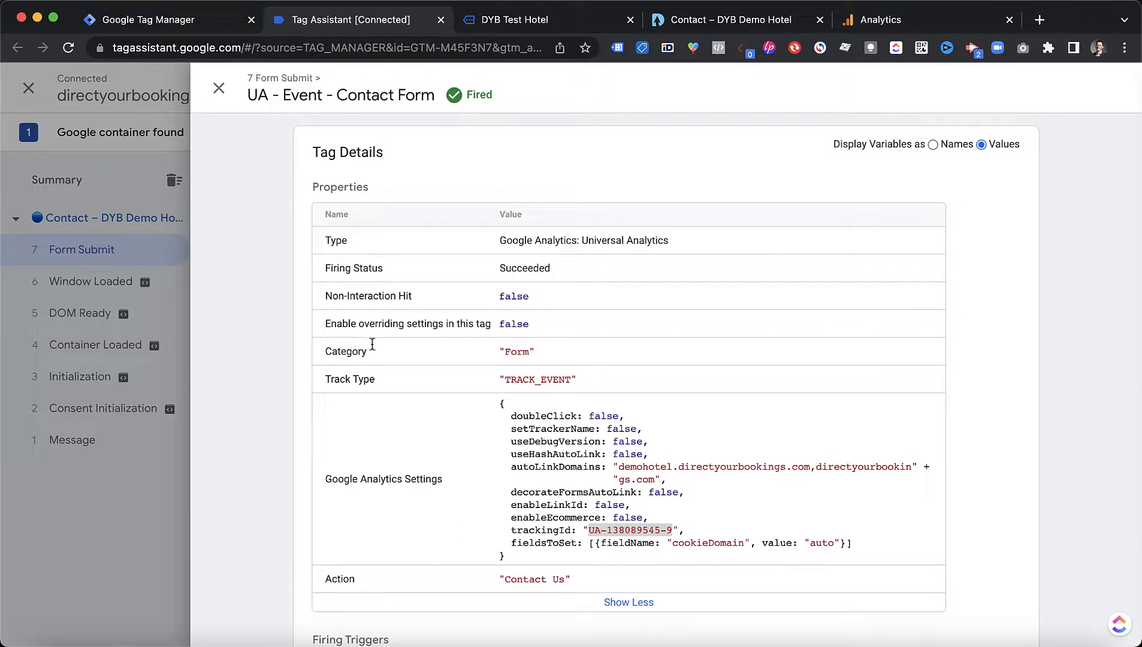
left_click_drag(526, 354, 506, 356)
left_click_drag(566, 580, 508, 583)
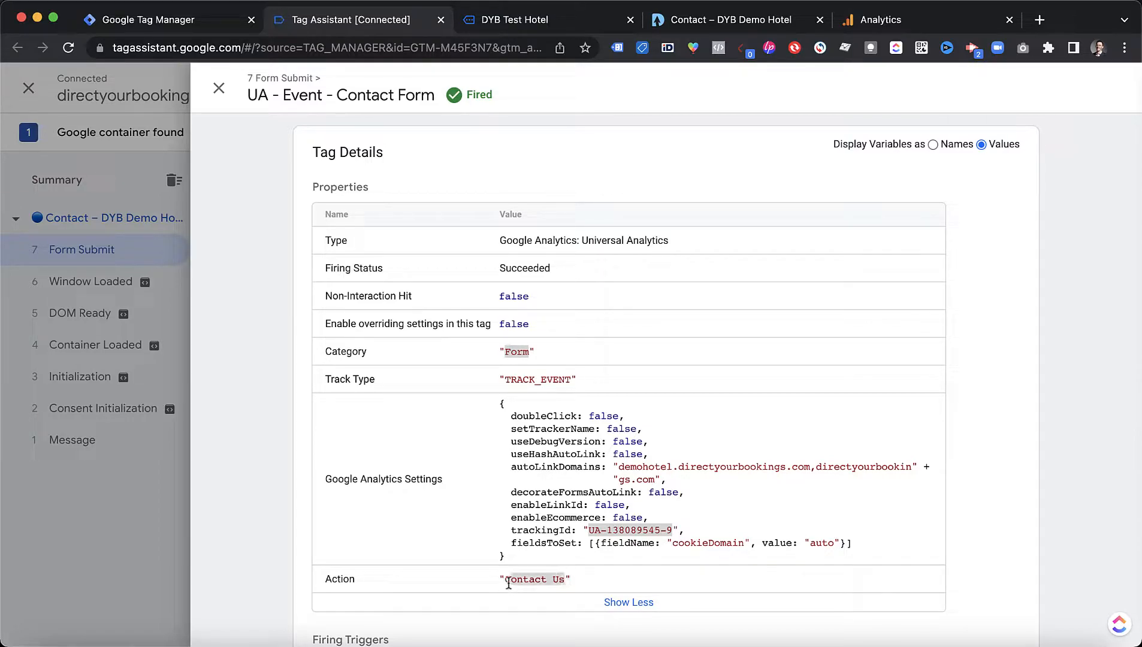
left_click(220, 88)
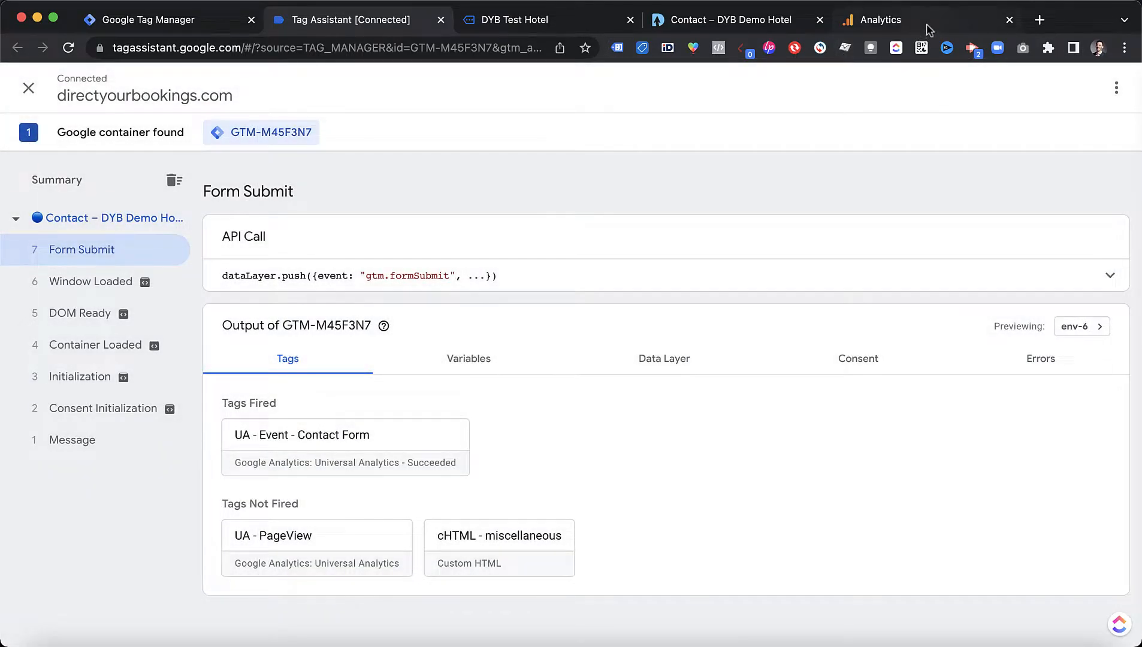
left_click(926, 24)
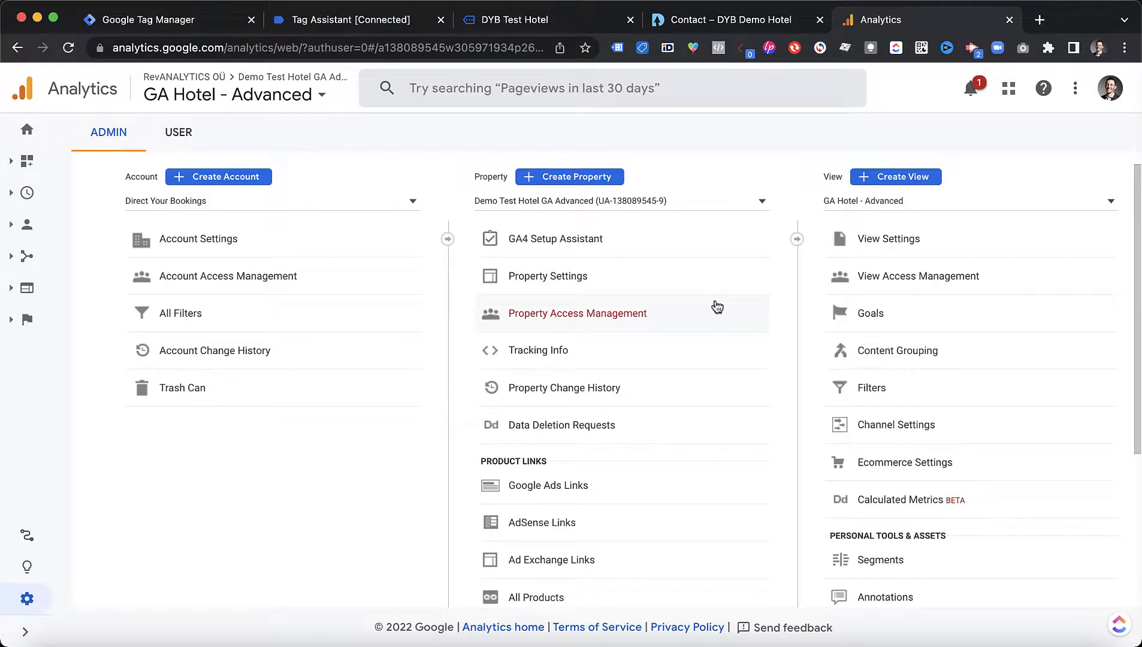
Check the Realtime Events report in Analytics for the contact form event and return to Tag Assistant
left_click(16, 198)
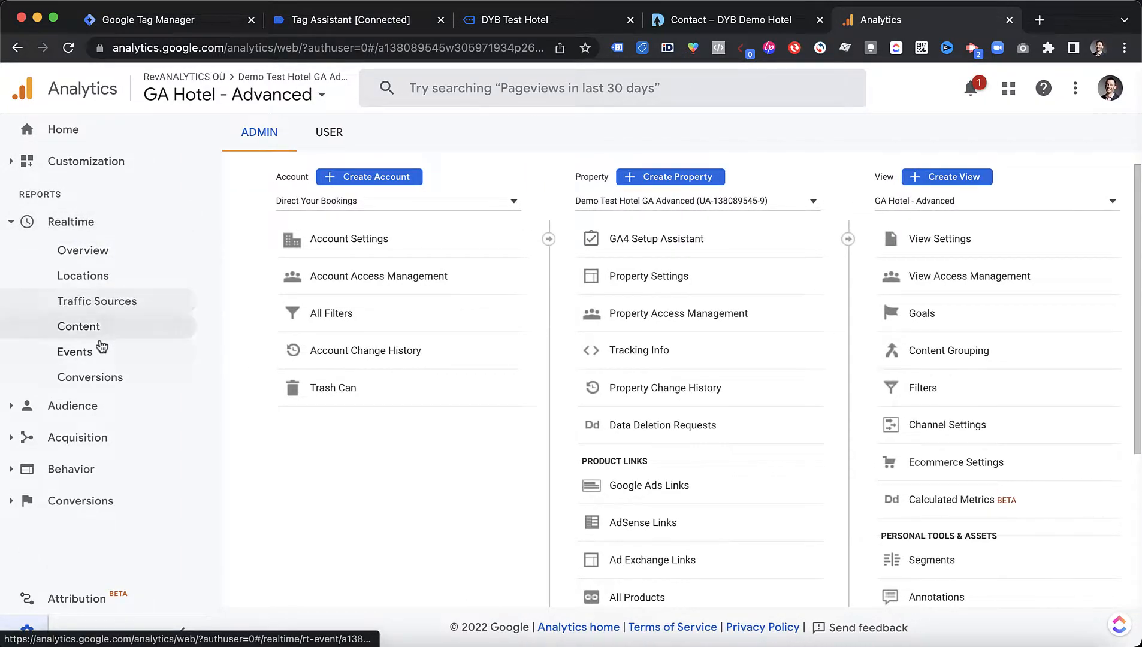
left_click(84, 353)
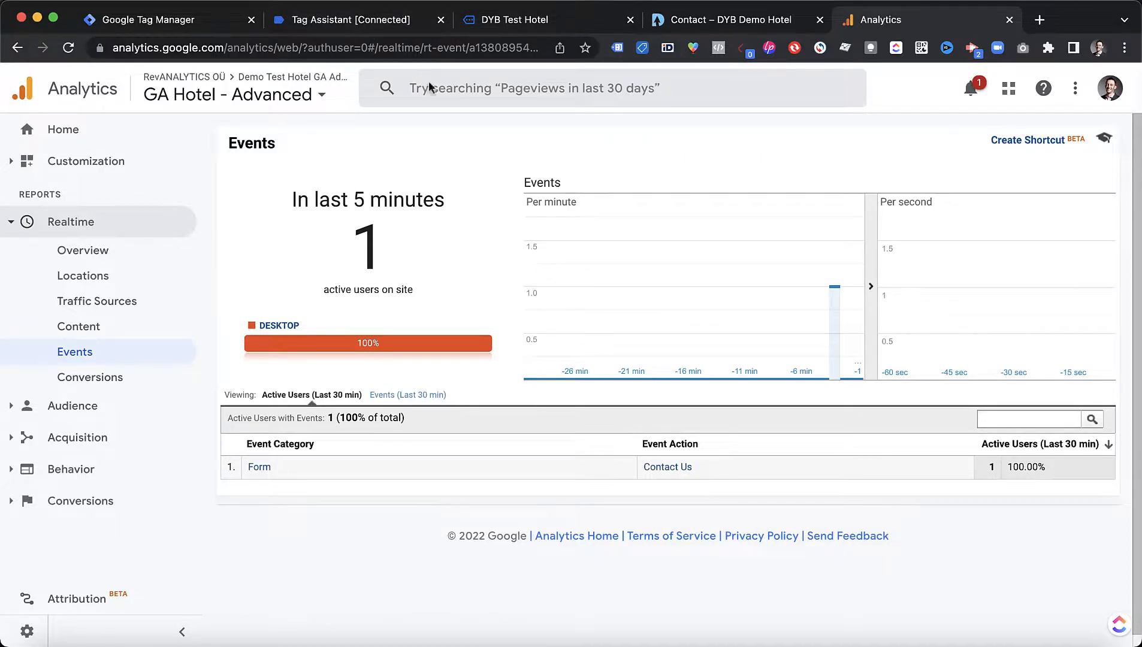
left_click(401, 30)
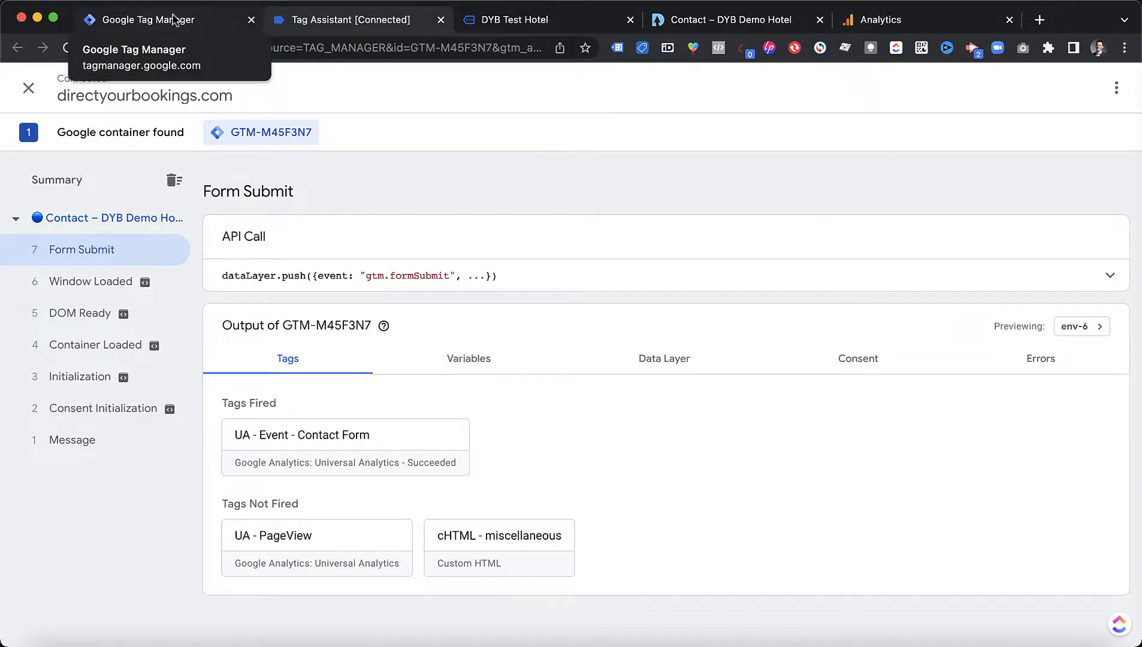
Switch to the demo hotel's contact page and open the site's root home page at demohotel.directyourbookings.com
left_click(174, 19)
left_click(701, 24)
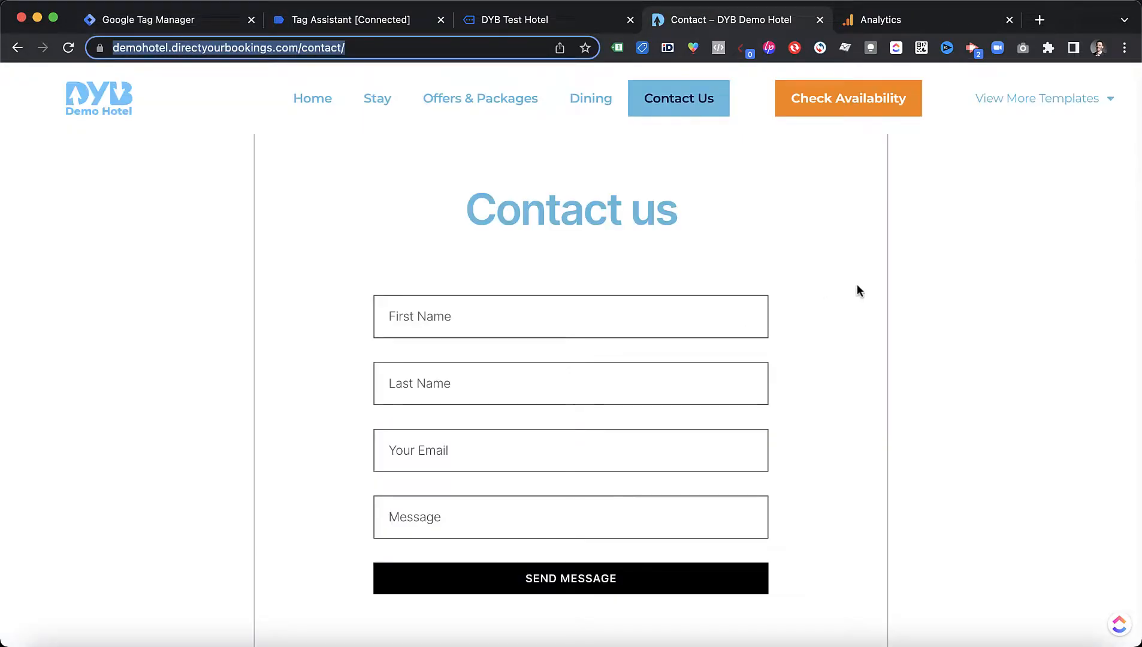
scroll(866, 317, "up", 3)
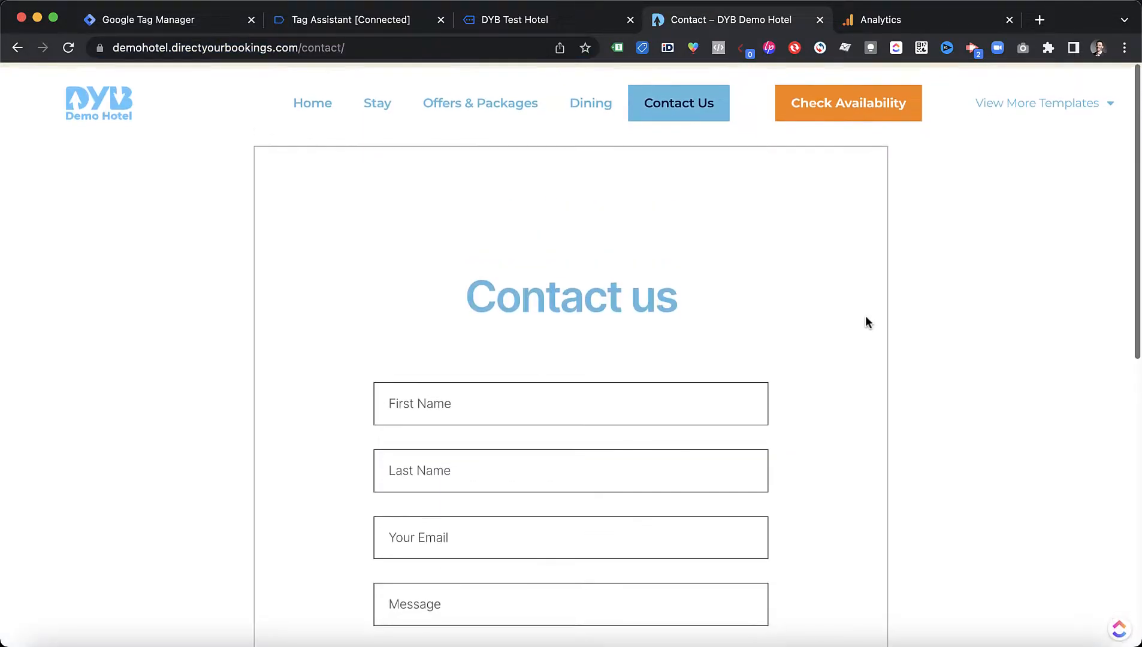
left_click(318, 101)
left_click(307, 103)
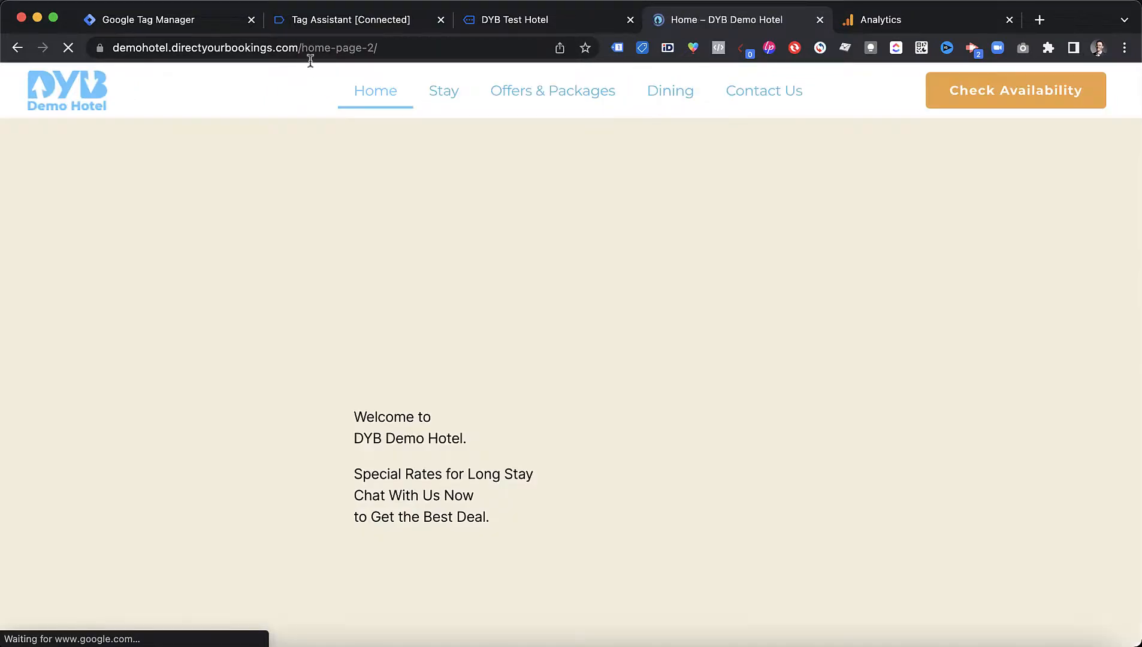
left_click_drag(395, 47, 305, 49)
key("BackSpace")
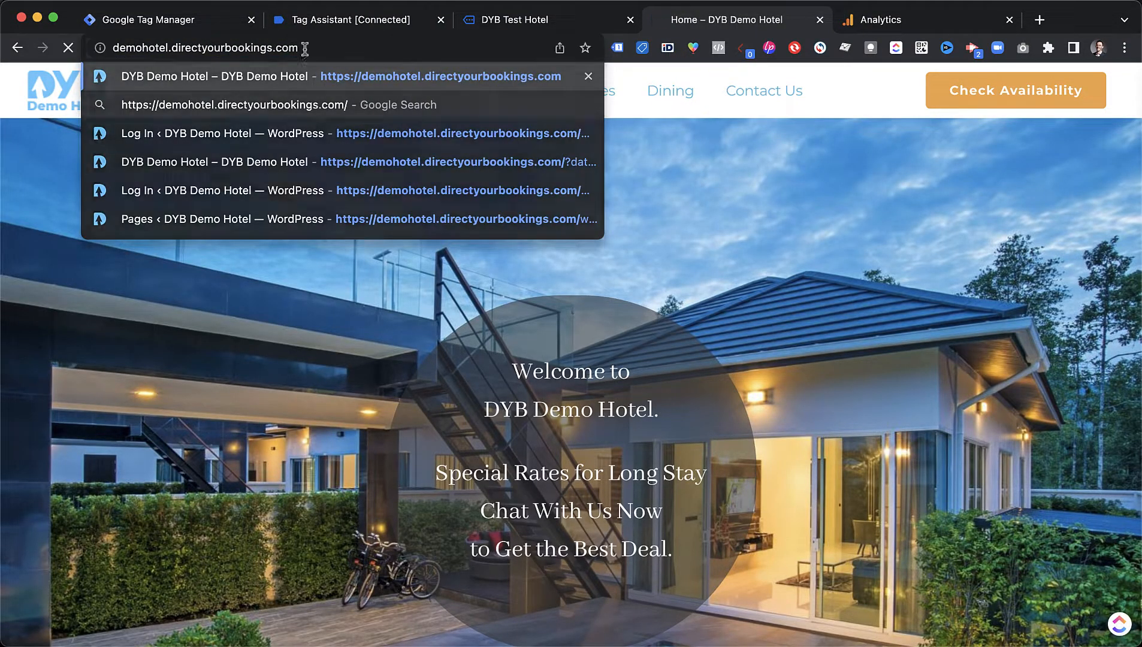
key("Return")
Find the "Subscribe to get our offers" form near the foot of the home page and open the JavaScript Console
scroll(394, 381, "down", 15)
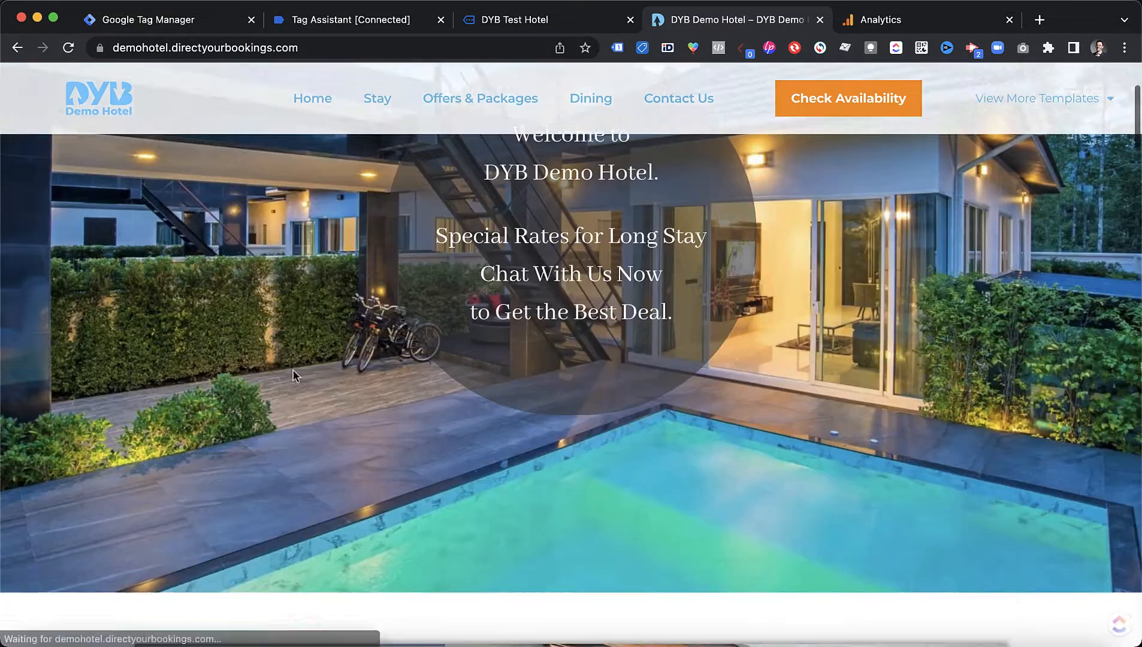
scroll(294, 376, "down", 20)
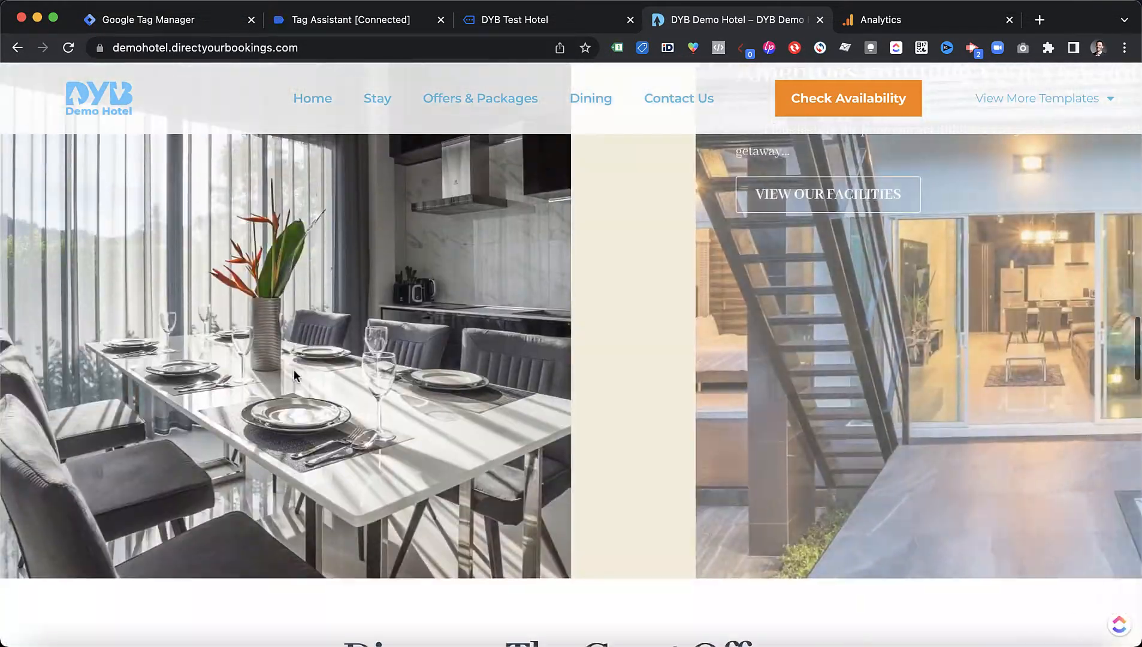
scroll(294, 365, "down", 8)
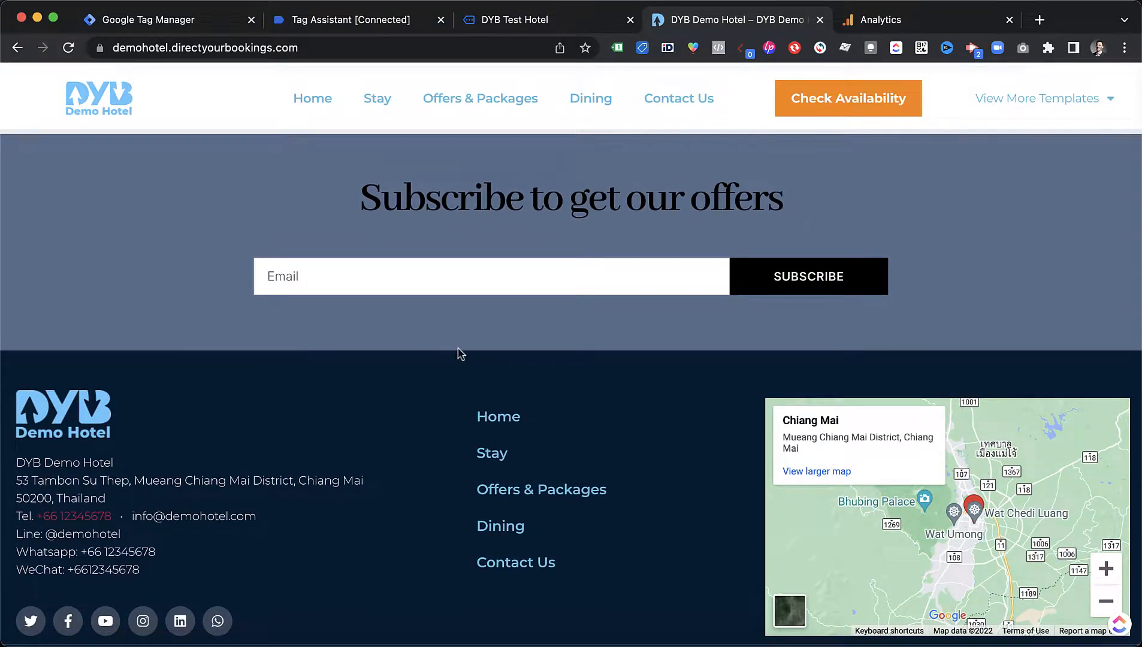
scroll(496, 282, "up", 2)
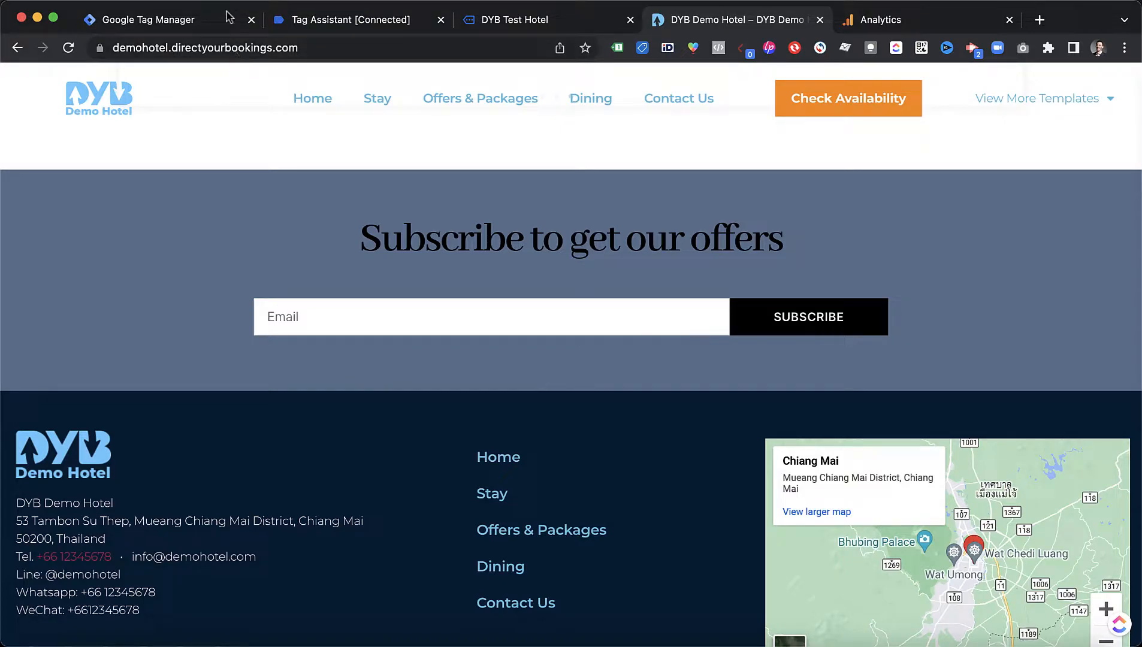
left_click(185, 0)
mouse_move(210, 246)
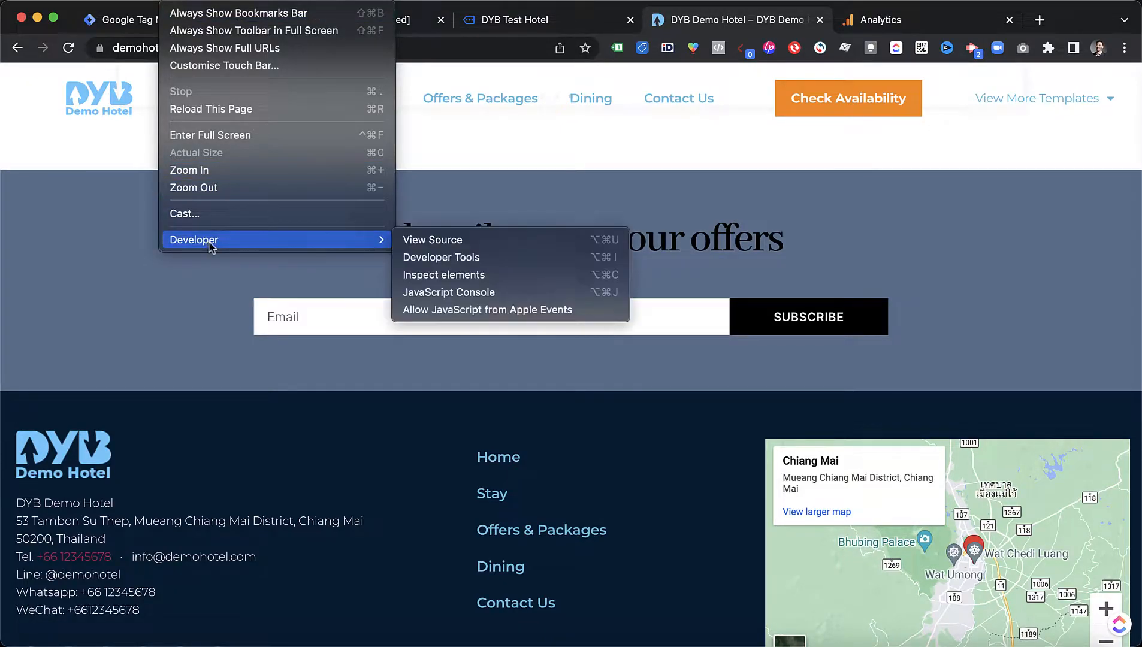
left_click(456, 292)
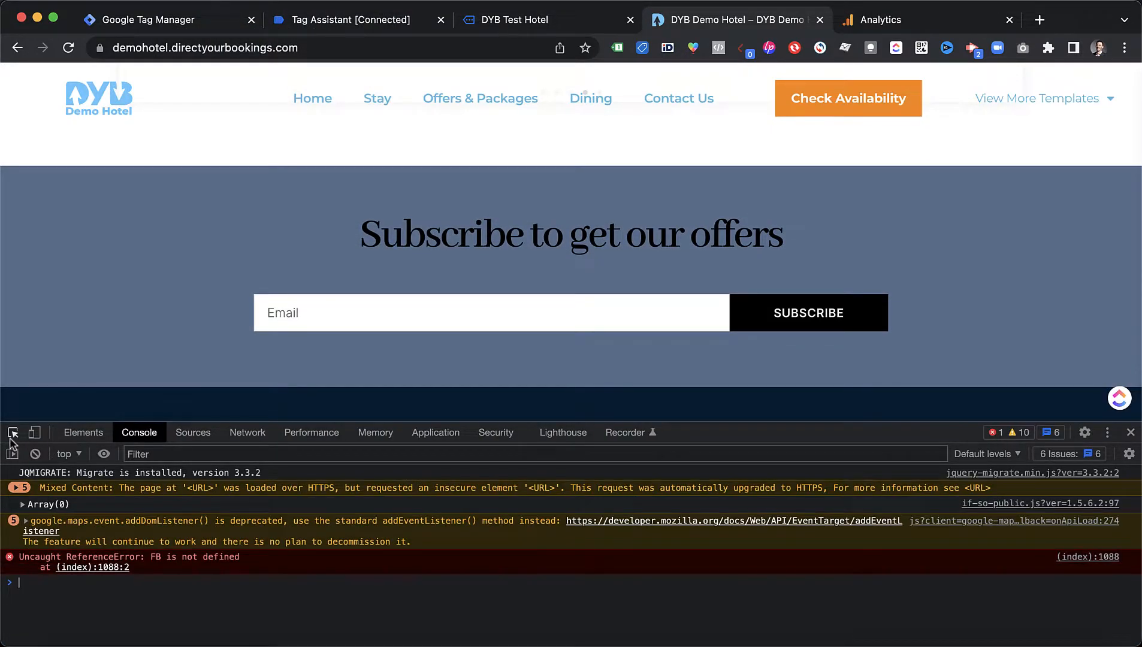
Inspect the subscription form's Email field and select its enclosing form element to read the form ID
left_click(12, 437)
left_click(323, 320)
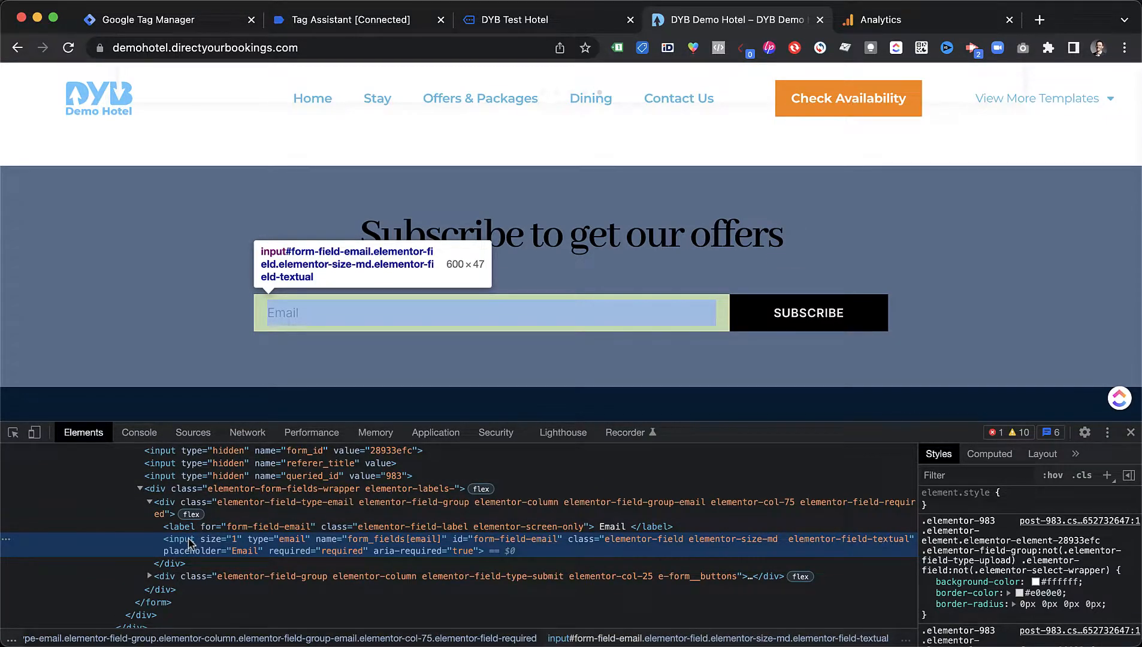
scroll(180, 540, "up", 3)
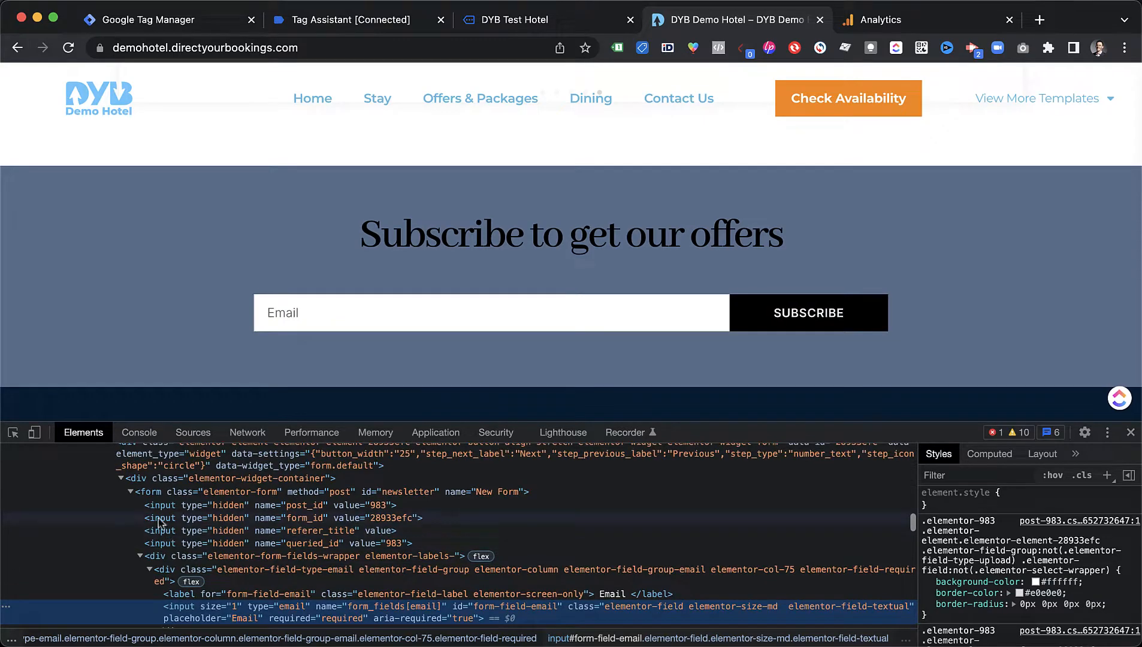
left_click(143, 494)
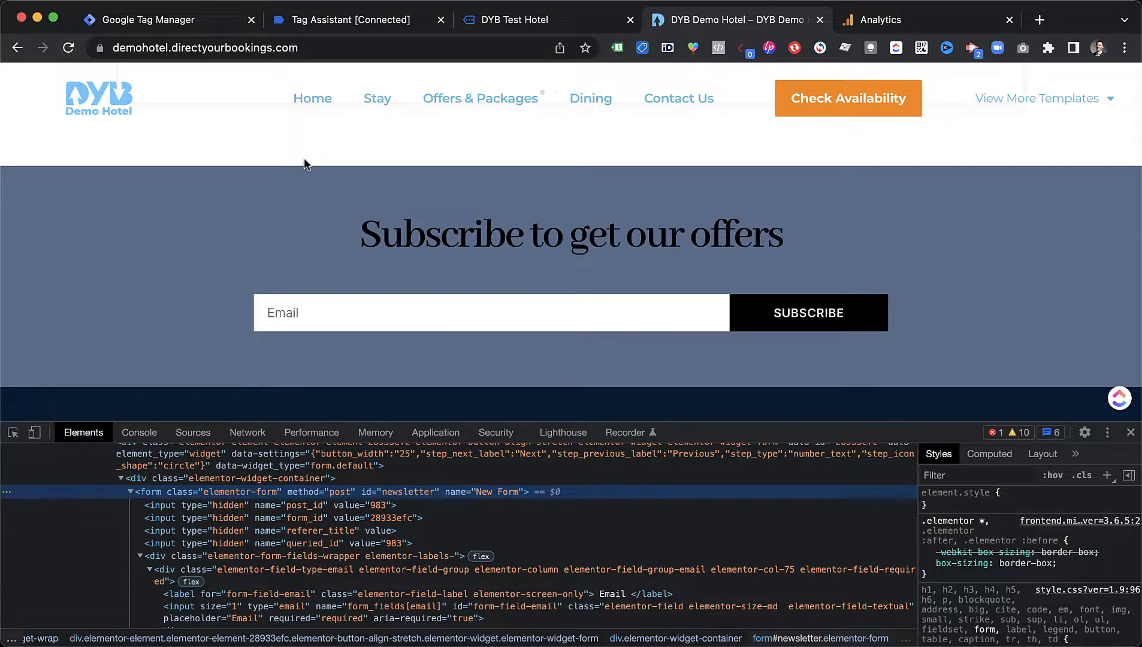
Switch to Google Tag Manager and make a copy of the UA - Event - Contact Form tag
left_click(180, 23)
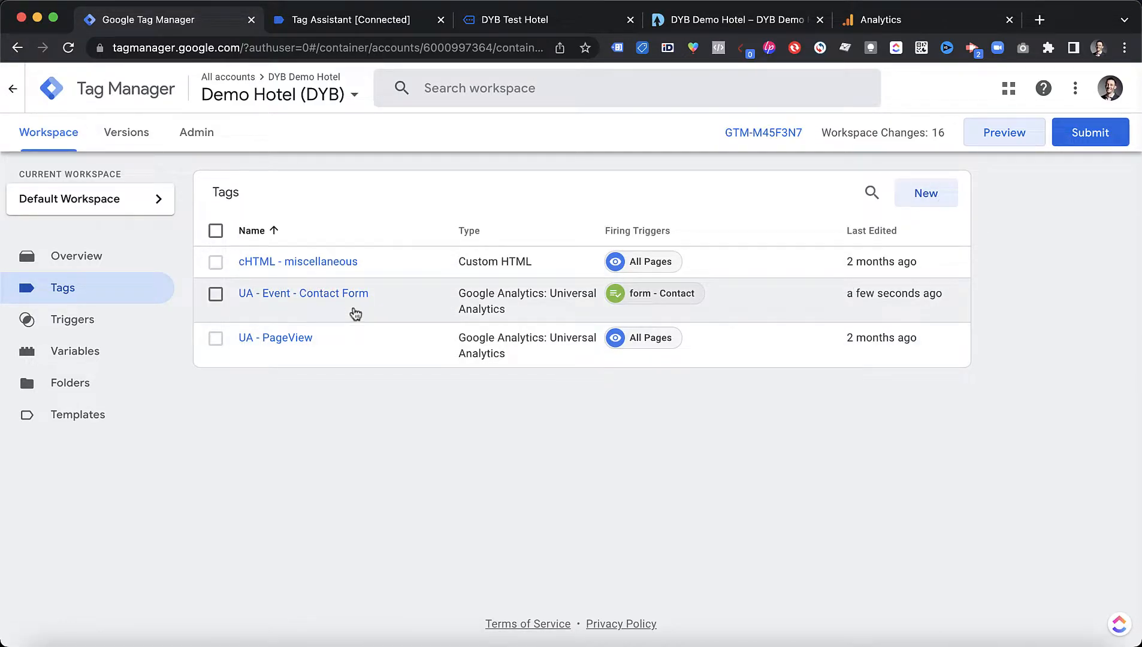
left_click(275, 298)
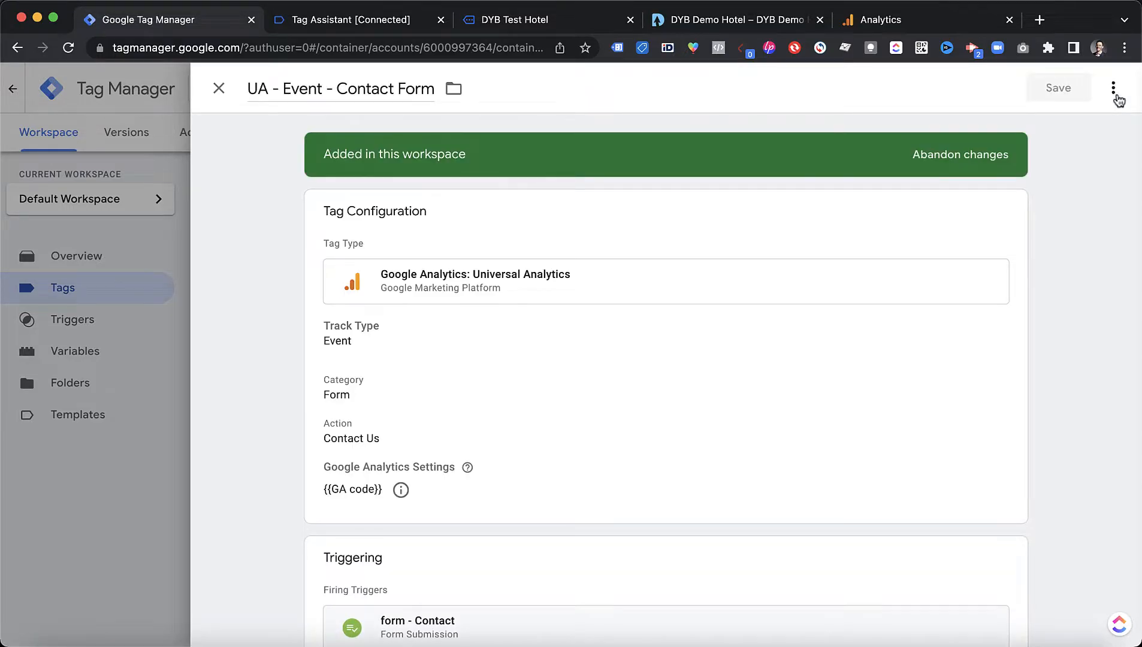
left_click(1114, 89)
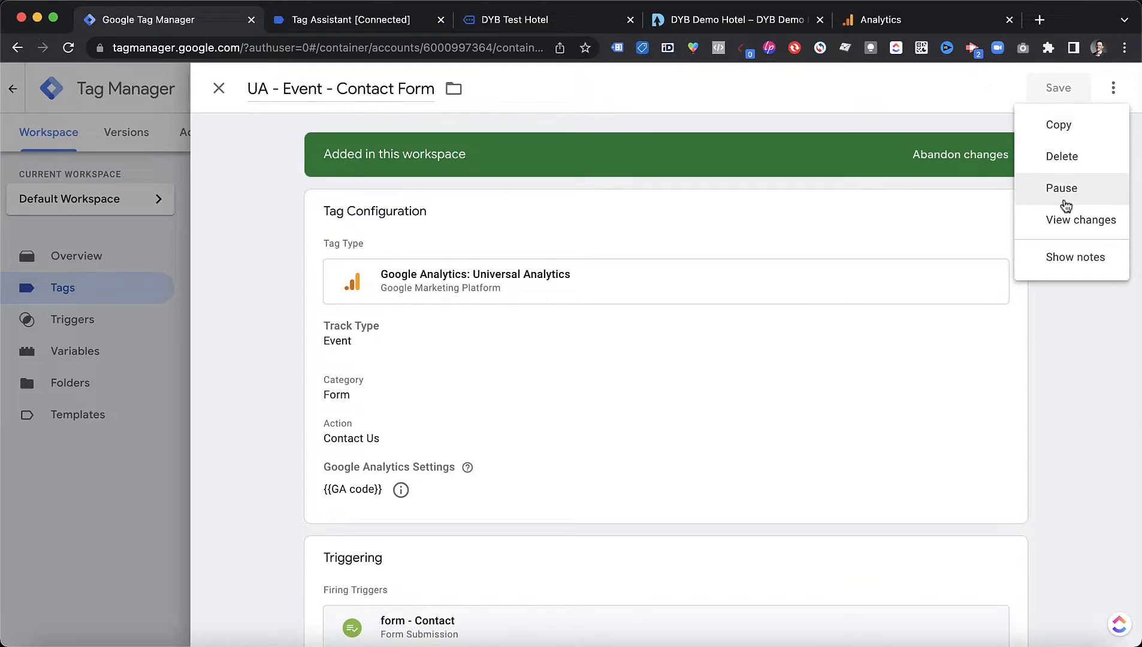
left_click(1058, 124)
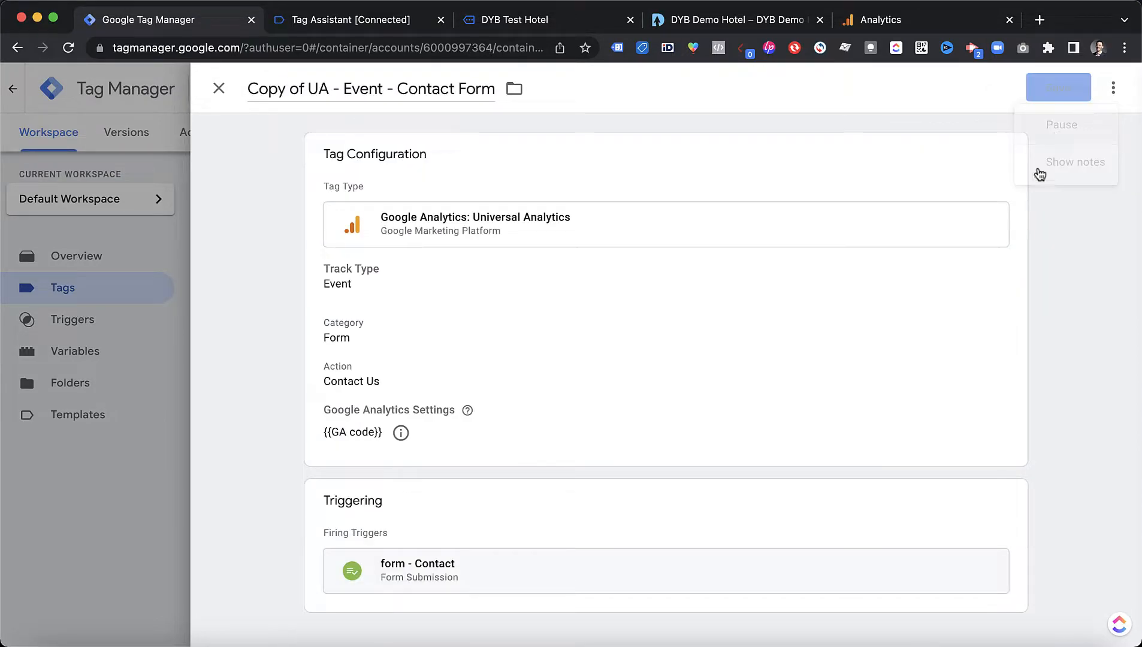
Rename the copied tag as "UA - Event - Newsletter"
left_click(303, 88)
key("super+shift+Left")
key("BackSpace")
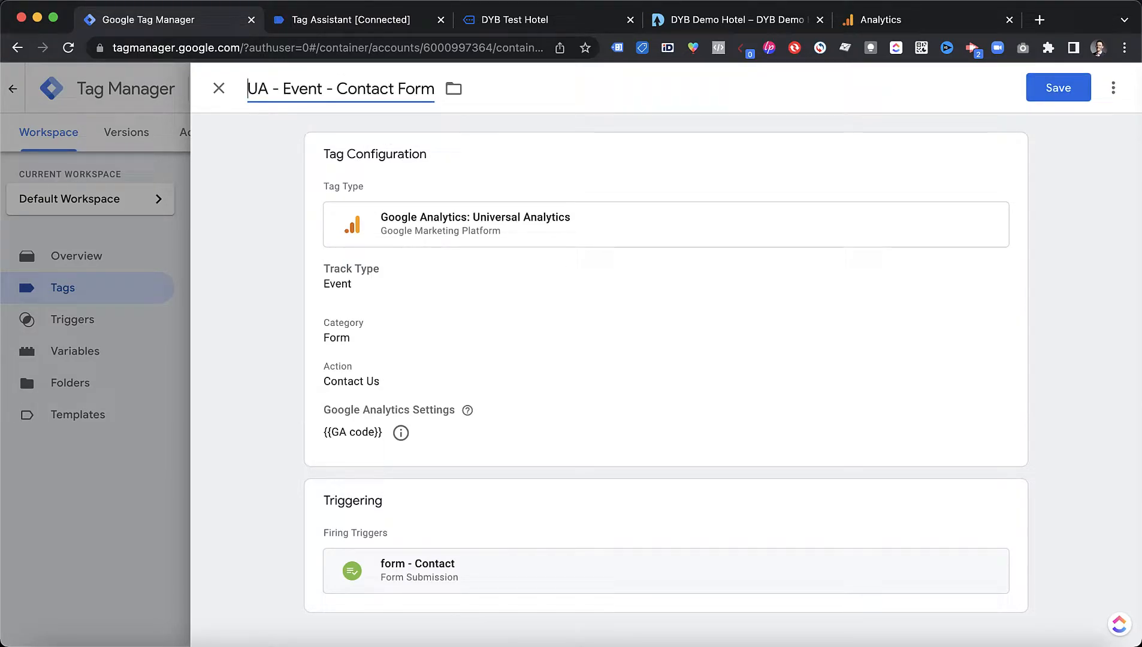
key("super+Right")
key("alt+shift+Left")
key("alt+shift+Left")
type("Newlsetter")
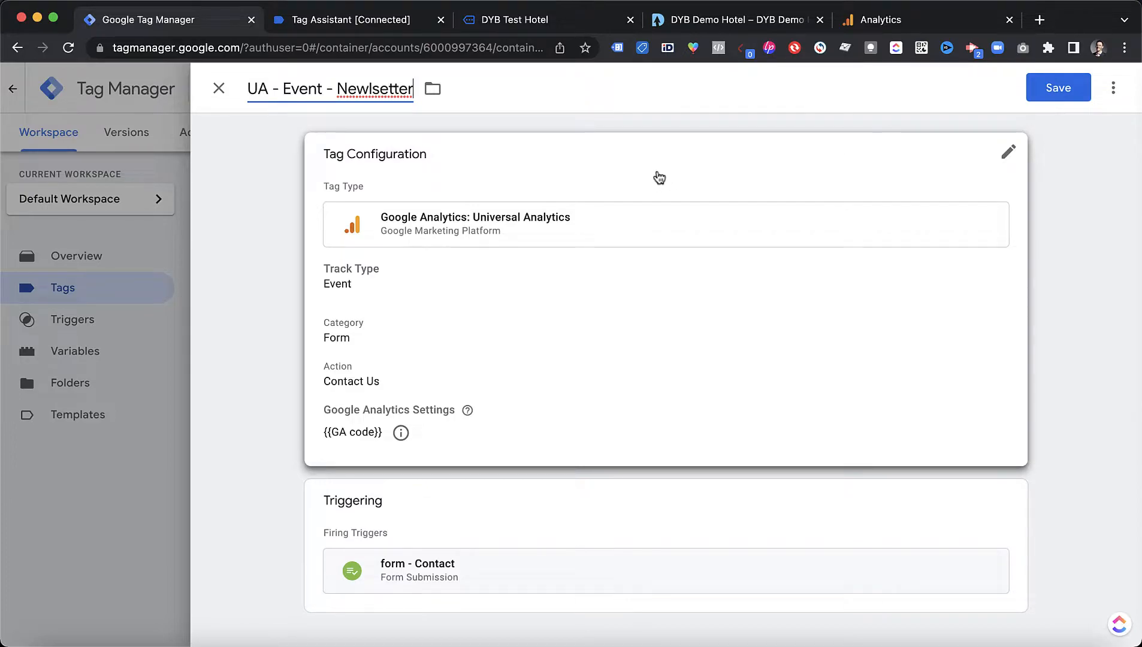
left_click(371, 90)
key("Delete")
key("Right")
type("l")
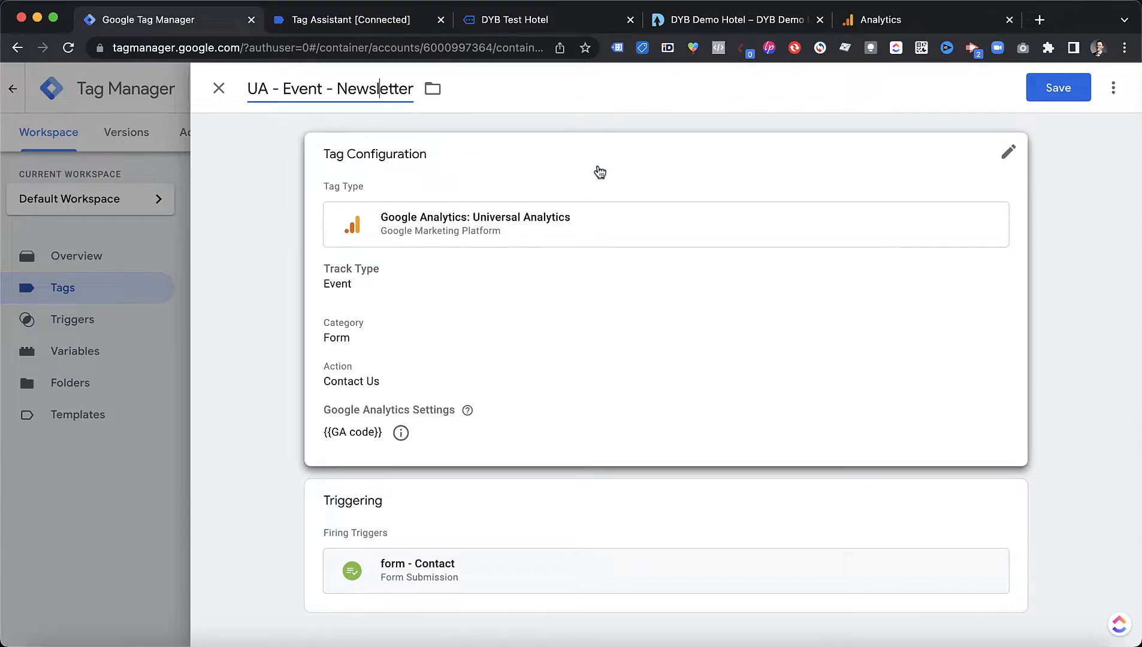
left_click(596, 171)
scroll(585, 321, "down", 1)
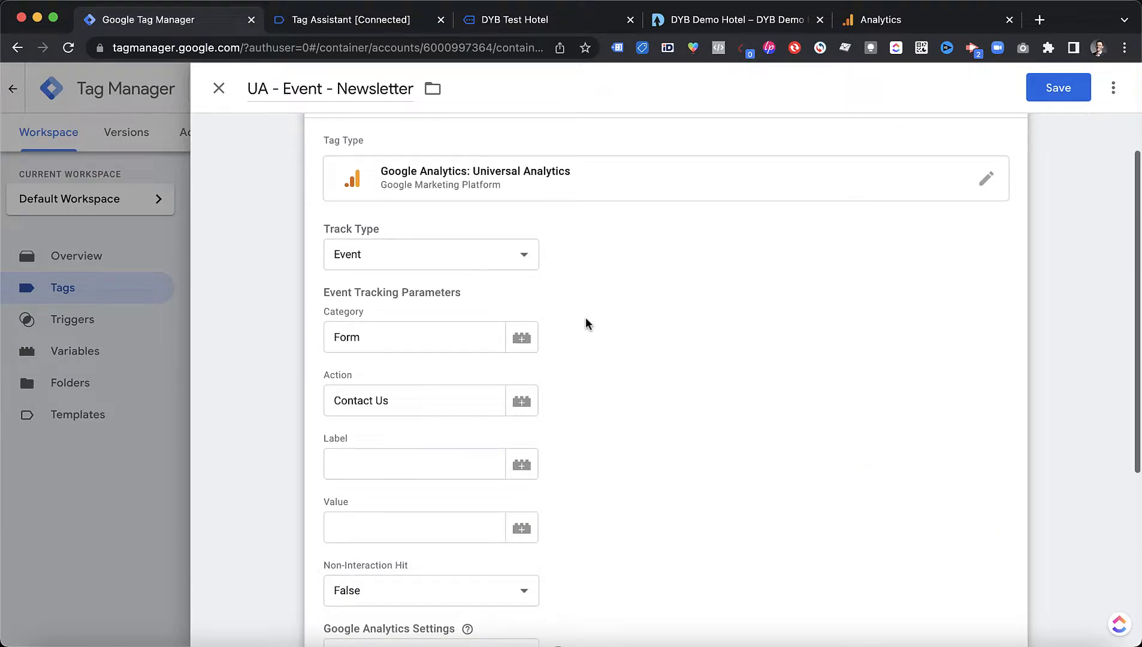
left_click(379, 340)
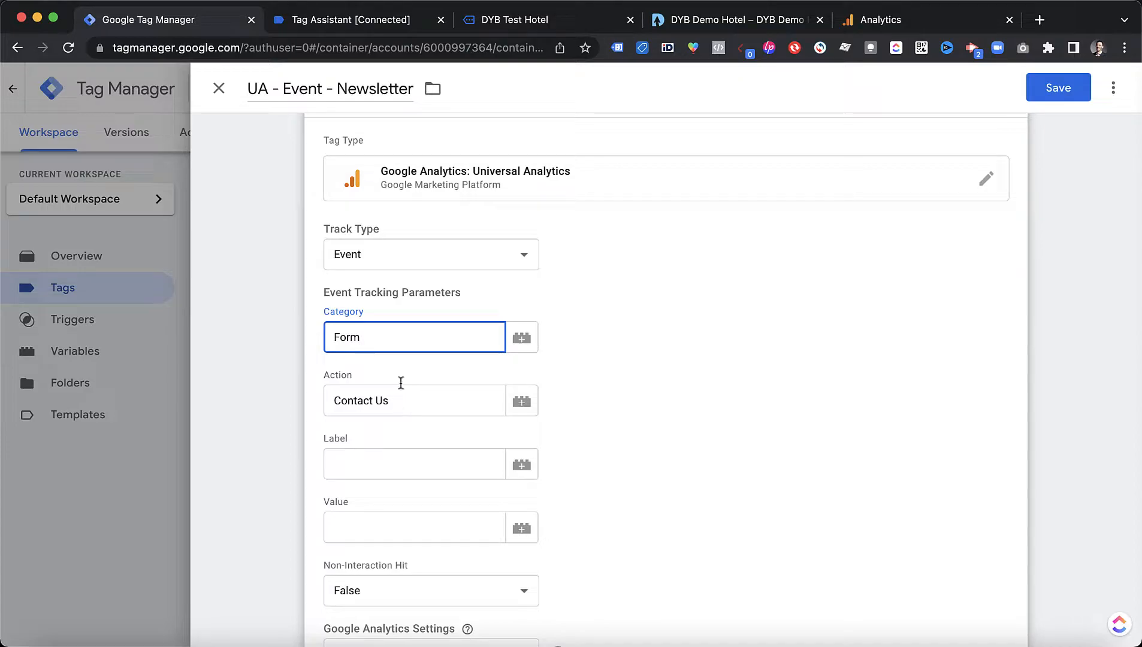
left_click(387, 401)
left_click_drag(387, 401, 296, 401)
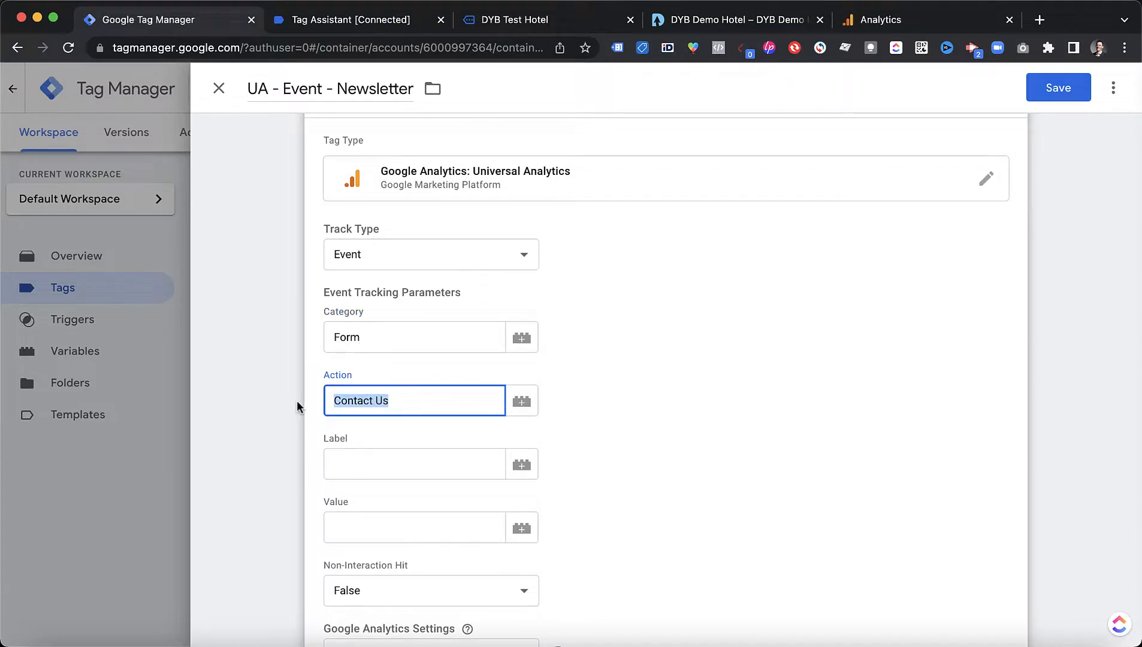
left_click(296, 401)
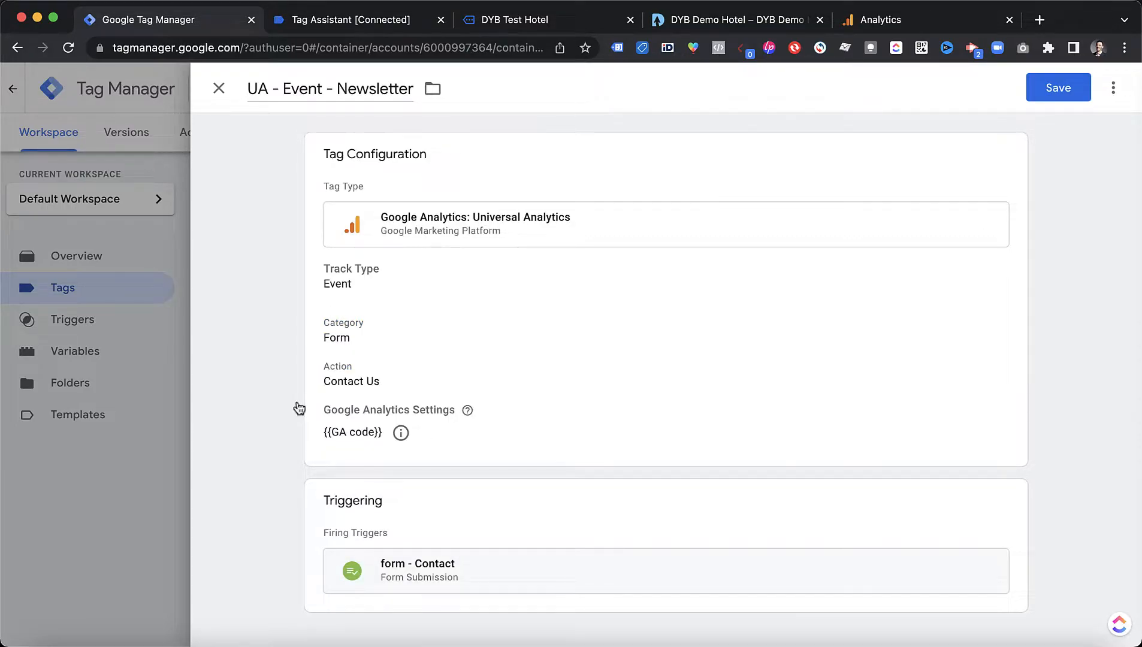
Set the event action in the UA - Event - Newsletter tag configuration to "Newsletter"
left_click(386, 378)
left_click(414, 460)
triple_click(414, 460)
type("Newsletter")
left_click(790, 446)
Open the form - Contact firing trigger from the newsletter tag and make a copy of it
scroll(704, 382, "down", 5)
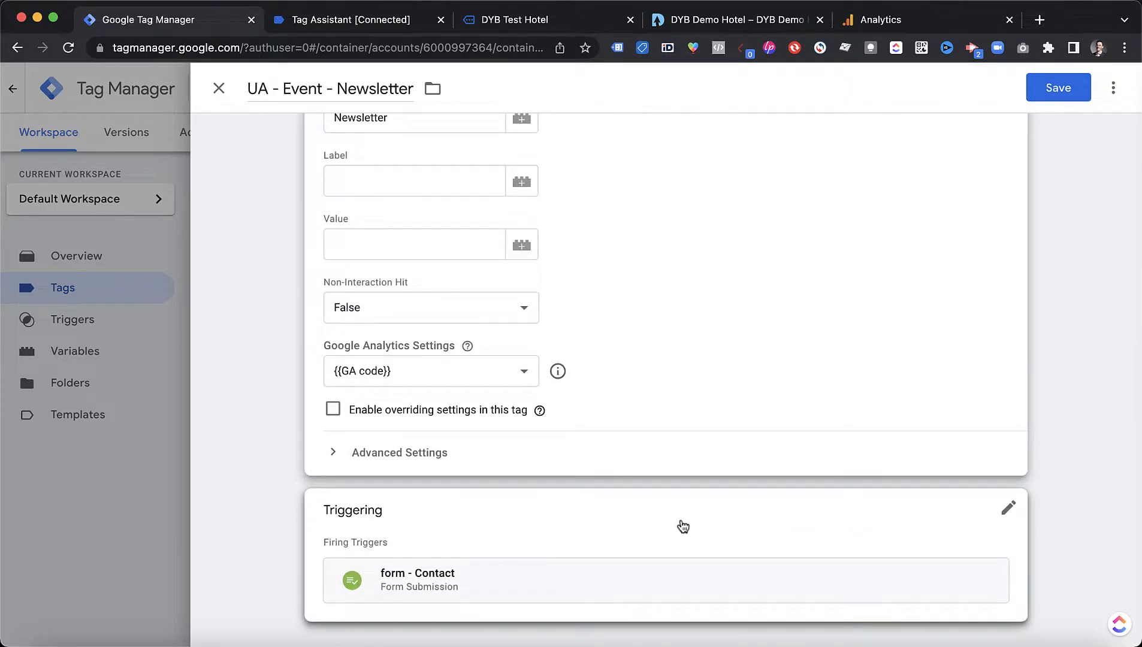
left_click(683, 527)
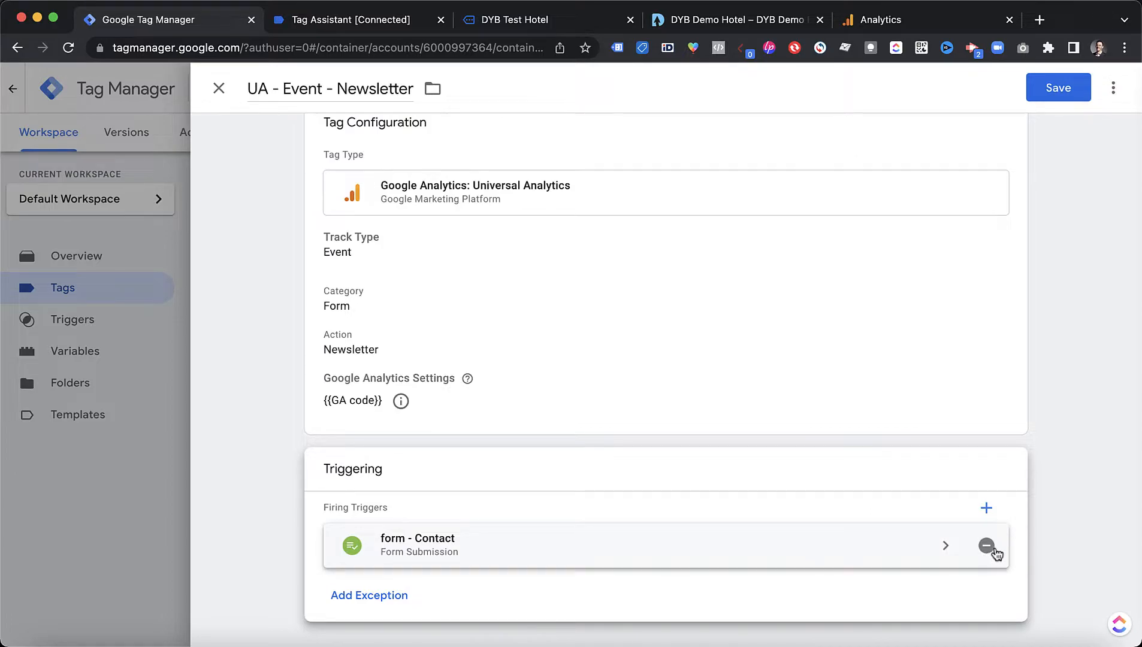
left_click(735, 556)
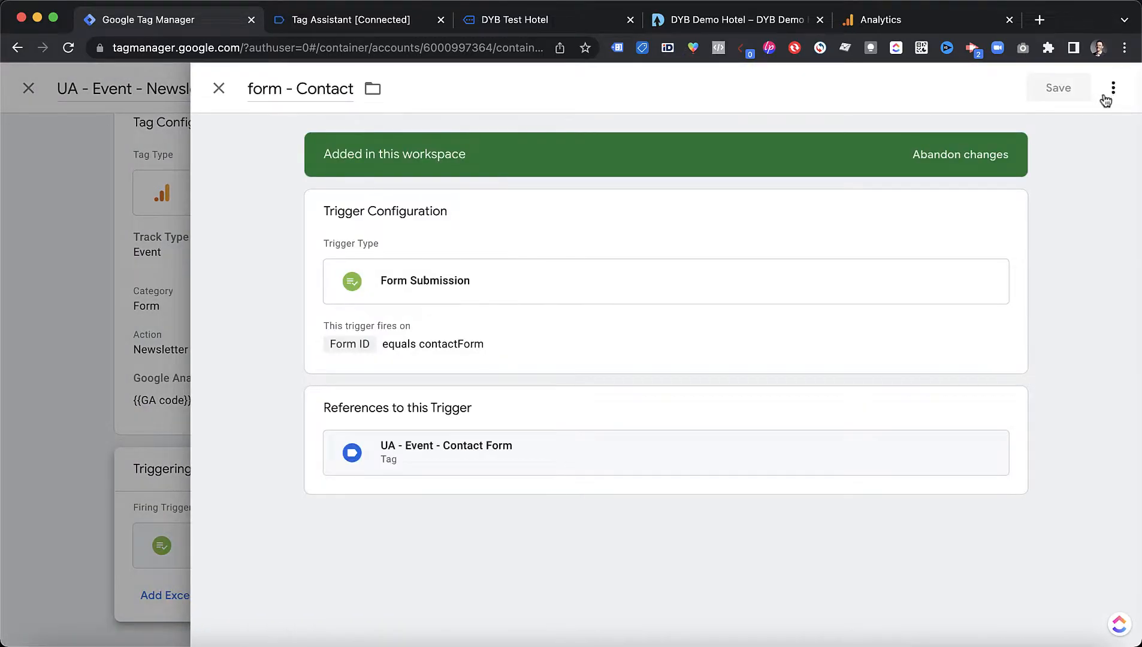
left_click(1113, 88)
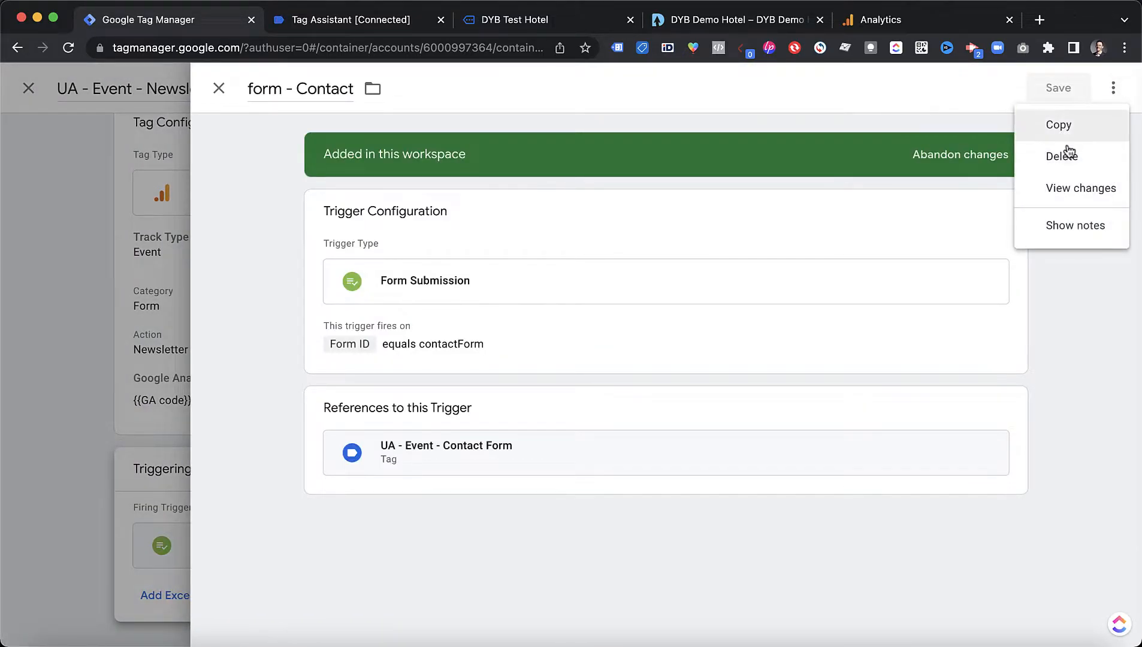
left_click(1058, 125)
Rename the copied trigger as "form - Newsletter"
left_click(317, 88)
key("super+shift+Left")
key("BackSpace")
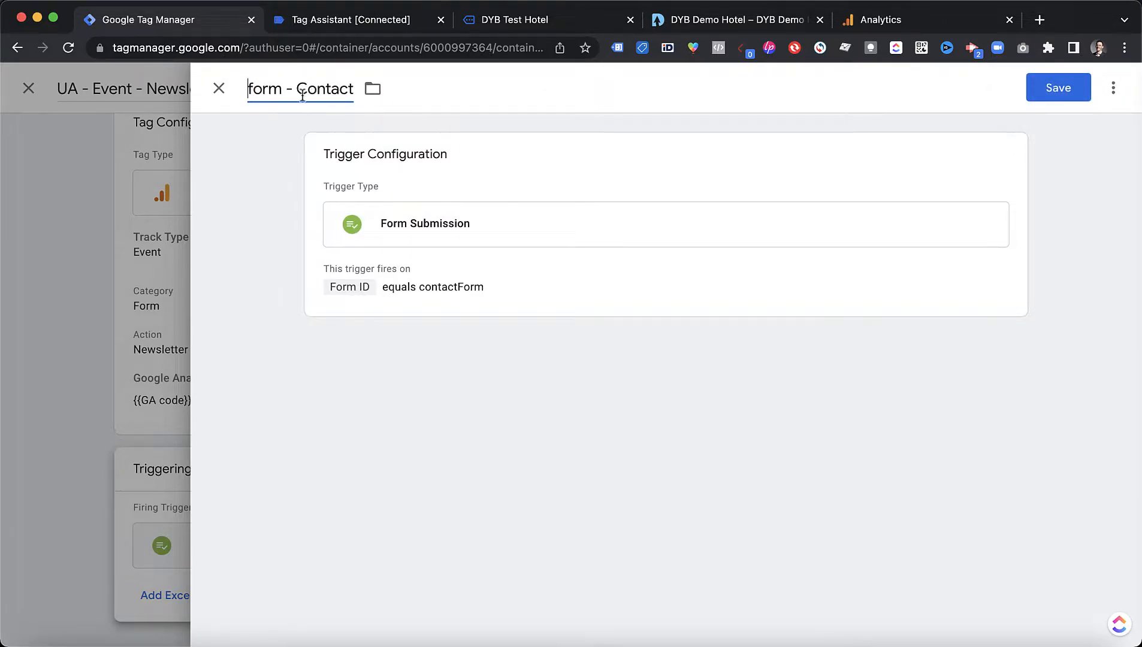
double_click(314, 88)
type("Newsletter")
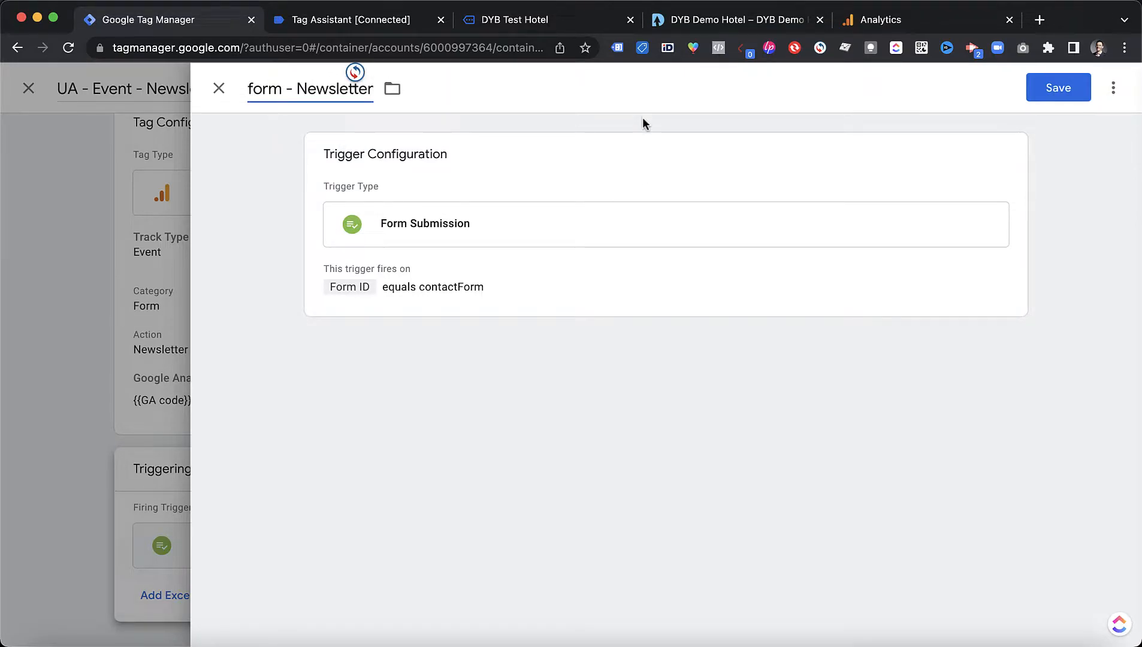
Copy the newsletter form's ID from the demo hotel page, set the trigger's Form ID condition to equal "newsletter", and save the trigger
left_click(640, 152)
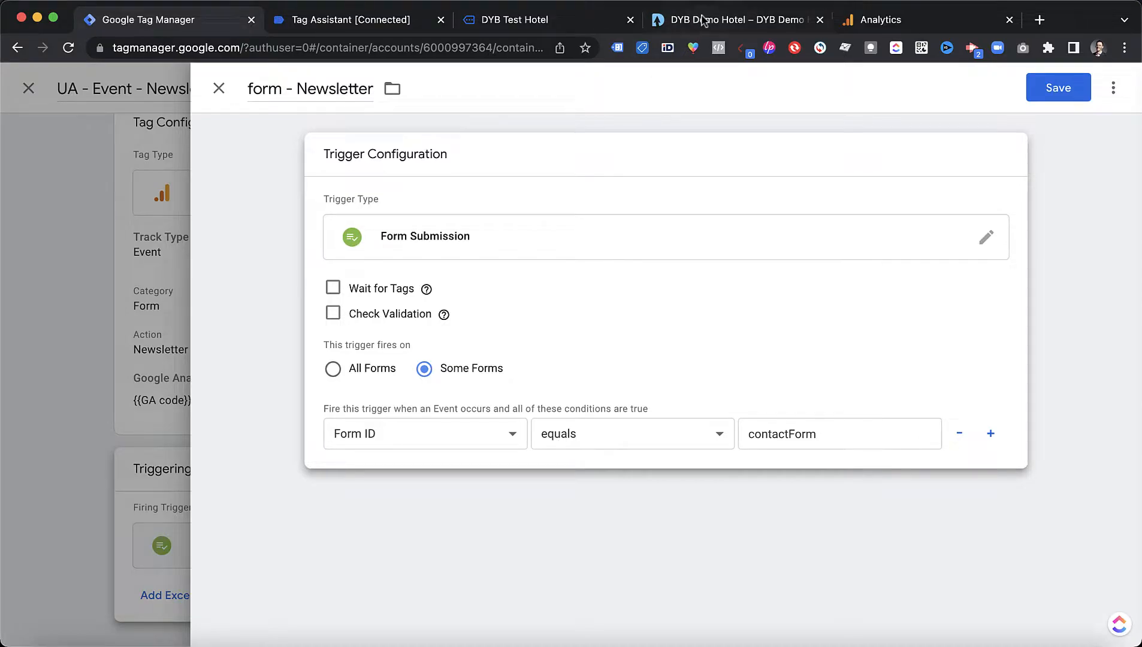
left_click(480, 18)
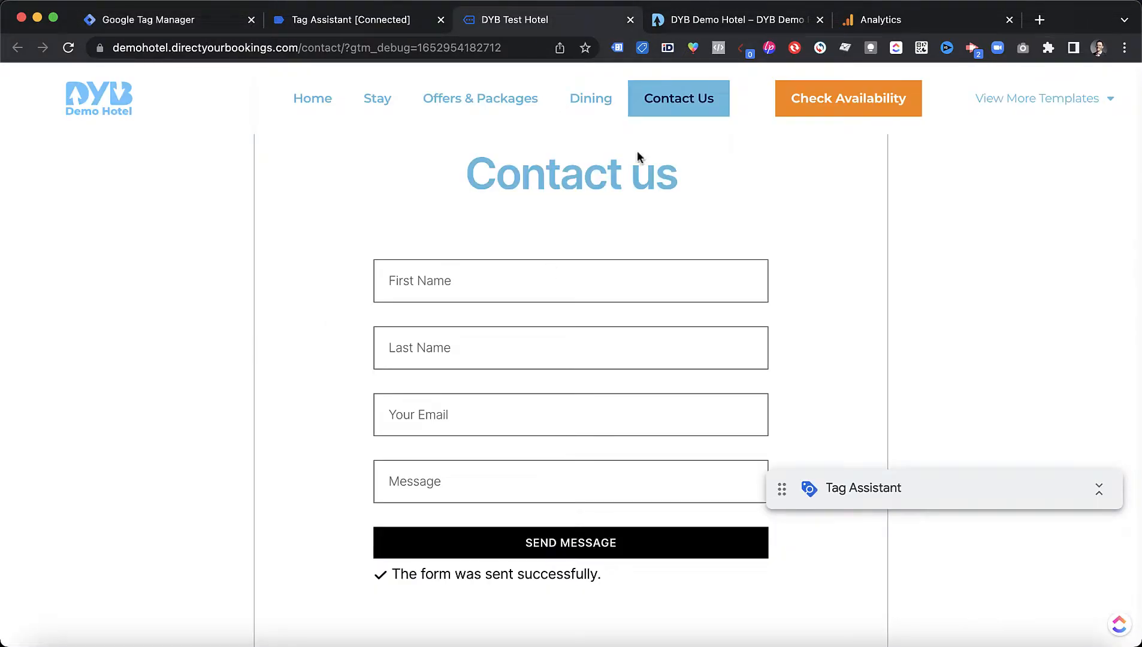
left_click(738, 20)
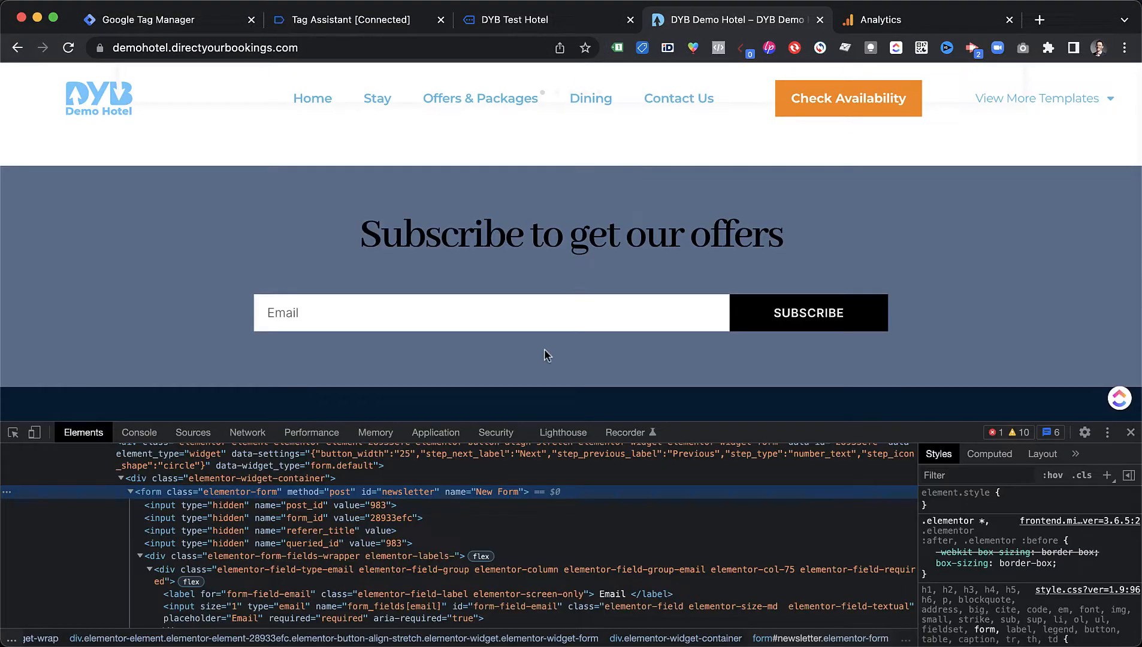
double_click(399, 492)
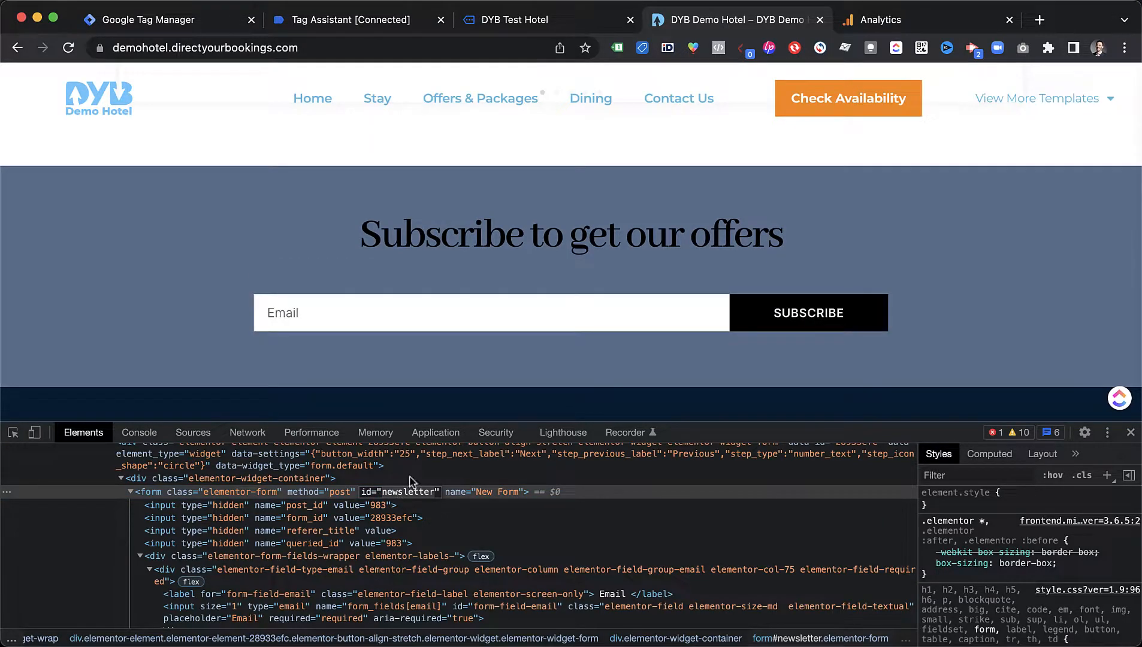
left_click(180, 21)
left_click(851, 442)
key("ctrl+a")
key("ctrl+v")
left_click(1056, 98)
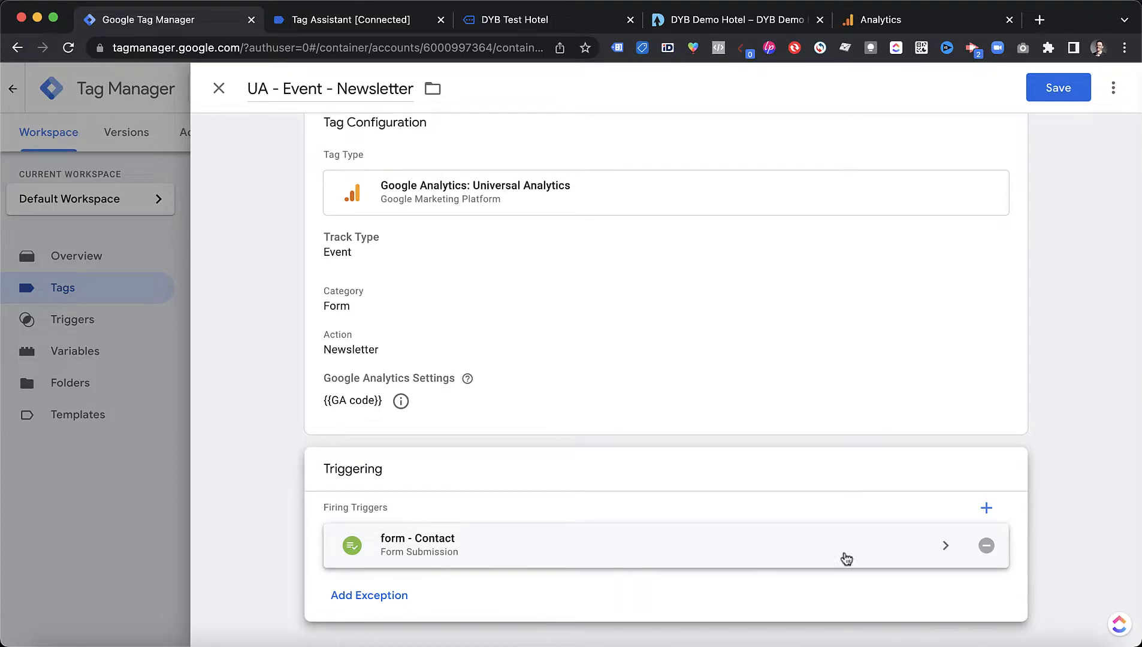
Replace the form - Contact firing trigger with form - Newsletter in the newsletter tag and save the tag
left_click(987, 545)
left_click(836, 544)
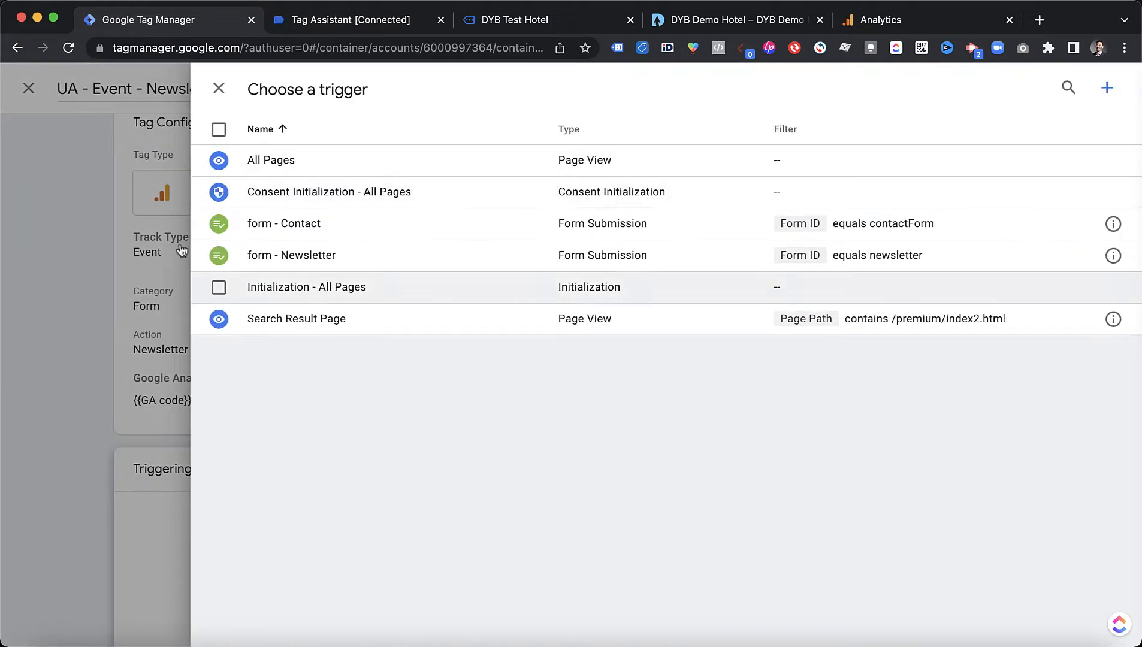
left_click(335, 257)
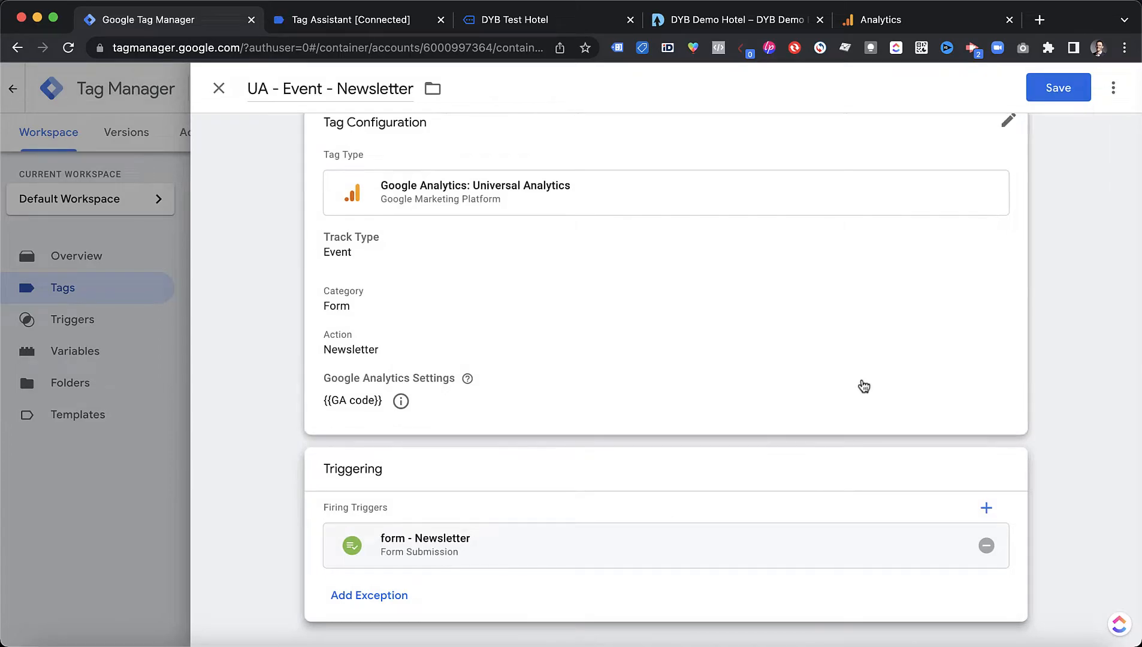
left_click(1053, 88)
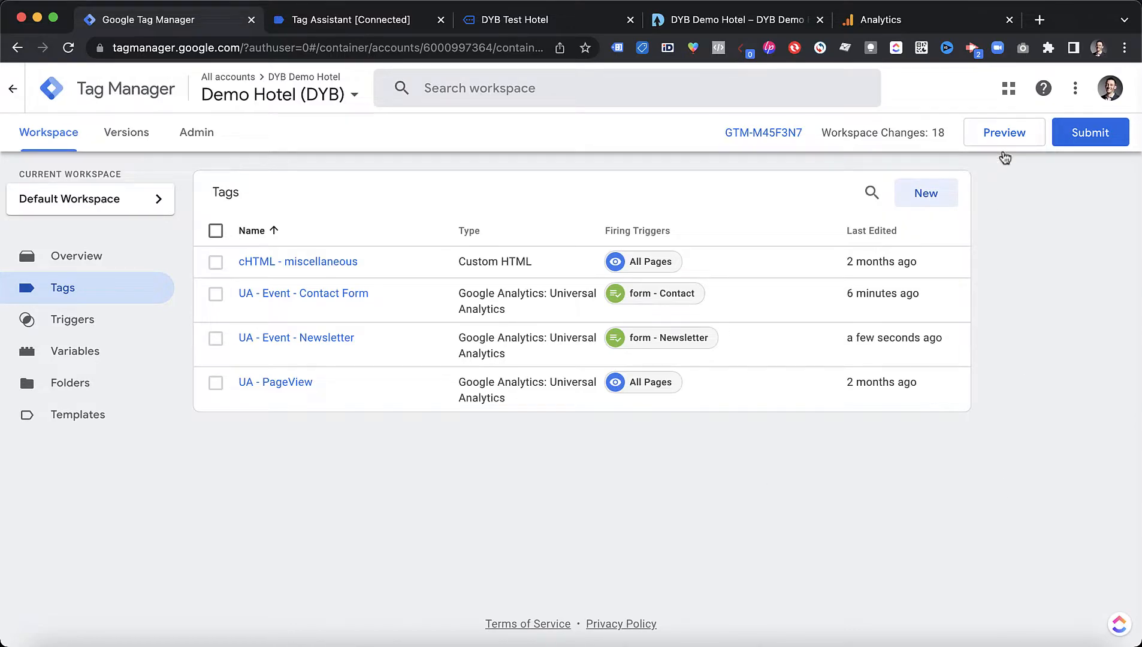
Start a new preview session of the workspace and close the inspected demo hotel page, leaving the connected site page open
left_click(985, 132)
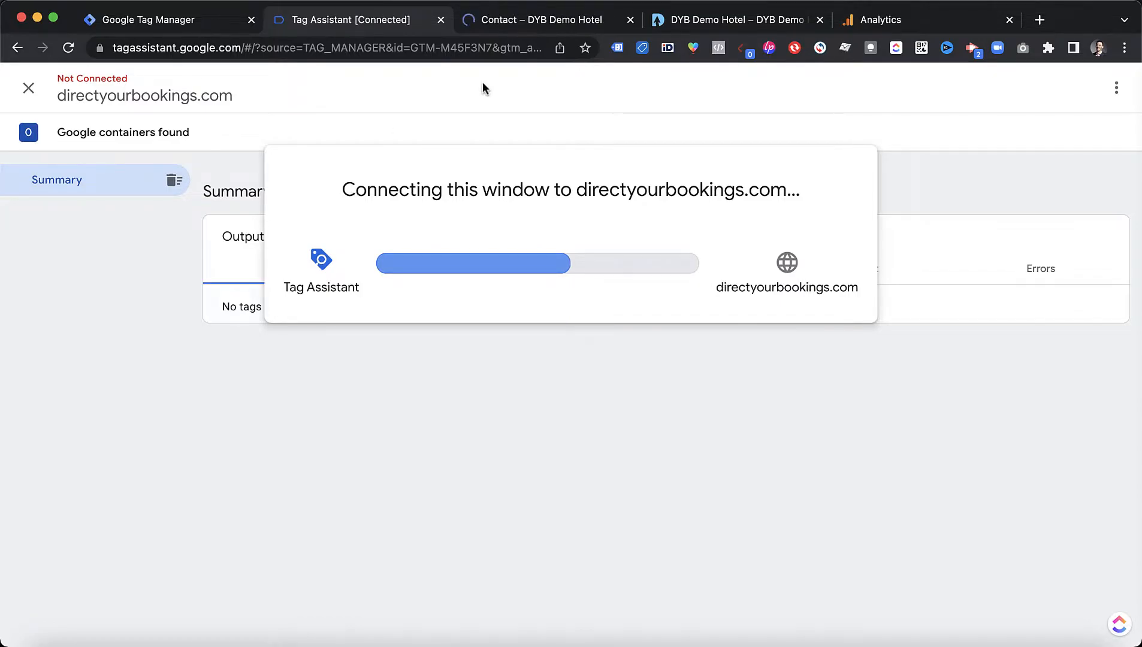
left_click(783, 22)
left_click(820, 20)
left_click(528, 21)
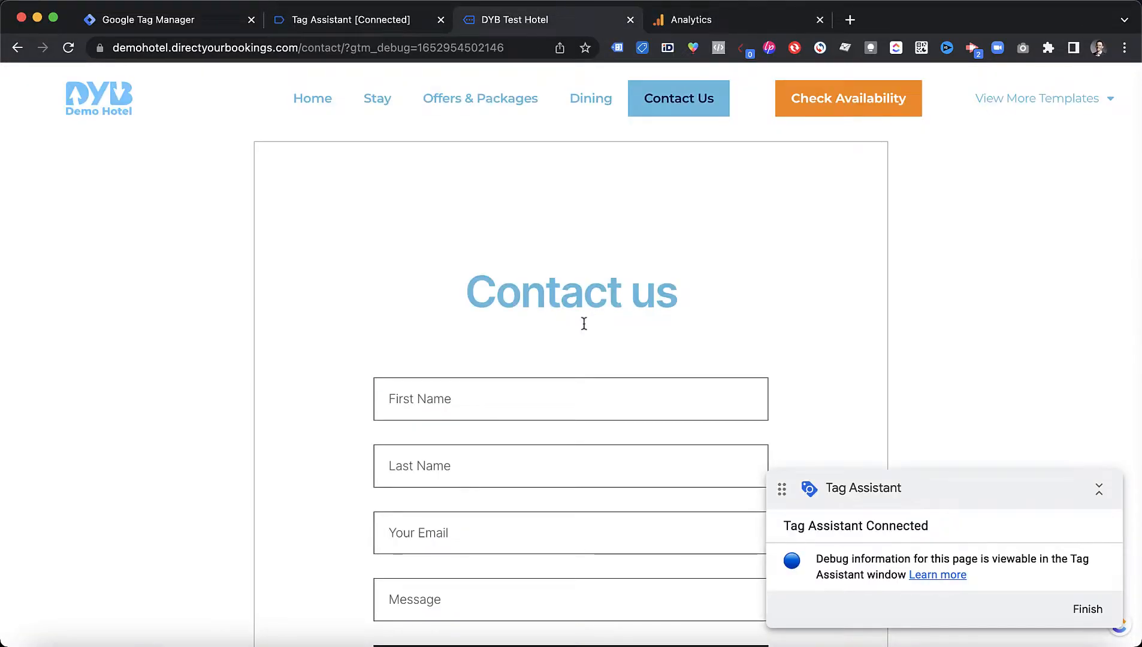
Load the demo hotel's root home page without "home-page-2/" in the address and go to its newsletter subscription form
left_click(323, 105)
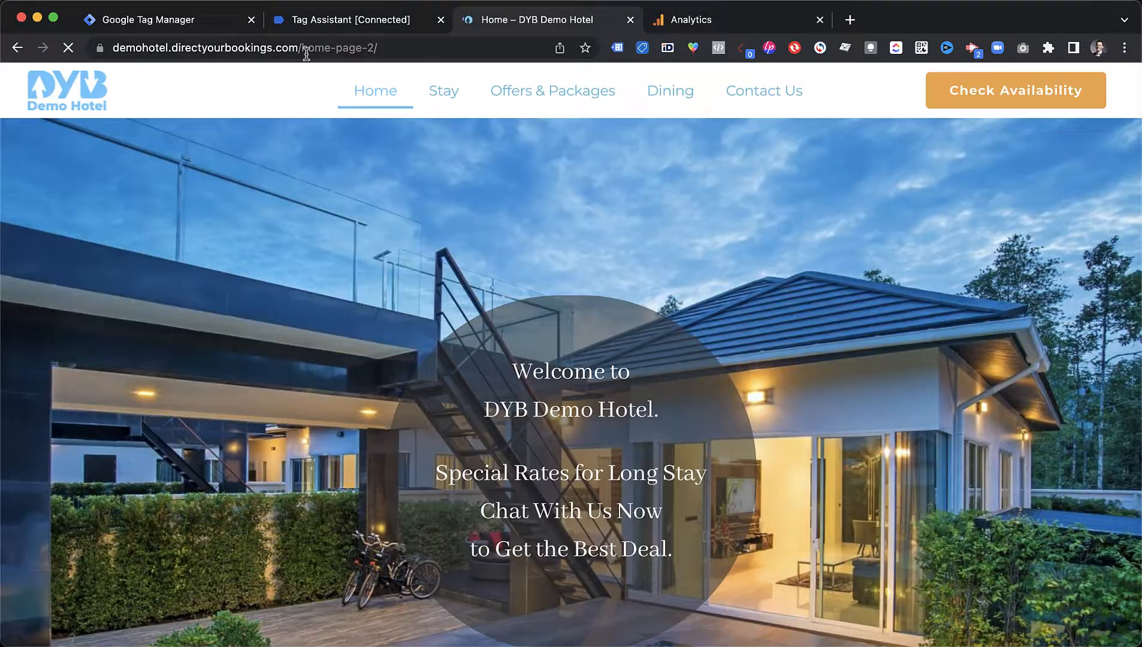
left_click_drag(302, 47, 469, 46)
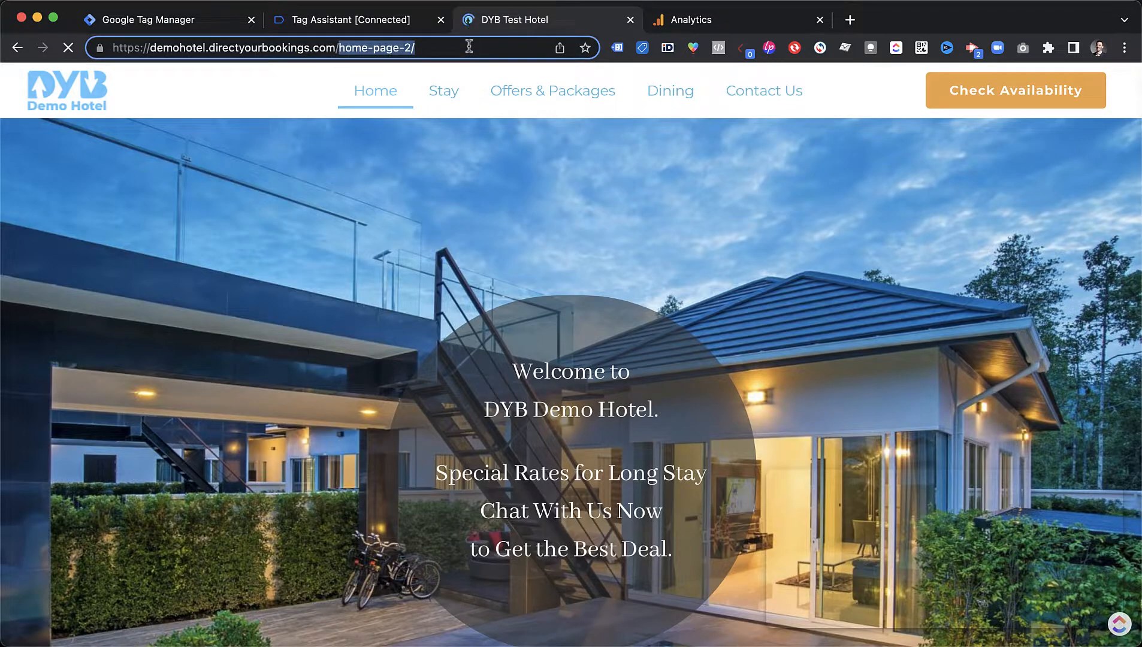
key("BackSpace")
key("Return")
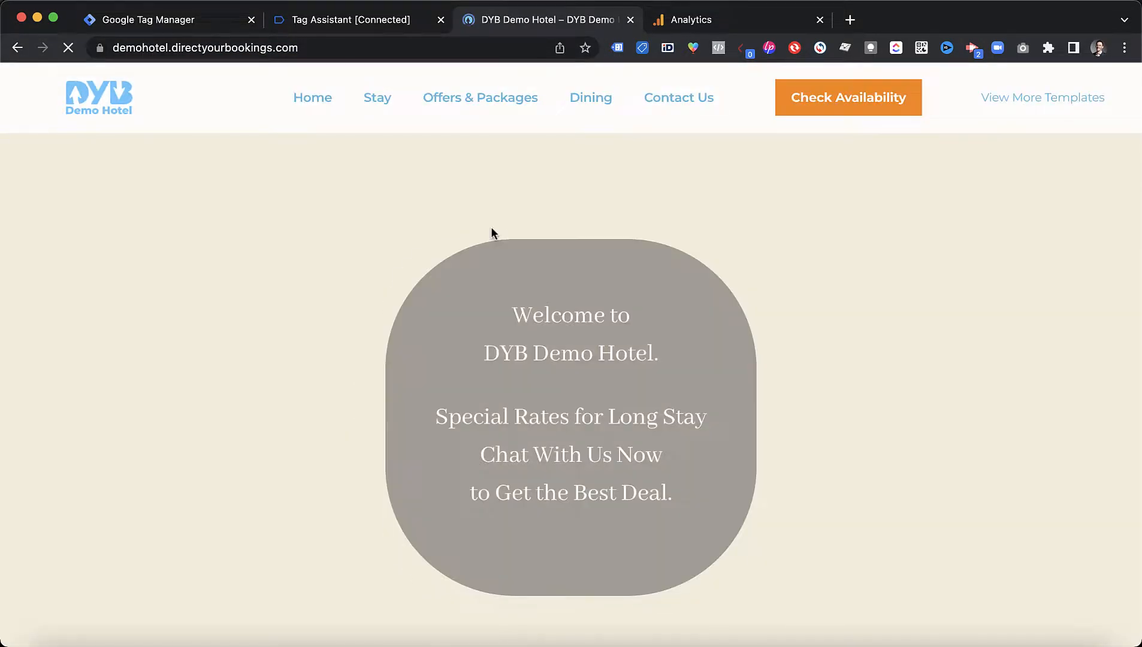
scroll(490, 226, "down", 10)
scroll(492, 212, "down", 20)
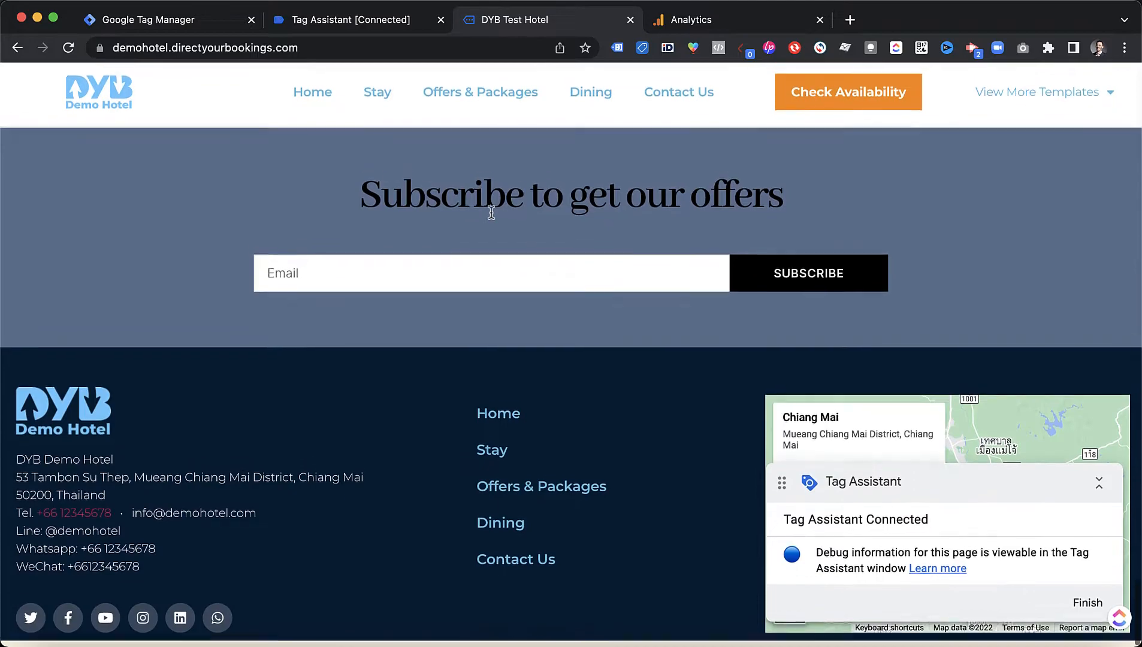
Fill in the newsletter form's email field with a test email address
left_click(342, 297)
type("test@")
key("Down")
key("Return")
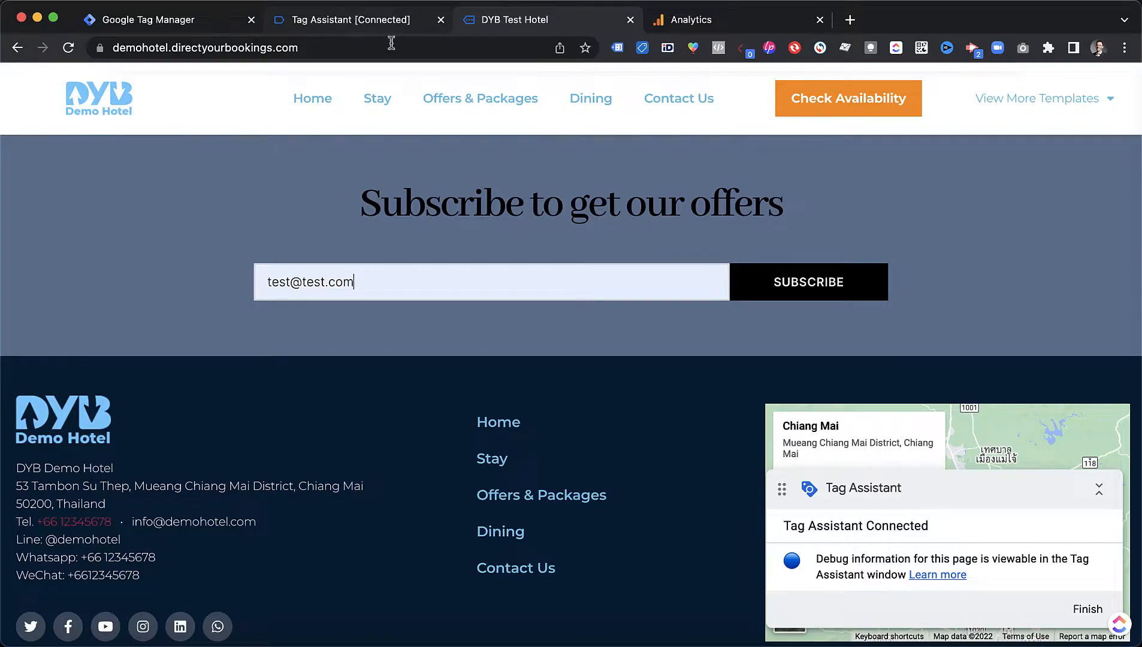
Switch to Tag Assistant, continue past the connection dialog and examine the latest Window Loaded event's tags before submission
left_click(367, 17)
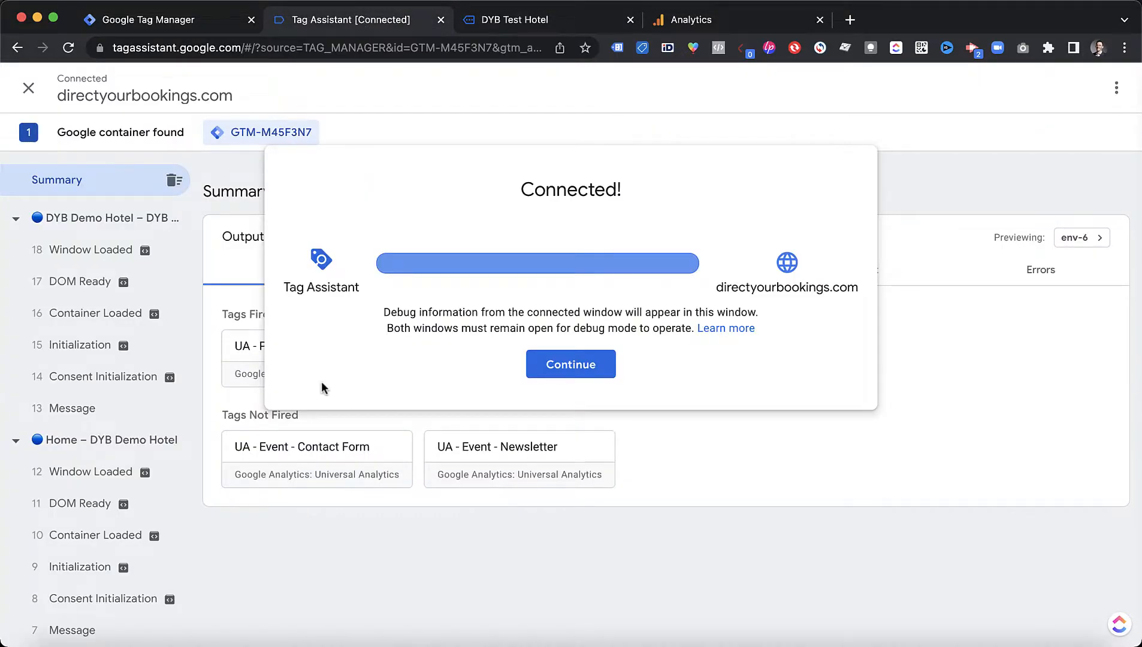
left_click(548, 367)
left_click(83, 250)
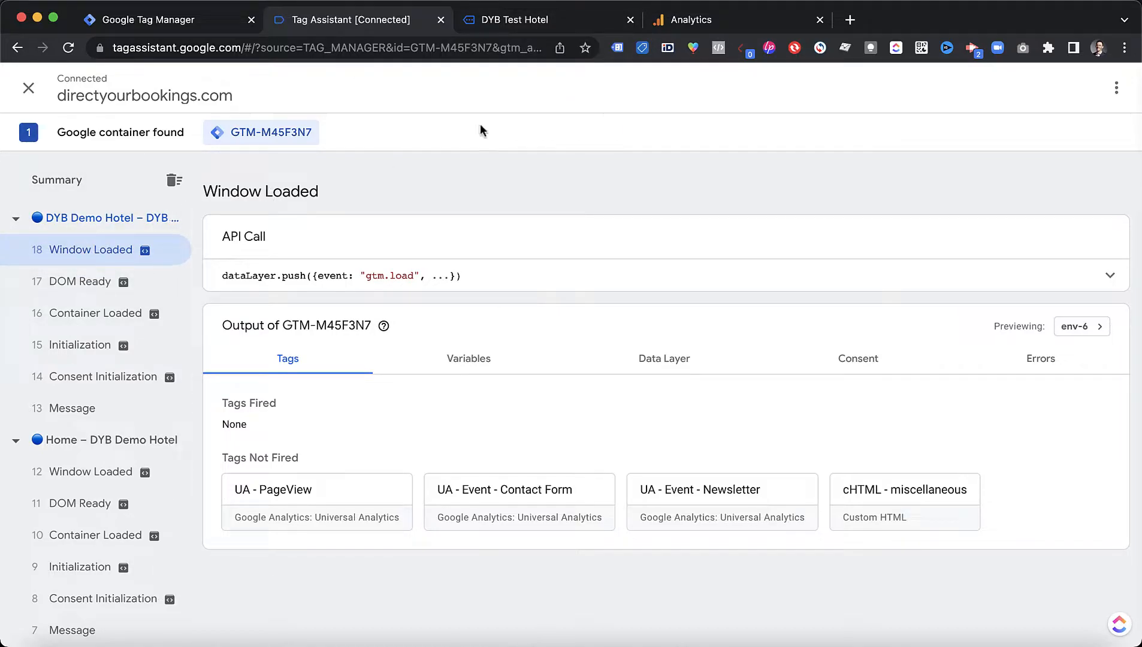
Submit the newsletter form on the demo hotel page and open the resulting Form Submit event in Tag Assistant
left_click(537, 27)
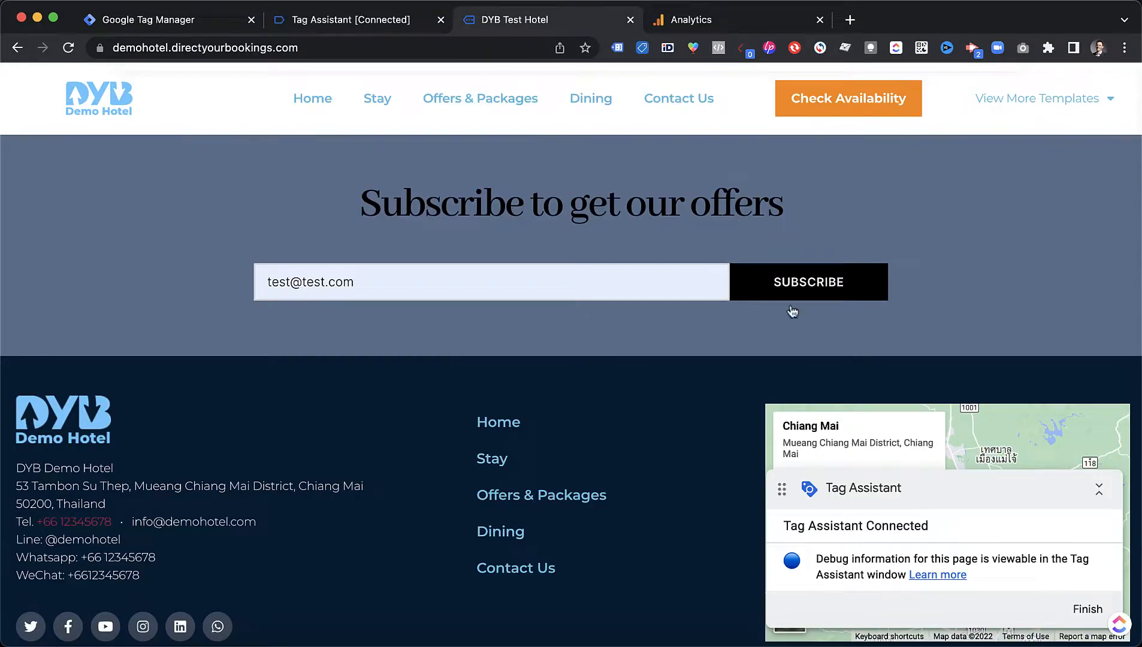
left_click(817, 289)
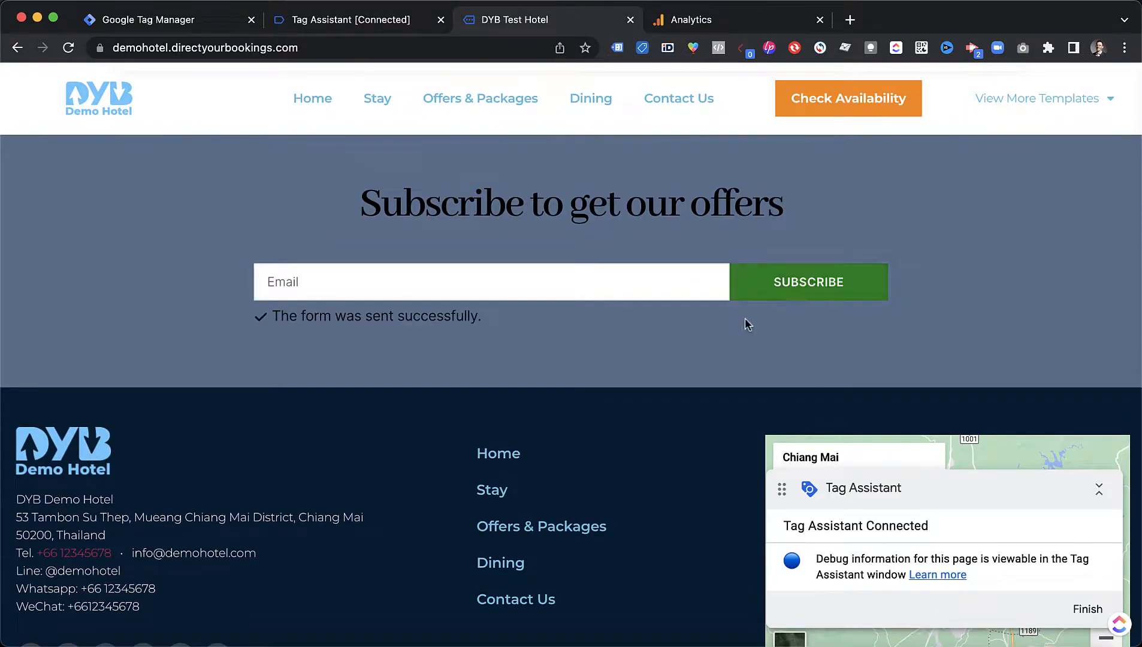
left_click(325, 25)
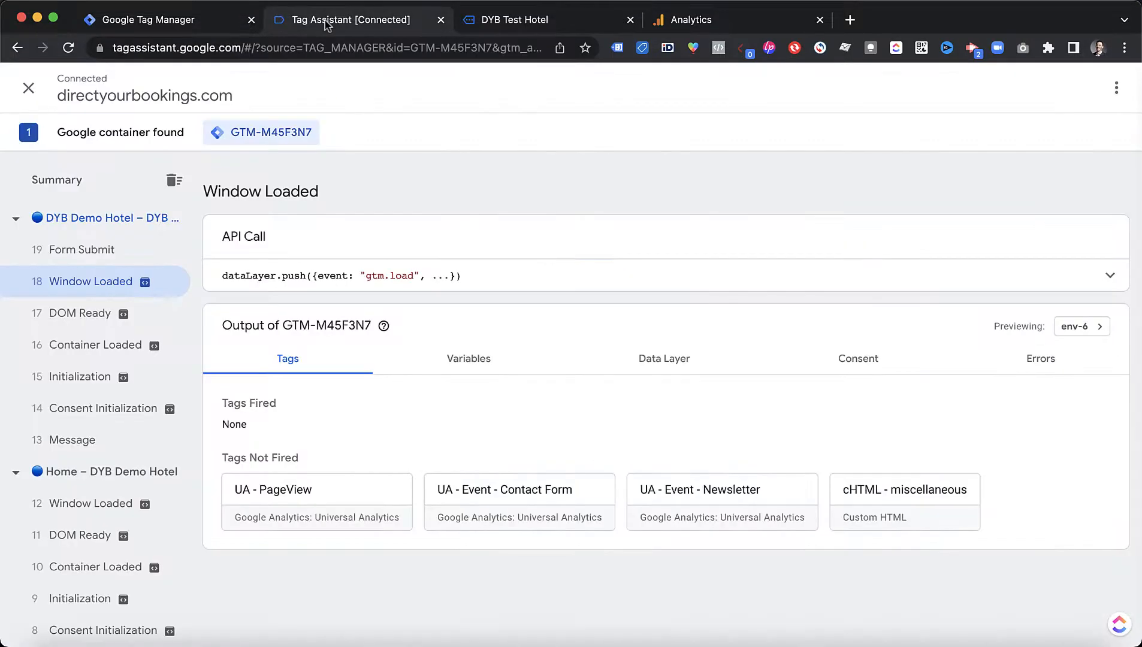
left_click(82, 252)
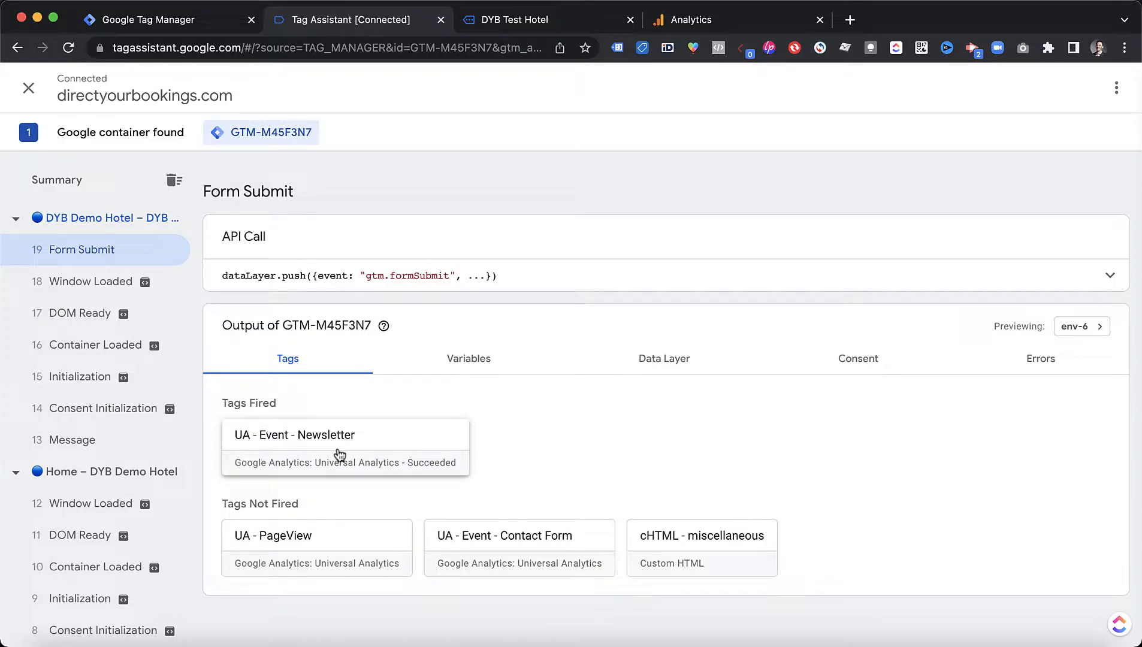
Examine the form - Contact trigger filters in the UA - Event - Contact Form tag details, comparing the form ID values
left_click(506, 559)
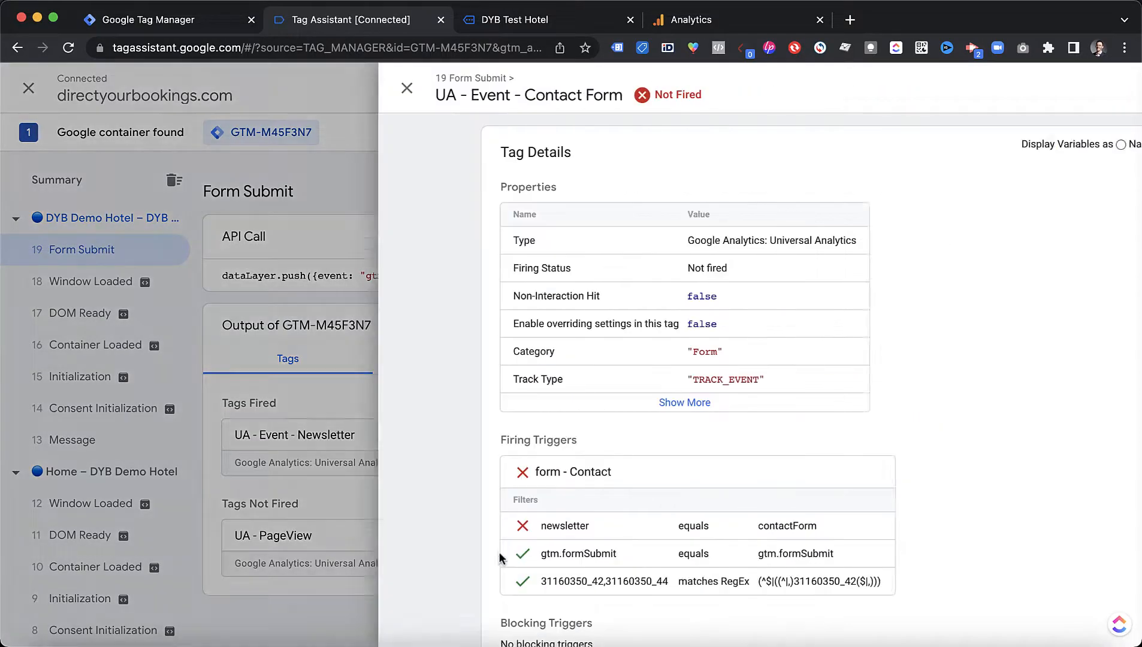
scroll(487, 471, "down", 2)
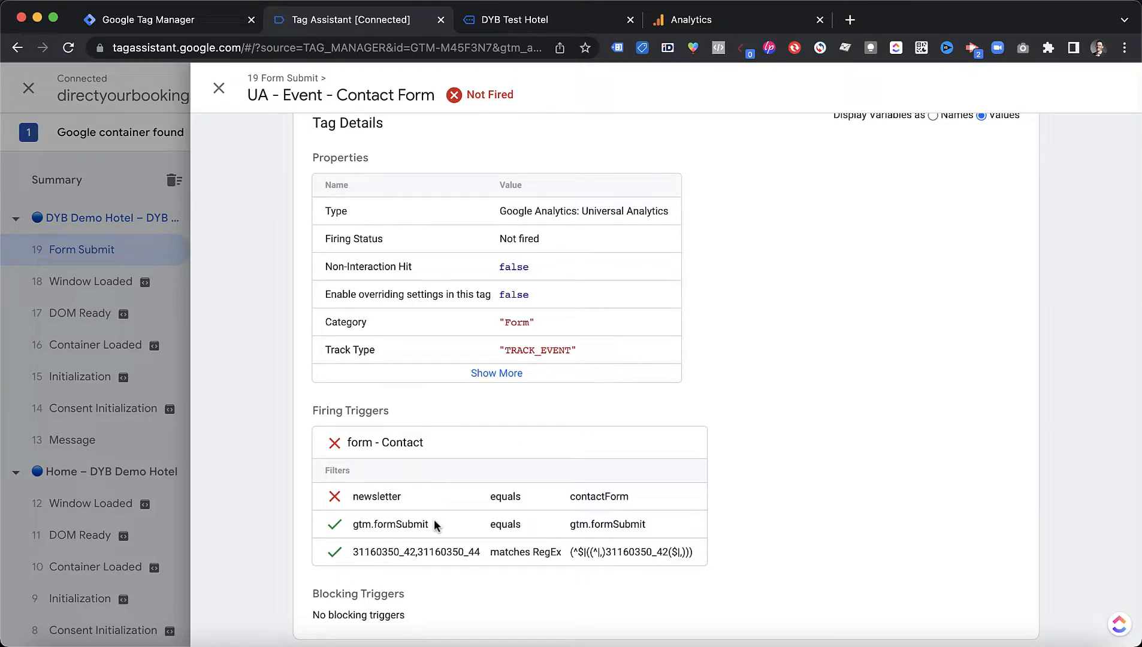
left_click_drag(407, 497, 355, 505)
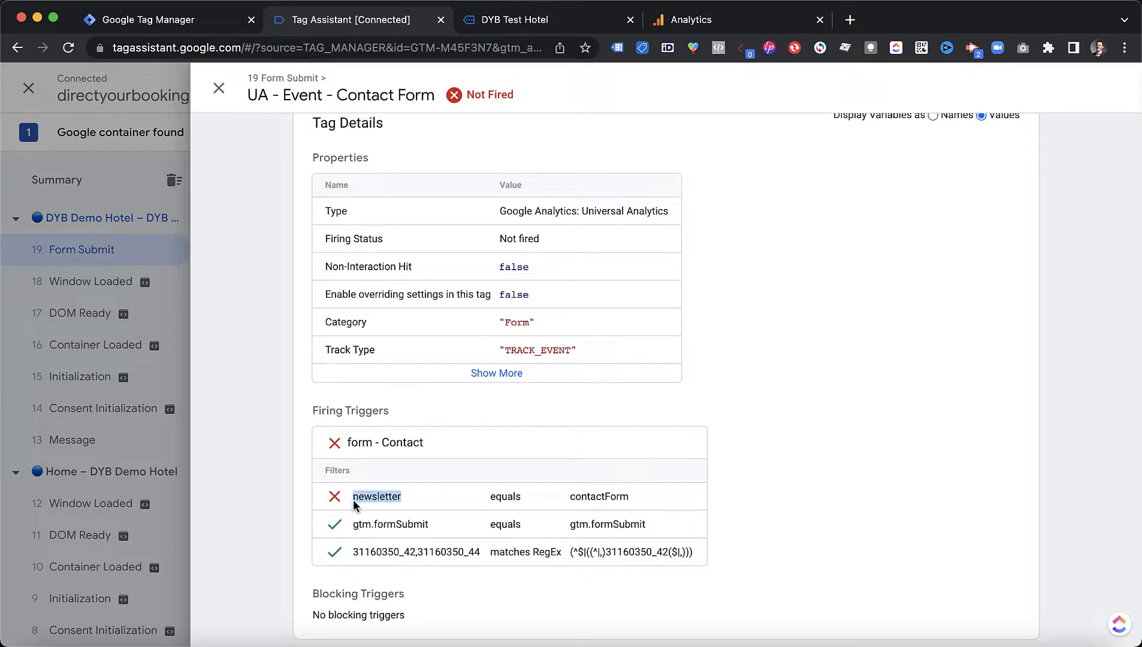
left_click(466, 497)
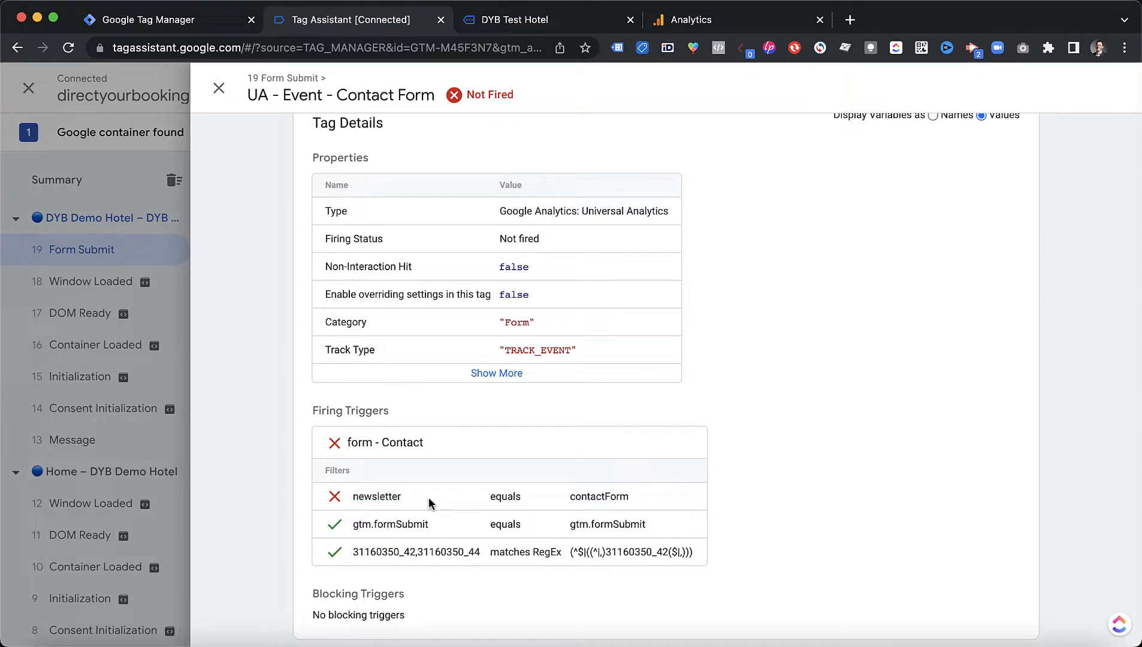
double_click(573, 506)
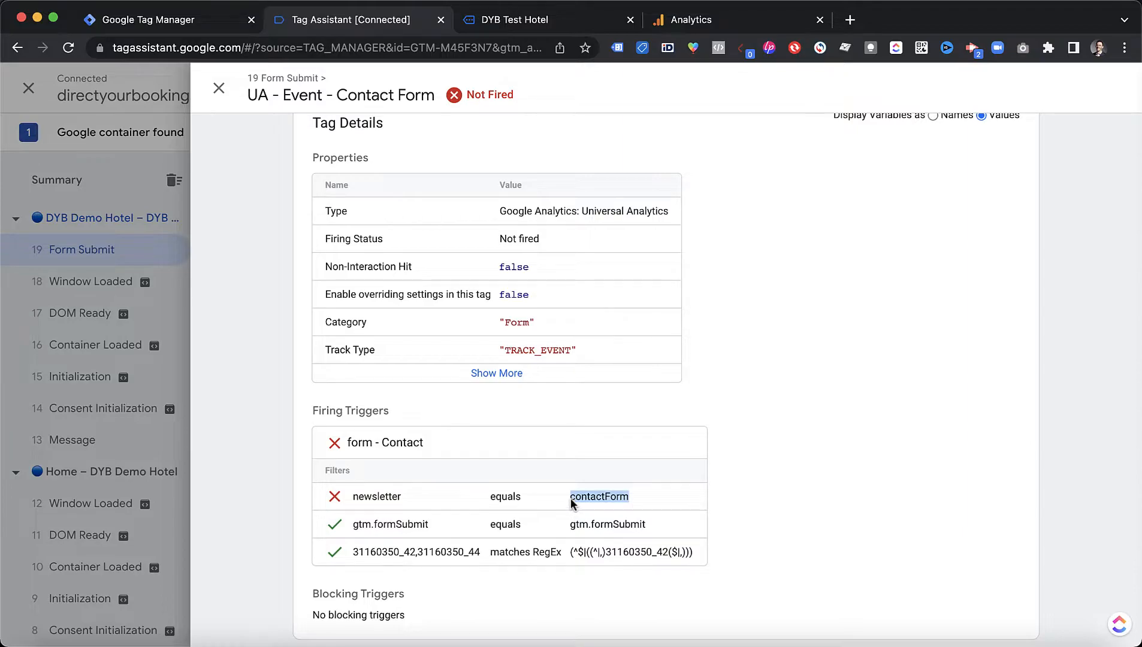
left_click(325, 505)
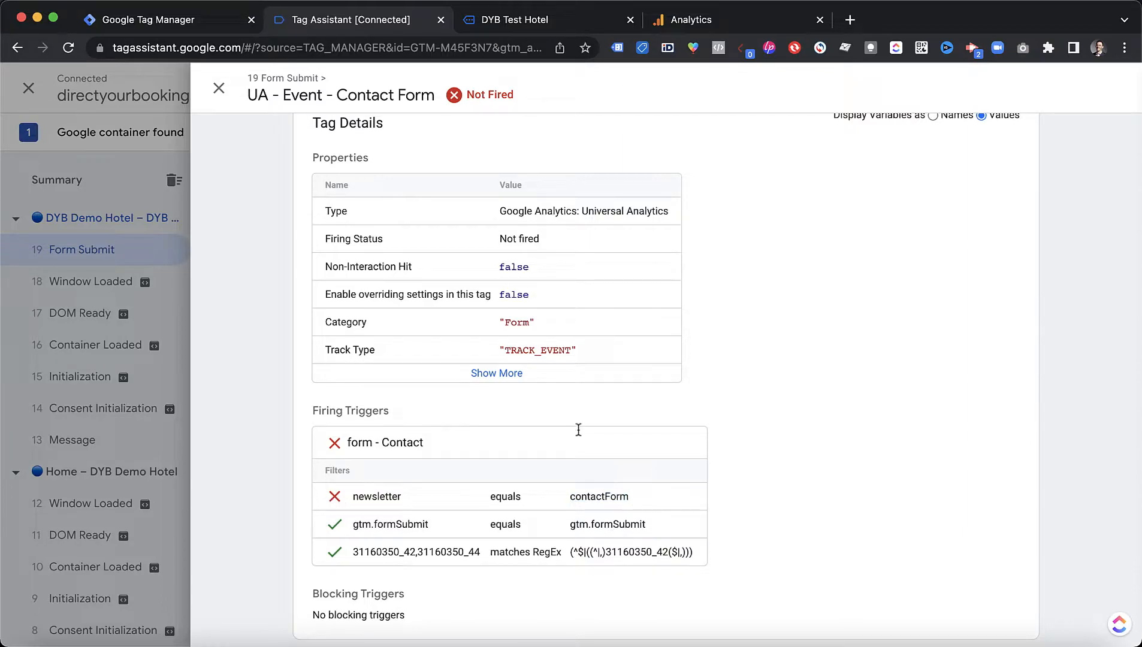
left_click(219, 90)
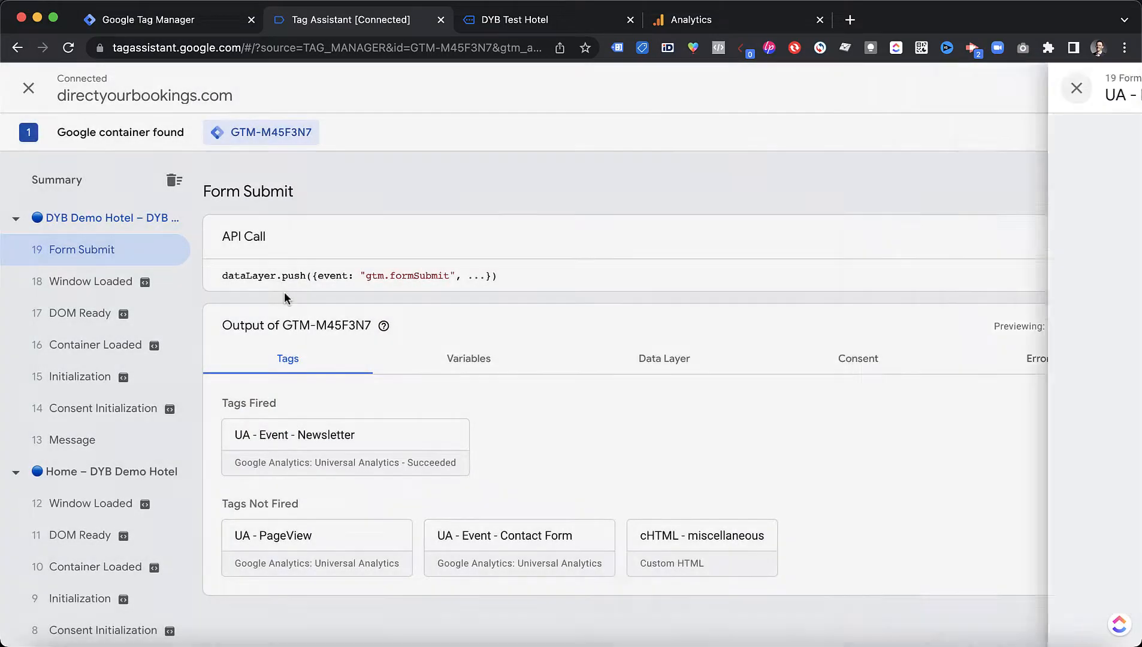
Check the form - Newsletter trigger filters in the UA - Event - Newsletter tag details
left_click(354, 456)
scroll(510, 440, "down", 1)
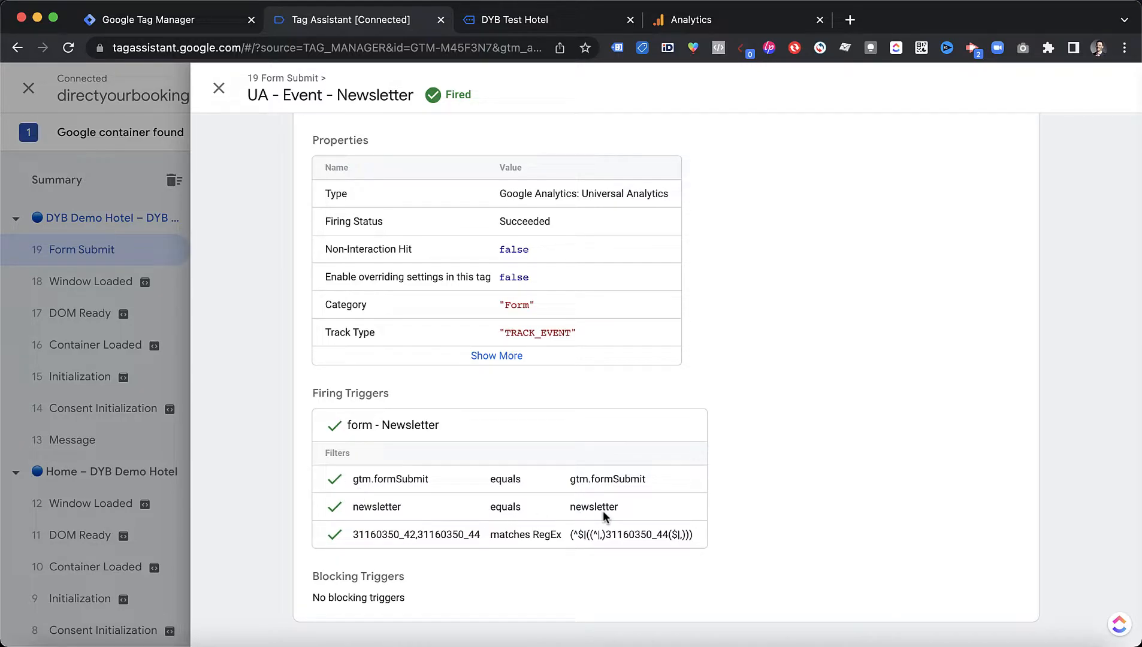
left_click(217, 90)
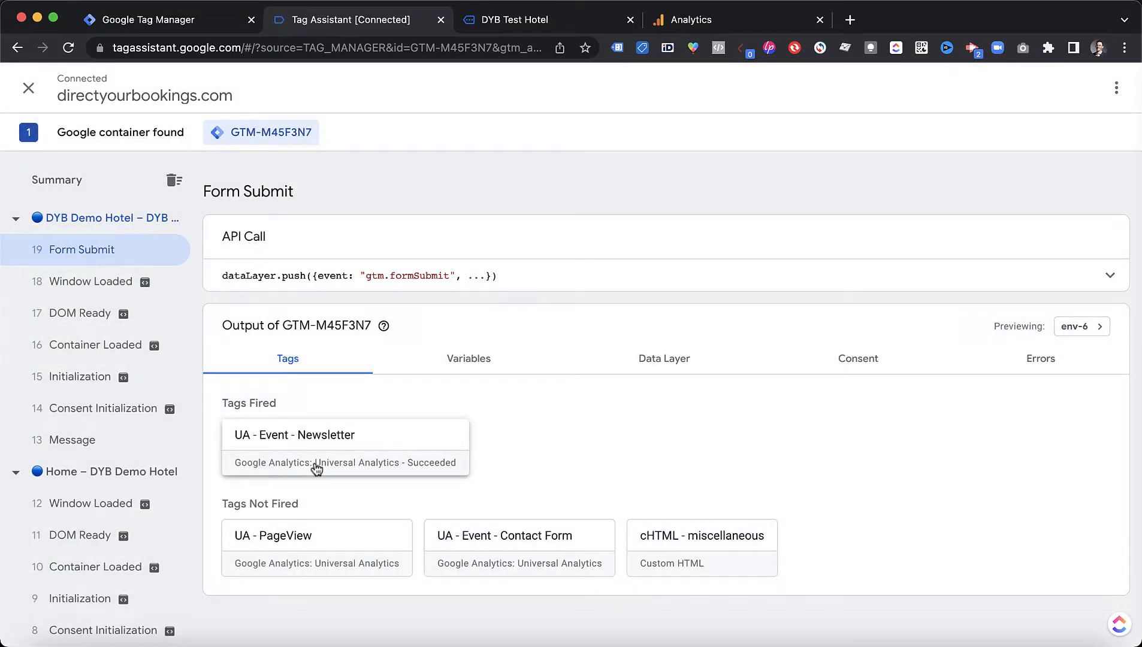
Expand all properties of the UA - Event - Newsletter tag and check its category and action values
left_click(324, 461)
left_click(500, 402)
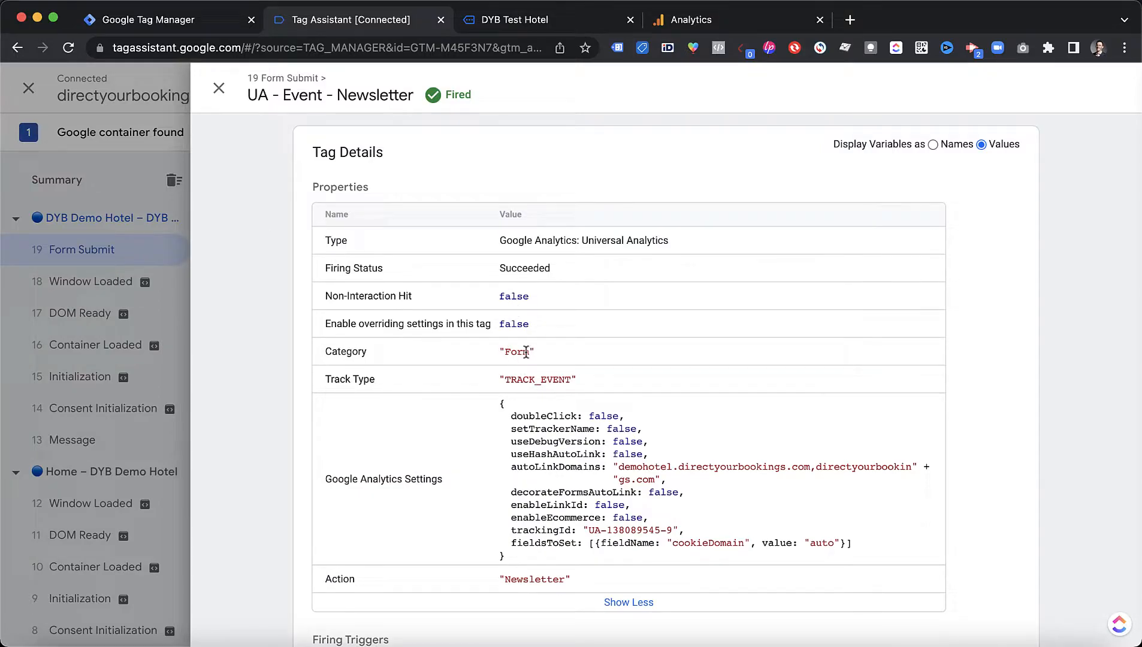
left_click_drag(529, 356, 505, 354)
left_click_drag(566, 580, 504, 580)
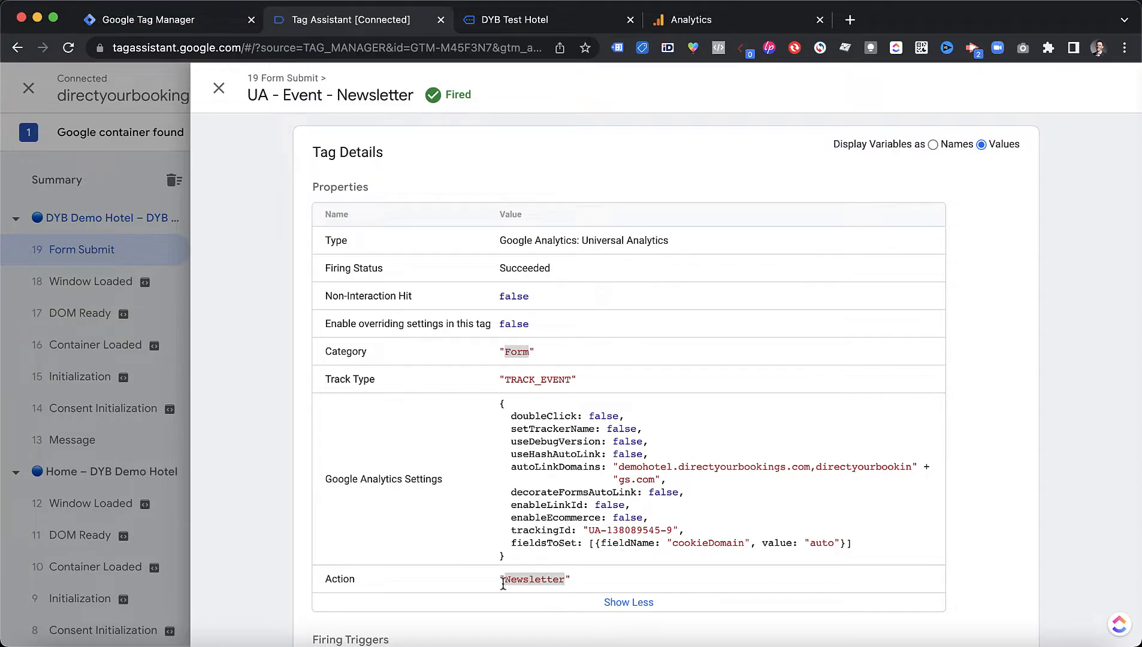
Switch to Google Analytics and check the Realtime Events report for the newsletter event's category and action
left_click(689, 20)
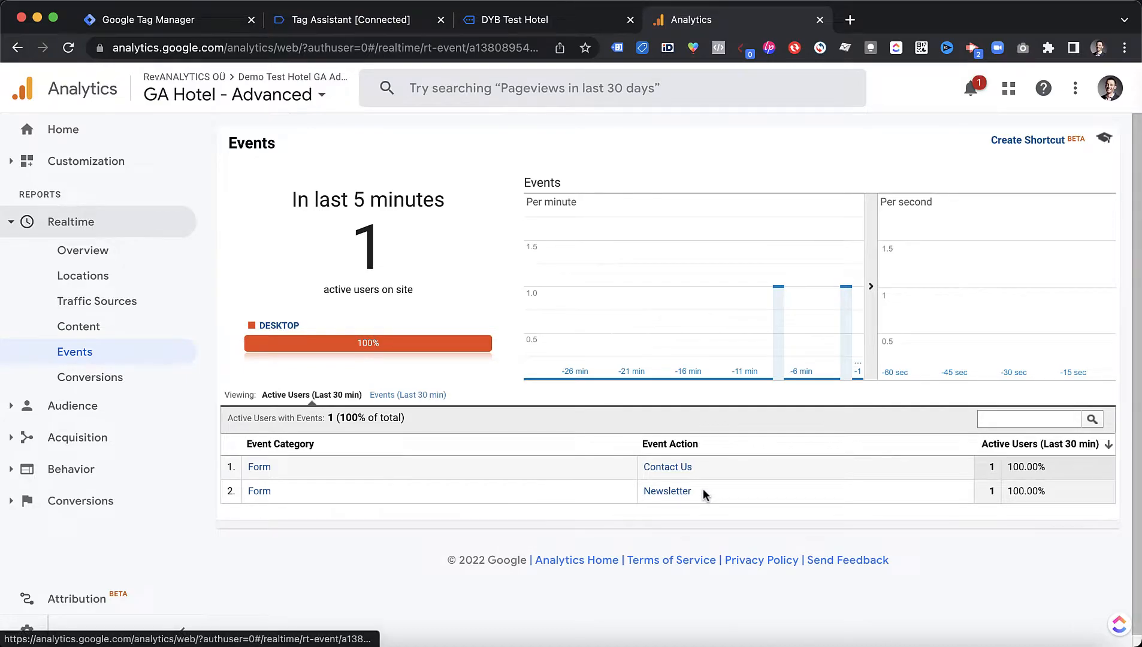
left_click_drag(703, 489, 604, 492)
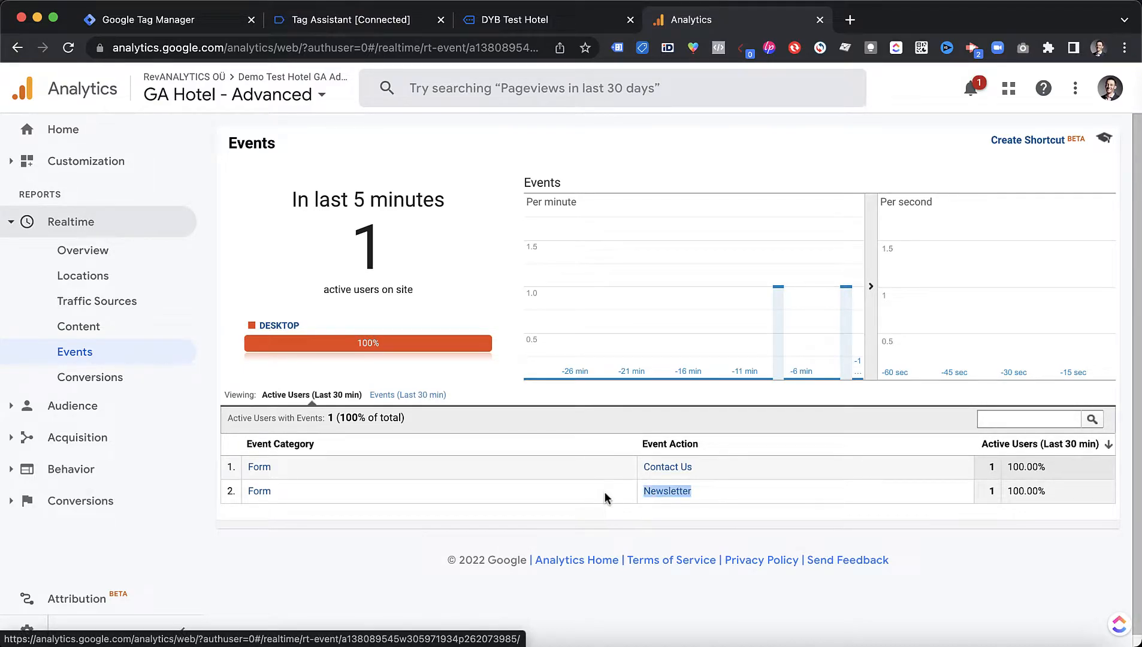
left_click_drag(349, 499, 259, 519)
left_click(259, 519)
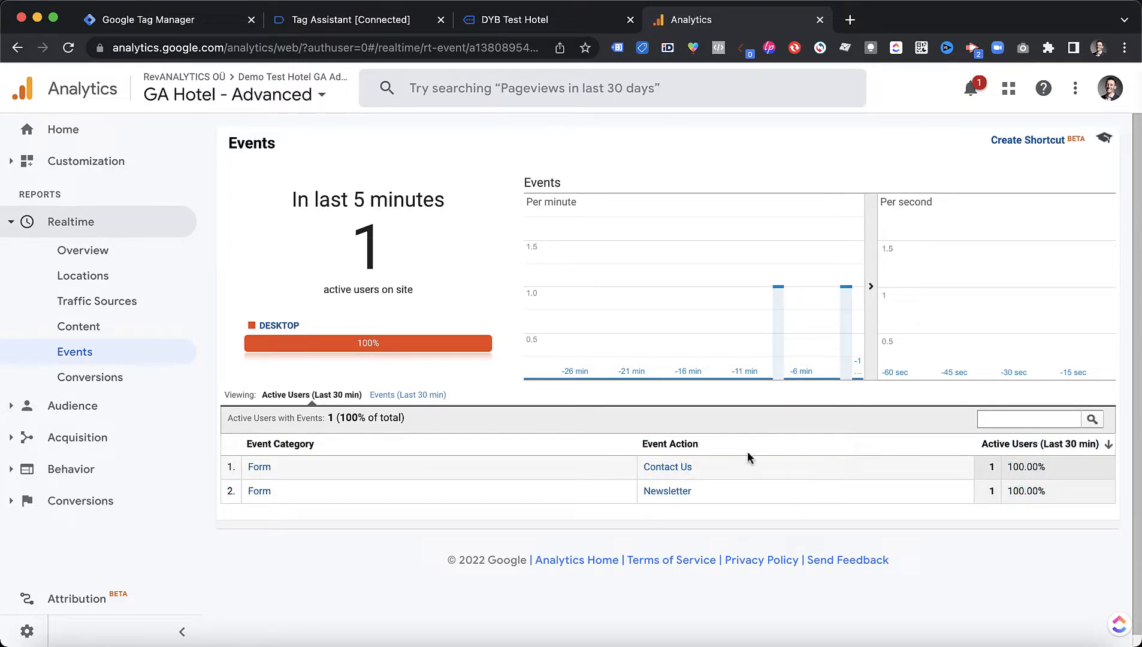
Compare the event category and action of the contact and newsletter rows in the Realtime Events report
left_click_drag(684, 497, 644, 497)
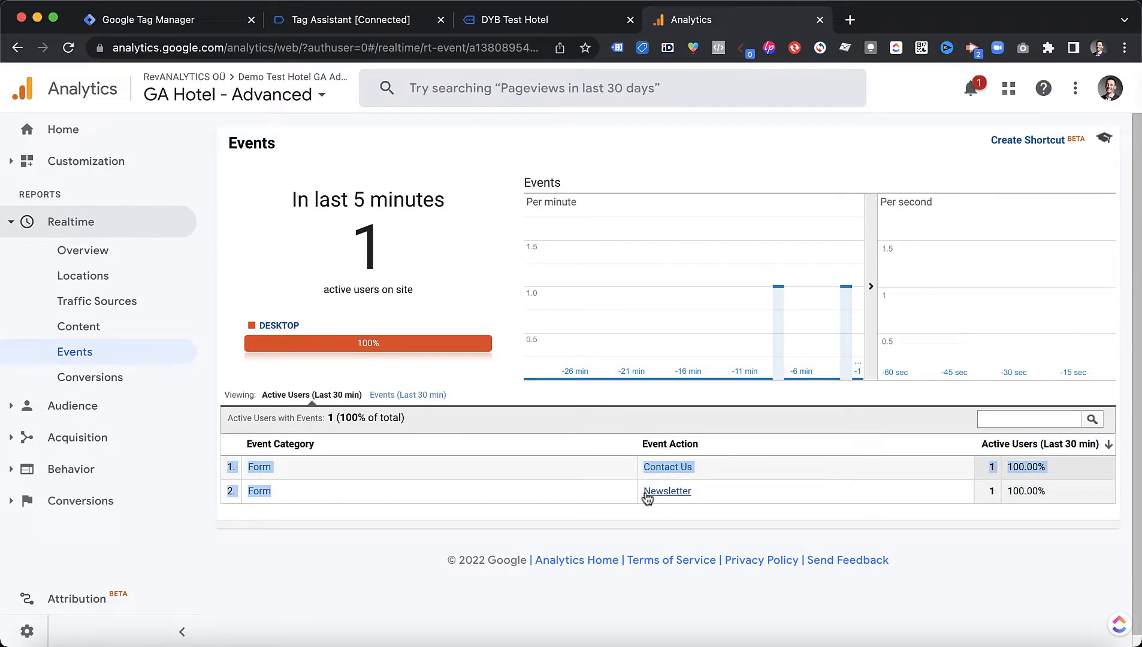
left_click(668, 540)
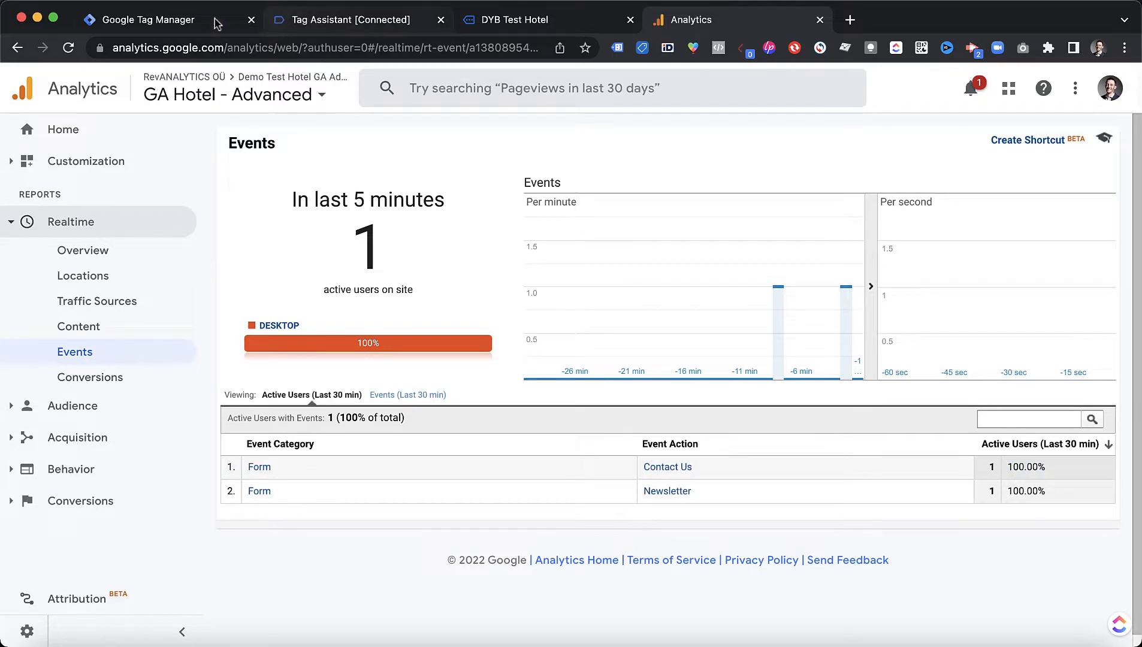
Switch to Tag Assistant, close the UA - Event - Newsletter tag details, and close the connected DYB Test Hotel page
left_click(147, 21)
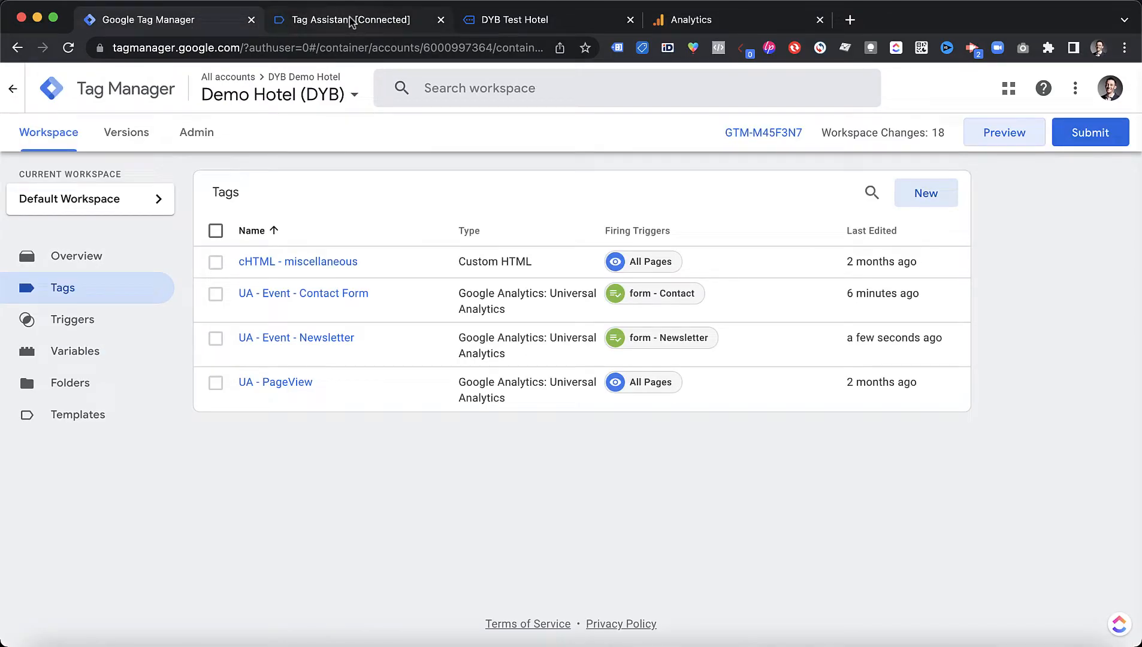
left_click(351, 22)
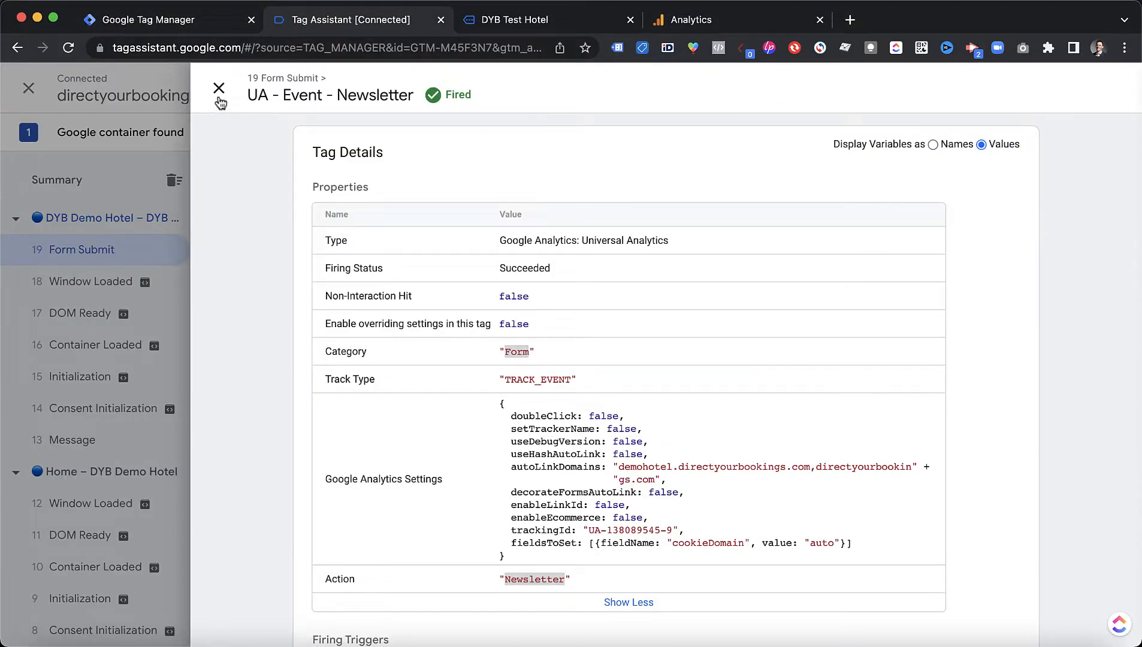
left_click(218, 90)
left_click(630, 20)
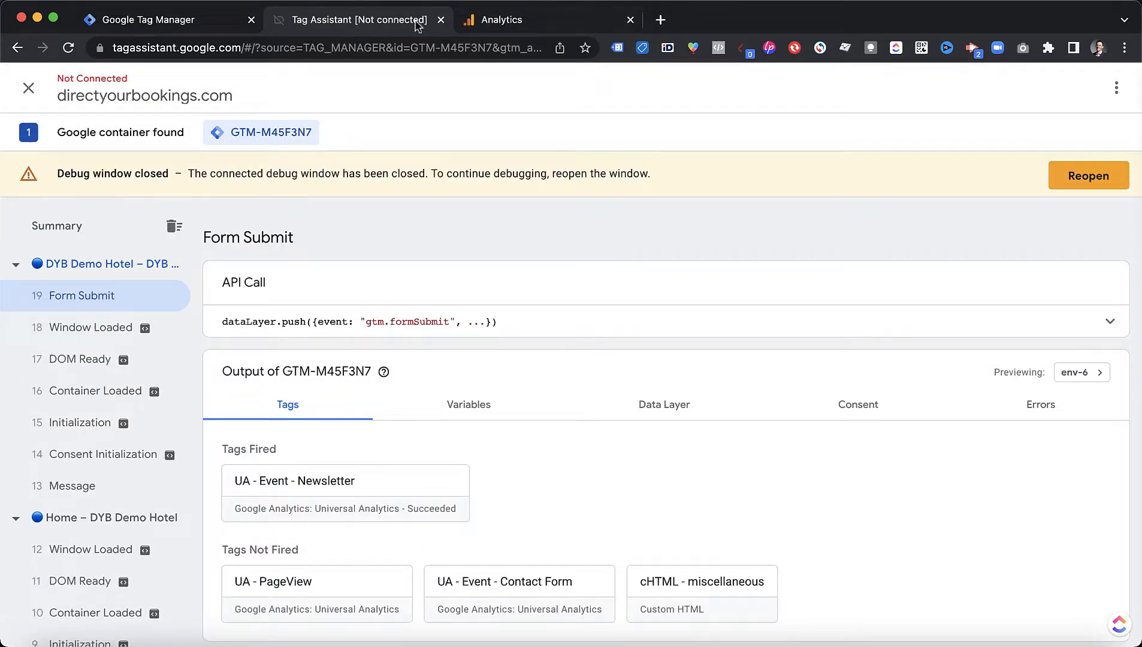
Load demohotel.directyourbookings.com in place of Tag Assistant and find the telephone link in the page footer
left_click(375, 43)
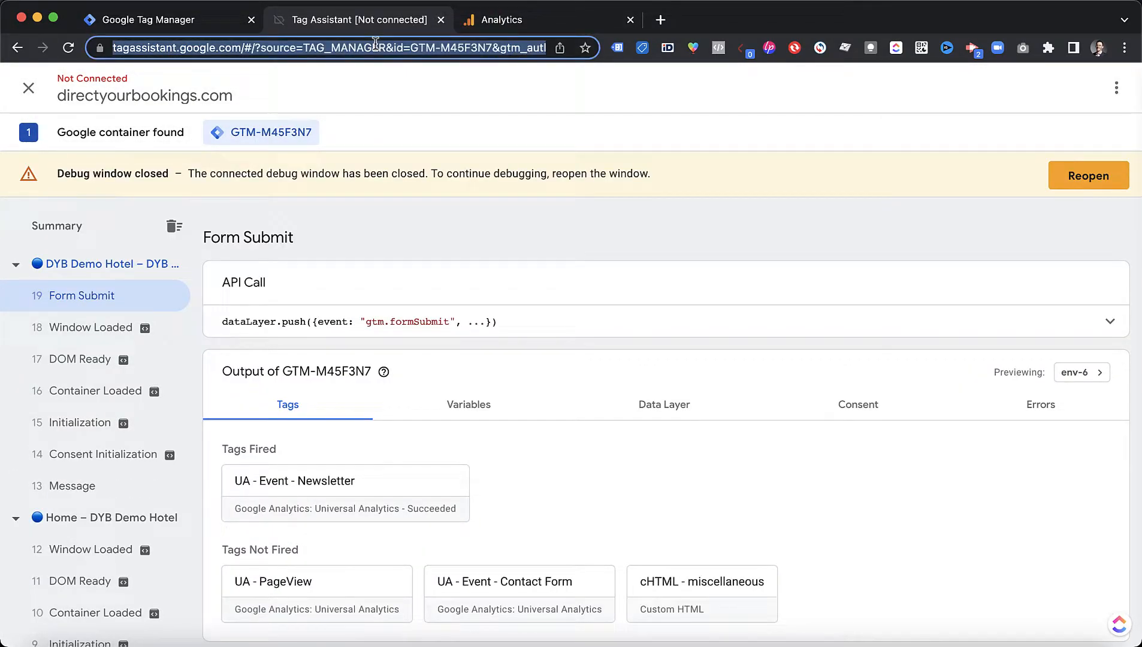
type("demo")
key("Return")
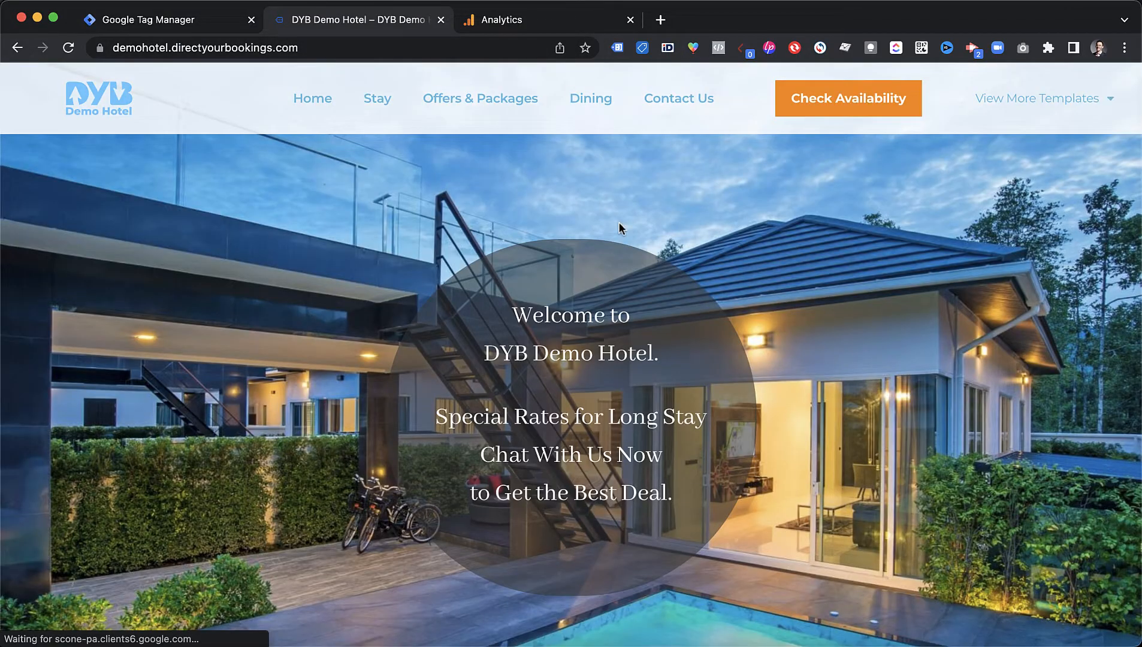
scroll(818, 242, "down", 15)
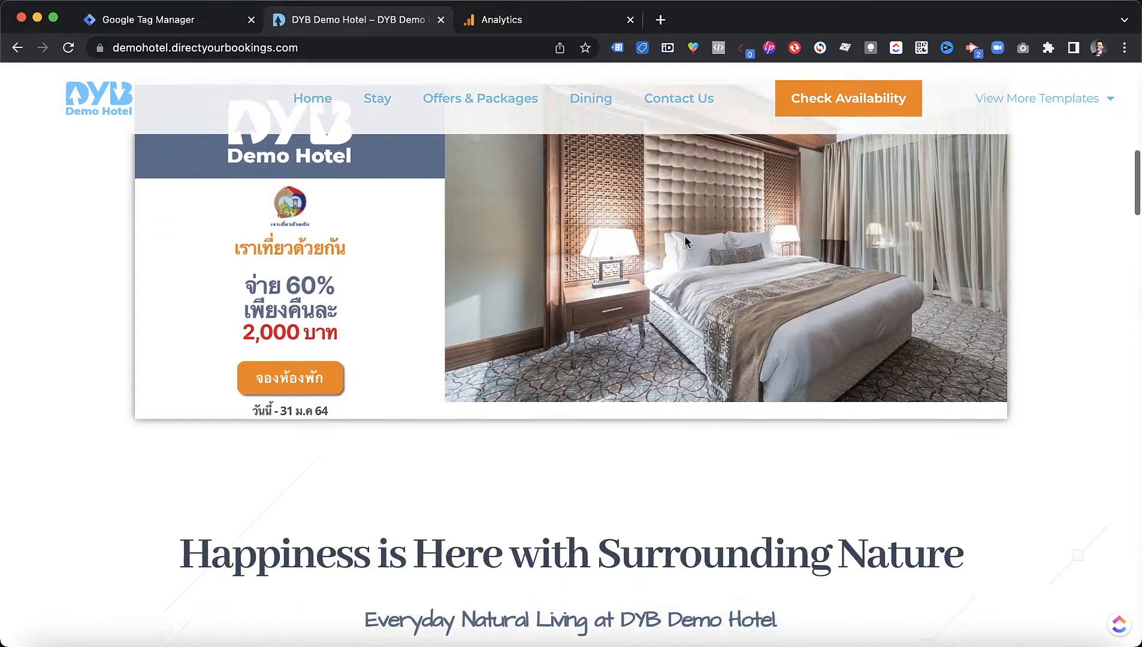
scroll(663, 238, "down", 20)
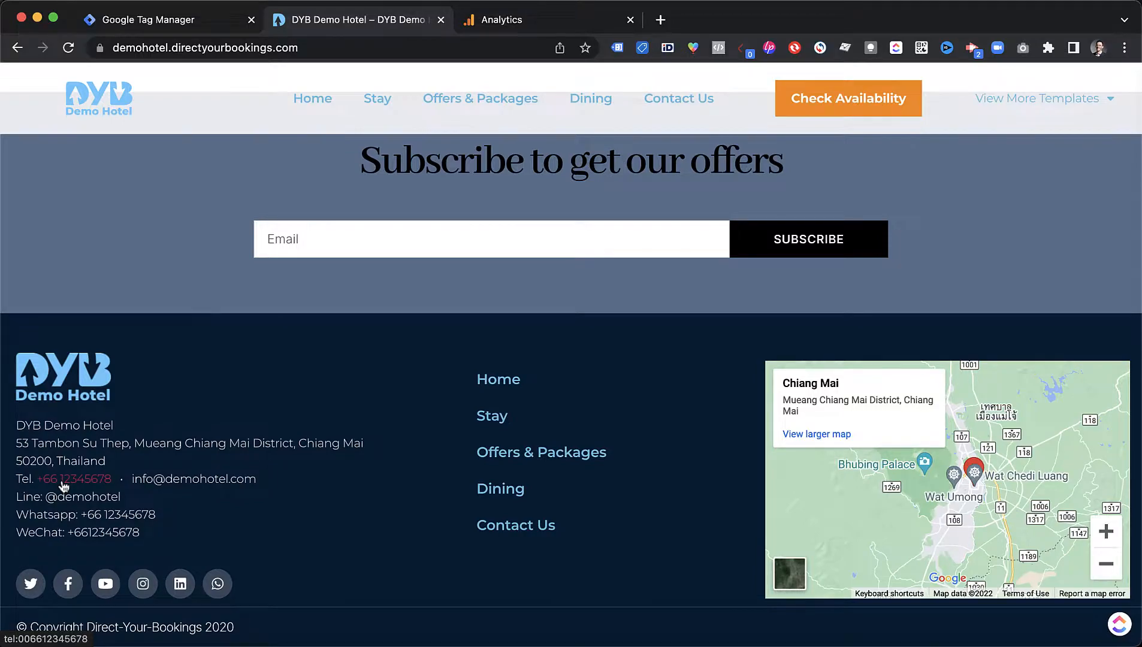
Switch to Google Tag Manager and create a new tag named "UA - Event - Phone Click"
left_click(184, 25)
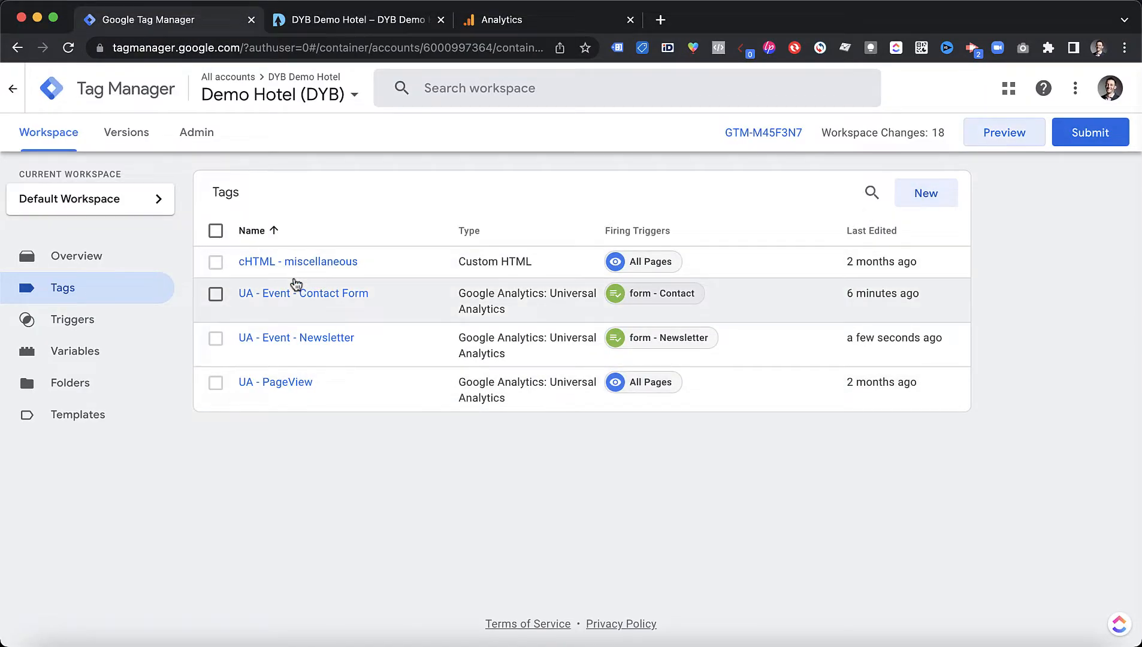
left_click(931, 199)
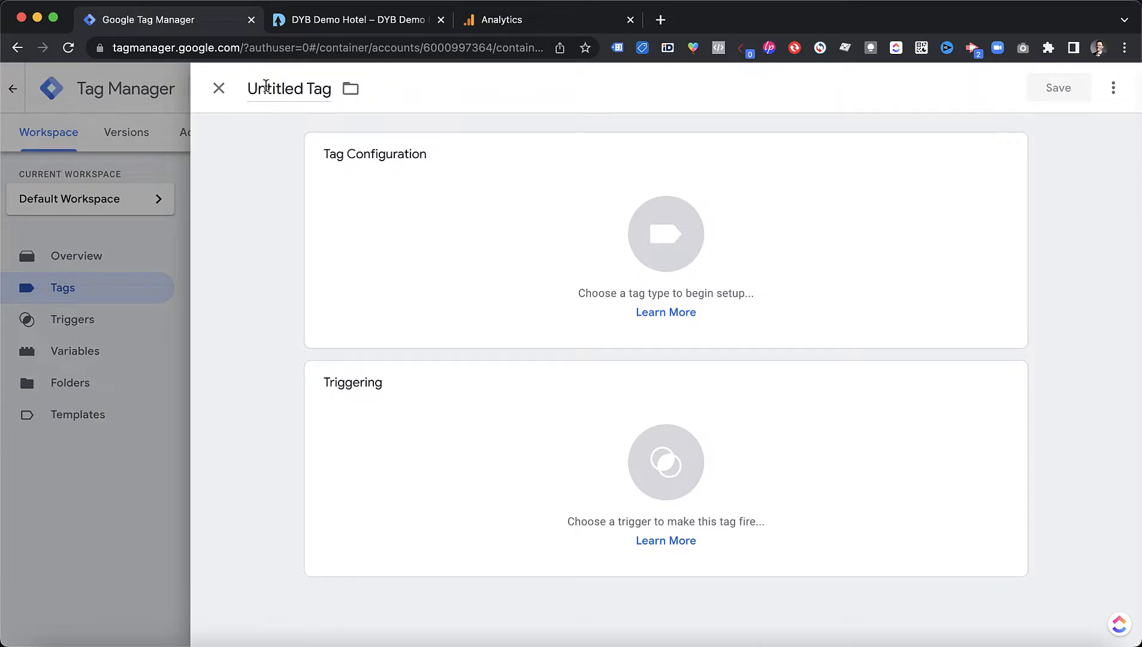
triple_click(270, 87)
type("UY")
key("BackSpace")
key("BackSpace")
type("UA - ")
type("Clic")
key("BackSpace")
key("BackSpace")
key("BackSpace")
key("BackSpace")
type("Event - Phone Click")
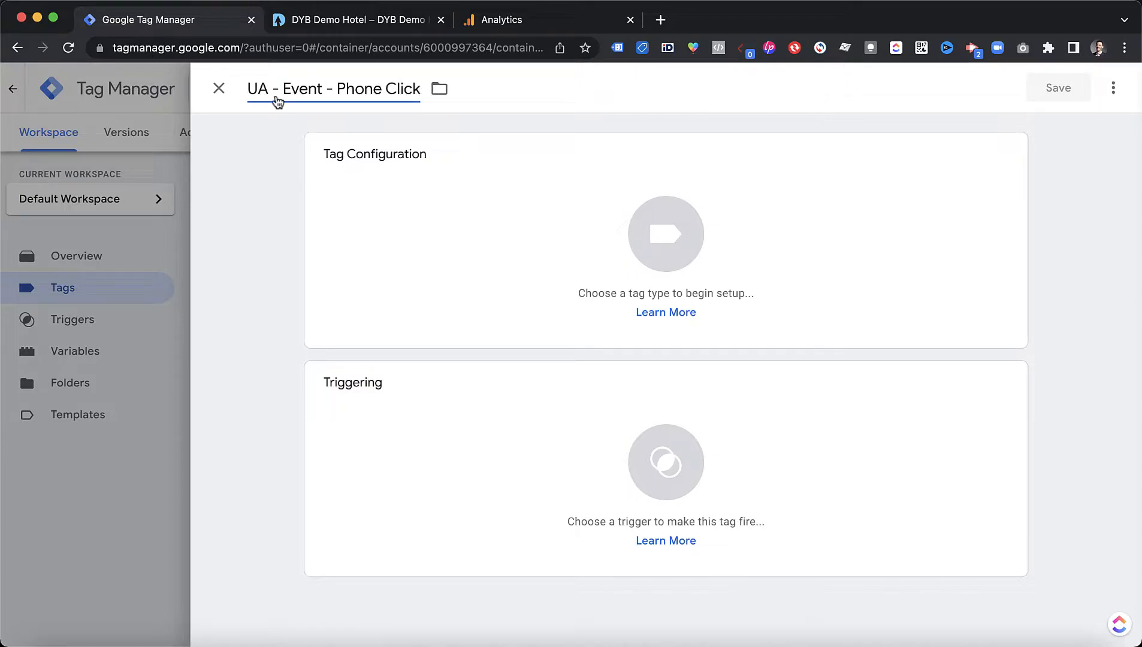
Configure the tag as Google Analytics: Universal Analytics with the track type Event
left_click(553, 237)
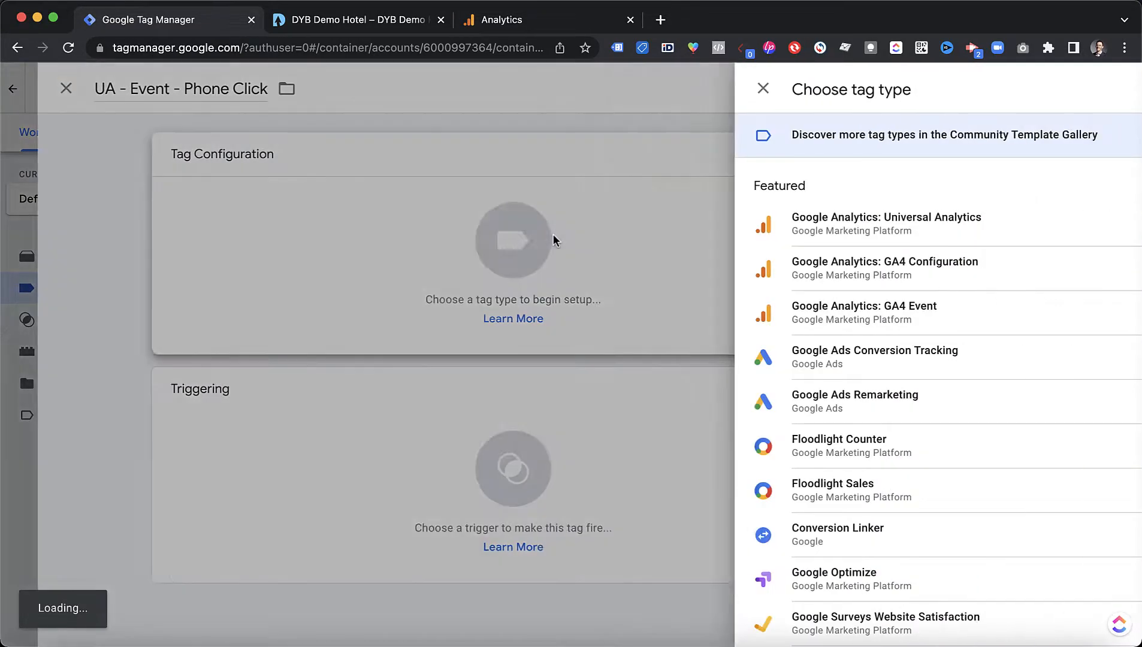
left_click(815, 236)
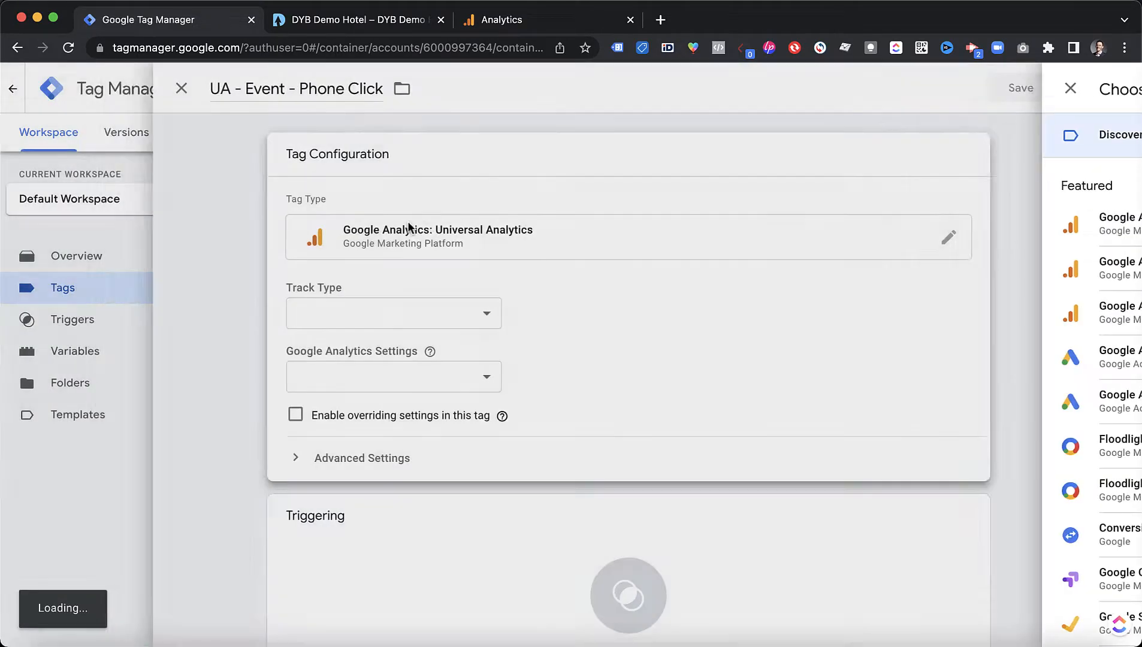
left_click(402, 315)
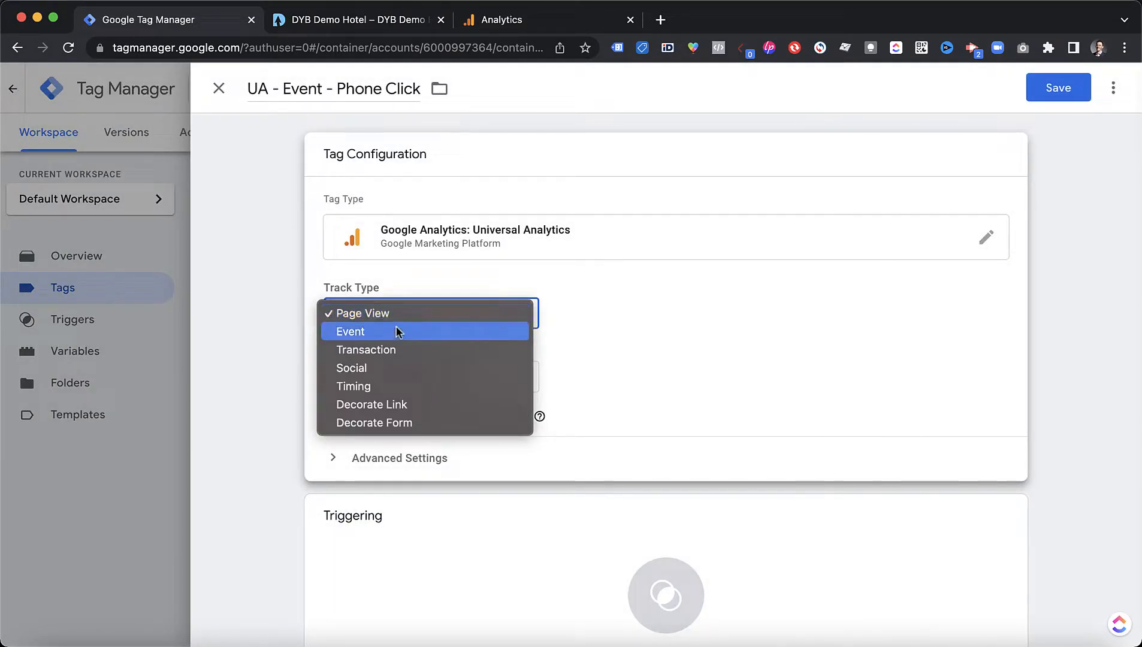
left_click(395, 333)
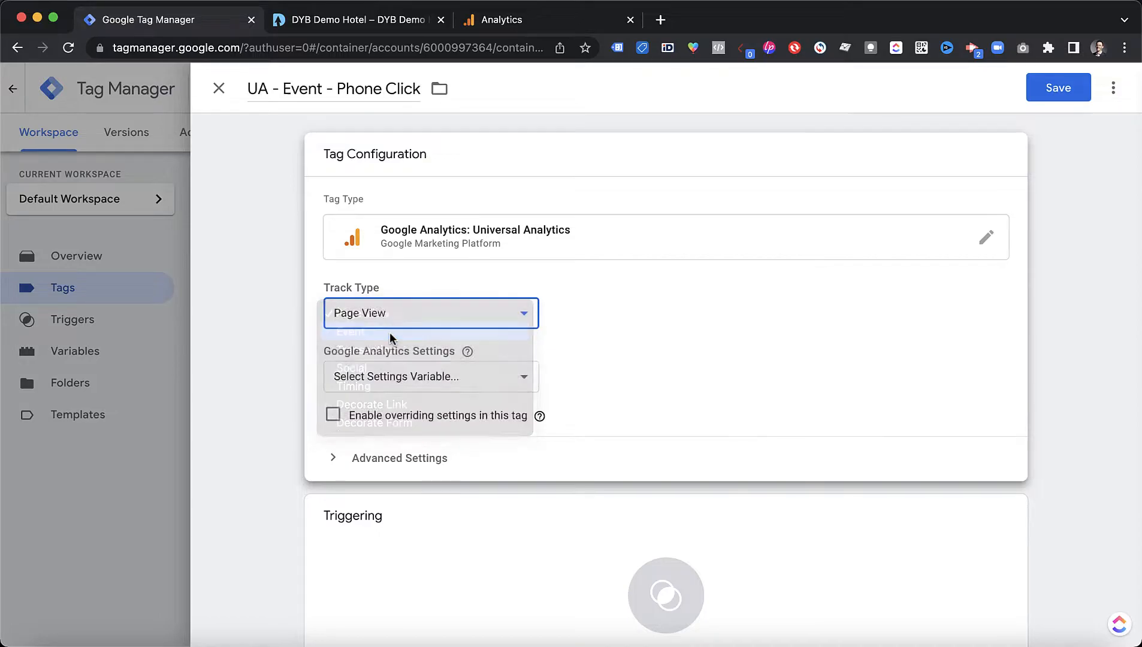
Set the event category to "Click" and the action to "Phone"
left_click(405, 396)
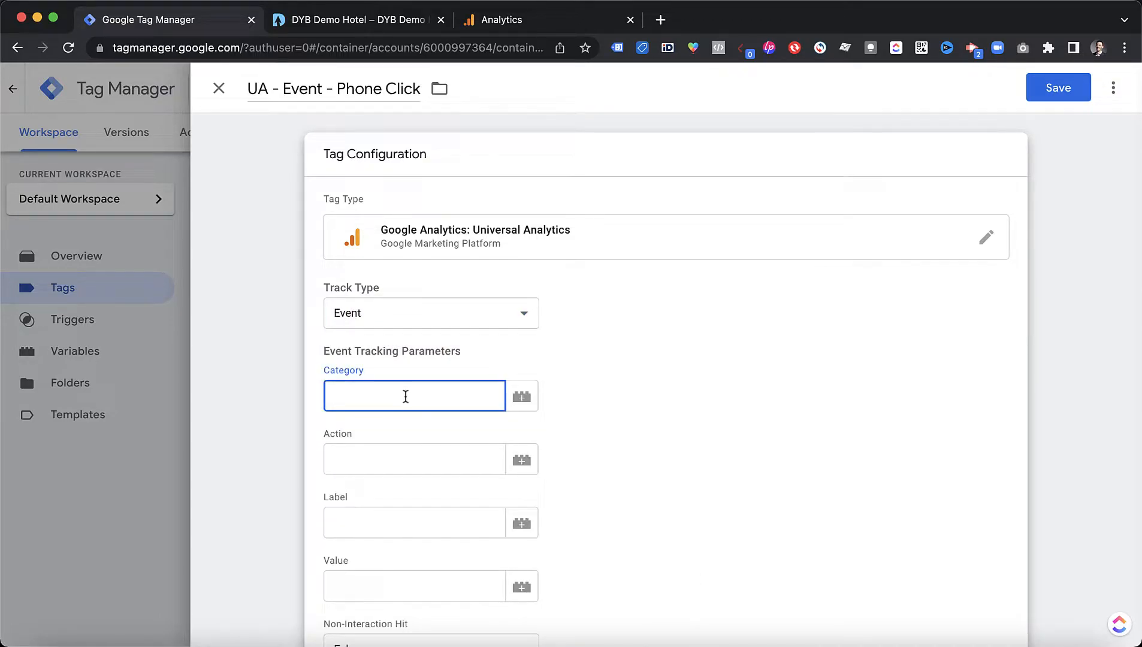
type("Click")
left_click(389, 465)
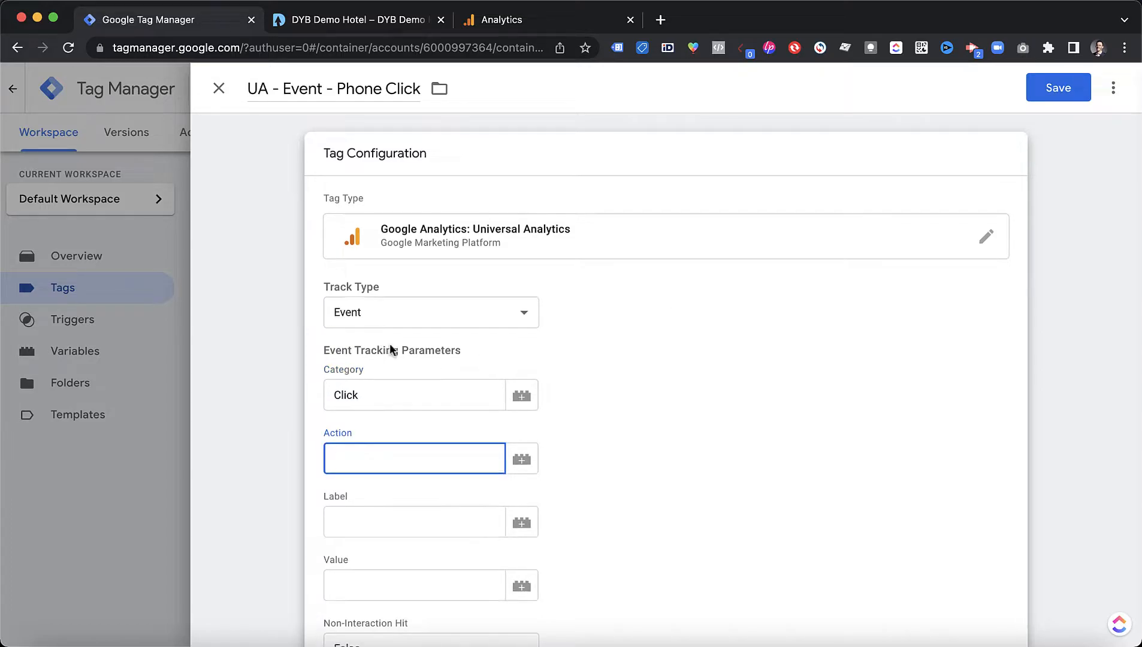
scroll(383, 359, "down", 1)
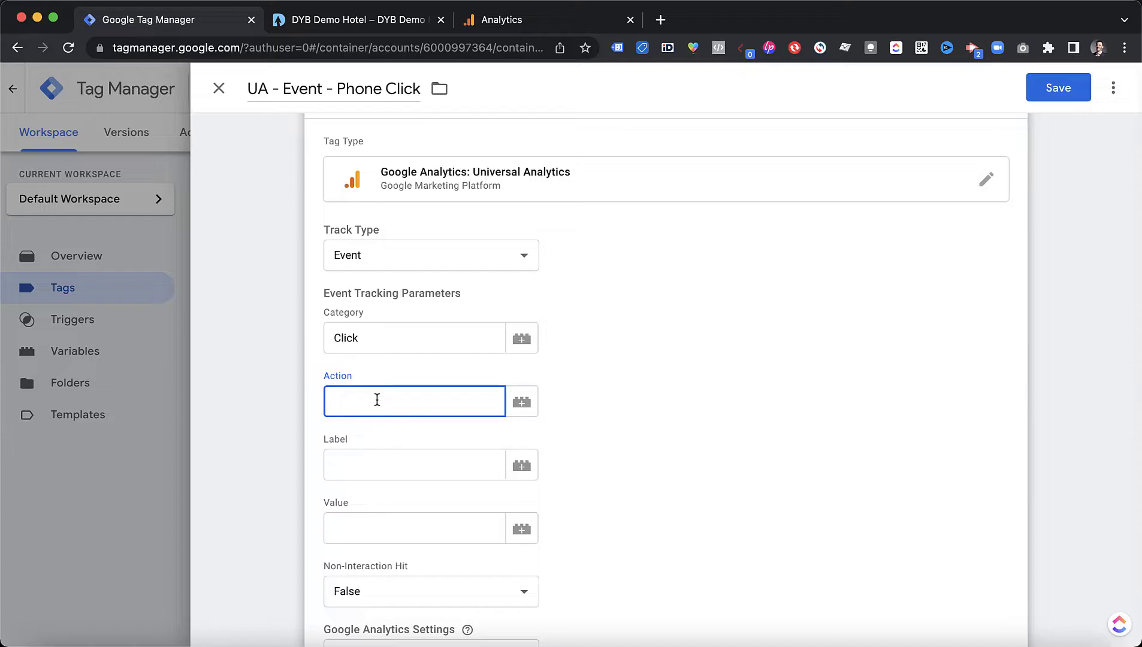
type("Phone")
scroll(611, 392, "down", 1)
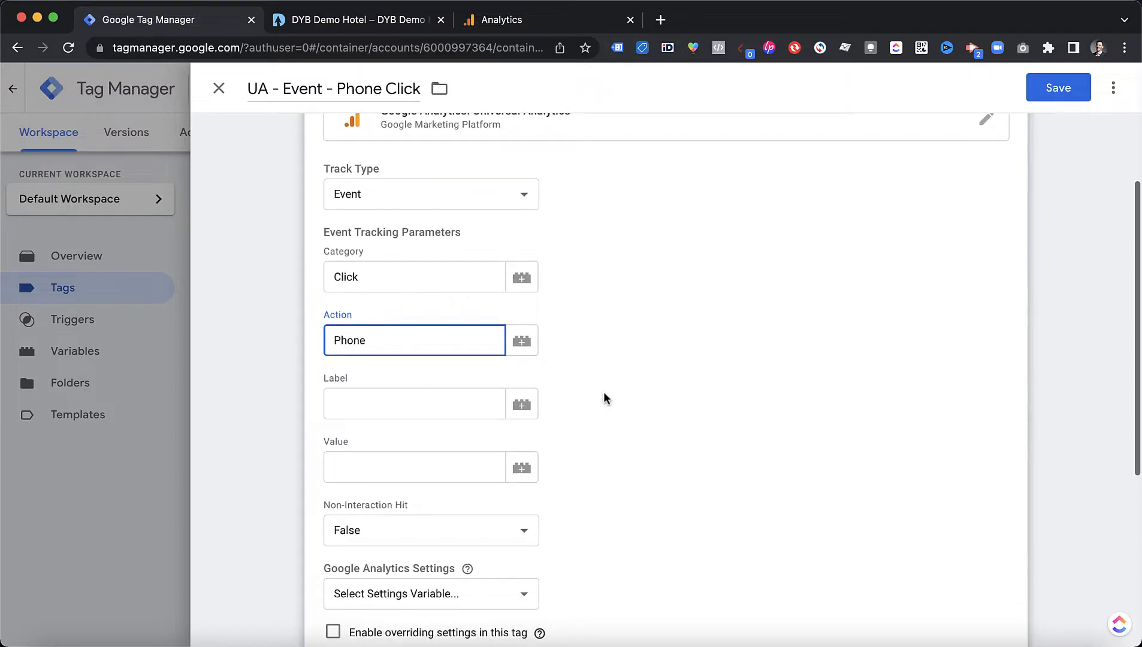
Check the telephone link on the demo hotel site, and set the event label to the {{Page Path}} variable
left_click(370, 404)
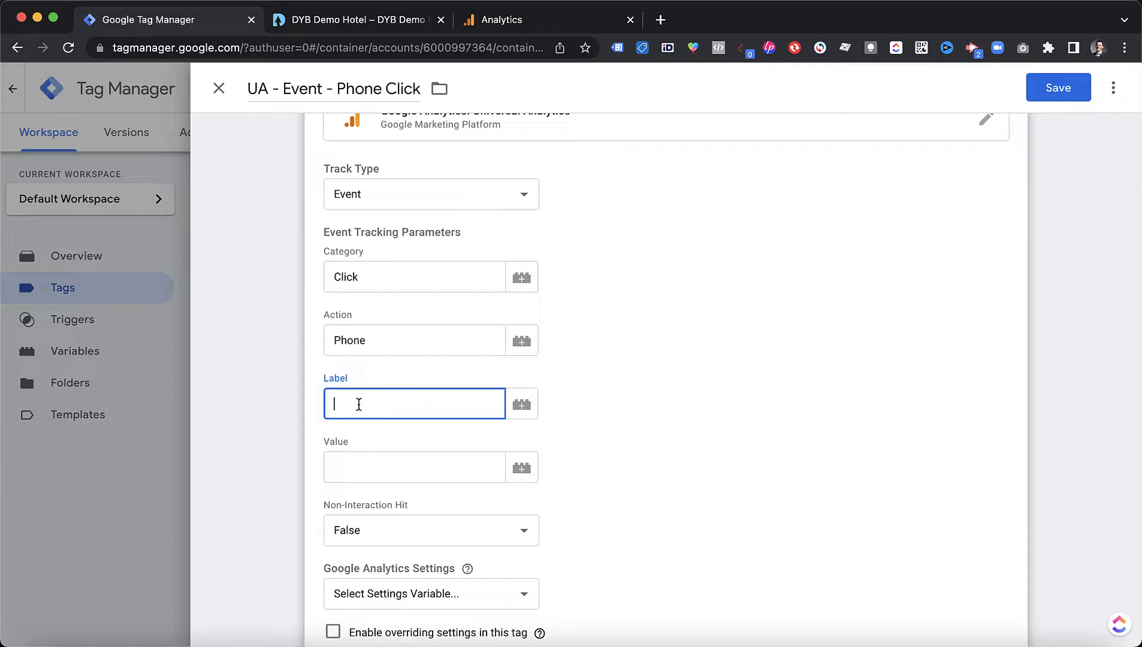
left_click(328, 25)
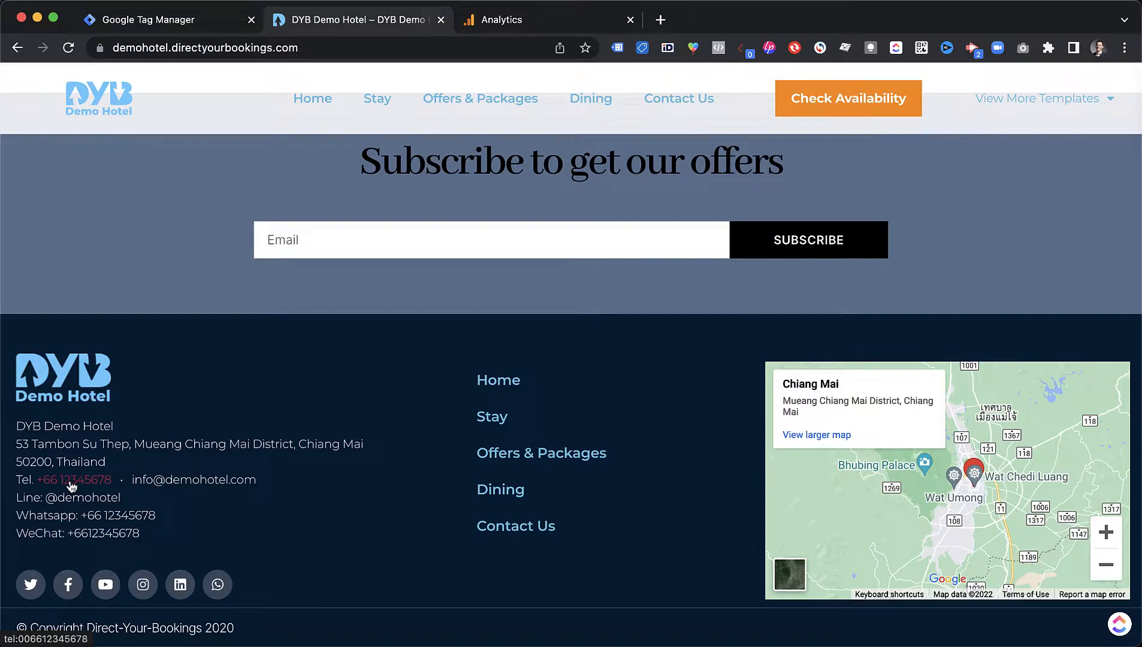
left_click(189, 25)
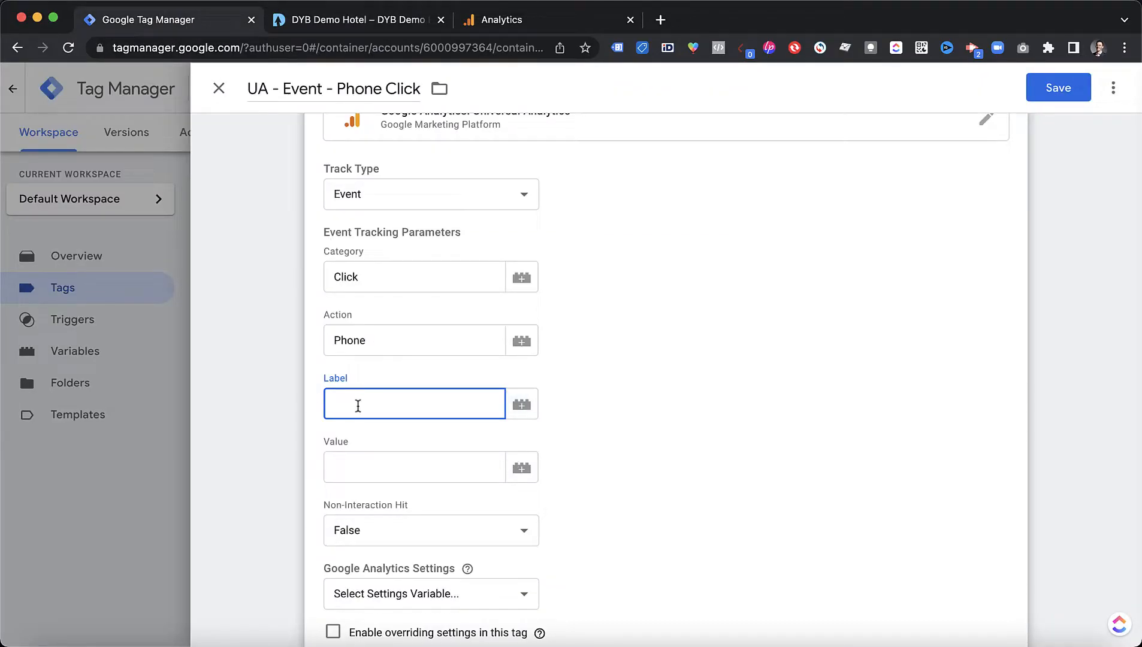
left_click(522, 405)
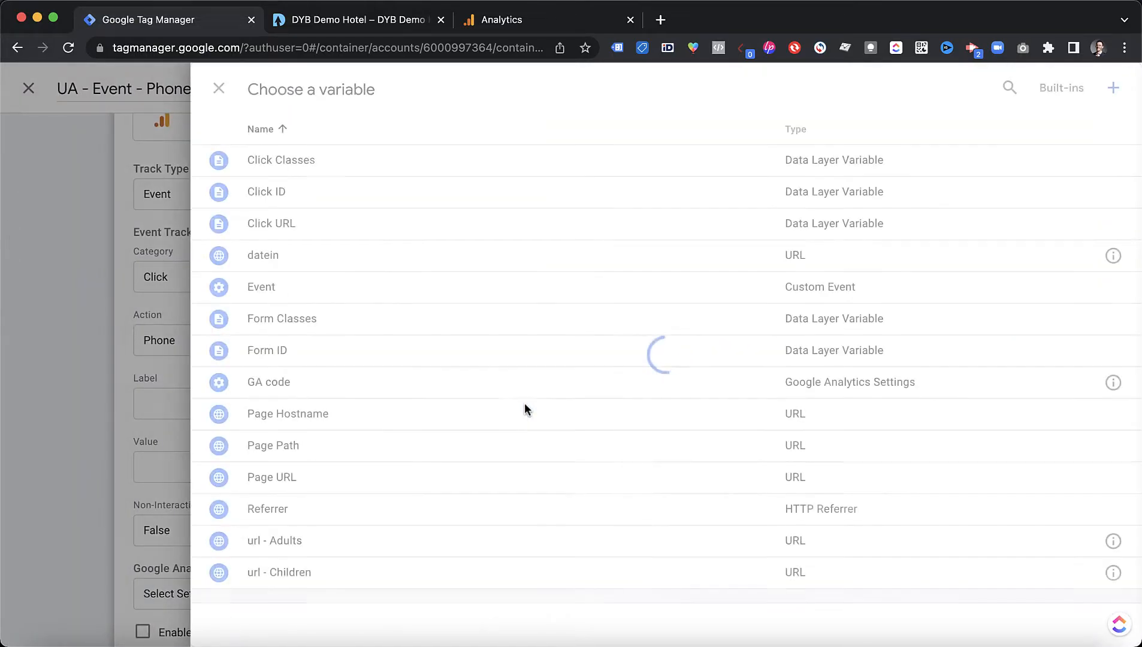
left_click(293, 458)
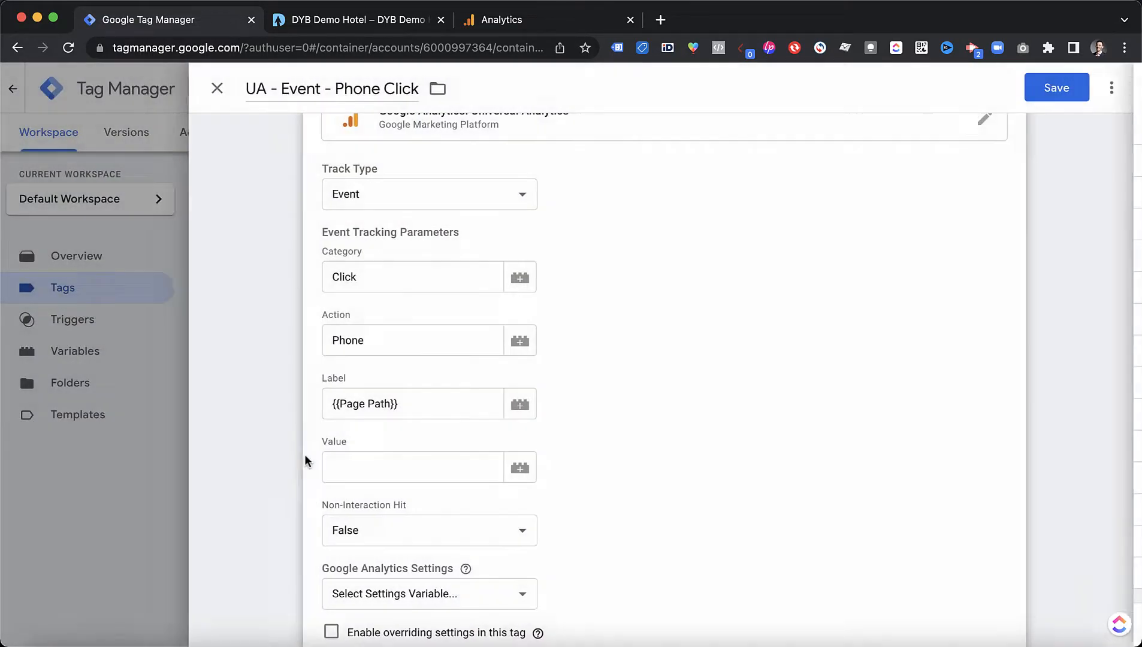
Set the phone click tag's Google Analytics Settings to the {{GA code}} variable
left_click(327, 19)
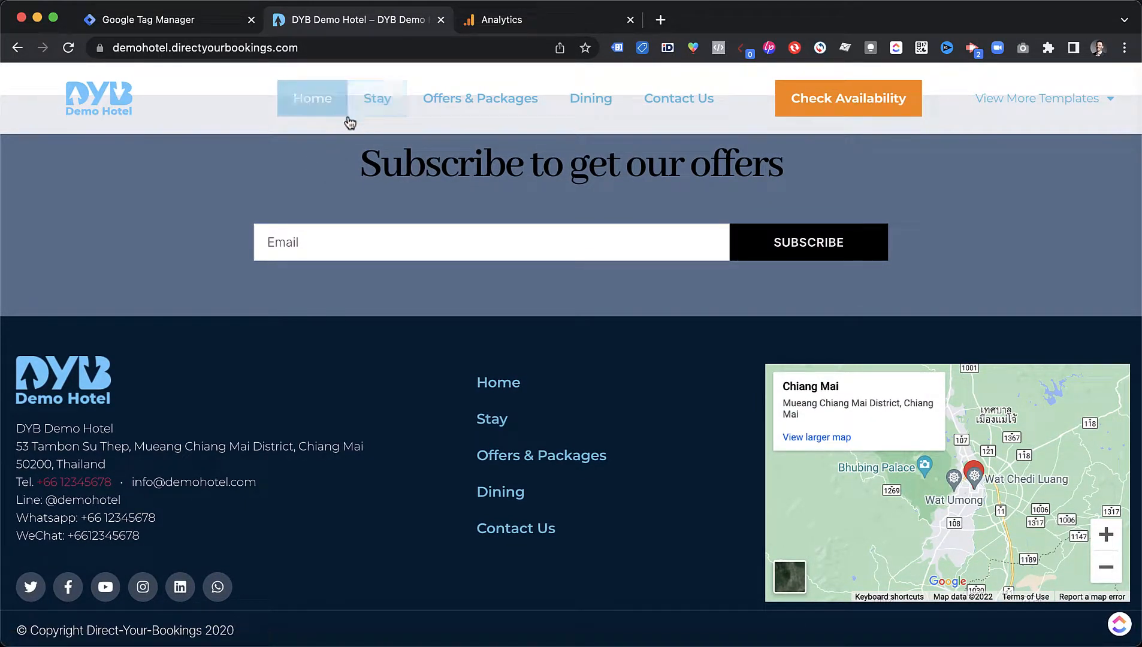
left_click(183, 24)
scroll(695, 405, "down", 2)
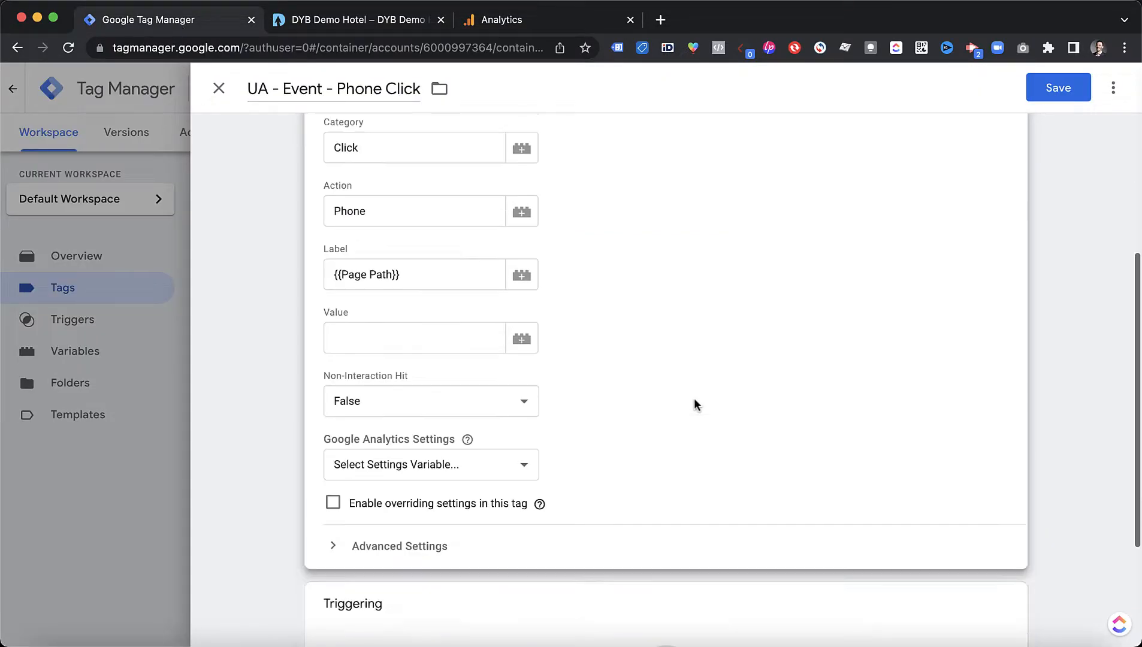
scroll(695, 405, "down", 5)
left_click(427, 293)
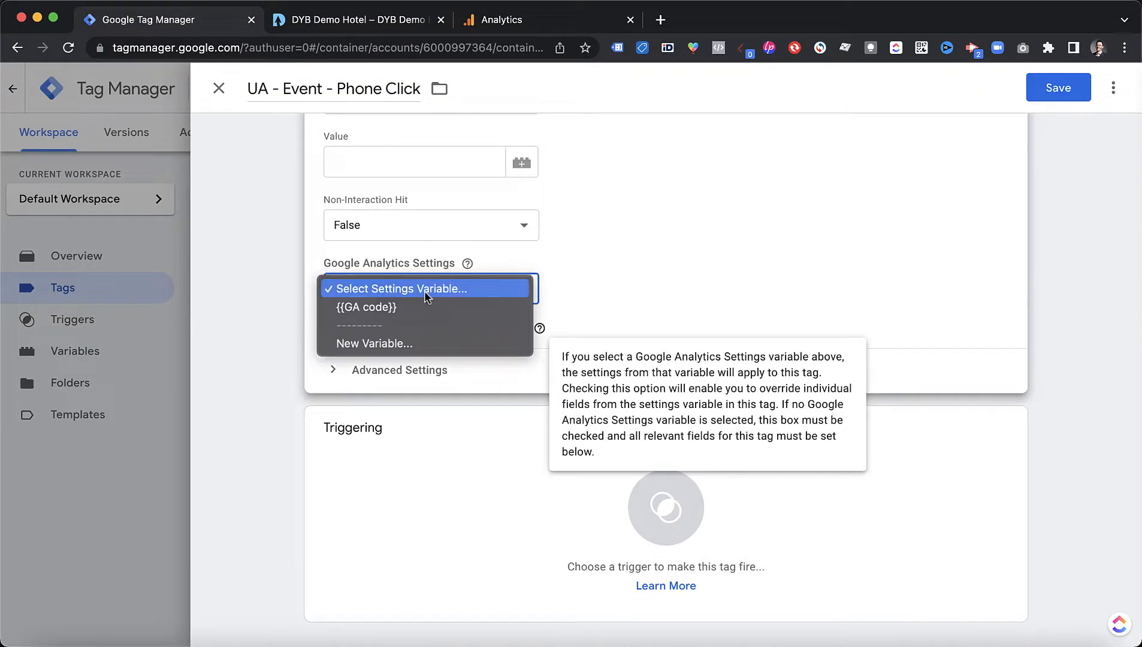
left_click(385, 309)
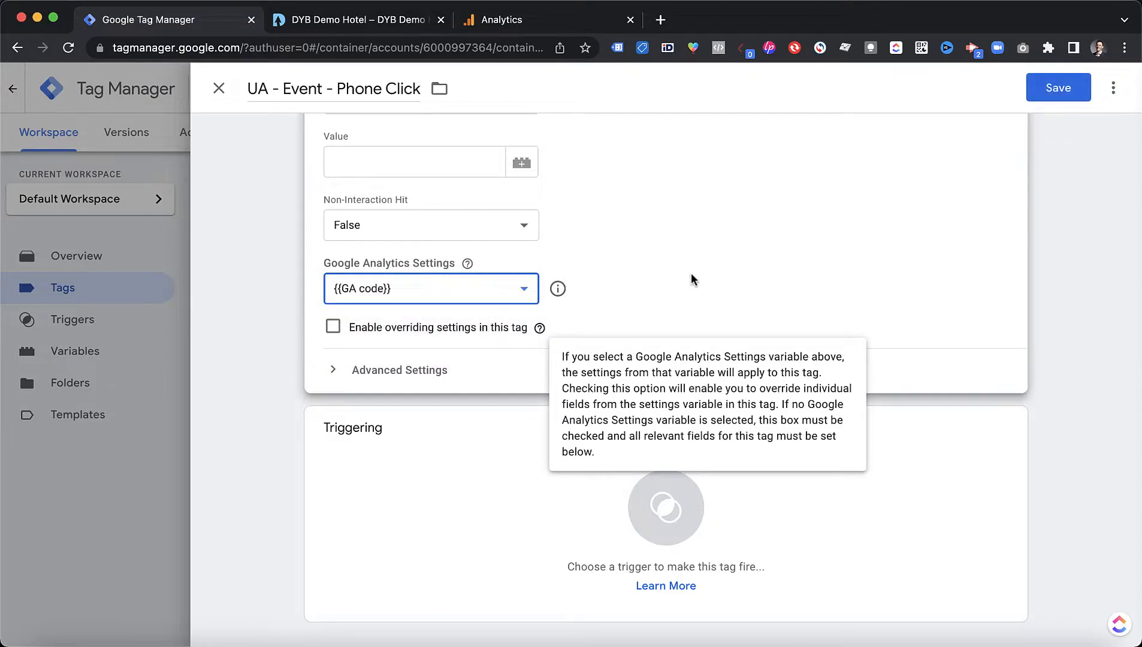
Start a new trigger for the phone click tag and browse the trigger types to the Click group
left_click(474, 502)
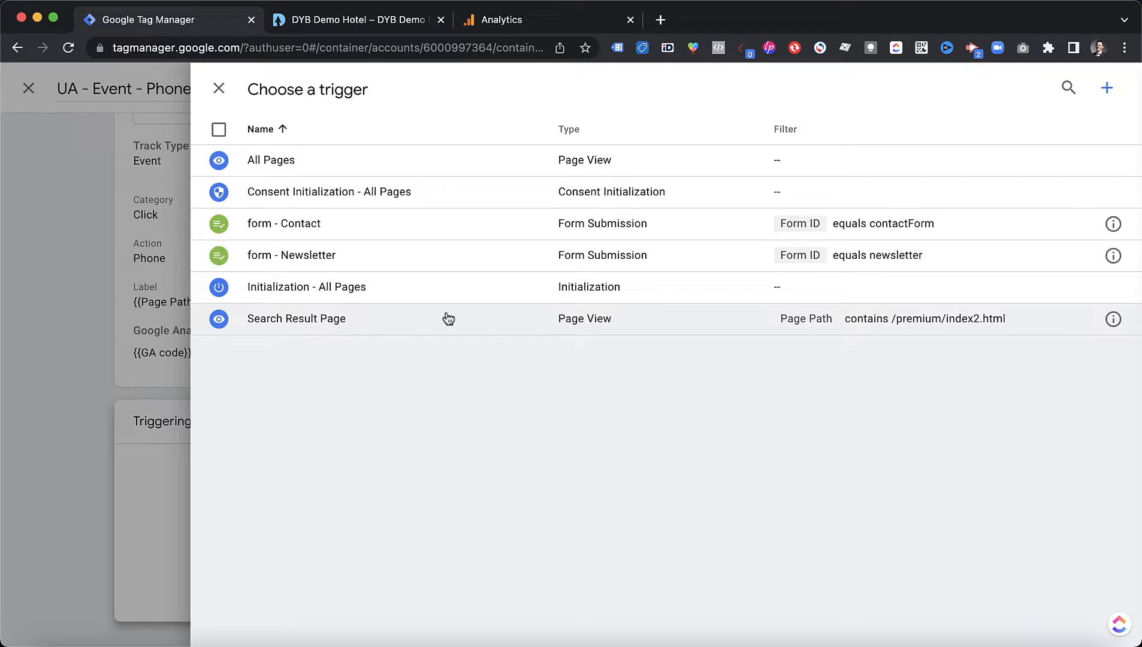
left_click(1107, 88)
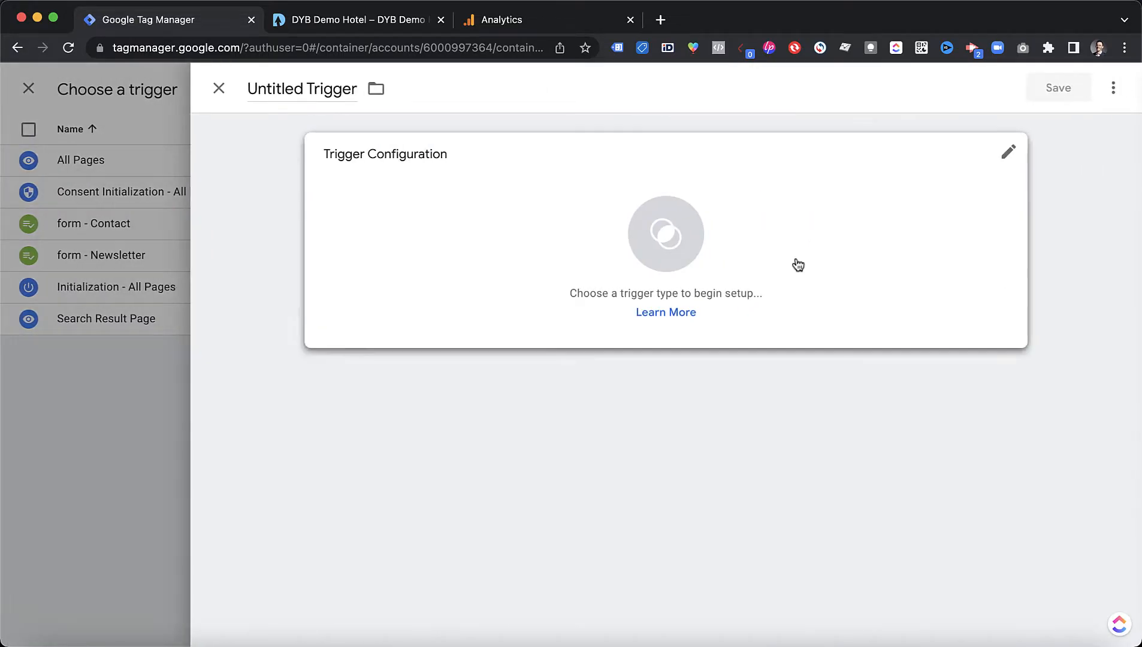
left_click(590, 240)
scroll(867, 322, "down", 2)
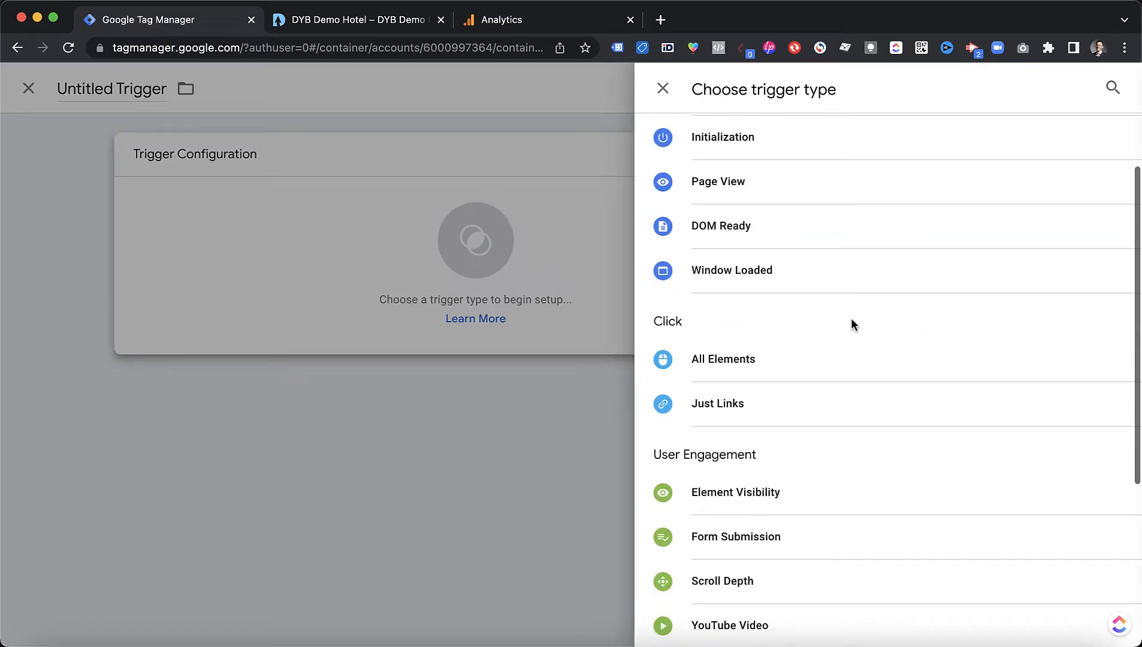
scroll(735, 451, "down", 1)
scroll(734, 450, "down", 1)
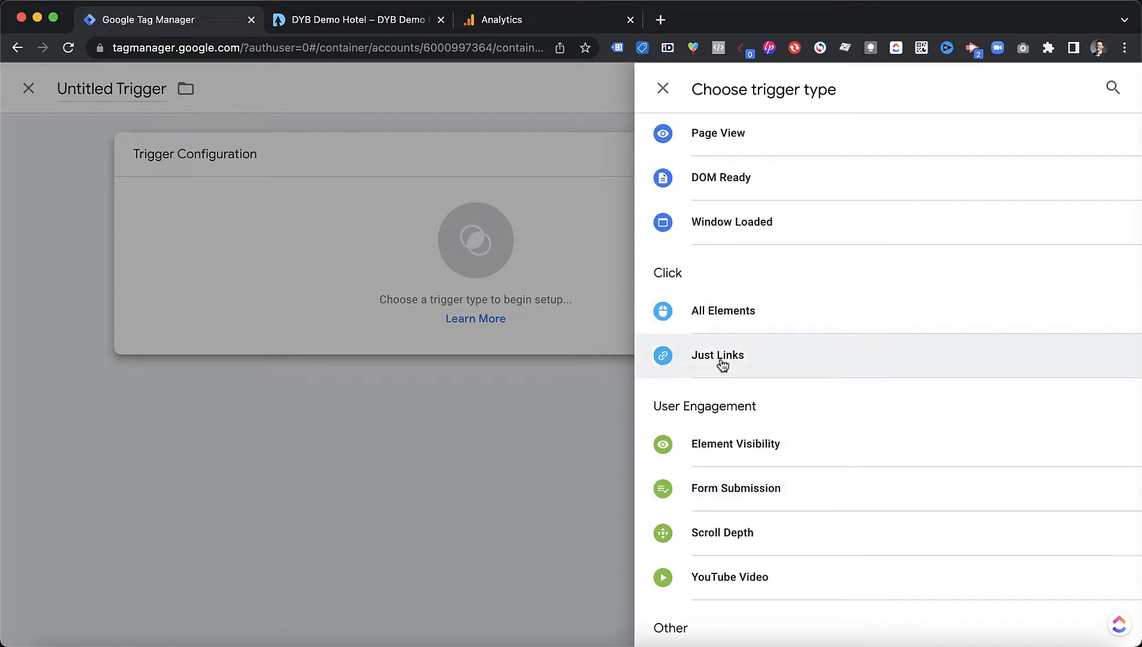
Check the footer telephone link on the demo hotel site and return to the trigger type choice
left_click(343, 12)
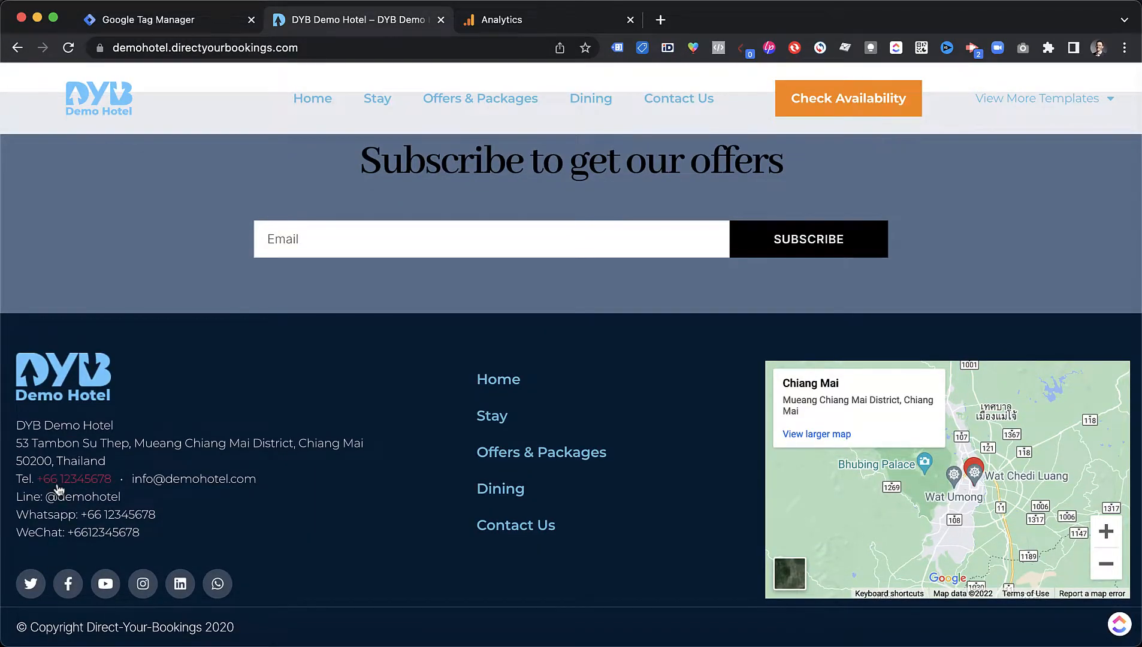
scroll(55, 491, "up", 1)
left_click(162, 18)
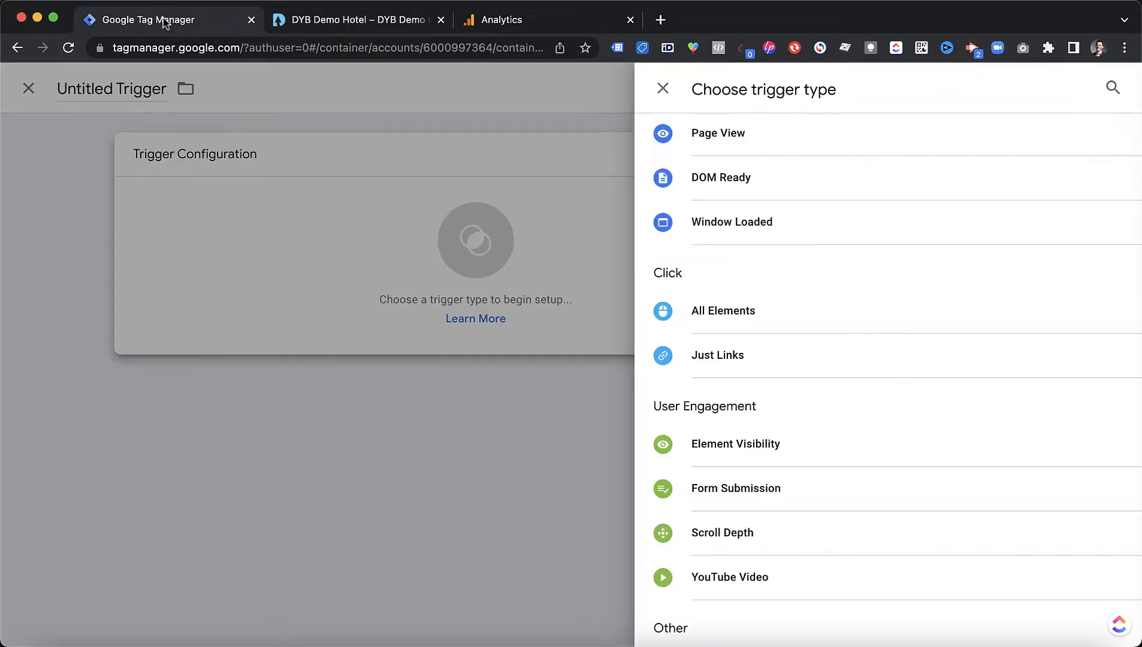
Set the new trigger's type to Click - Just Links and make it fire on Some Link Clicks only
left_click(724, 368)
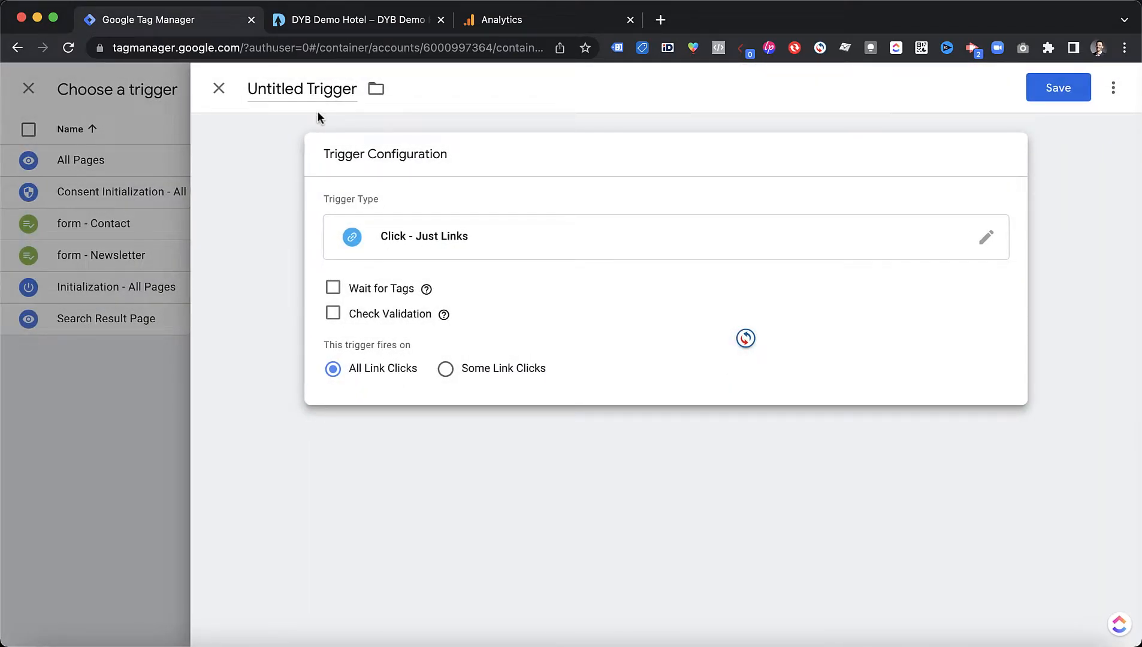
left_click(329, 19)
scroll(441, 214, "down", 1)
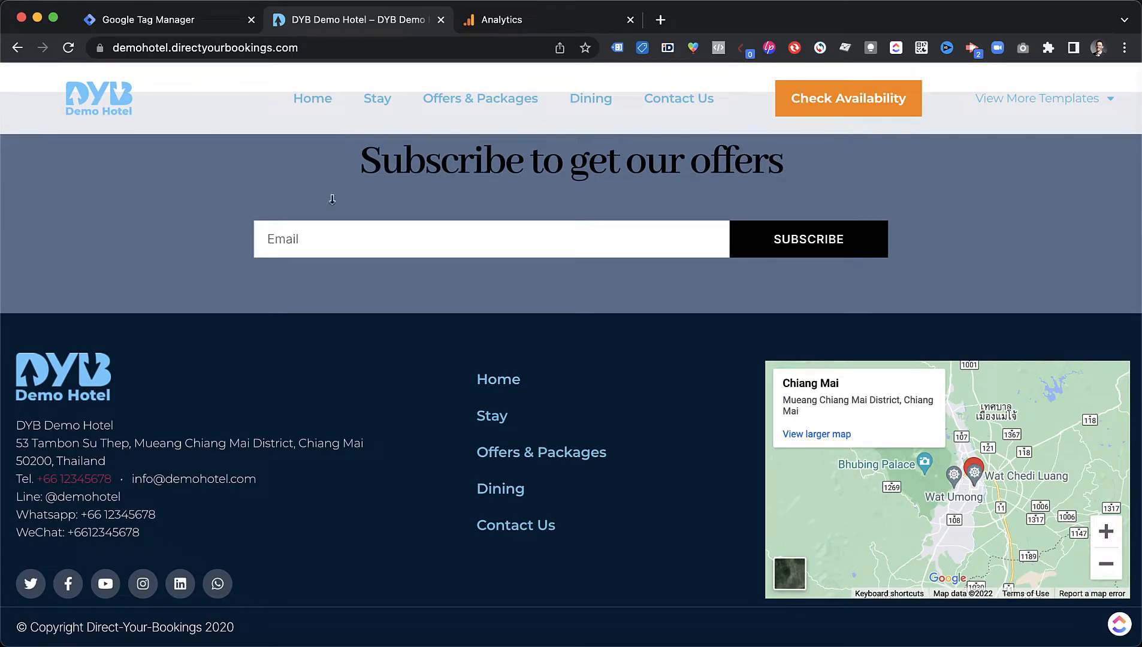
left_click(174, 25)
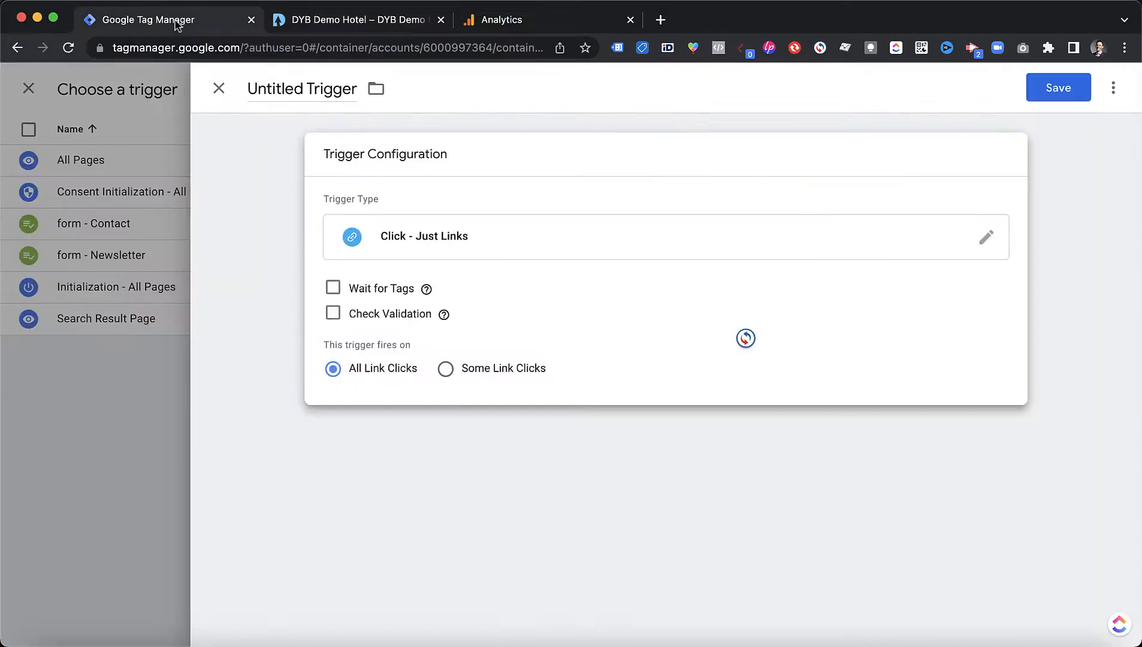
left_click(447, 371)
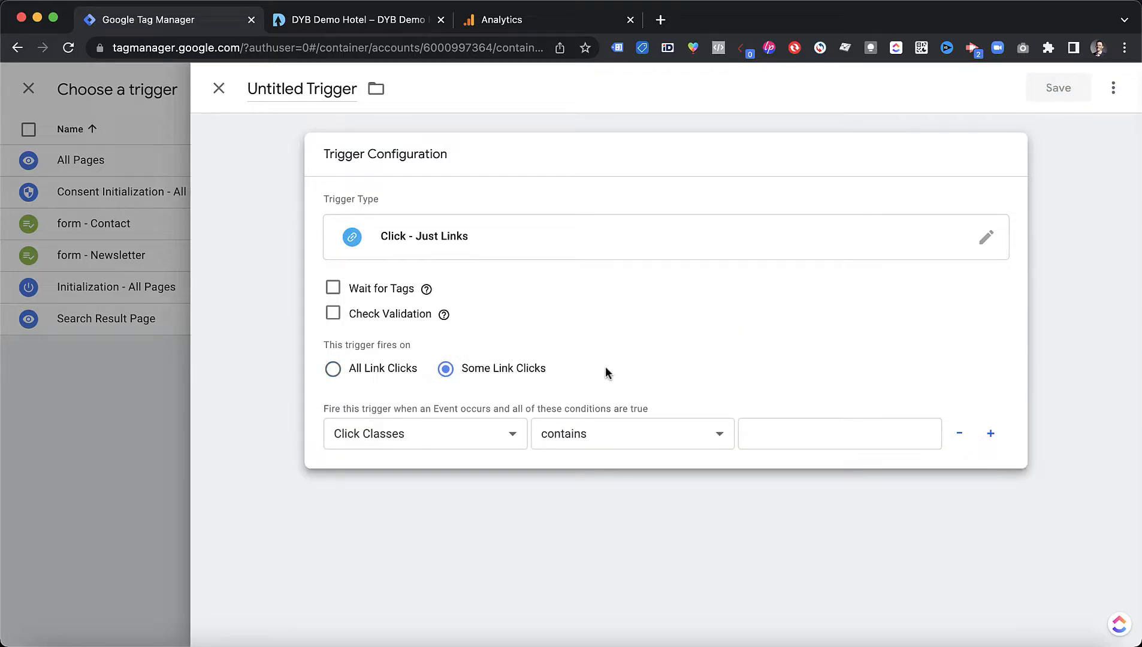
Set the firing condition to Click URL contains "tel:" and check it against the phone link in the demo hotel site's footer
left_click(423, 436)
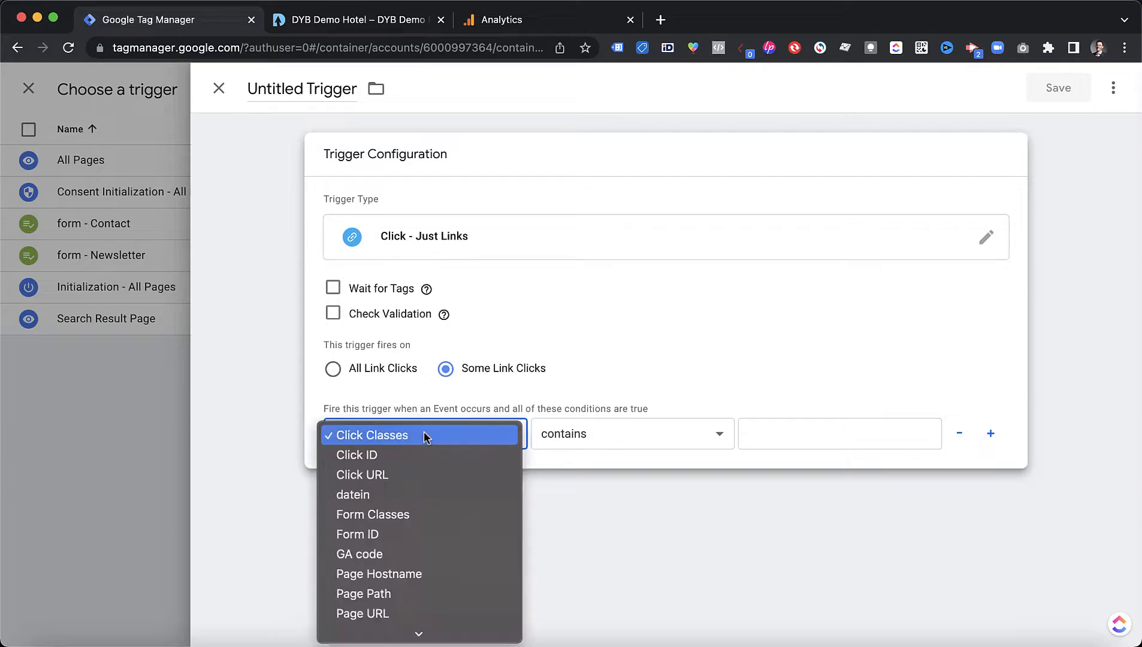
left_click(415, 476)
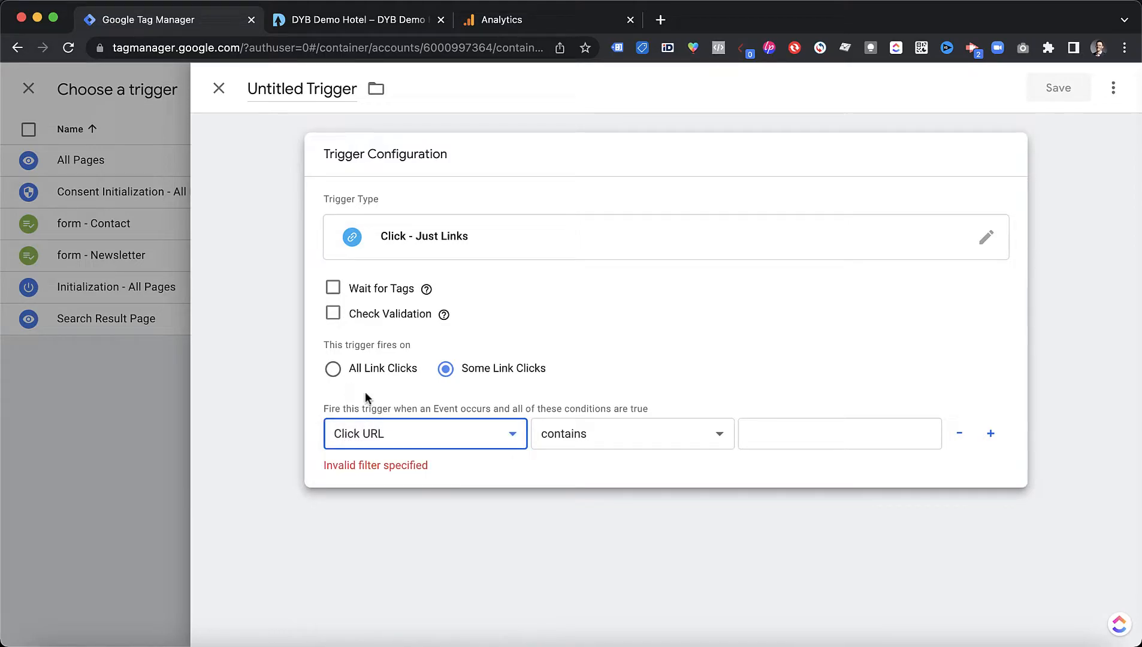
left_click(773, 436)
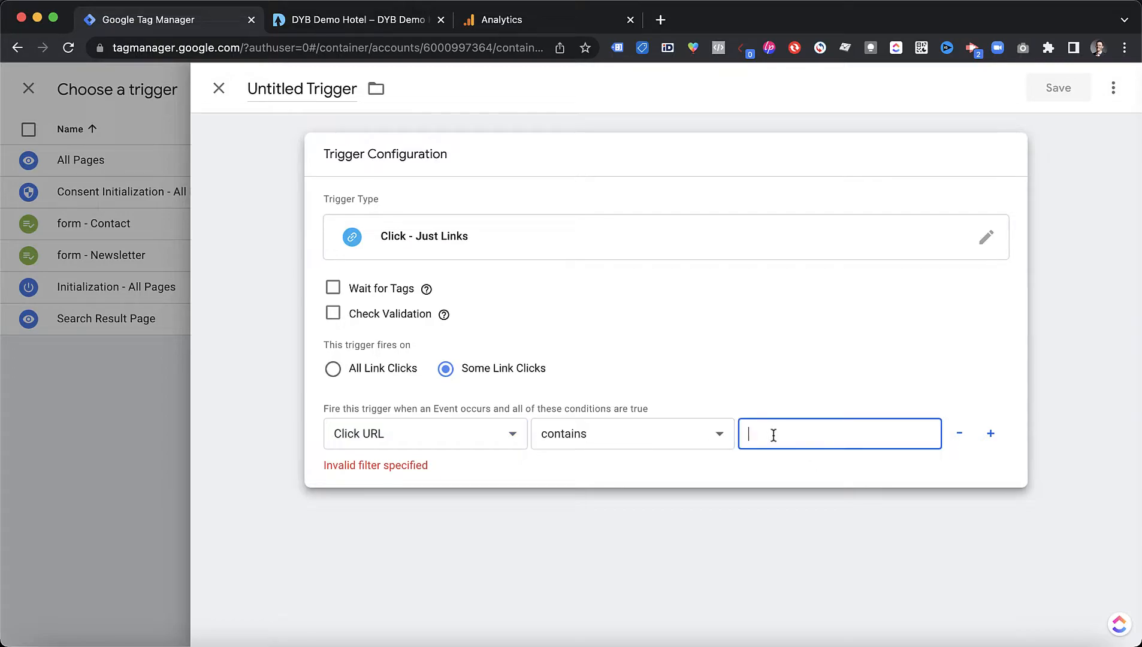
type("tel:")
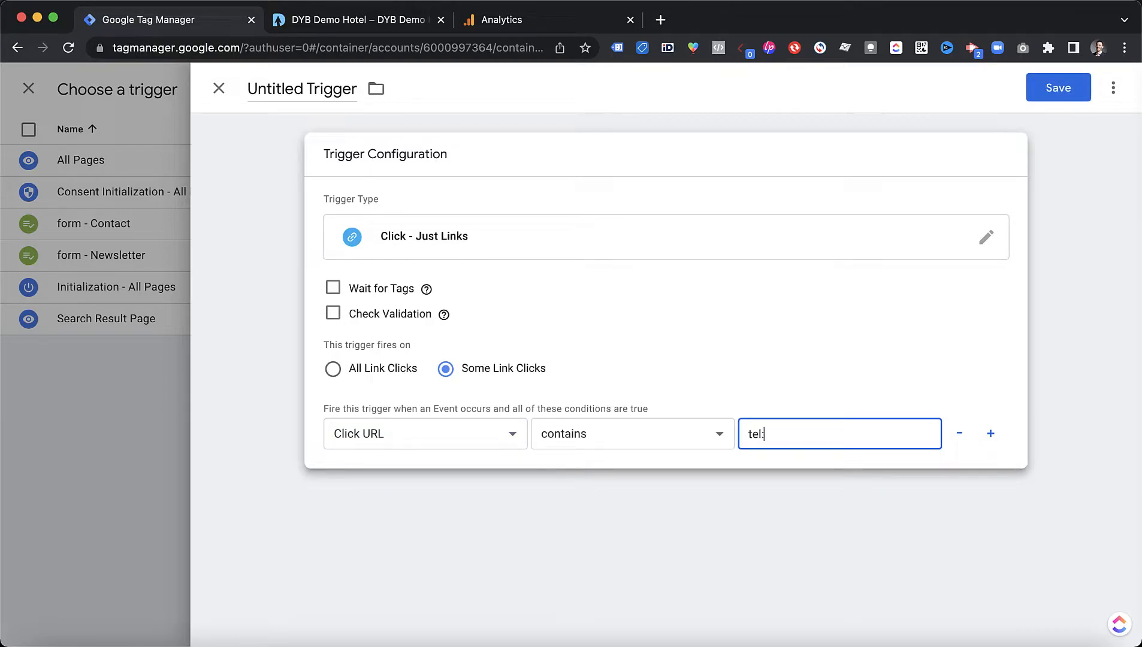
left_click(340, 24)
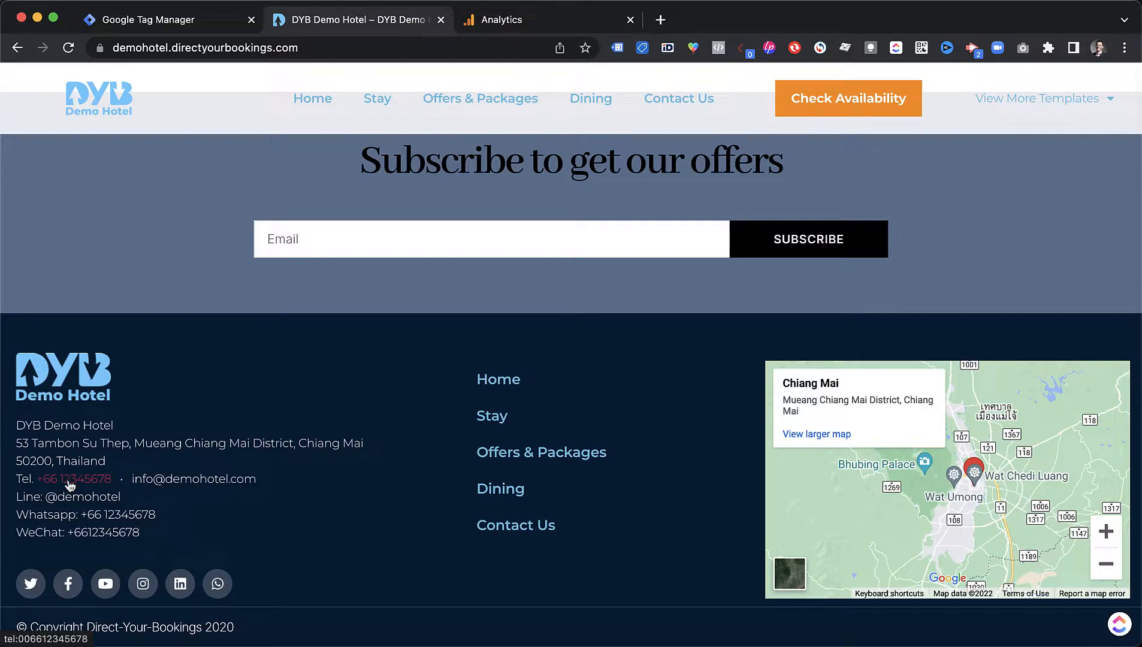
left_click(164, 19)
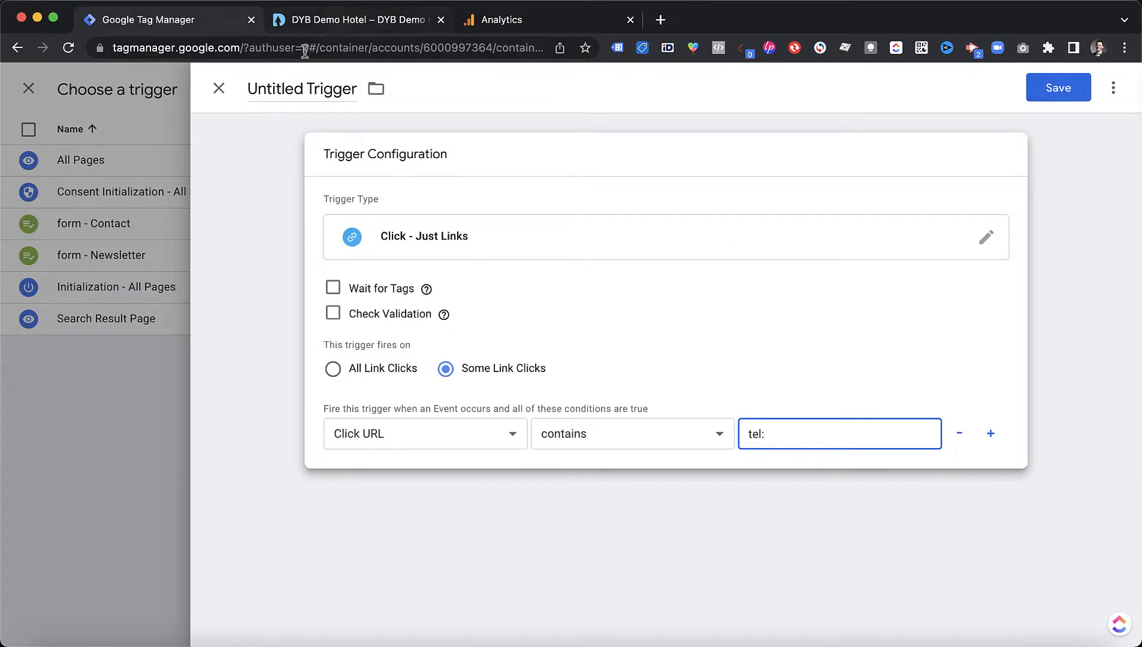
Name the trigger "click - Phone", save it, and save the UA - Event - Phone Click tag that uses it
left_click(306, 90)
type("cli")
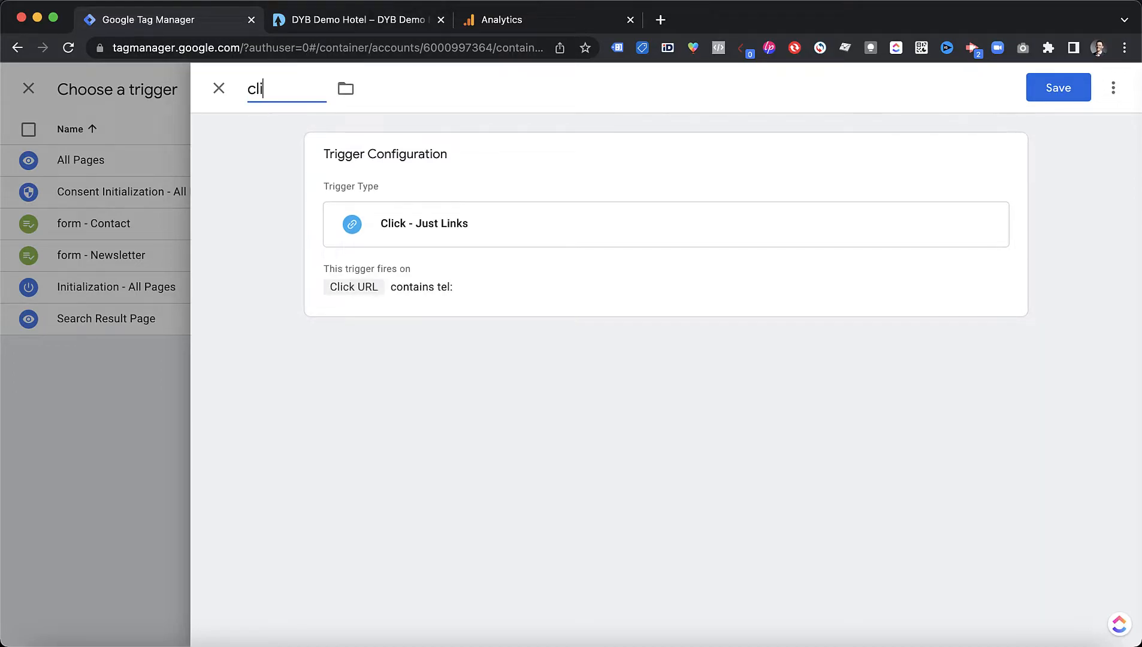
type("ck - Phone")
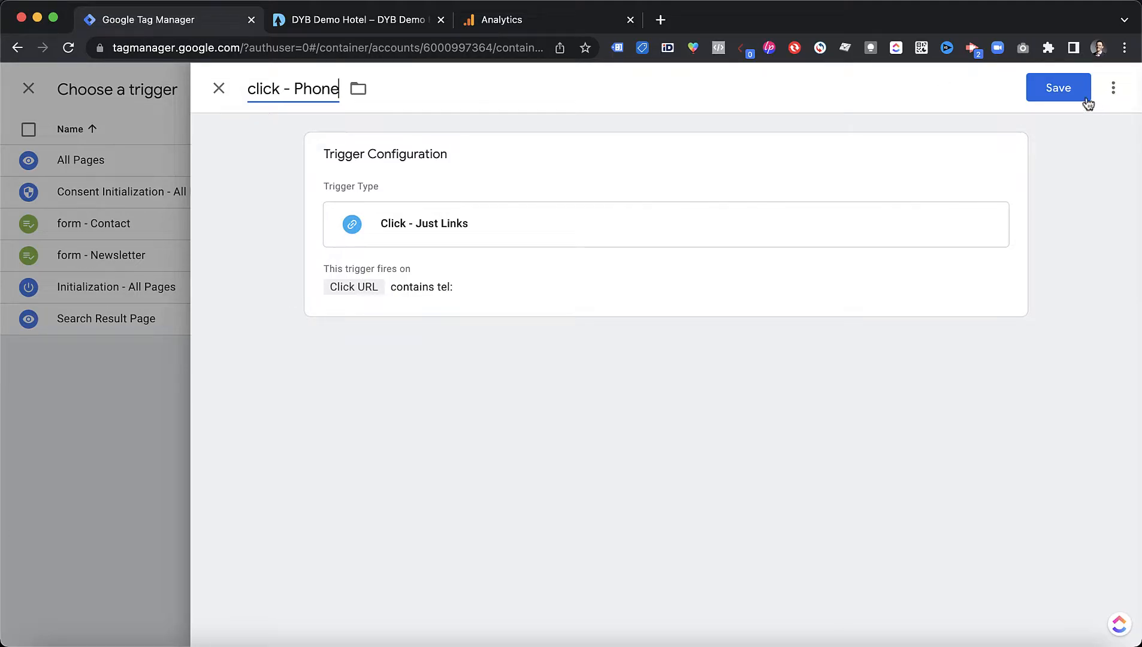
left_click(1064, 89)
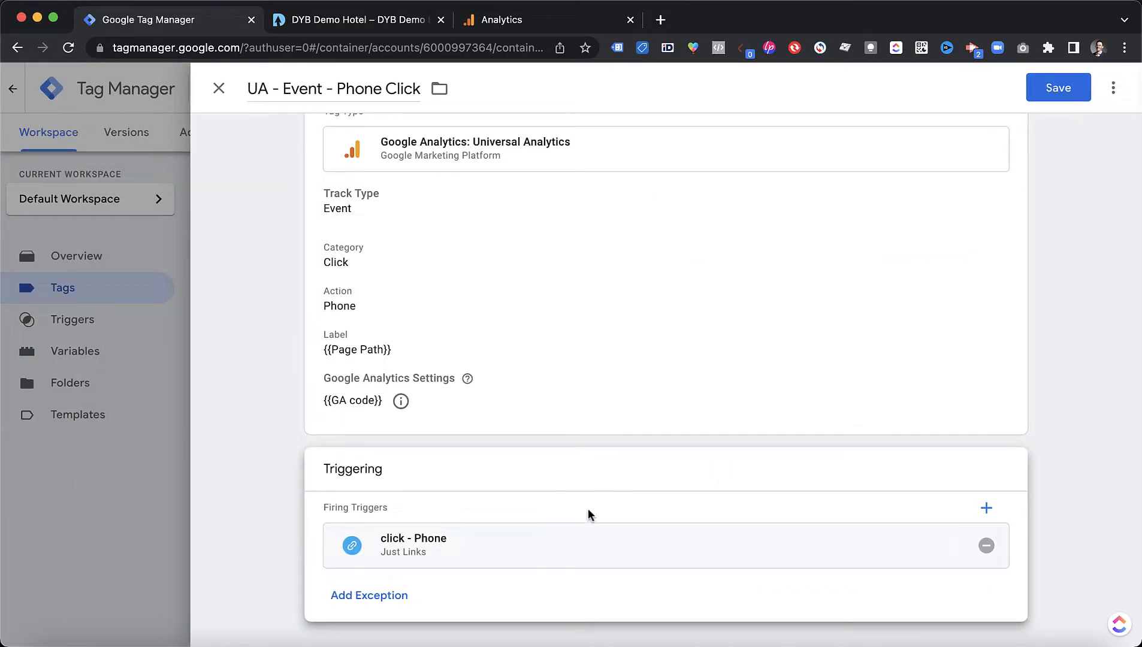
left_click(1059, 88)
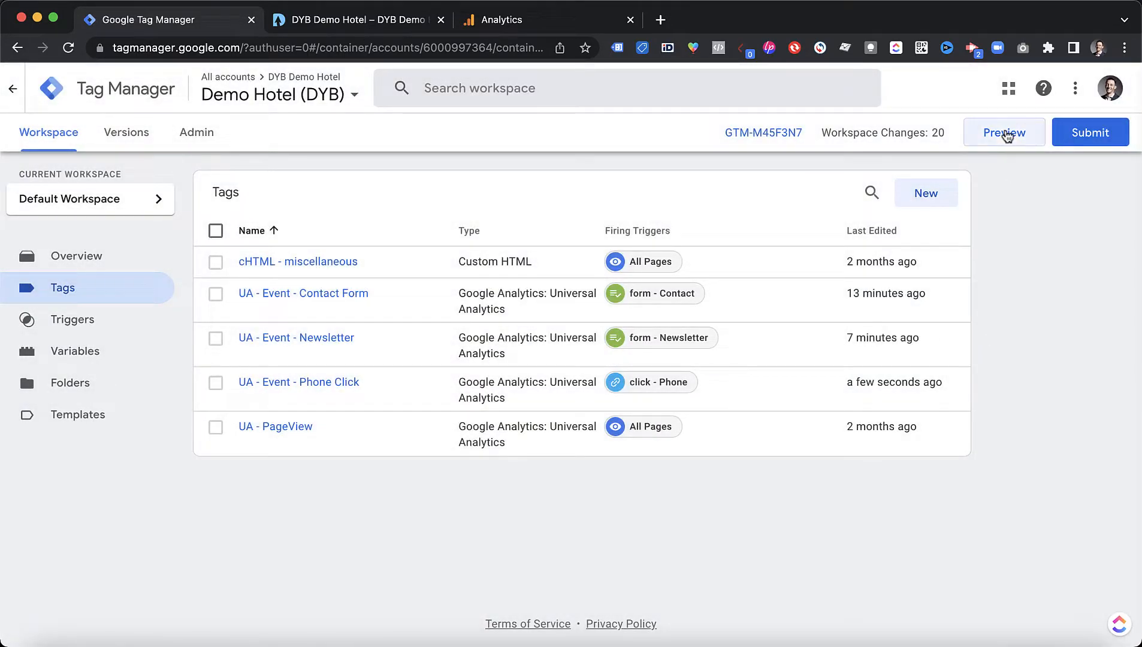
Close the old demo hotel website page before previewing the container
left_click(1006, 133)
key("ctrl+Tab")
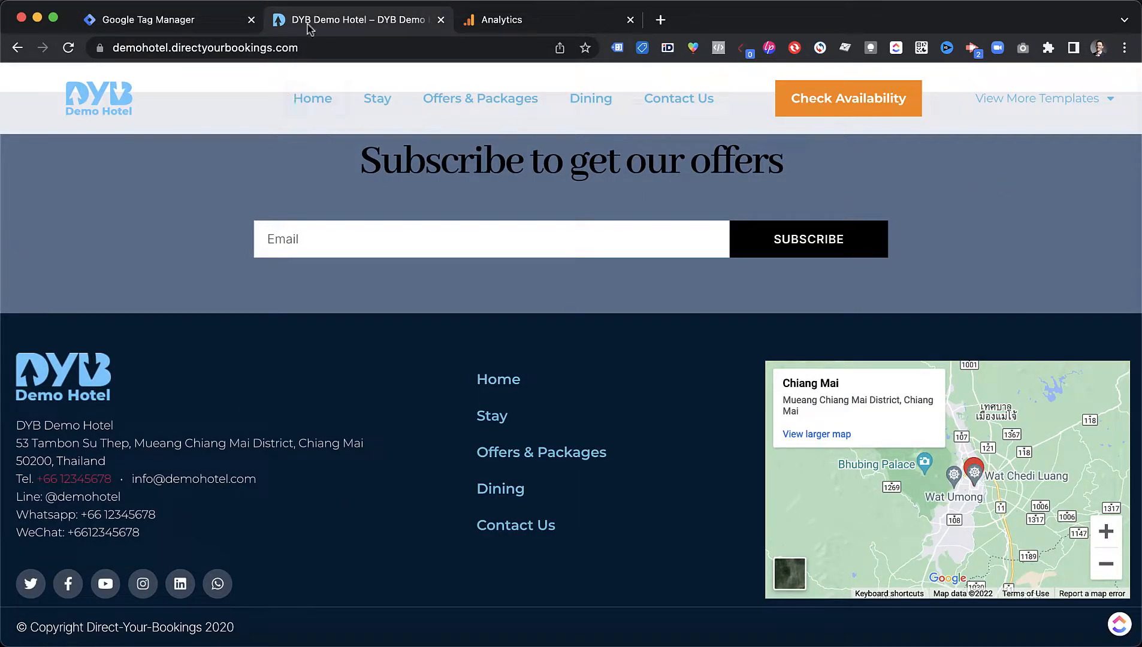
left_click(192, 25)
left_click(1000, 135)
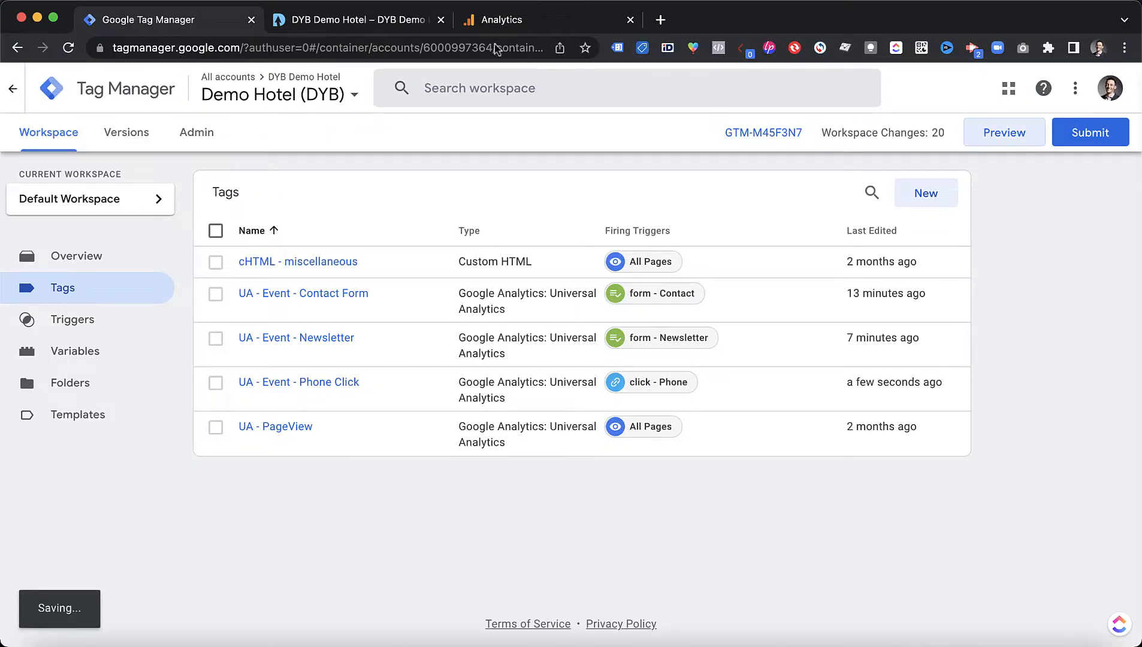
key("ctrl+Tab")
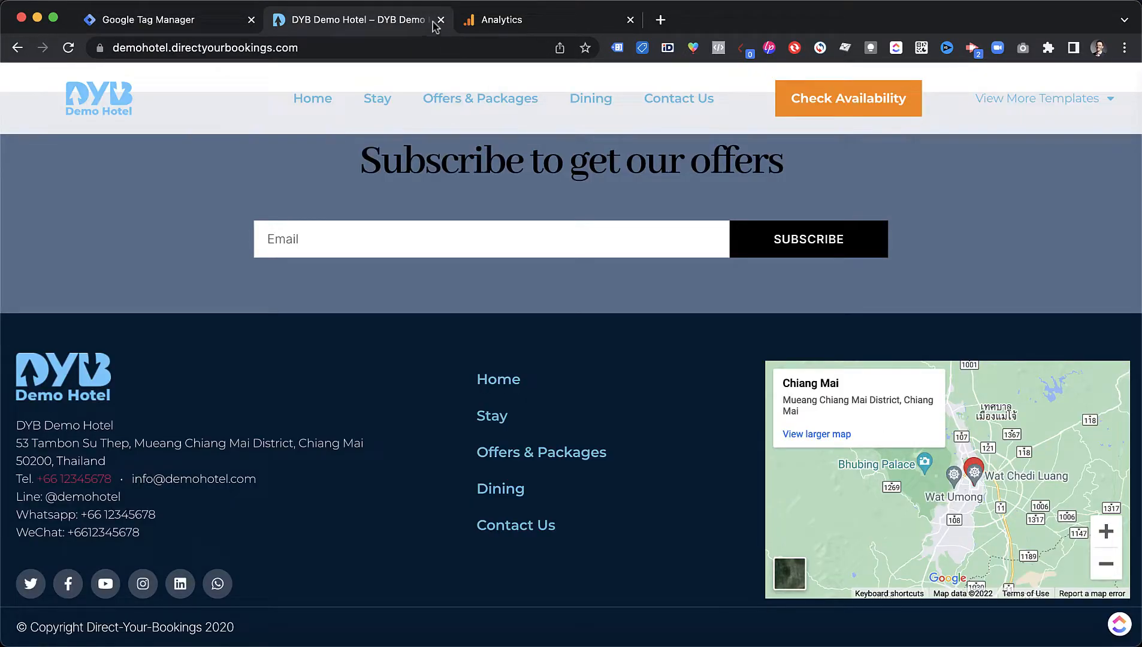
key("ctrl+w")
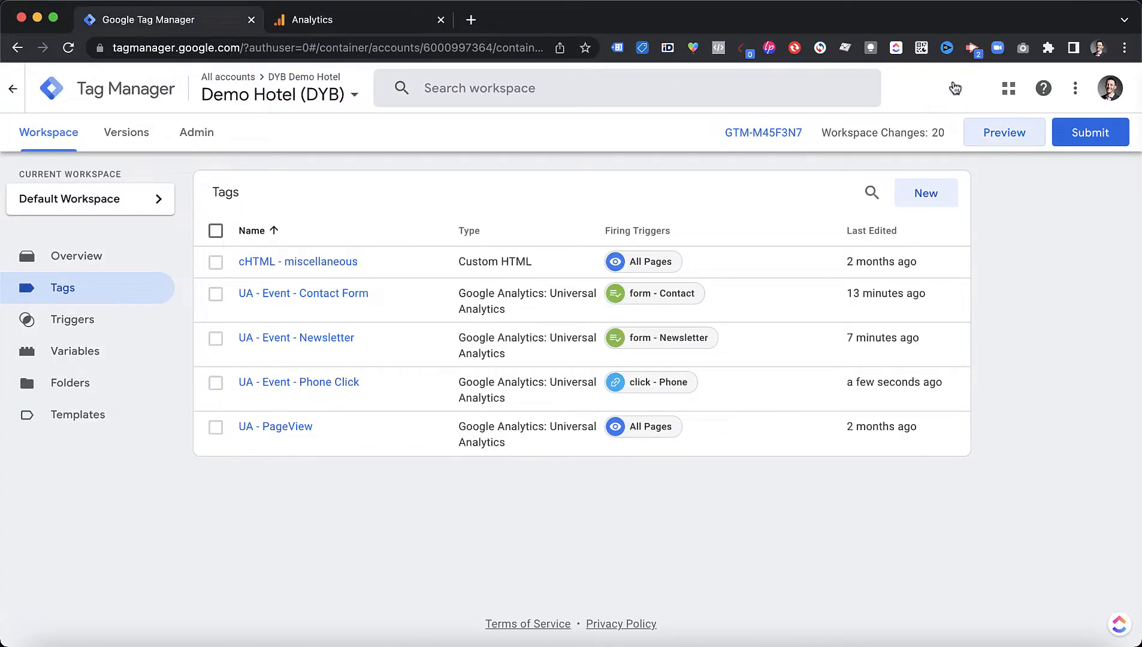
left_click(1006, 135)
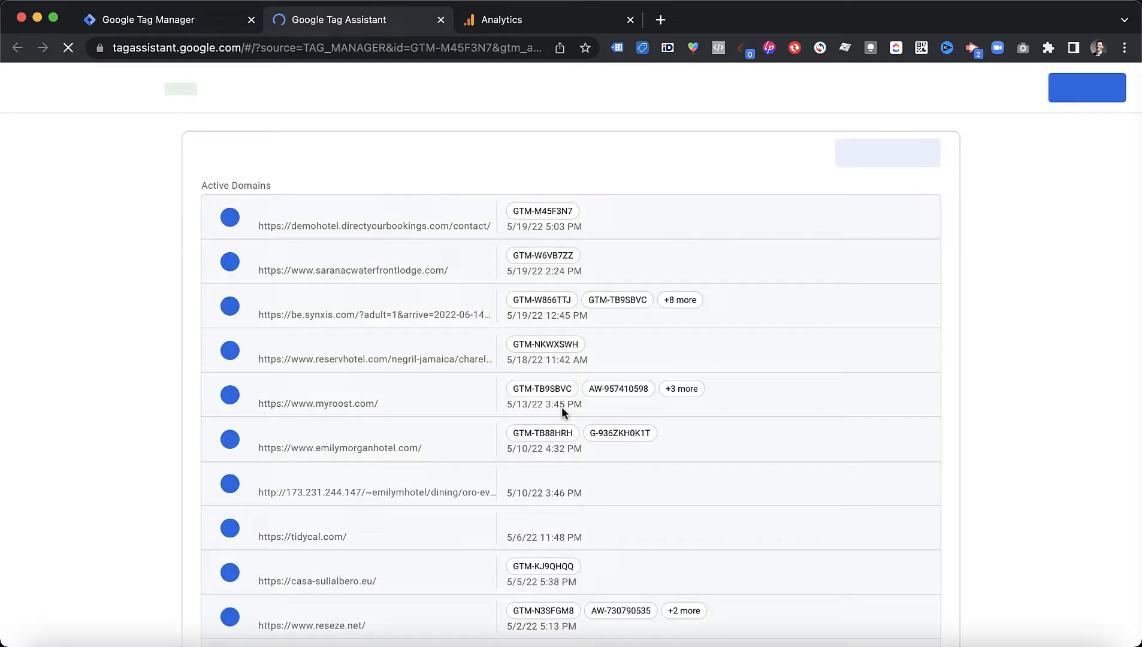
left_click_drag(611, 451, 565, 452)
key("BackSpace")
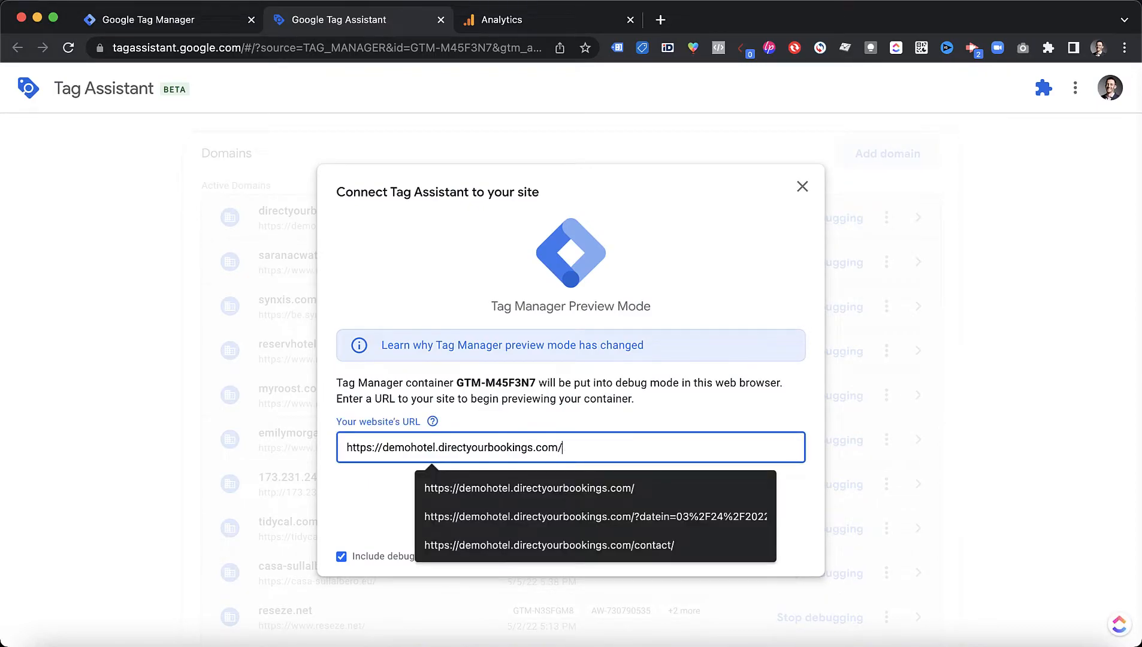
key("Return")
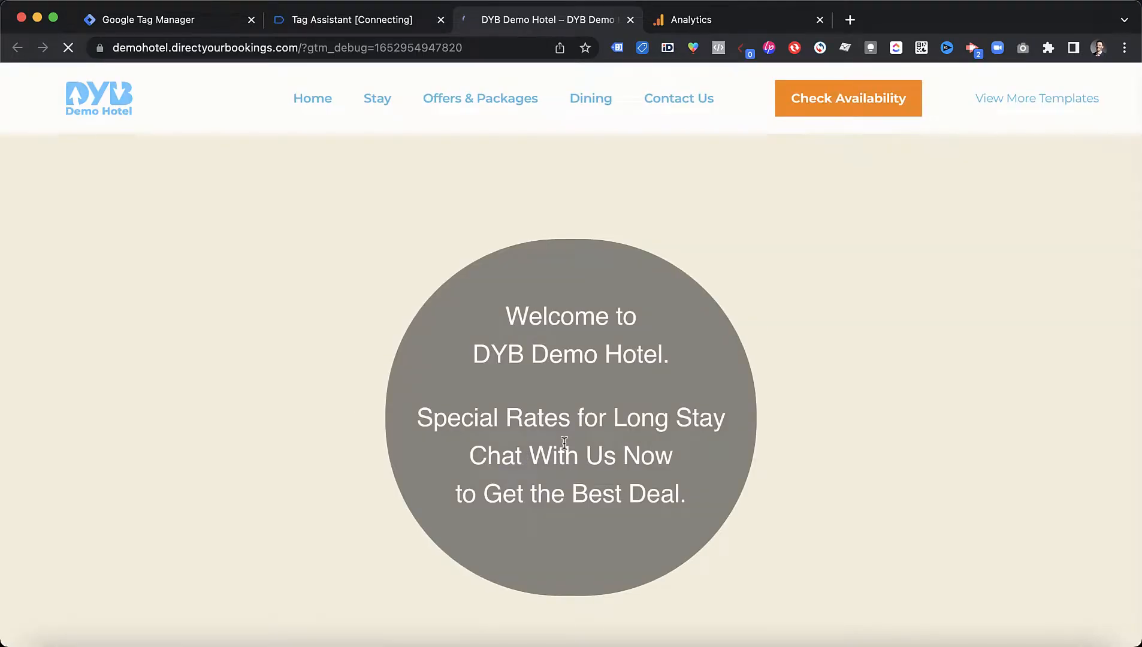
Find the phone link in the previewed site's footer, then examine the Window Loaded event's tags in Tag Assistant
scroll(321, 367, "down", 20)
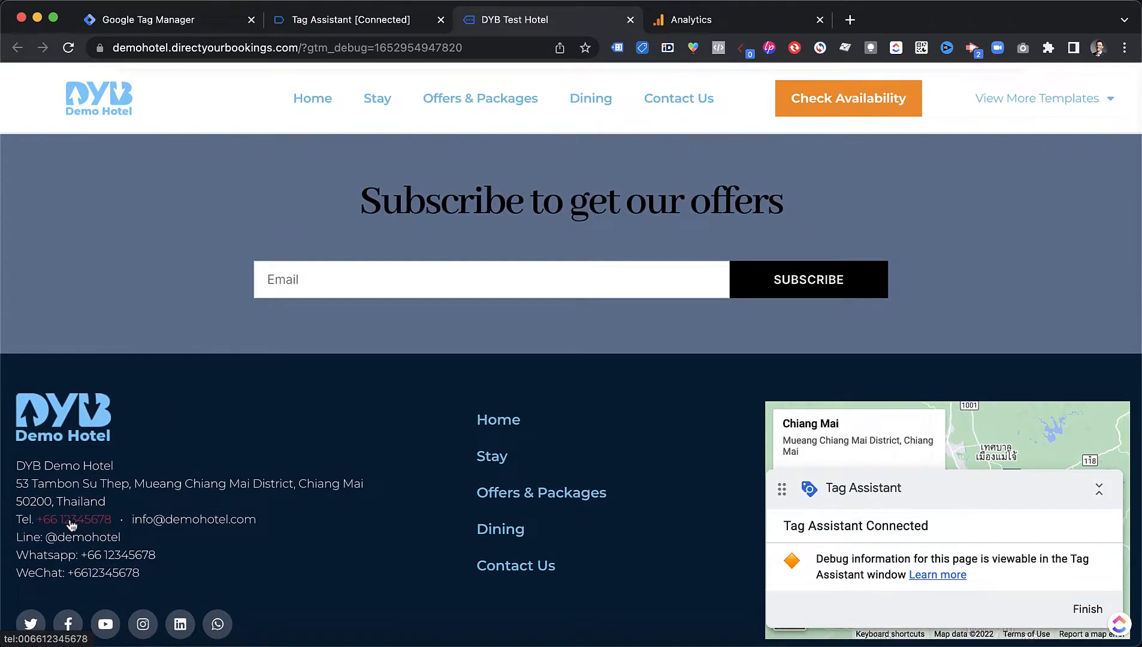
left_click(327, 25)
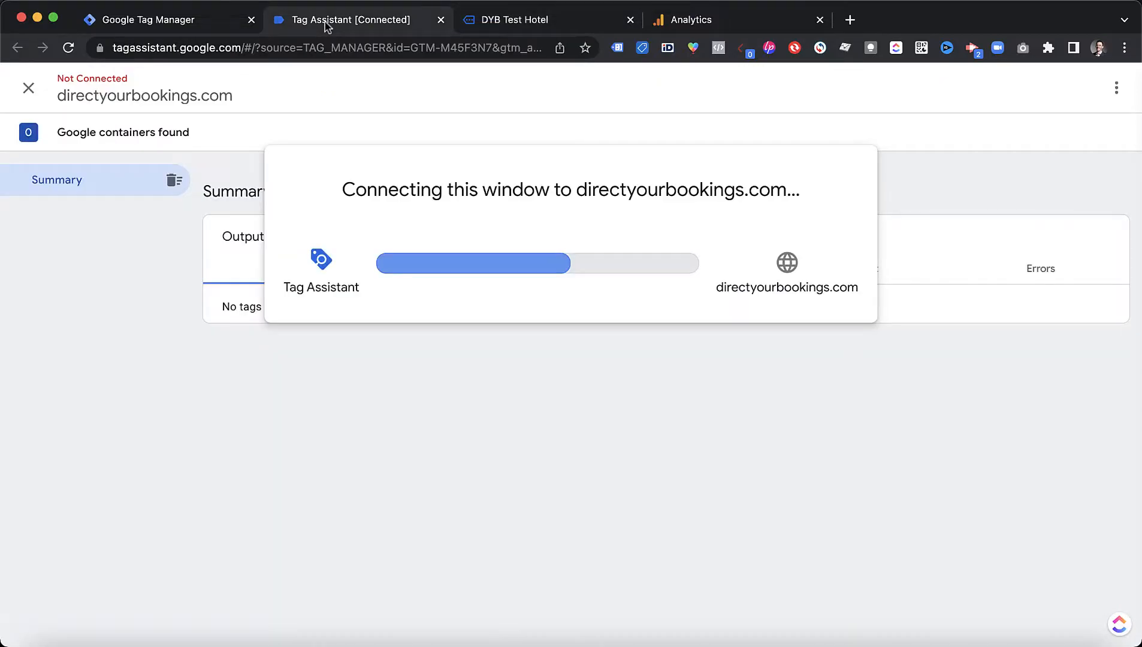
left_click(571, 363)
left_click(85, 249)
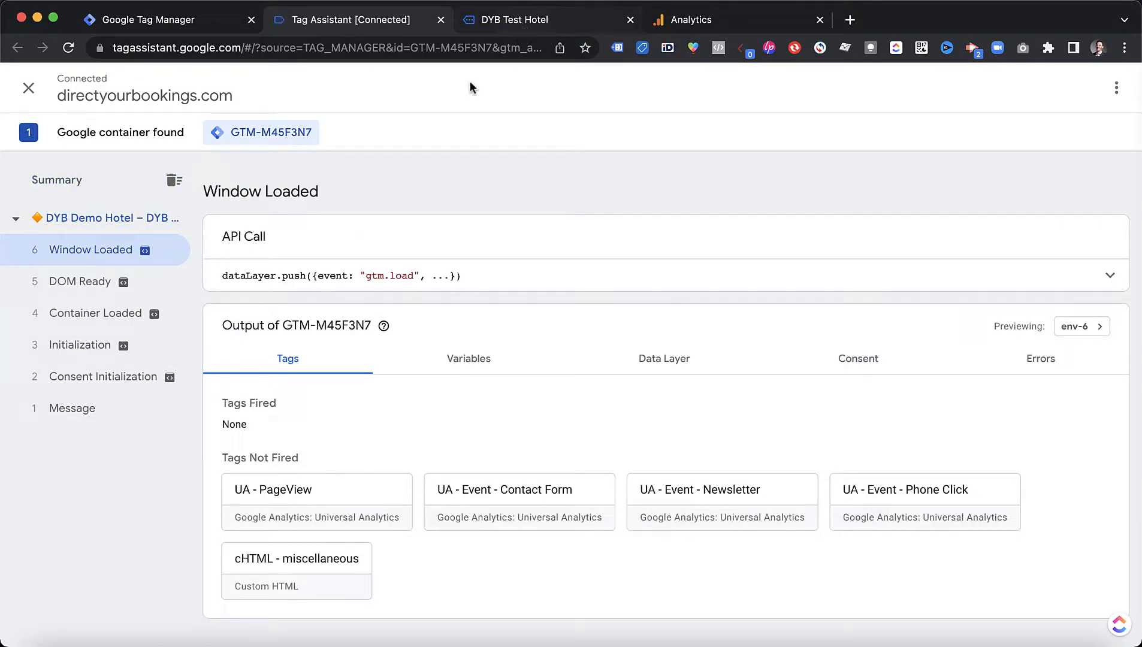
Test the telephone link in the demo hotel's footer and view the resulting Link Click event in Tag Assistant
left_click(519, 21)
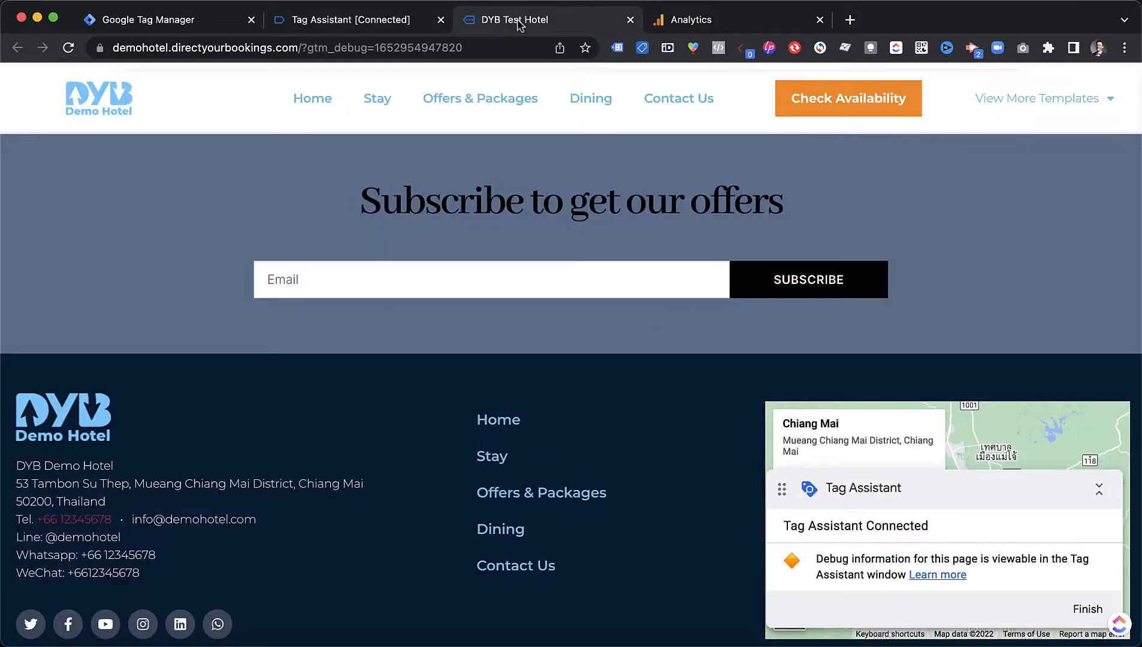
left_click(69, 526)
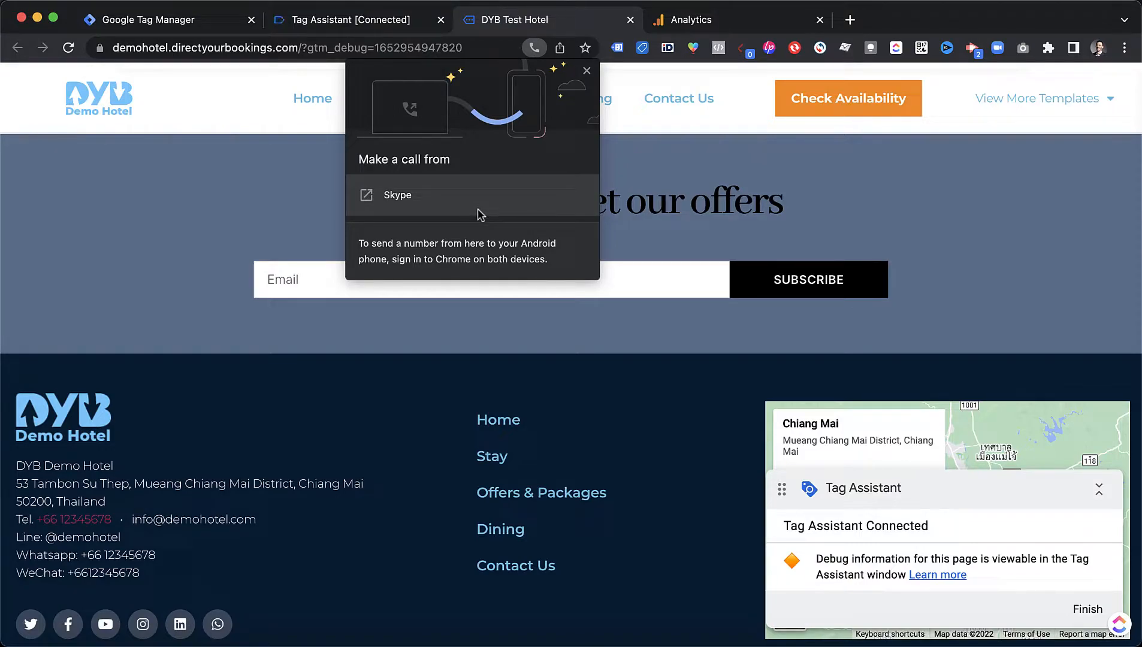
left_click(348, 23)
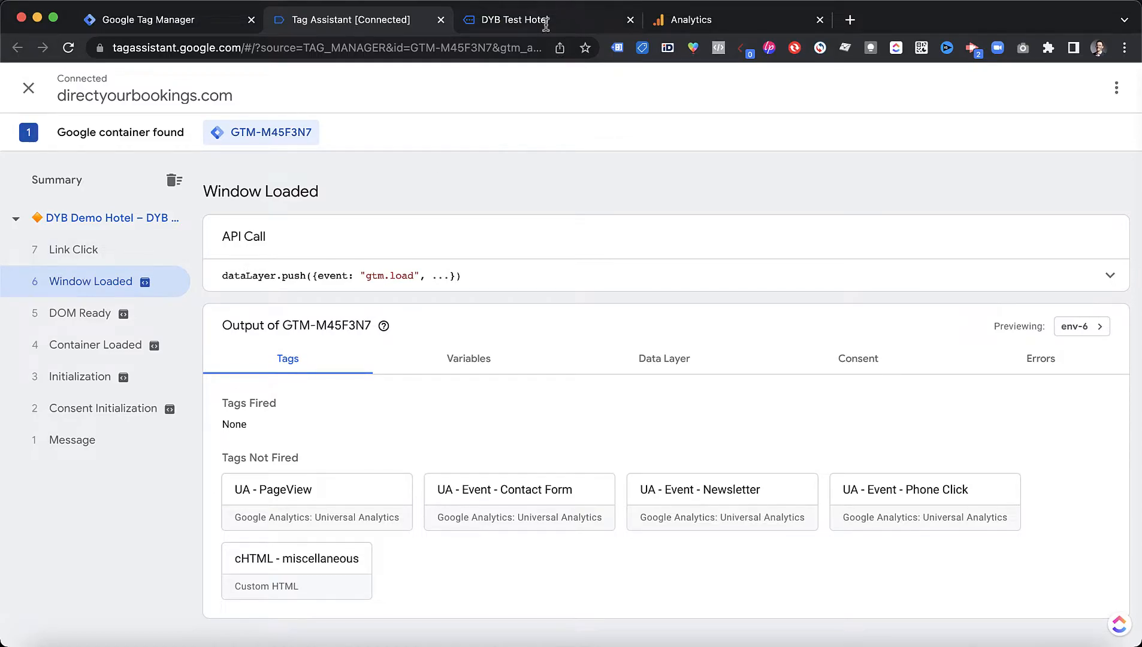
left_click(86, 256)
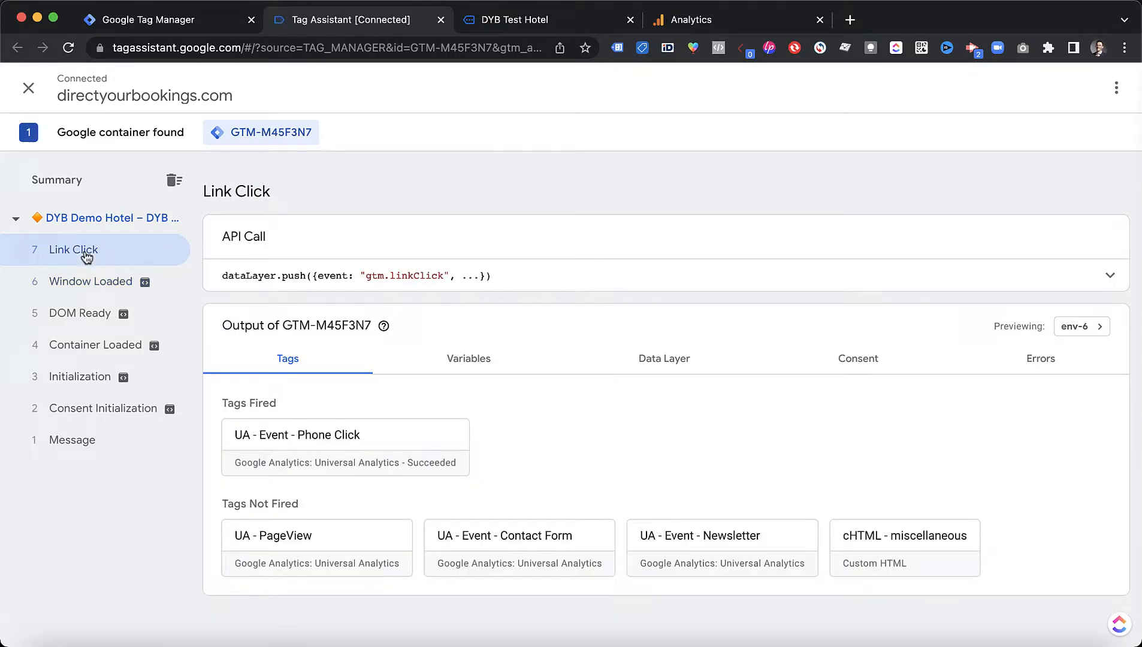
Examine the full properties of the fired UA - Event - Phone Click tag, including its category and action
left_click(327, 453)
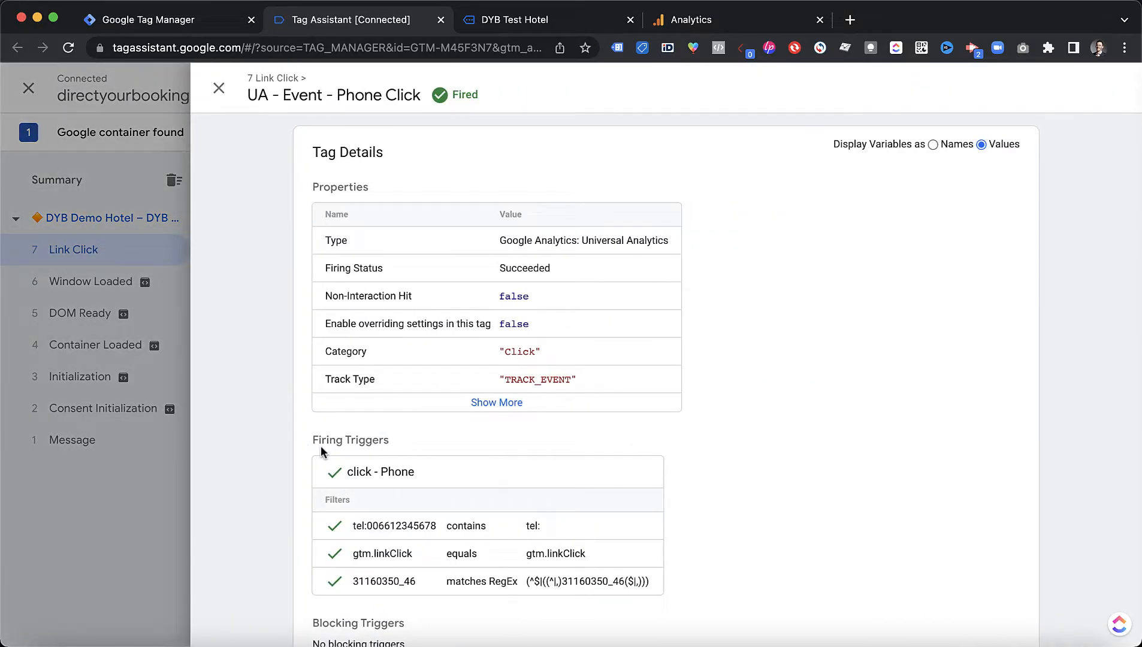
left_click(502, 401)
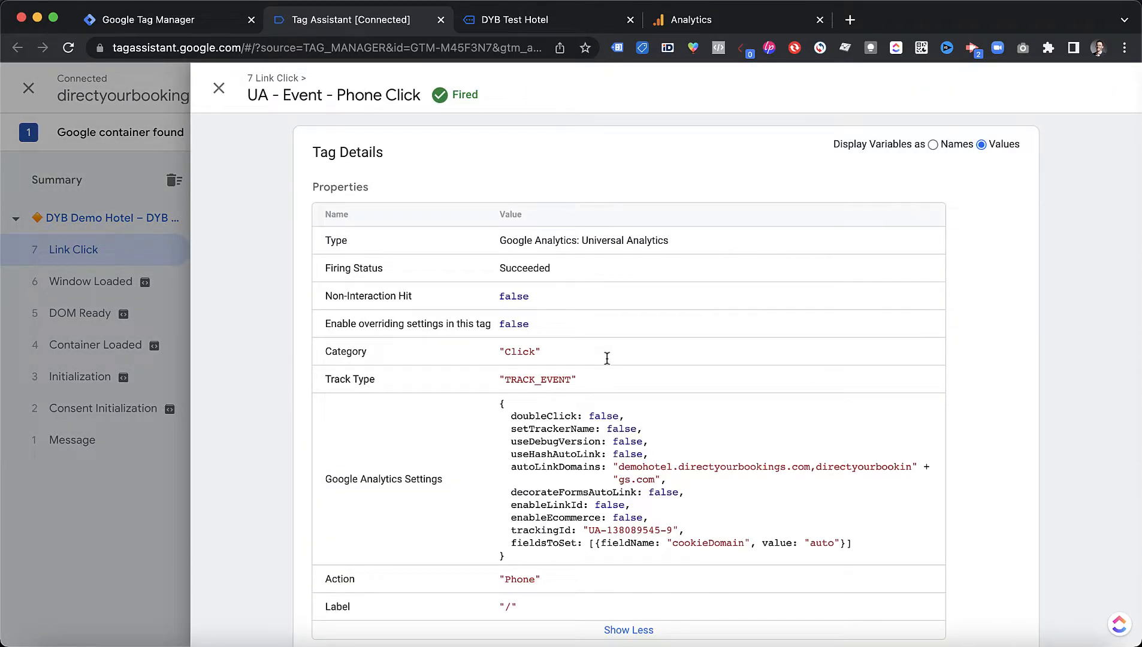
scroll(607, 358, "down", 2)
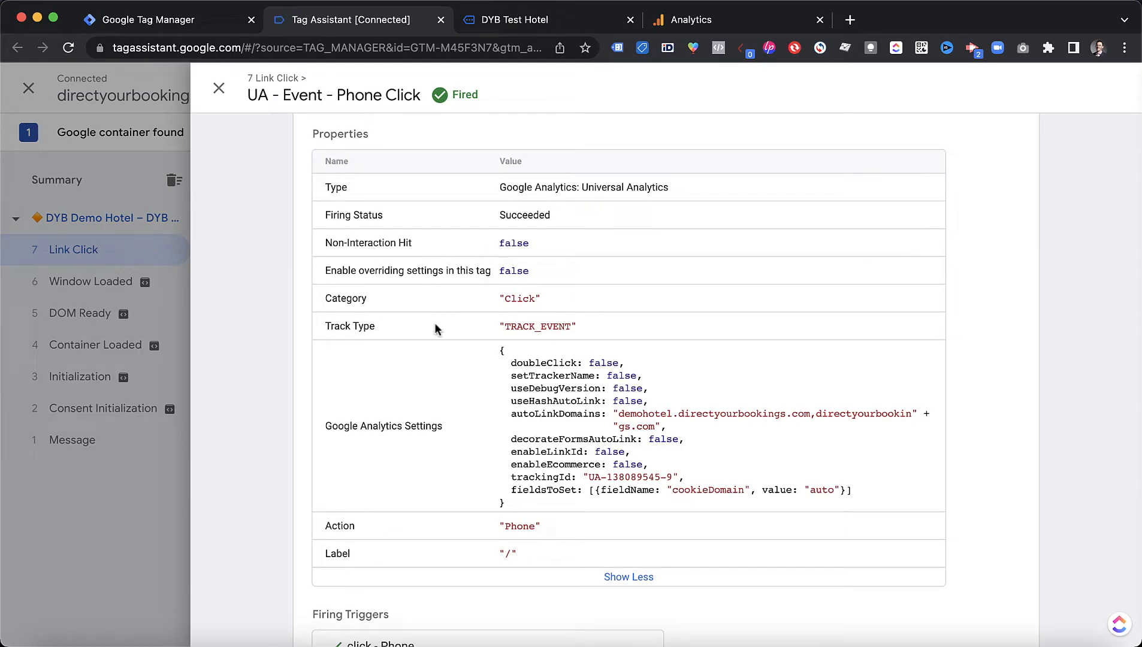
double_click(538, 303)
scroll(515, 302, "up", 1)
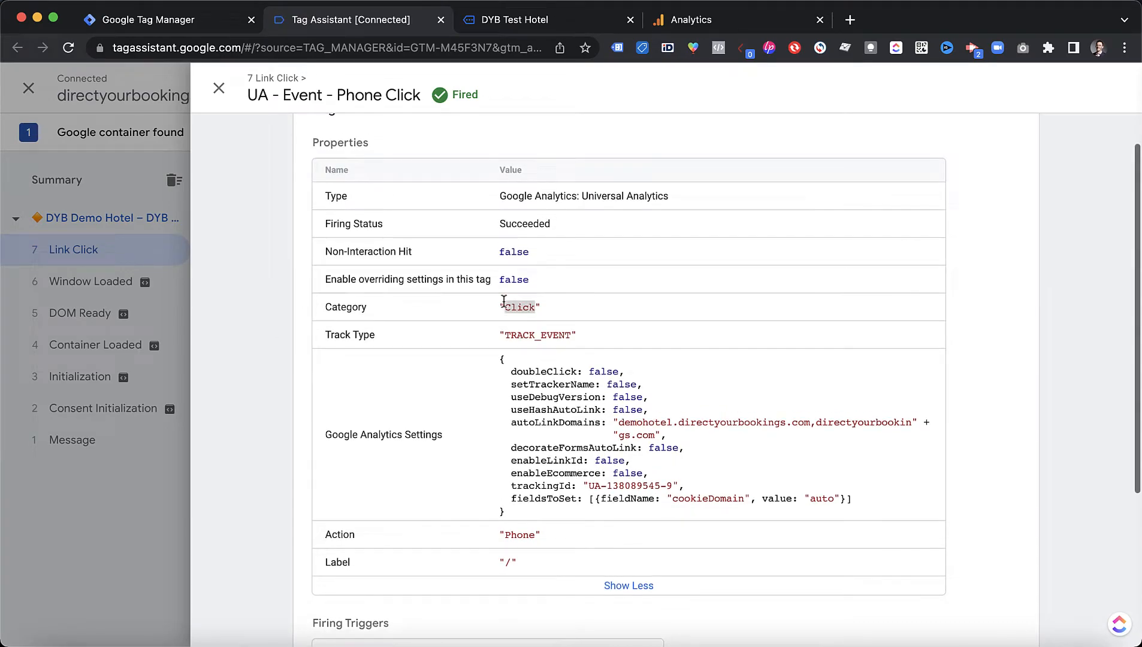
double_click(525, 533)
scroll(450, 552, "up", 1)
scroll(510, 573, "up", 1)
Switch to Google Analytics and filter the realtime events report by the Click event category
left_click(540, 21)
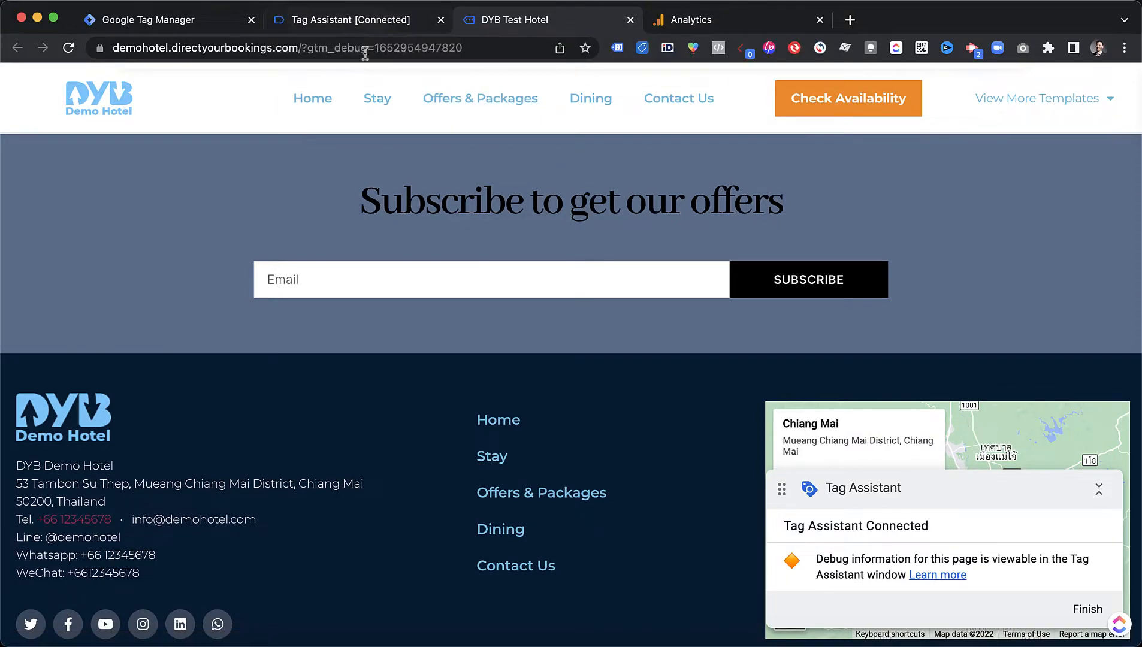
left_click(711, 21)
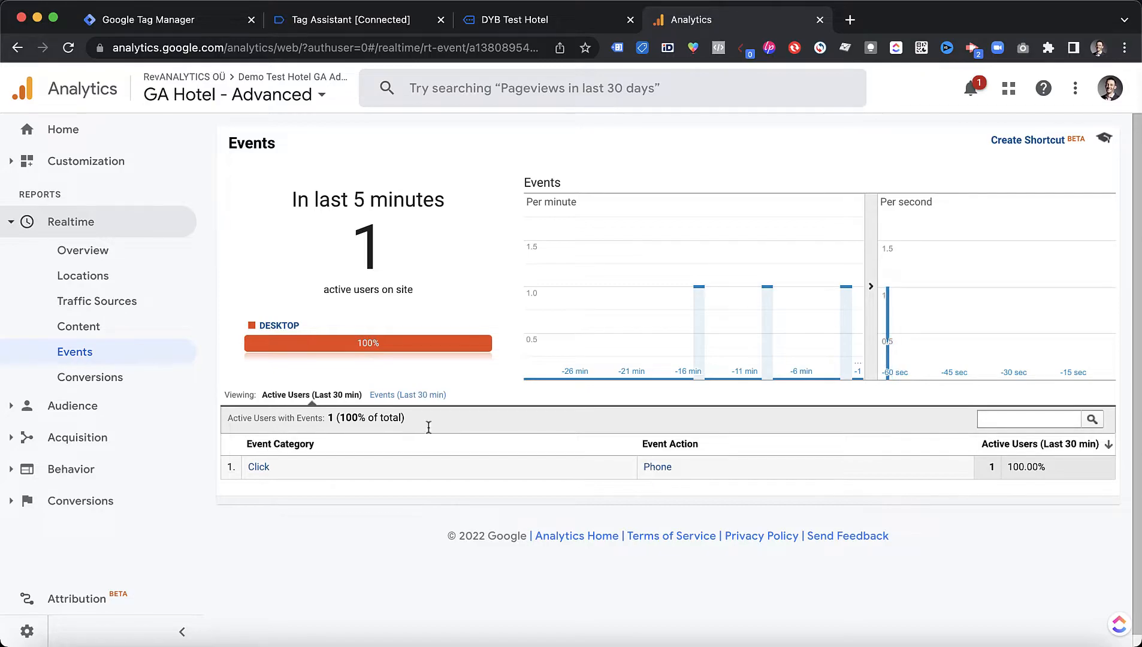
left_click(256, 470)
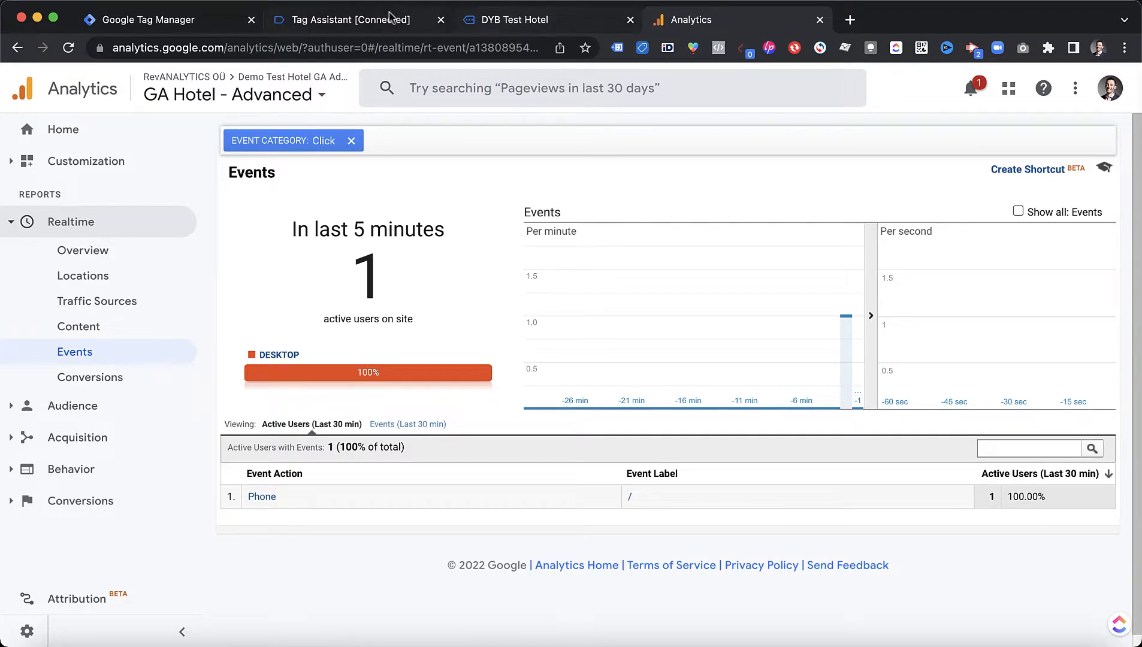
Open the Stay page of the previewed demo hotel site and find the phone link in its footer
left_click(489, 20)
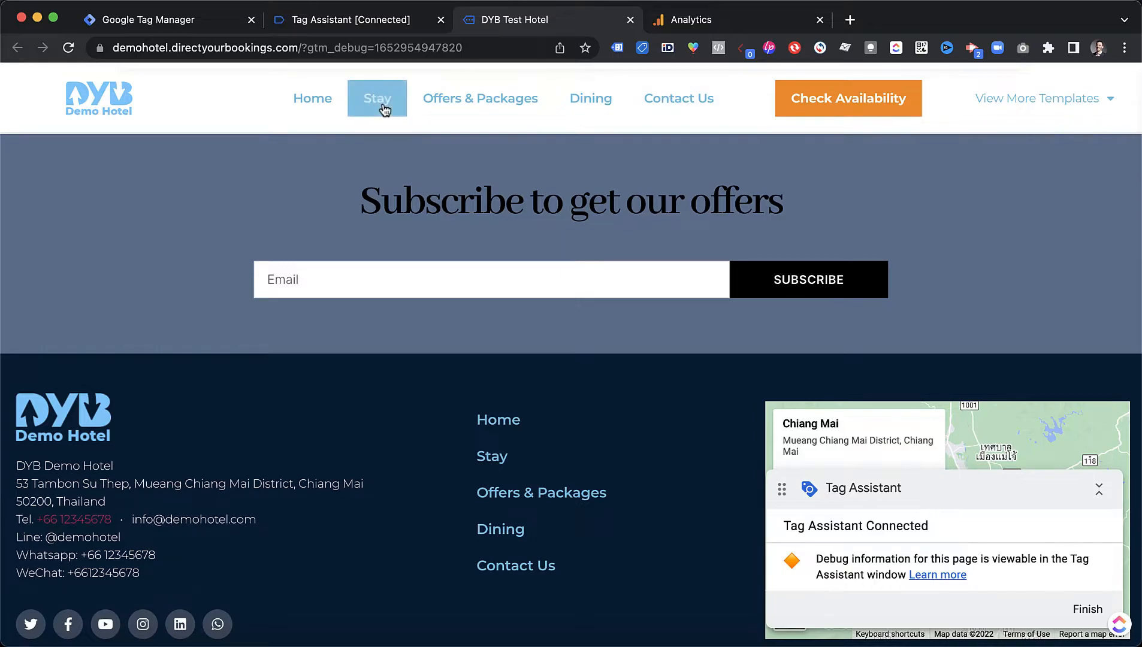
left_click(368, 108)
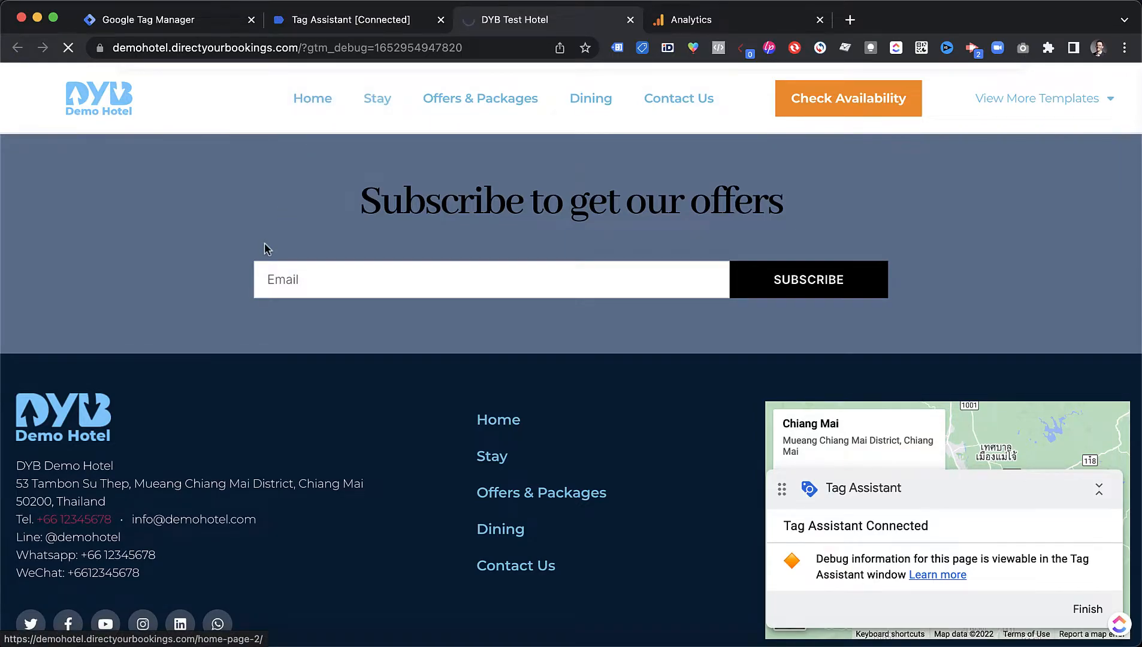
scroll(324, 334, "down", 1)
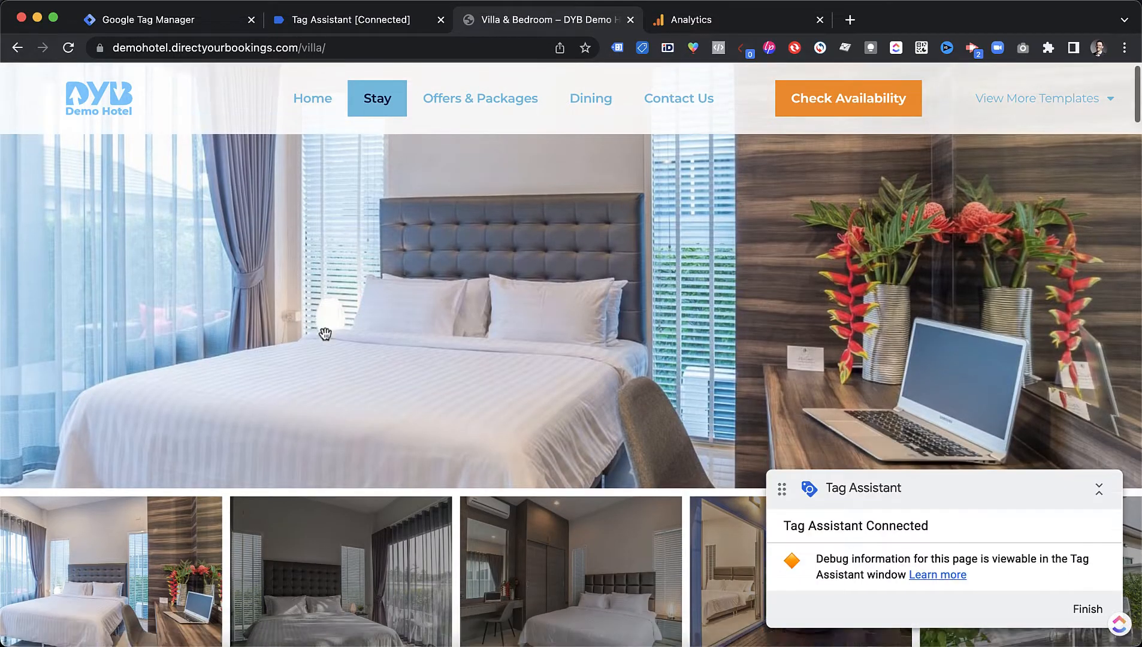
scroll(325, 334, "down", 20)
scroll(333, 330, "down", 10)
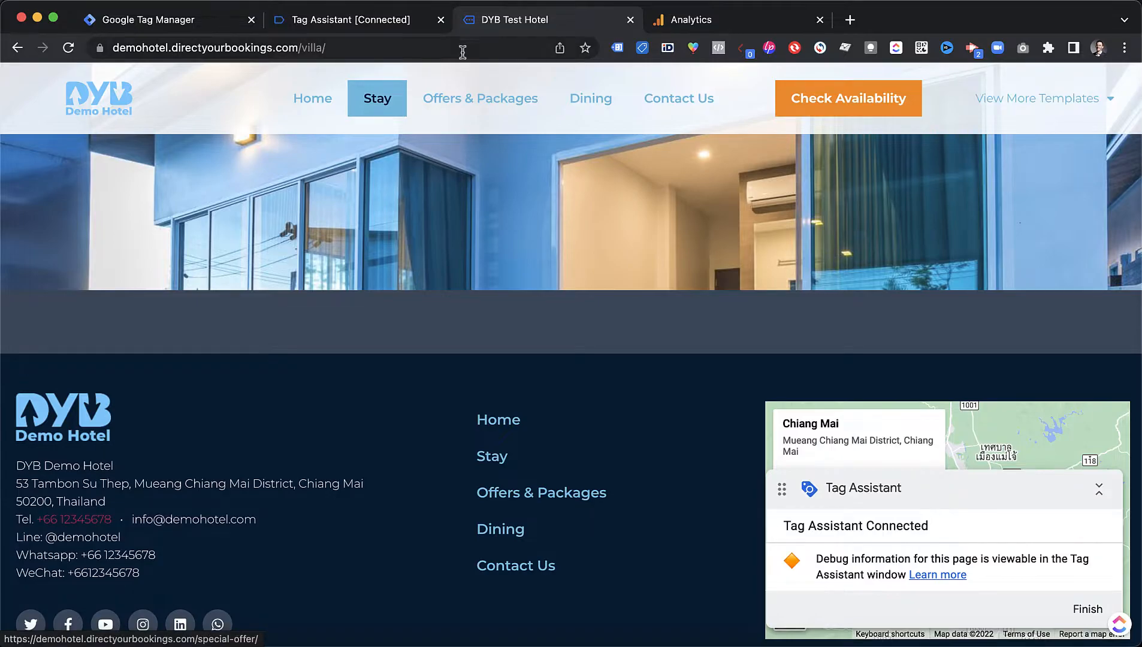
Examine the tags of the Villa & Bedroom page's Window Loaded event in Tag Assistant
left_click(366, 25)
left_click(219, 89)
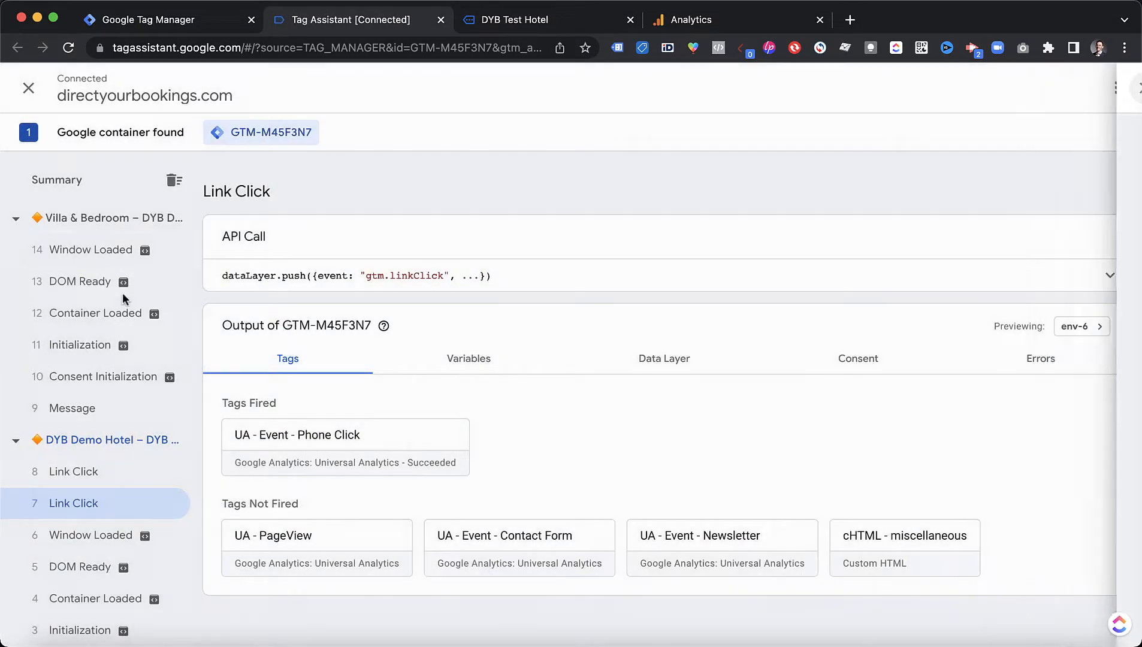
left_click(93, 250)
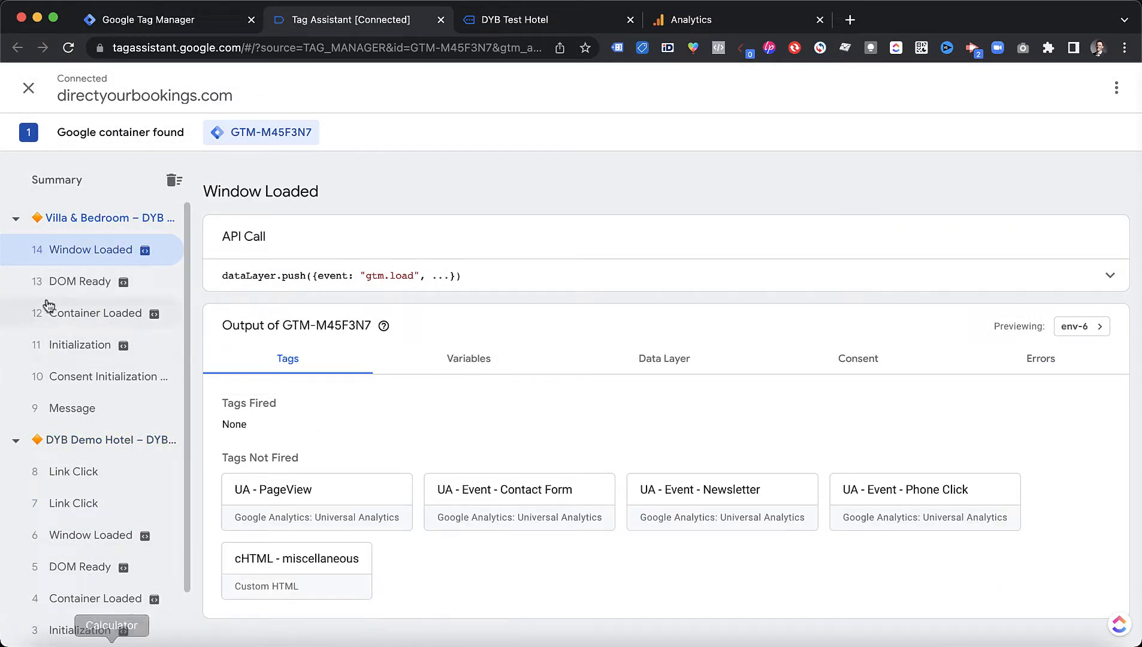
Test the telephone link in the Stay page's footer and view the resulting Link Click event in Tag Assistant
left_click(522, 24)
left_click(75, 525)
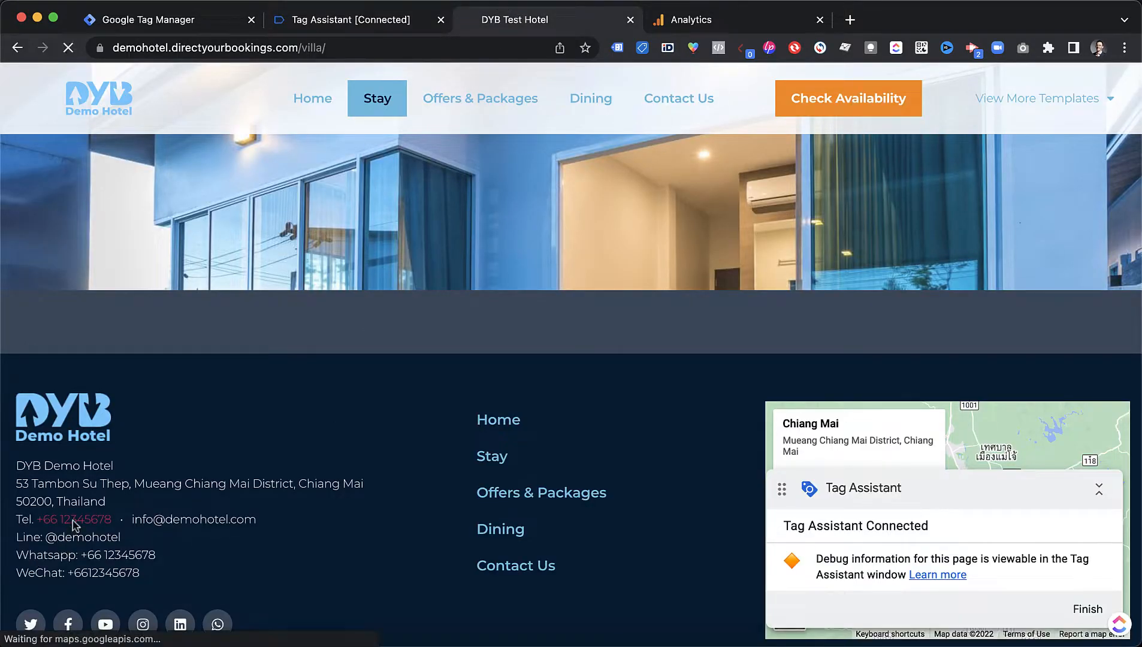
left_click(348, 25)
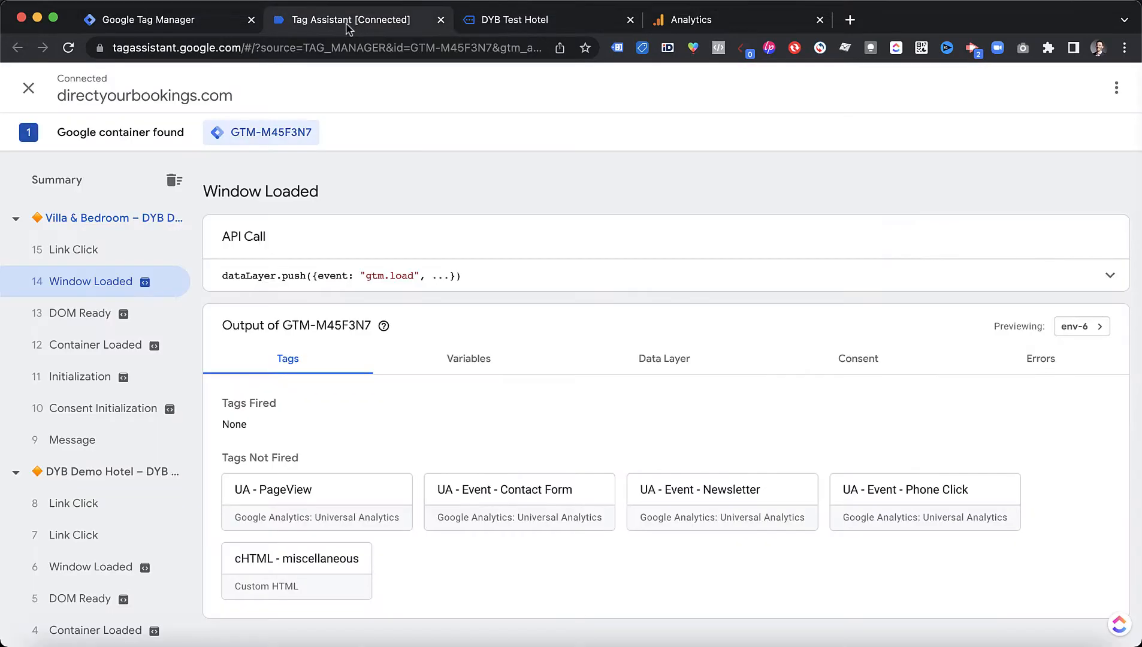
left_click(69, 258)
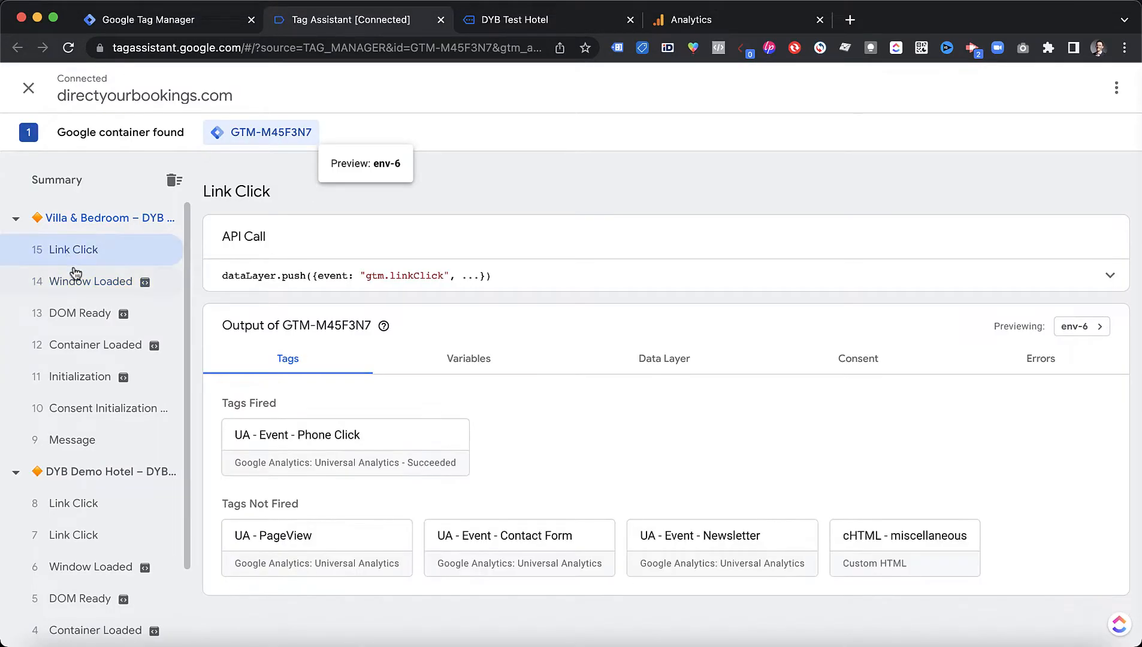
Examine the full properties of this event's UA - Event - Phone Click tag, including its category, action and label
left_click(345, 462)
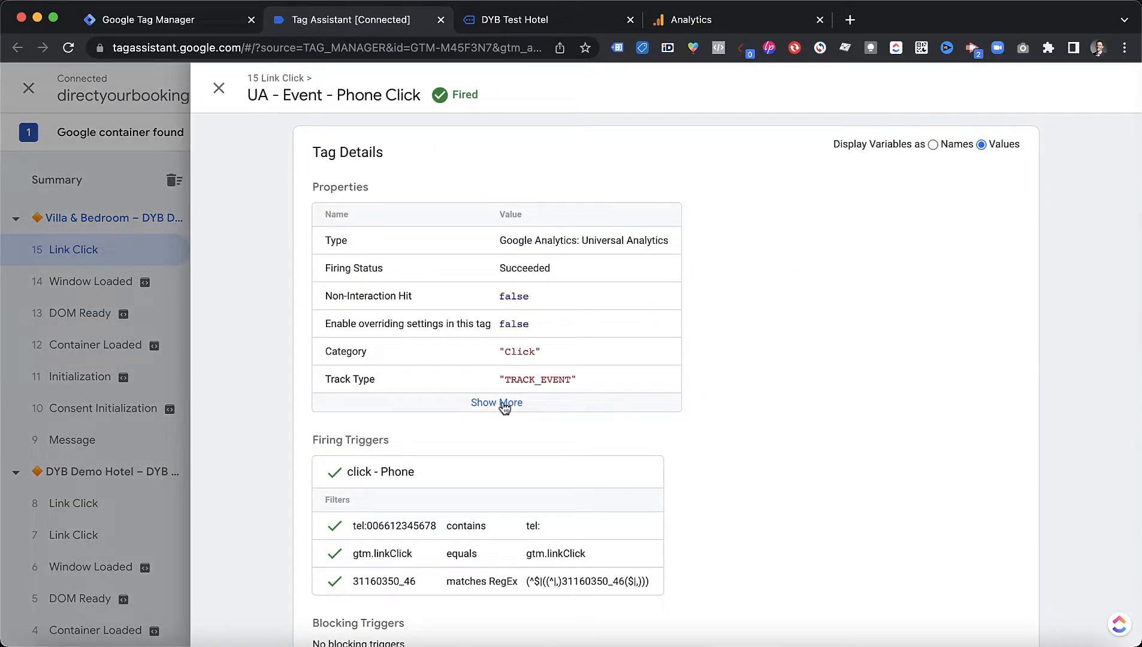
left_click(500, 402)
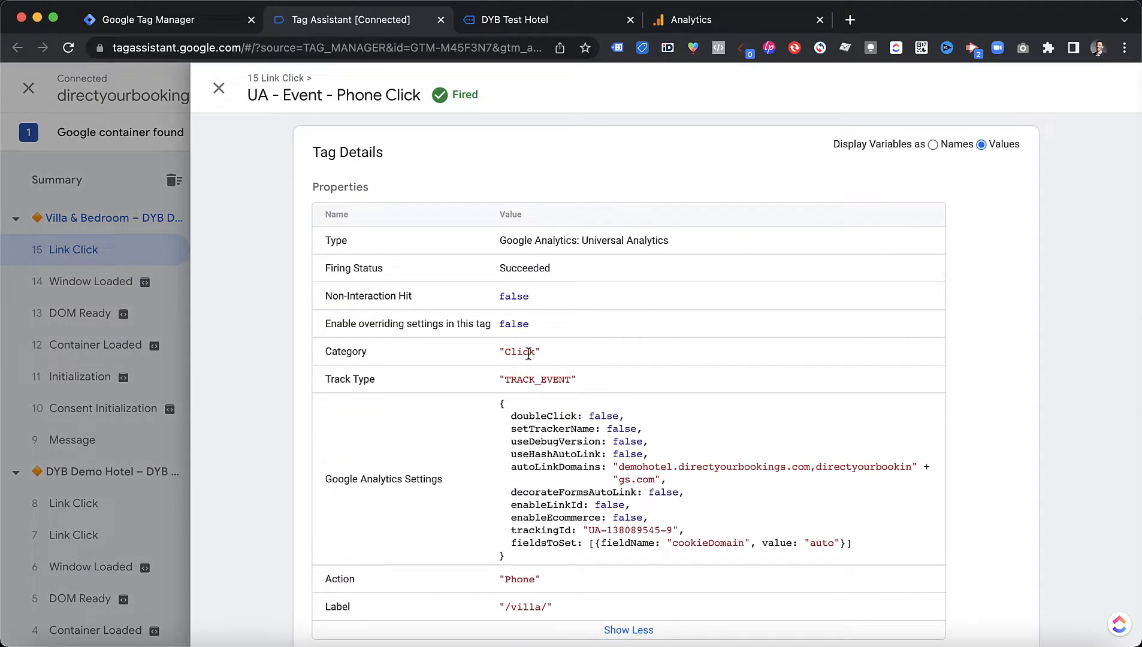
double_click(525, 351)
scroll(550, 363, "down", 3)
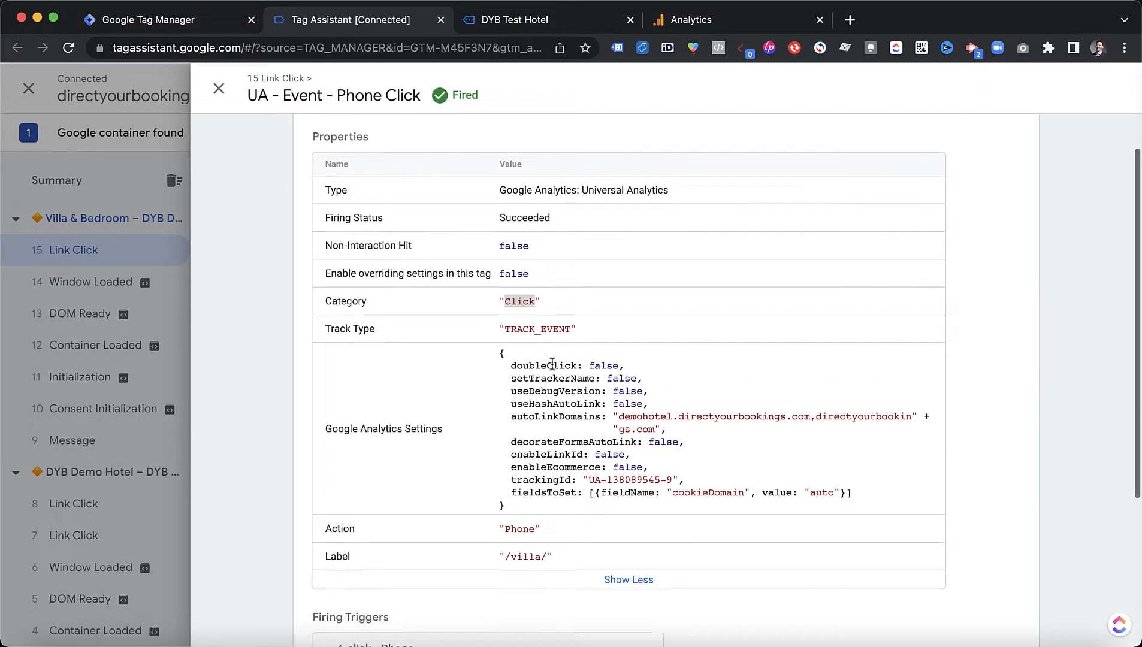
double_click(519, 487)
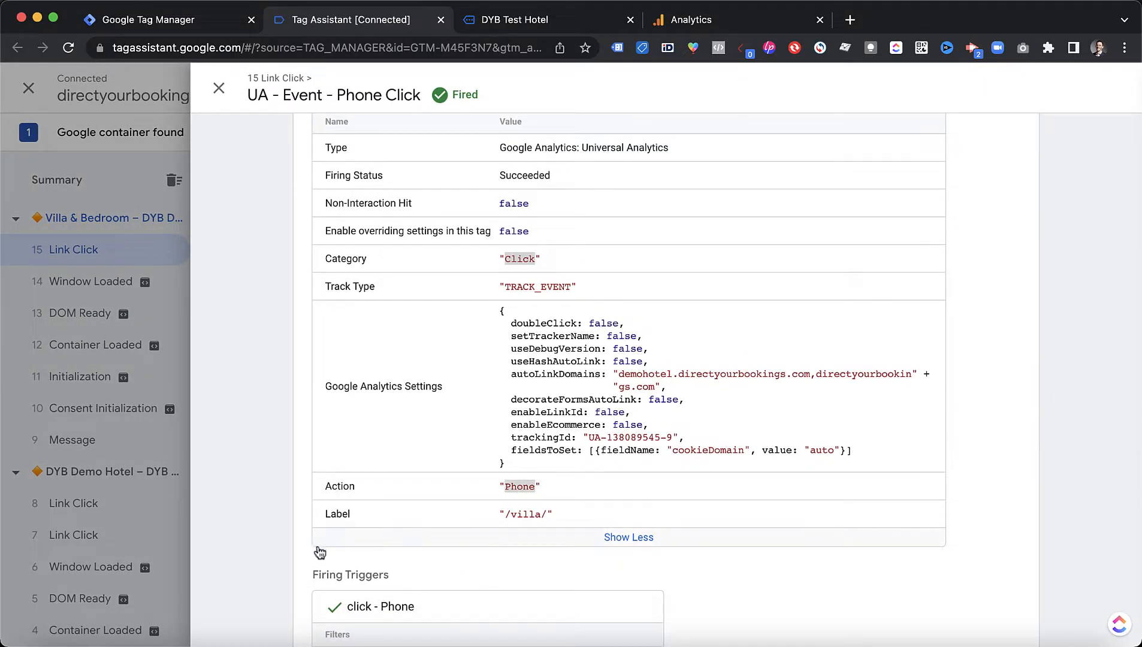
left_click_drag(359, 515, 546, 518)
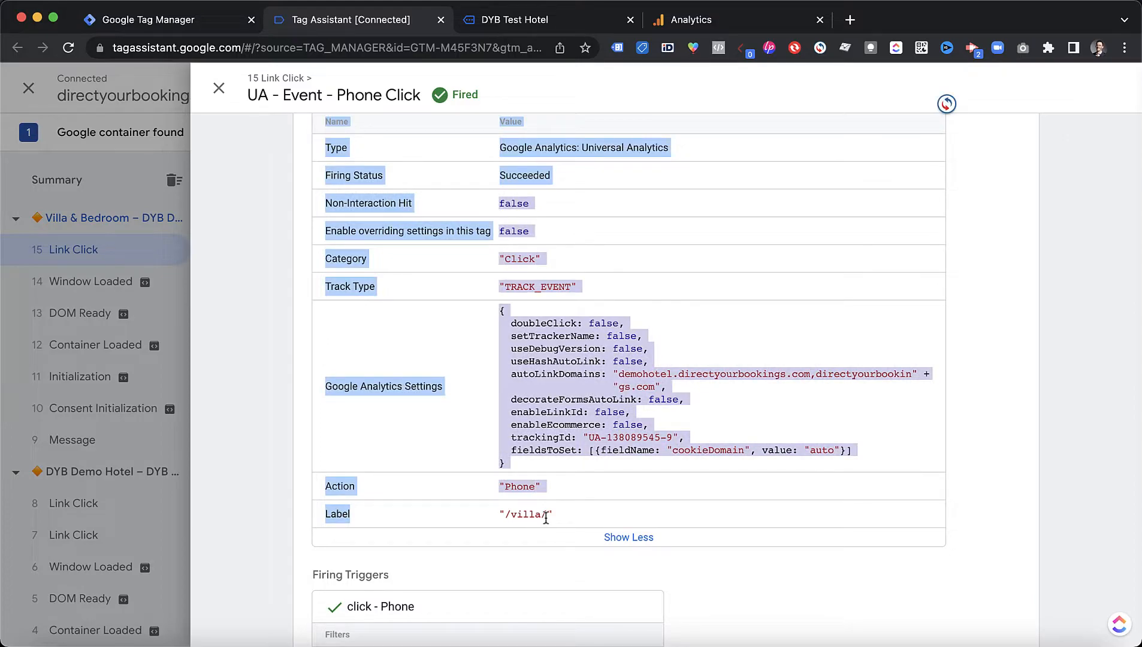
left_click(506, 465)
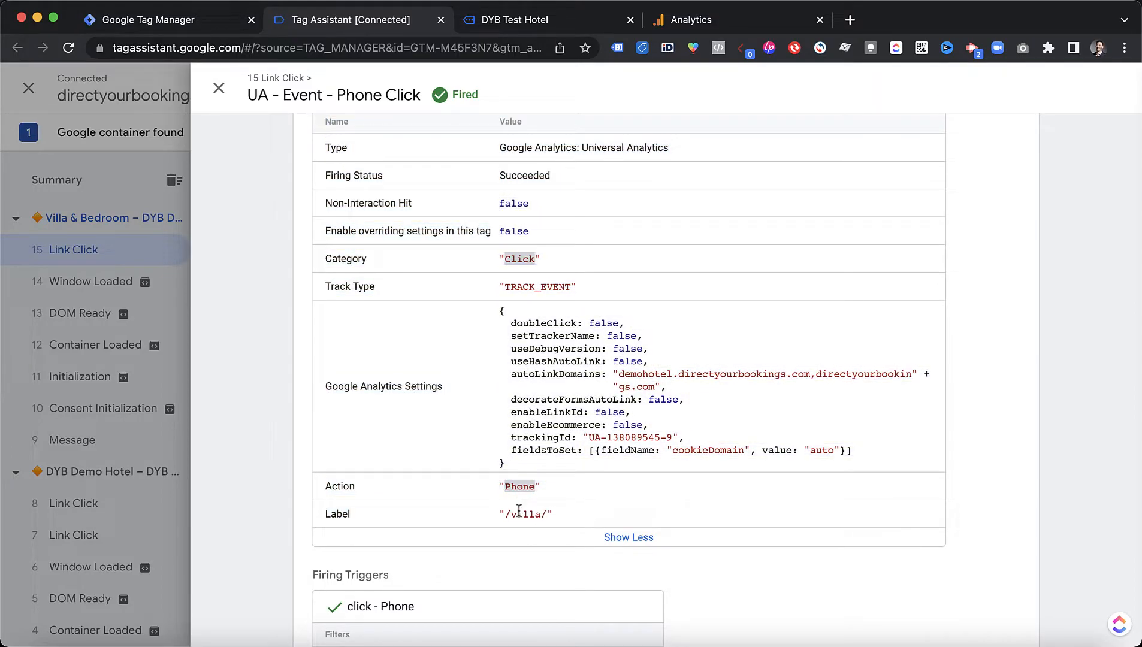
Switch to the demo hotel site and check the page path in the Stay page's URL against the tag's label
left_click(519, 22)
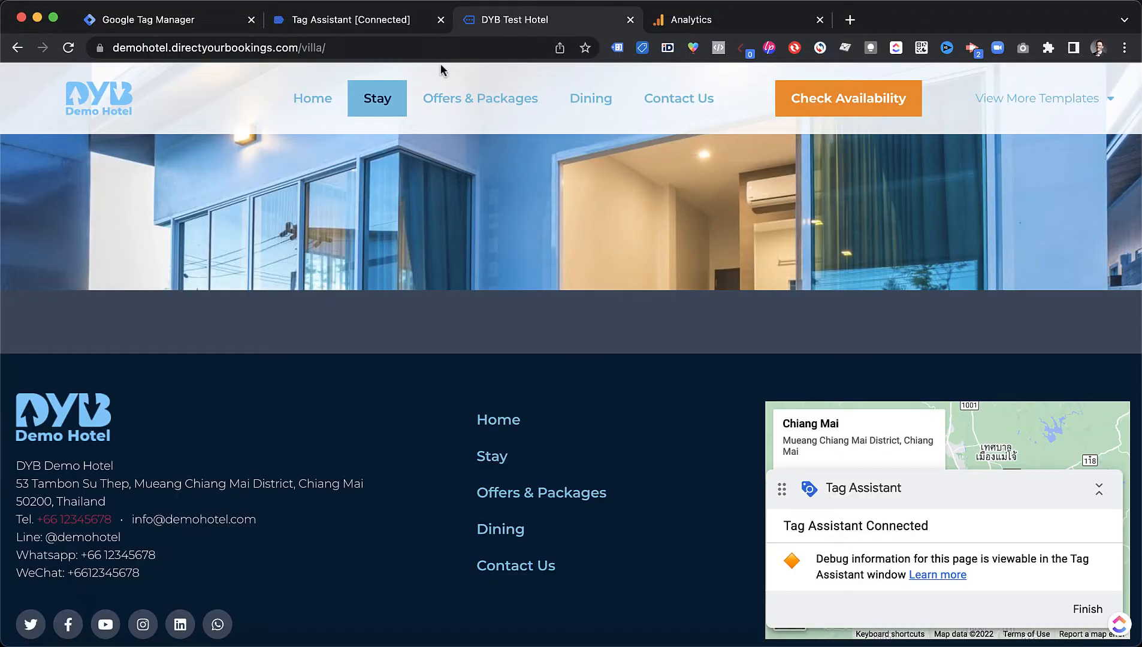
left_click(348, 47)
left_click_drag(364, 47, 342, 48)
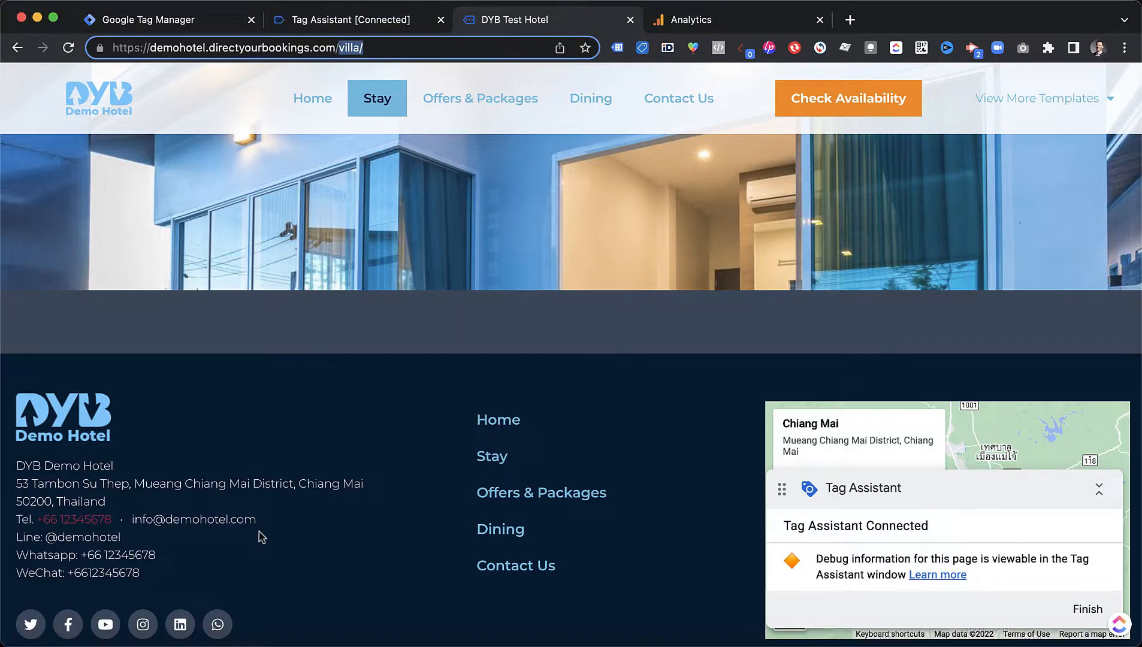
Check whether the e-mail address in the Stay page's footer works as a link
left_click(151, 24)
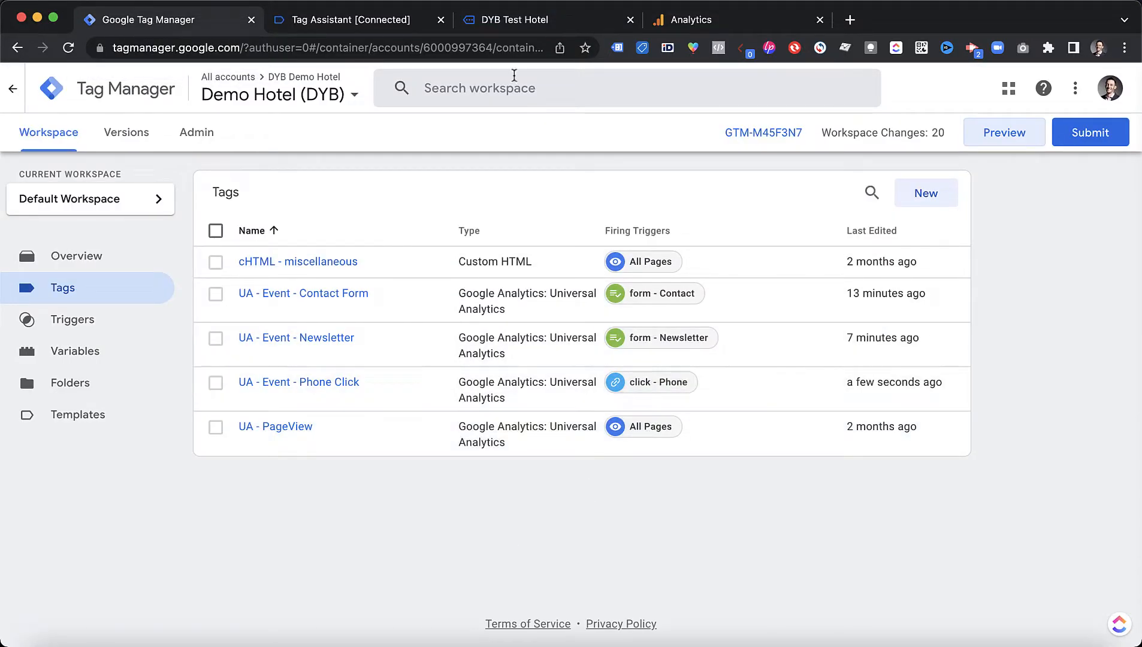
left_click(512, 20)
left_click_drag(259, 519, 132, 520)
left_click(144, 519)
double_click(208, 520)
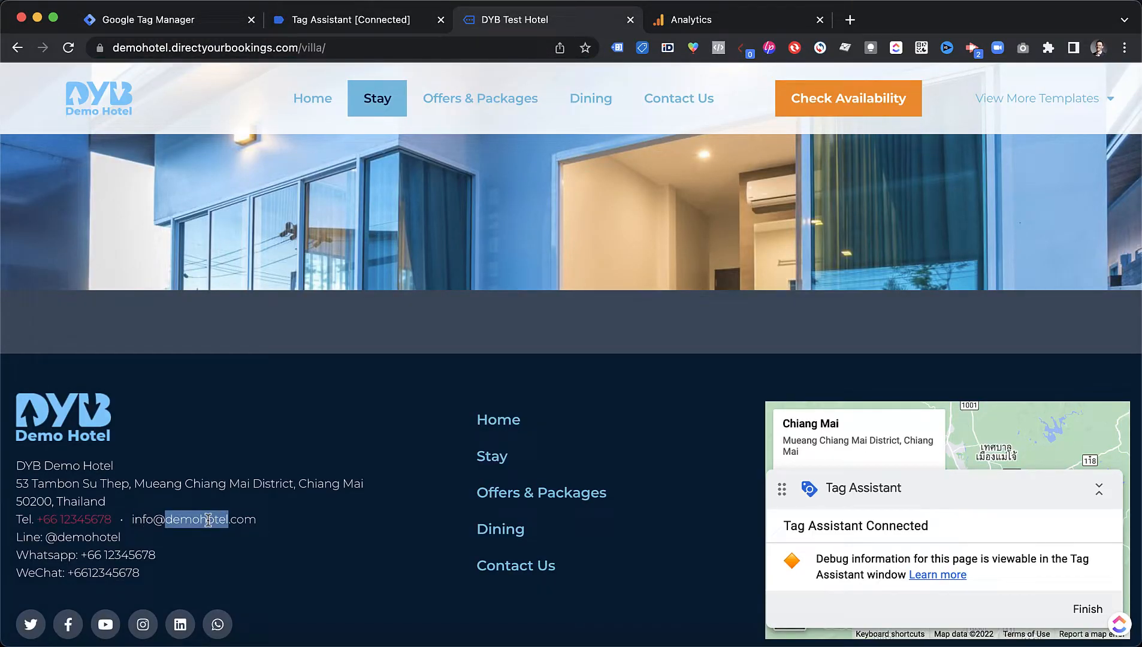
left_click(146, 521)
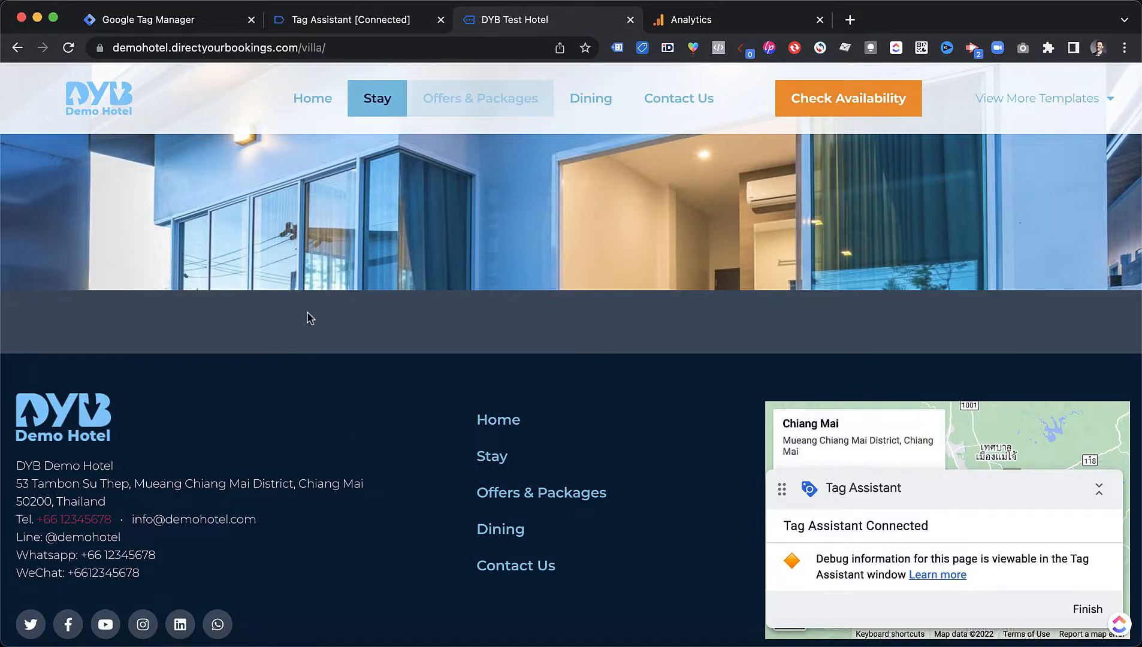
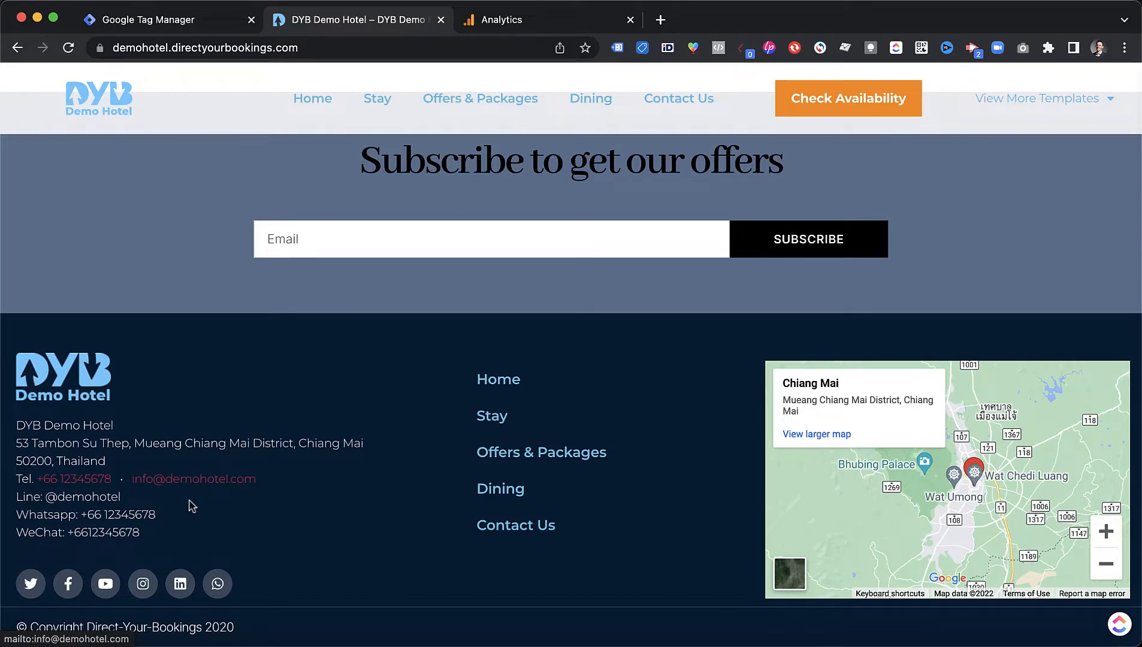
Switch to Google Tag Manager and make a copy of the UA - Event - Phone Click tag
left_click(178, 23)
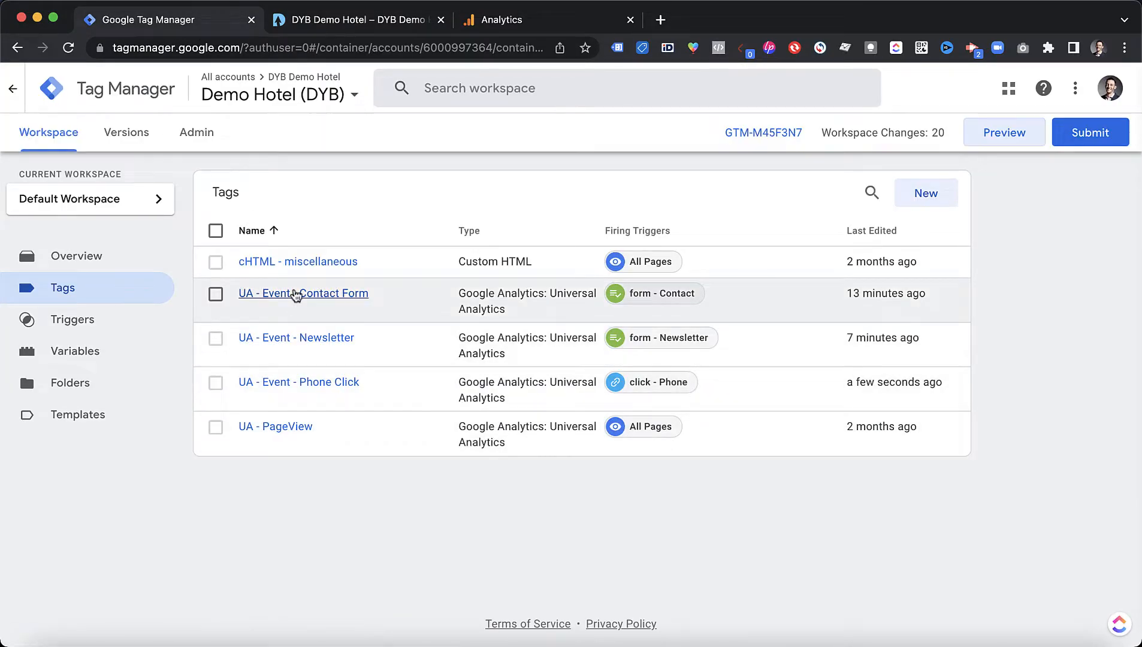
left_click(301, 383)
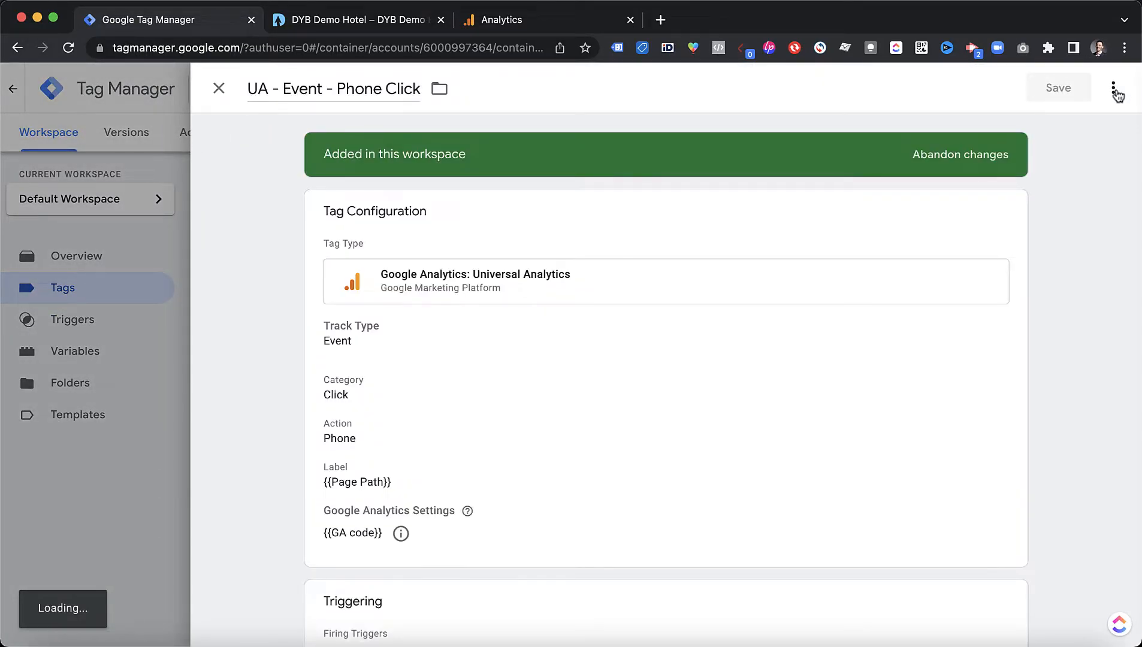
left_click(1113, 88)
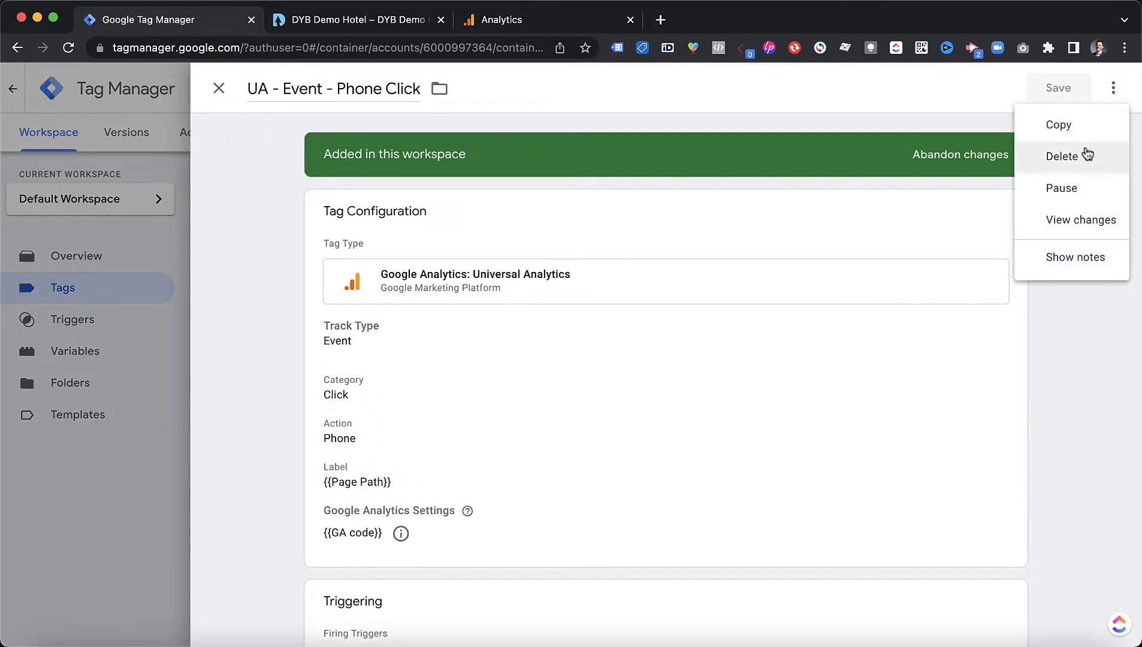
left_click(1056, 120)
Rename the copied tag as UA - Event - Email Click
left_click(310, 87)
left_click_drag(310, 88, 247, 87)
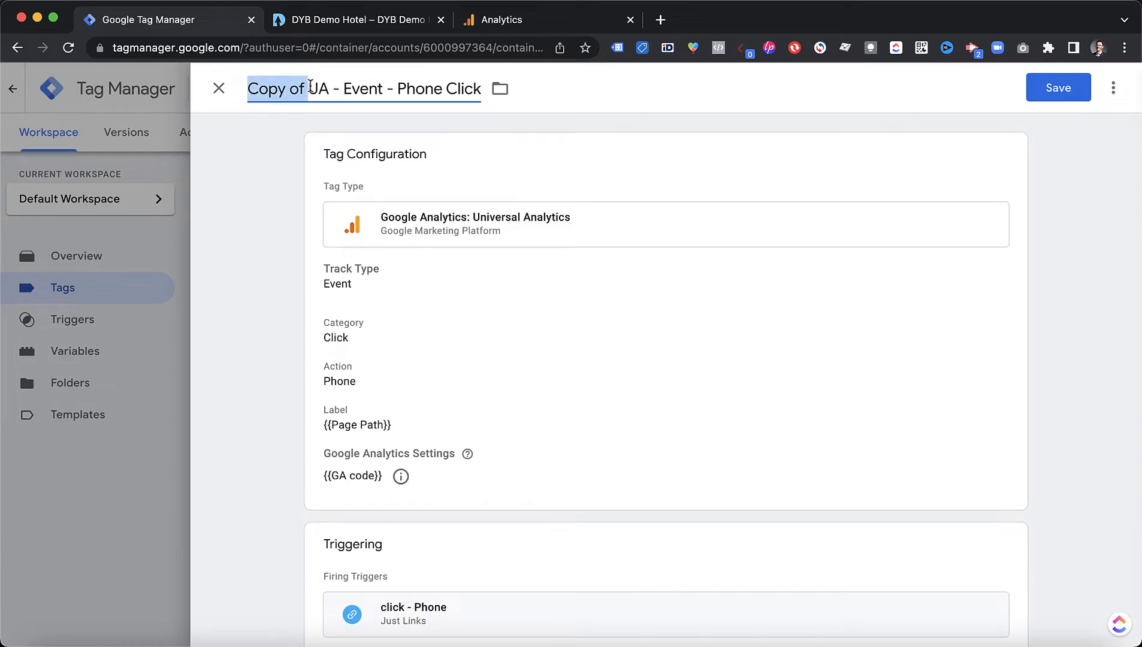
key("BackSpace")
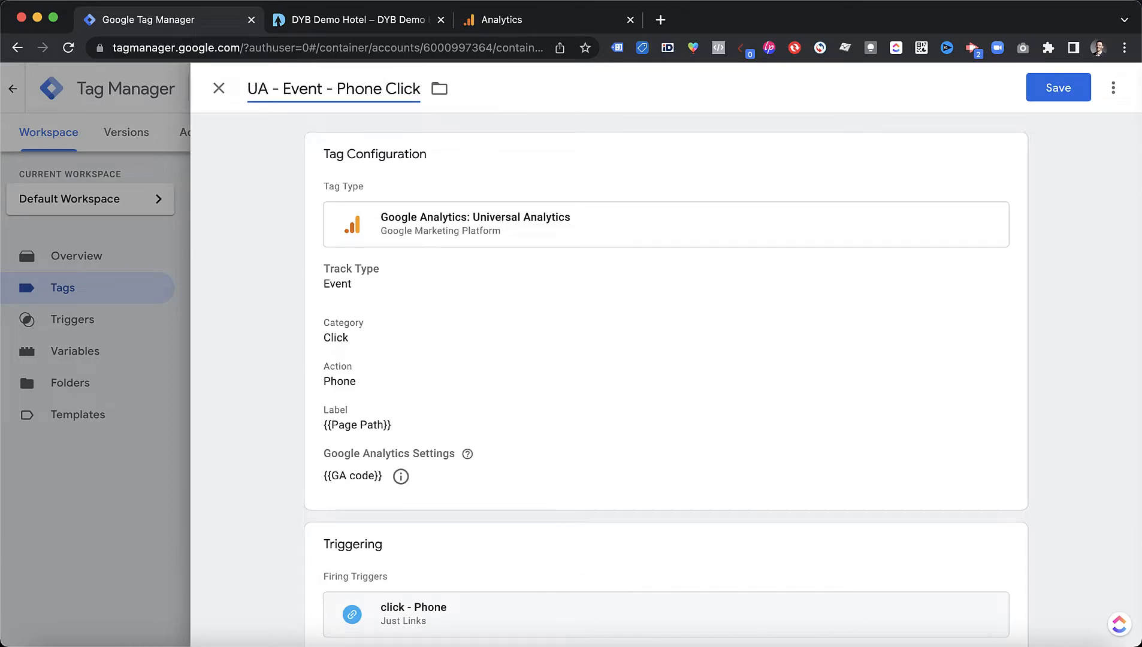
key("super+shift+Right")
type("Email")
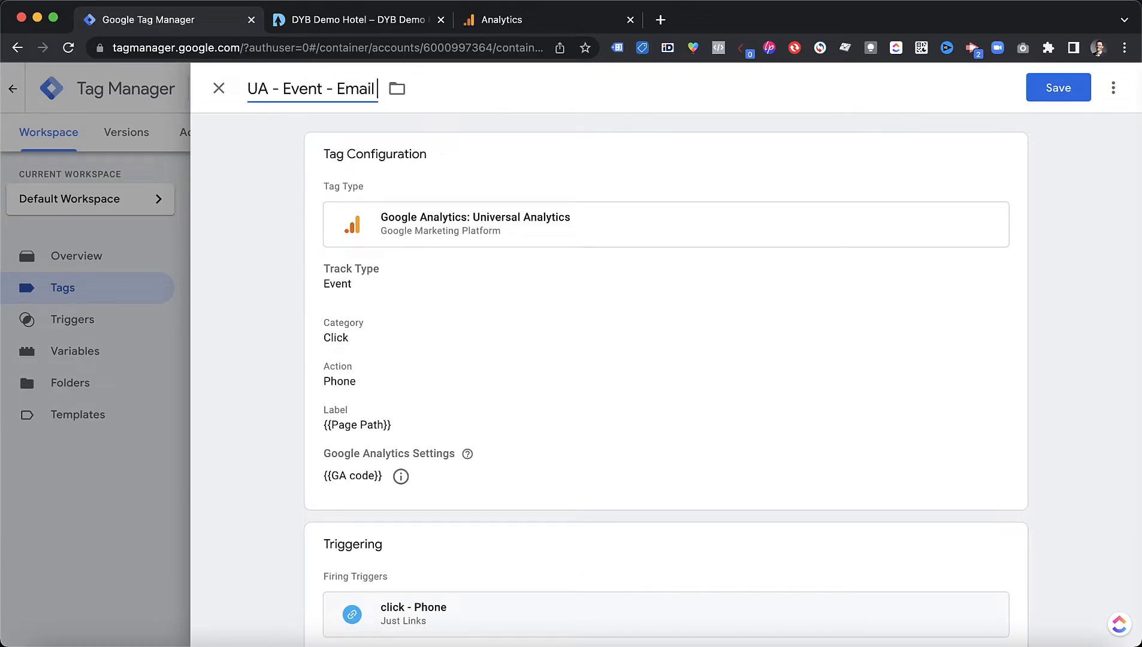
type(" Click")
Set the event action in the UA - Event - Email Click tag's configuration to Email
left_click(745, 172)
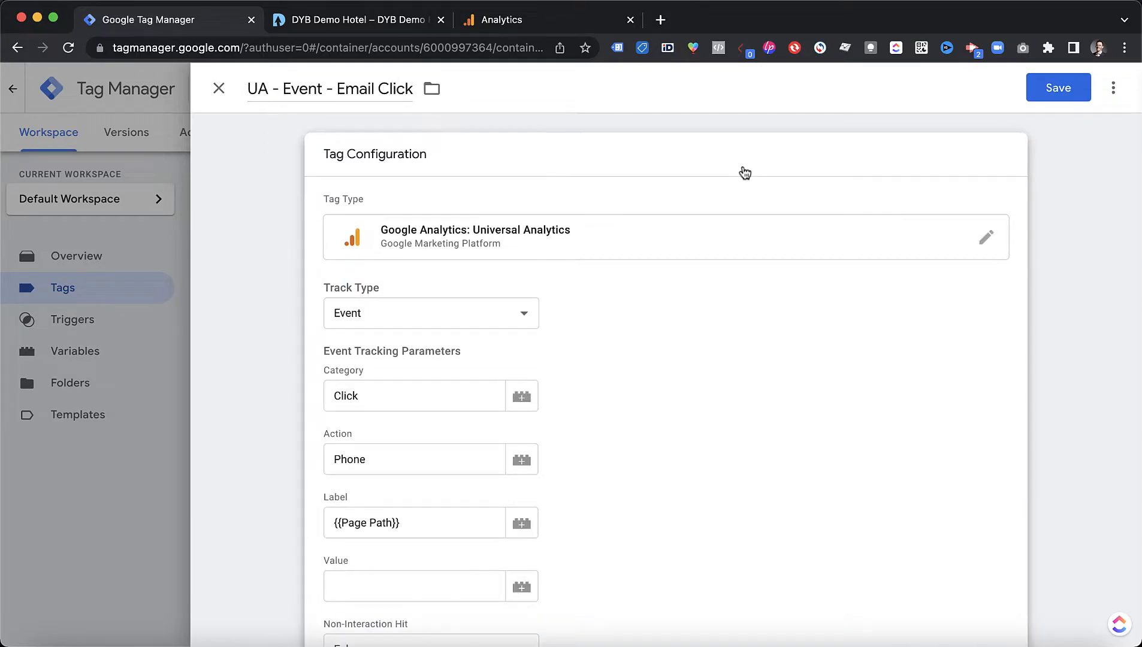
scroll(455, 351, "down", 2)
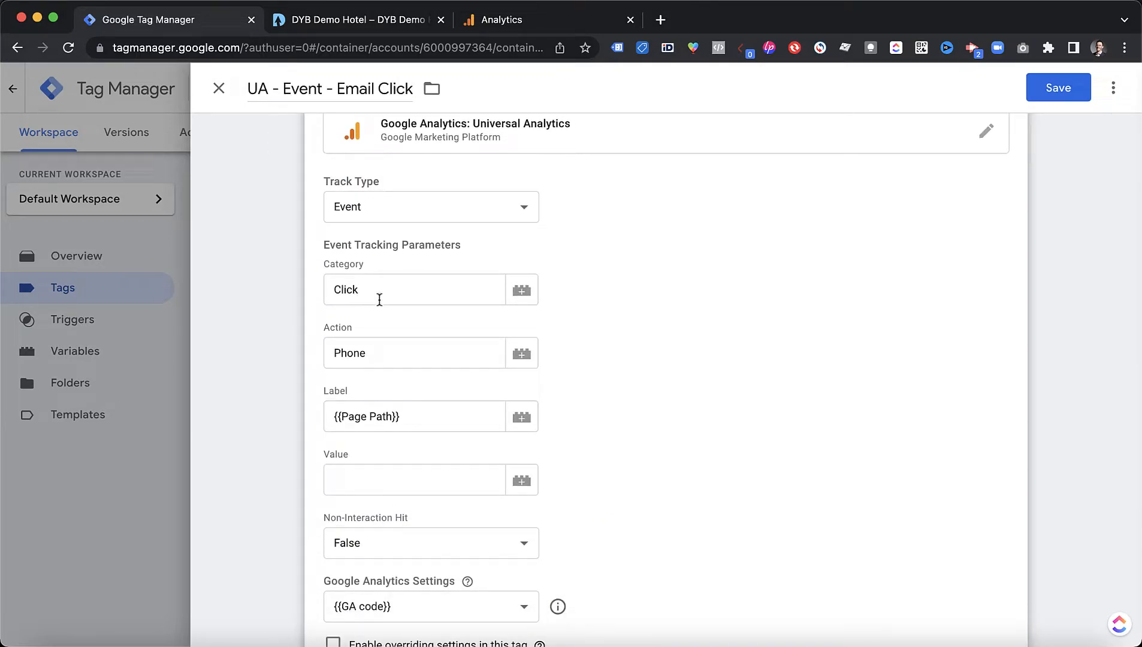
left_click_drag(380, 362, 303, 352)
type("Email")
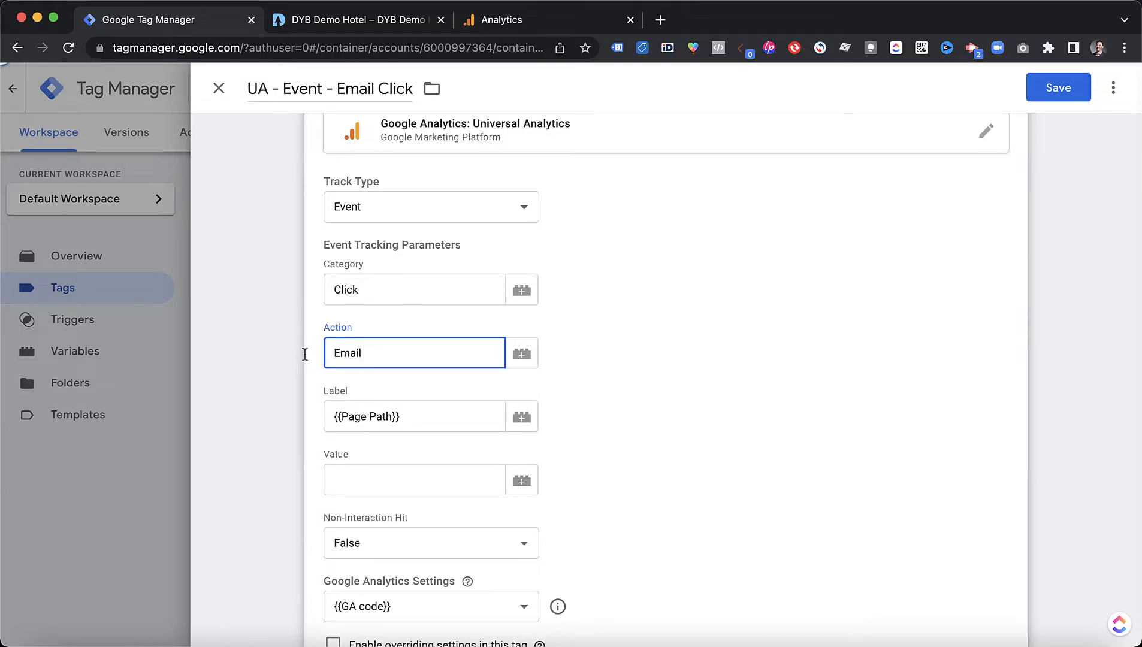
left_click(663, 334)
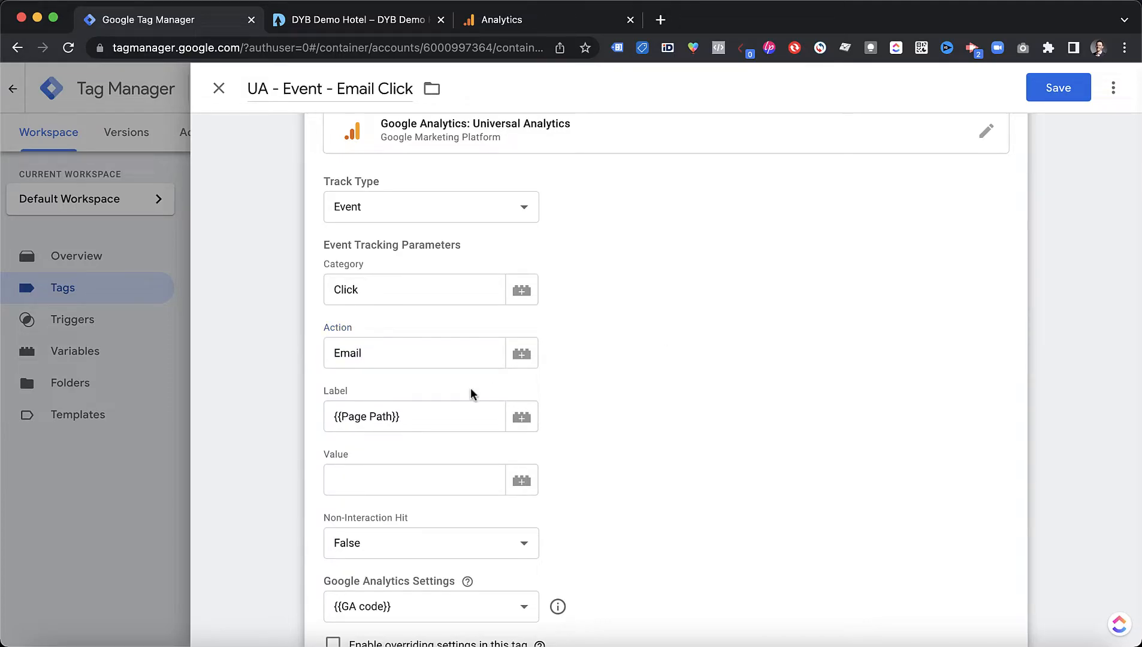
Replace the event label in the UA - Event - Email Click tag with the built-in Click Text variable
left_click(436, 417)
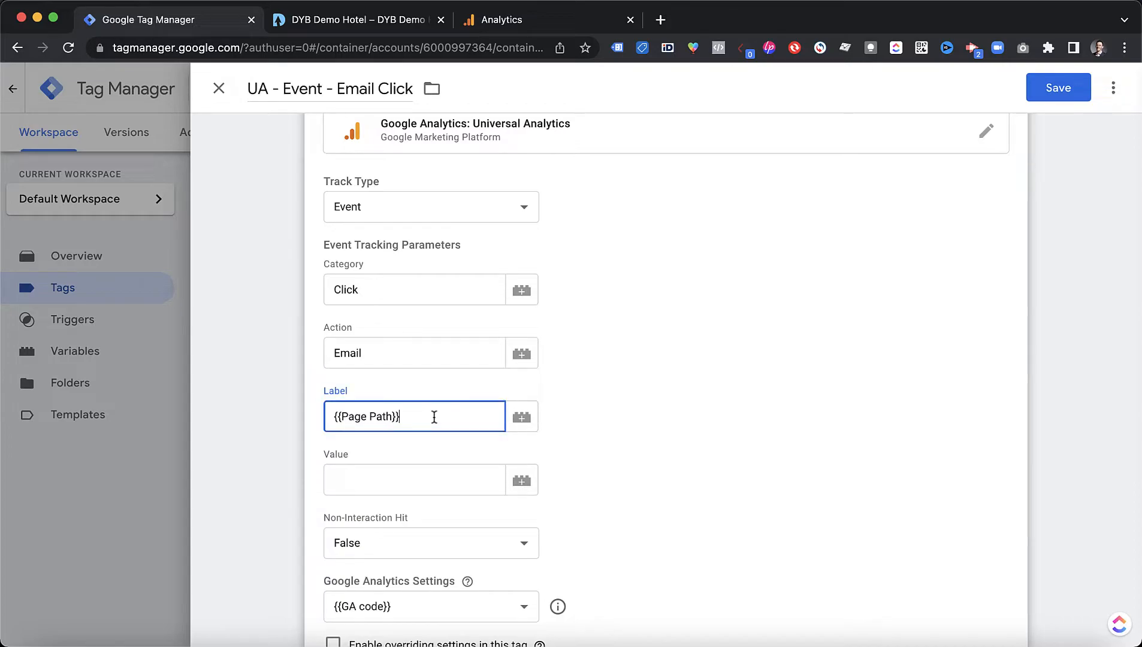
triple_click(434, 418)
key("BackSpace")
left_click(351, 21)
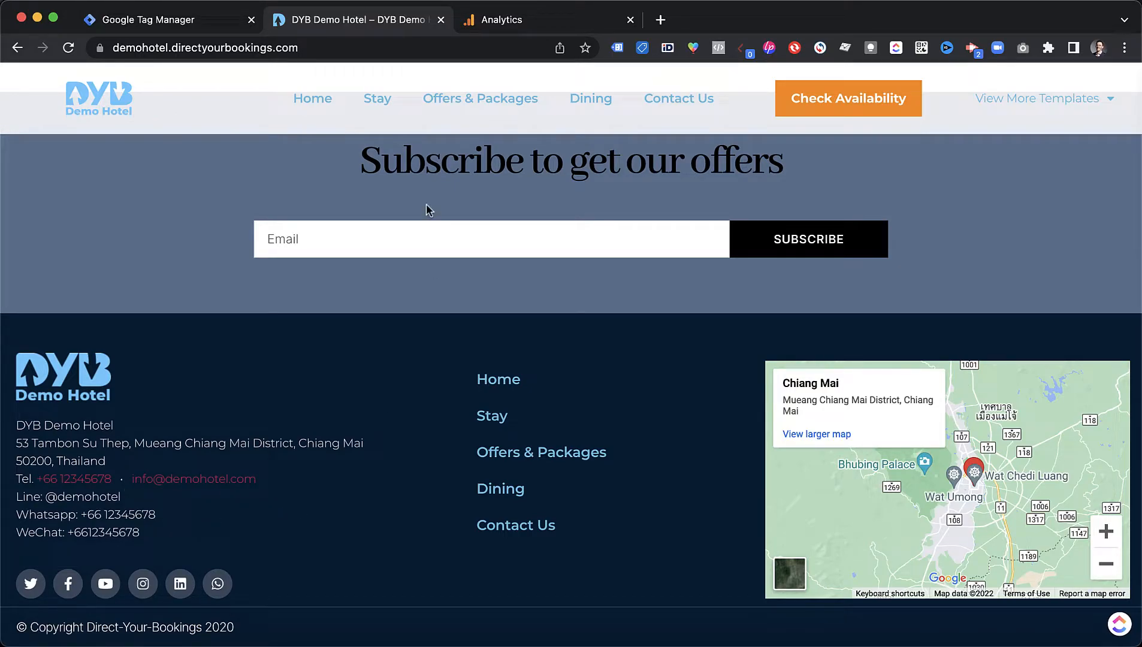
left_click(169, 23)
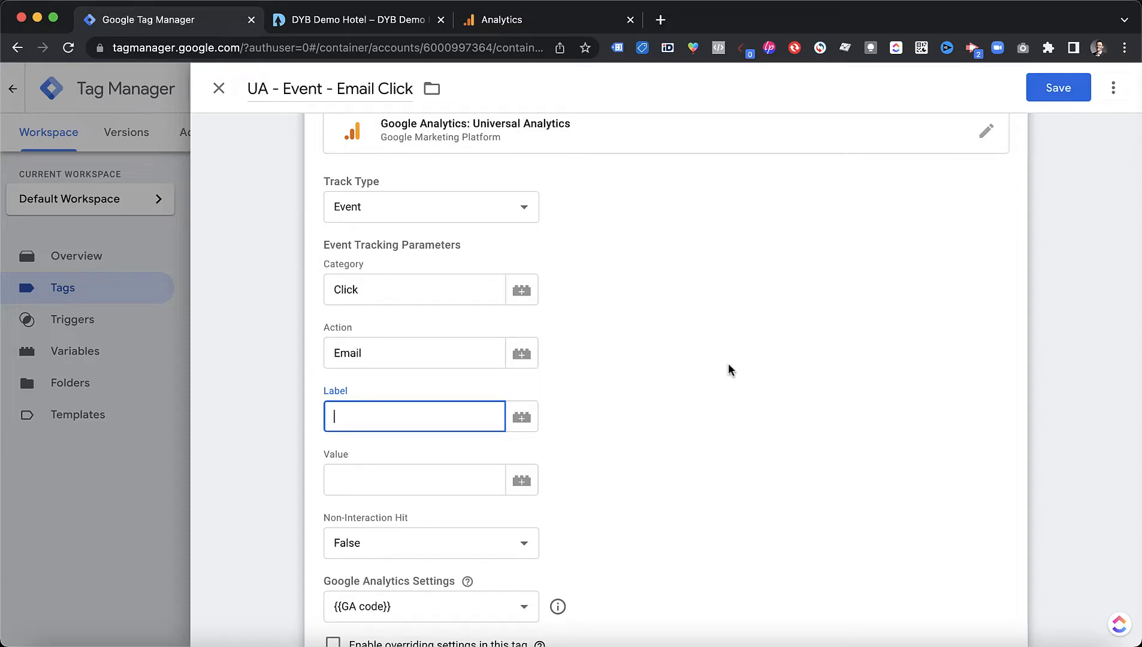
left_click(522, 421)
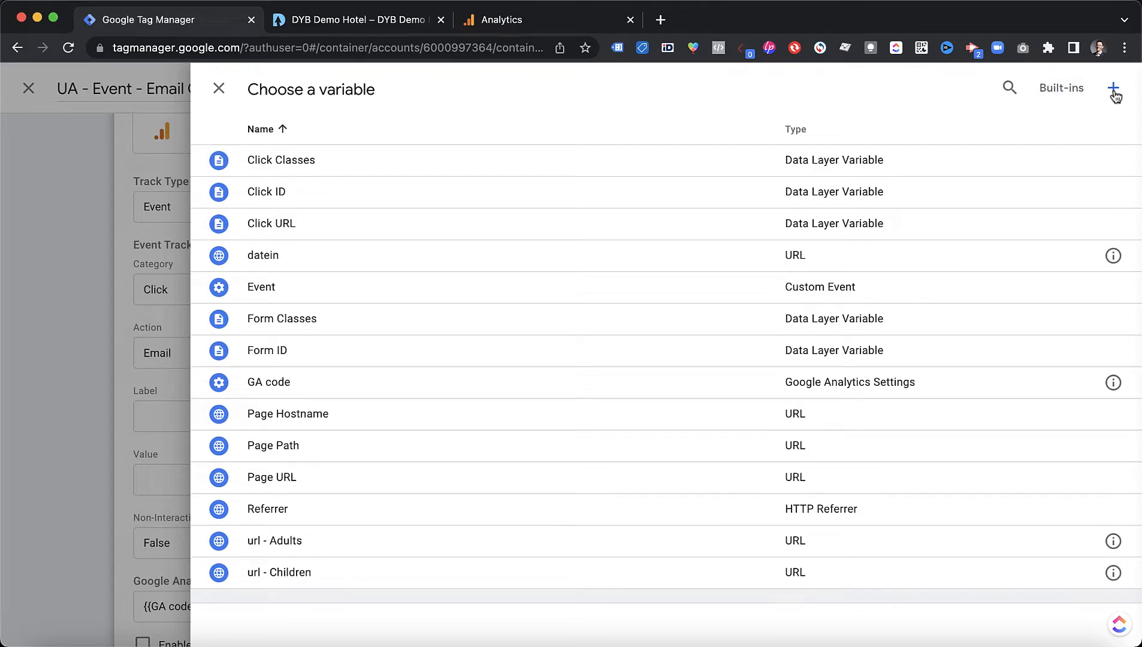
left_click(1062, 88)
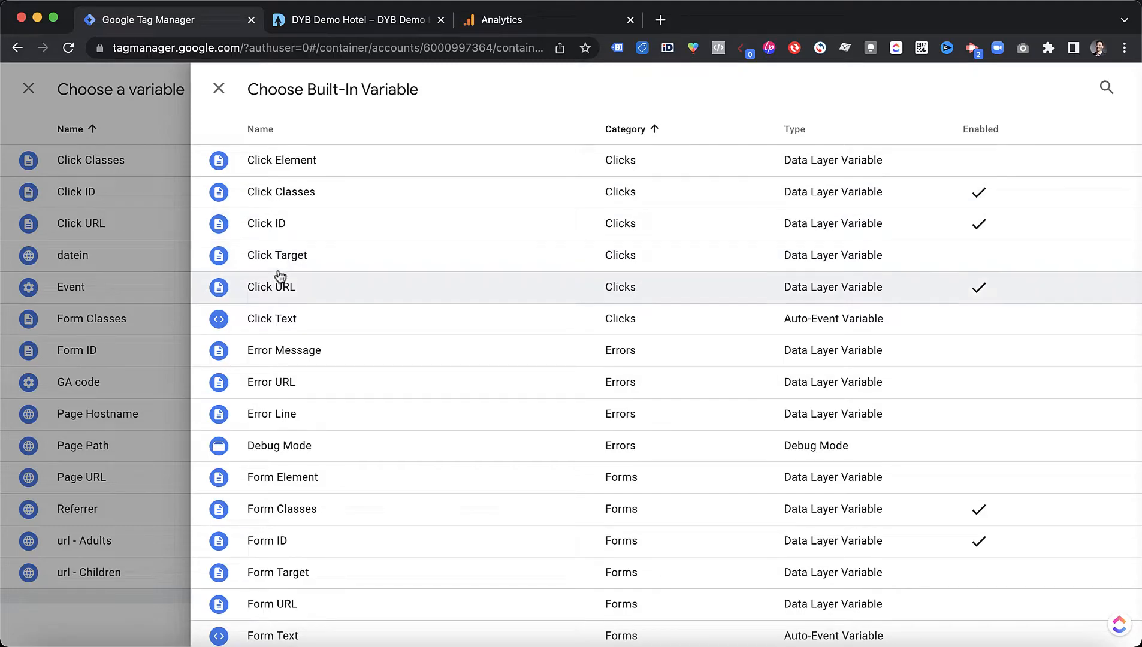
left_click_drag(284, 324, 1040, 329)
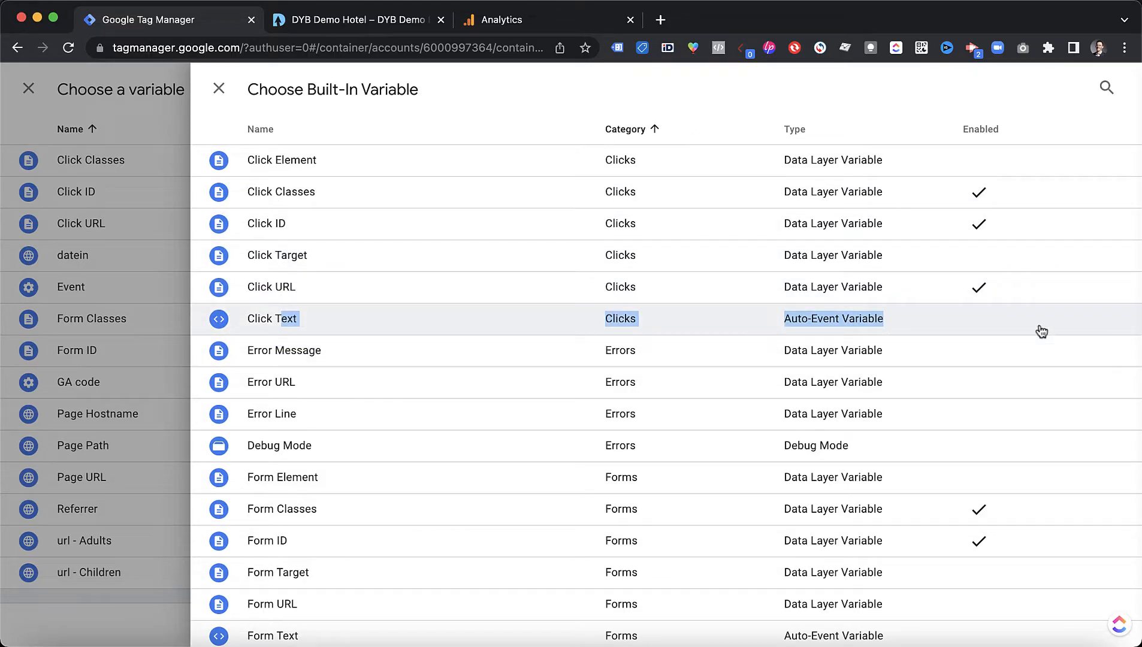
left_click(978, 327)
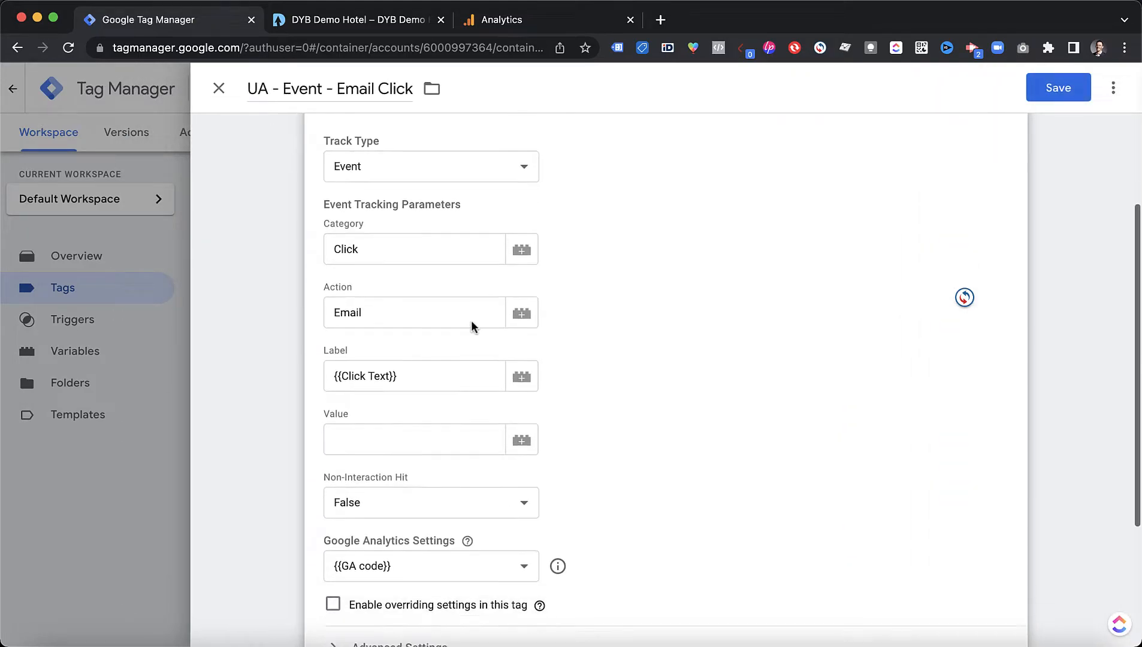
scroll(455, 336, "down", 1)
left_click(436, 354)
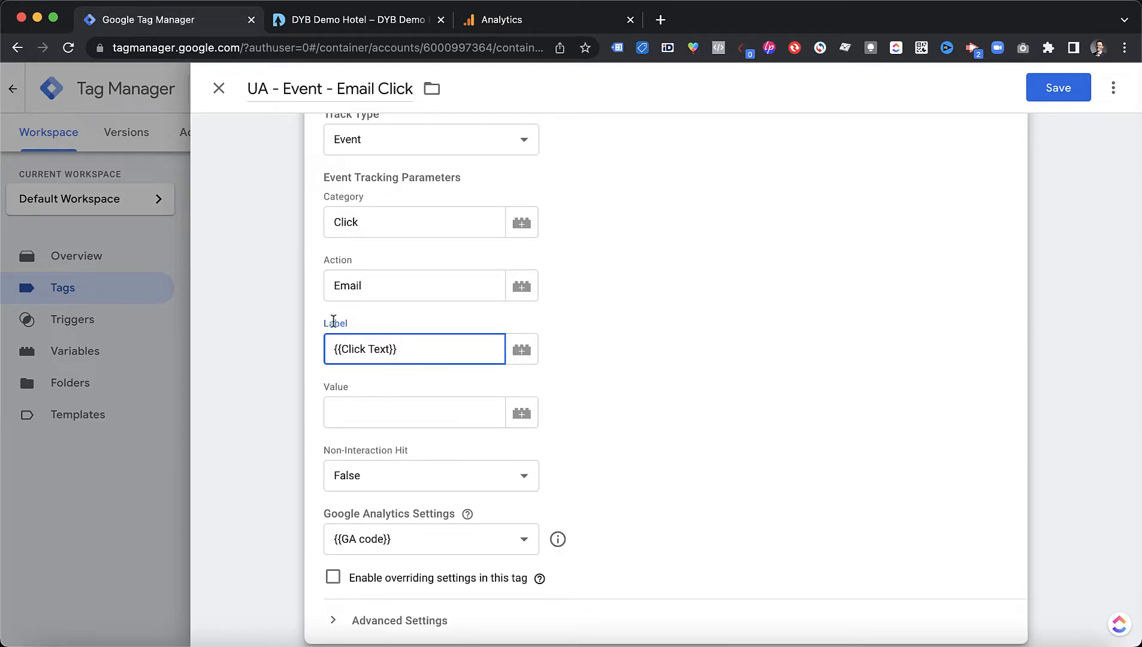
Remove the click - Phone firing trigger from the UA - Event - Email Click tag and open the trigger selection
scroll(590, 322, "down", 3)
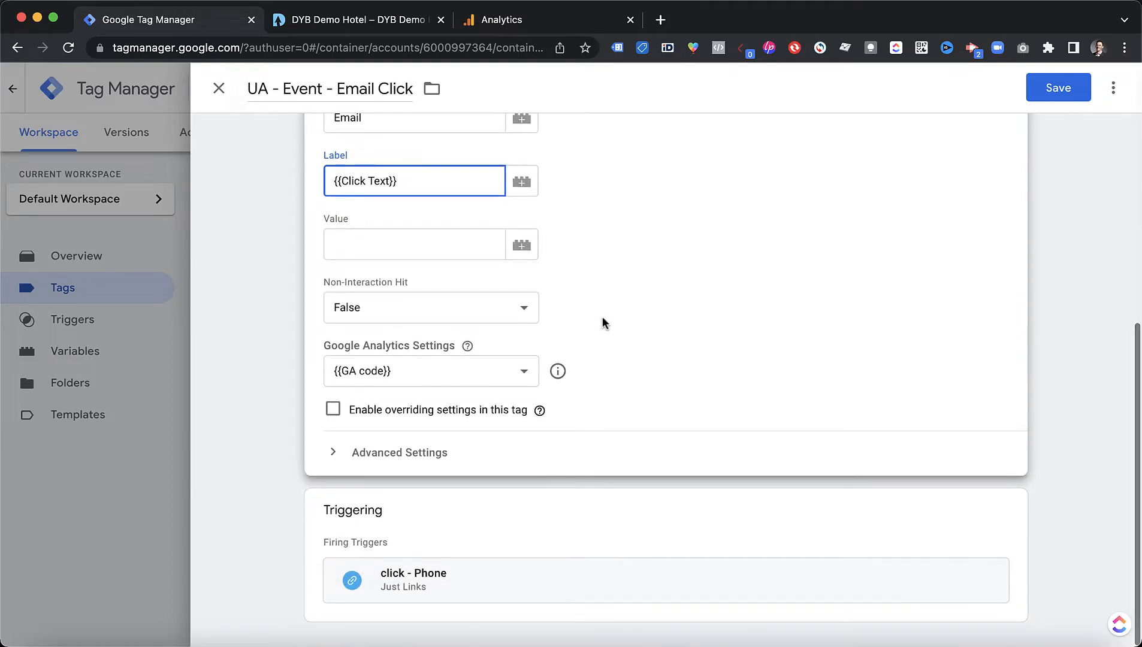
mouse_move(586, 566)
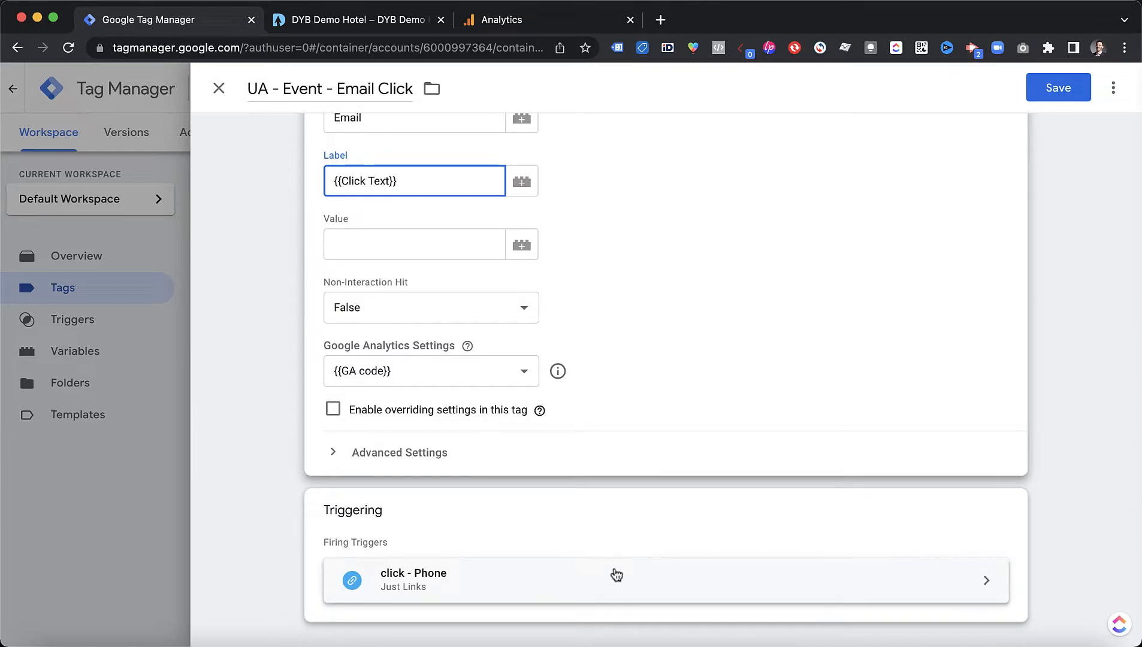
left_click(1009, 508)
left_click(989, 543)
left_click(714, 550)
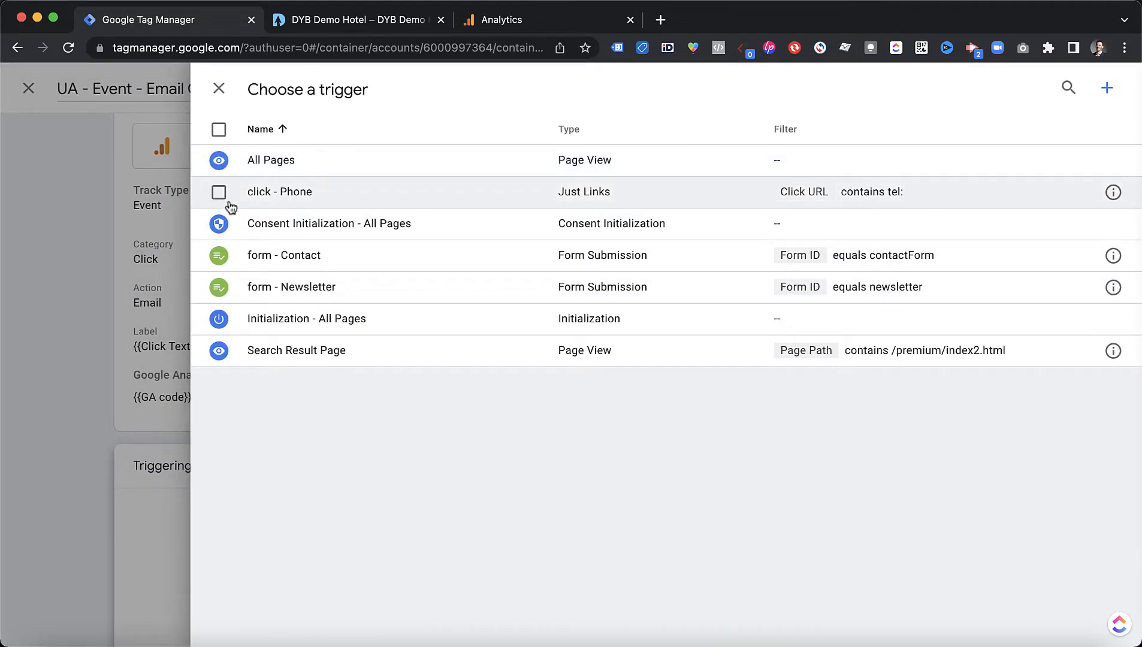
Create a new trigger named click - Email with the Just Links click trigger type
left_click(1107, 88)
left_click(310, 90)
type("click -")
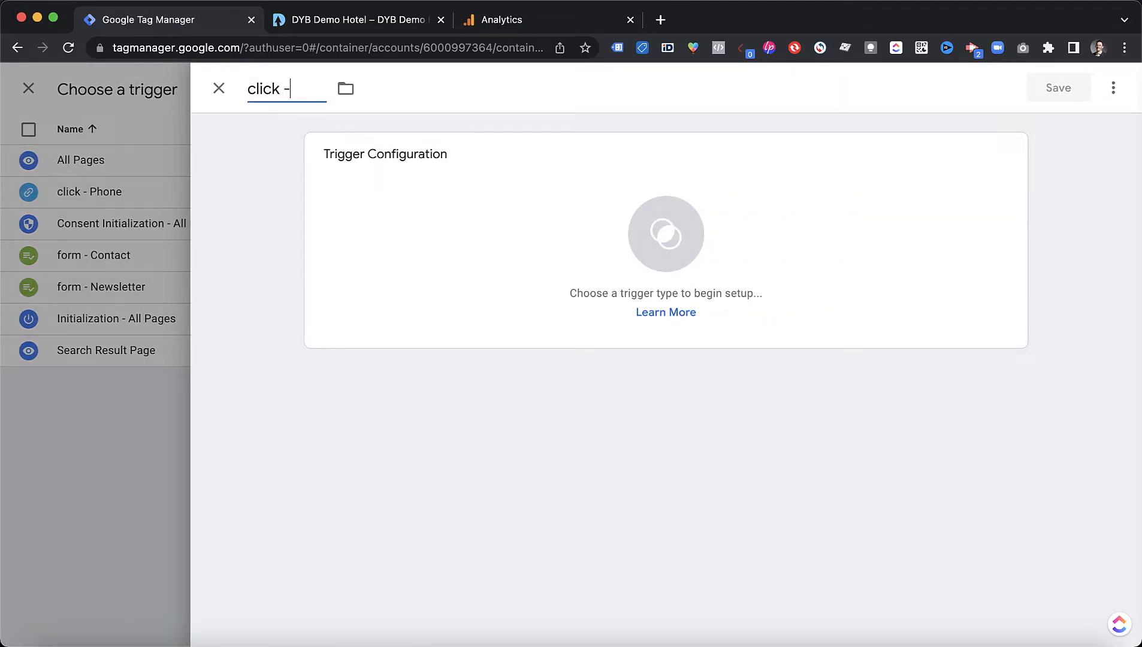
type(" Email")
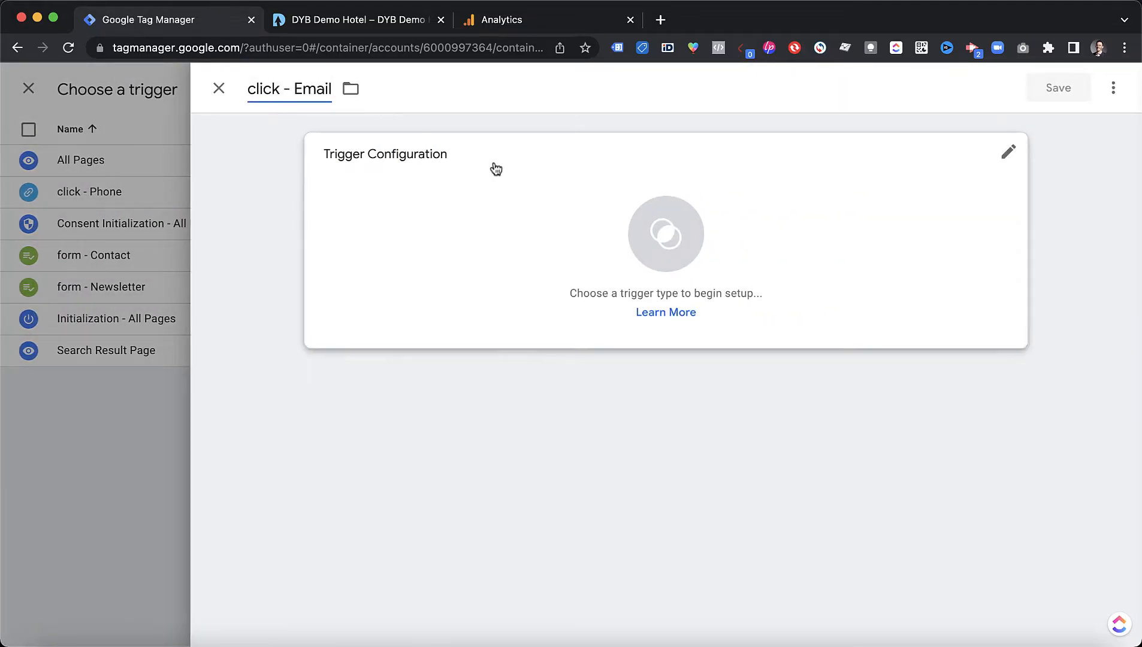
left_click(478, 158)
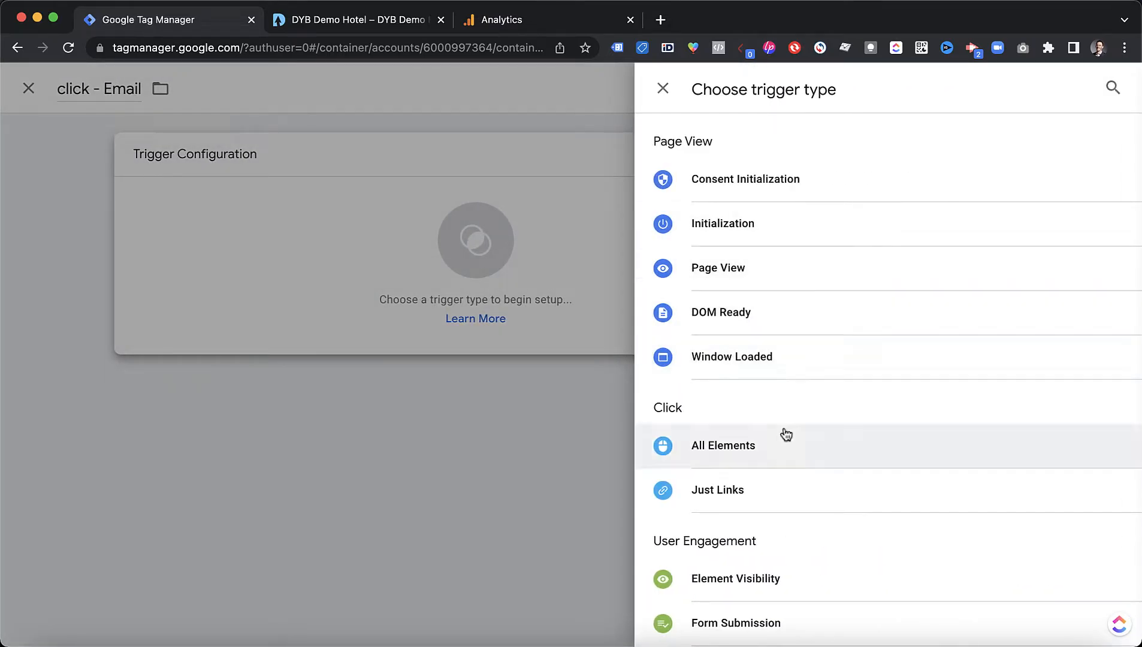
left_click(771, 503)
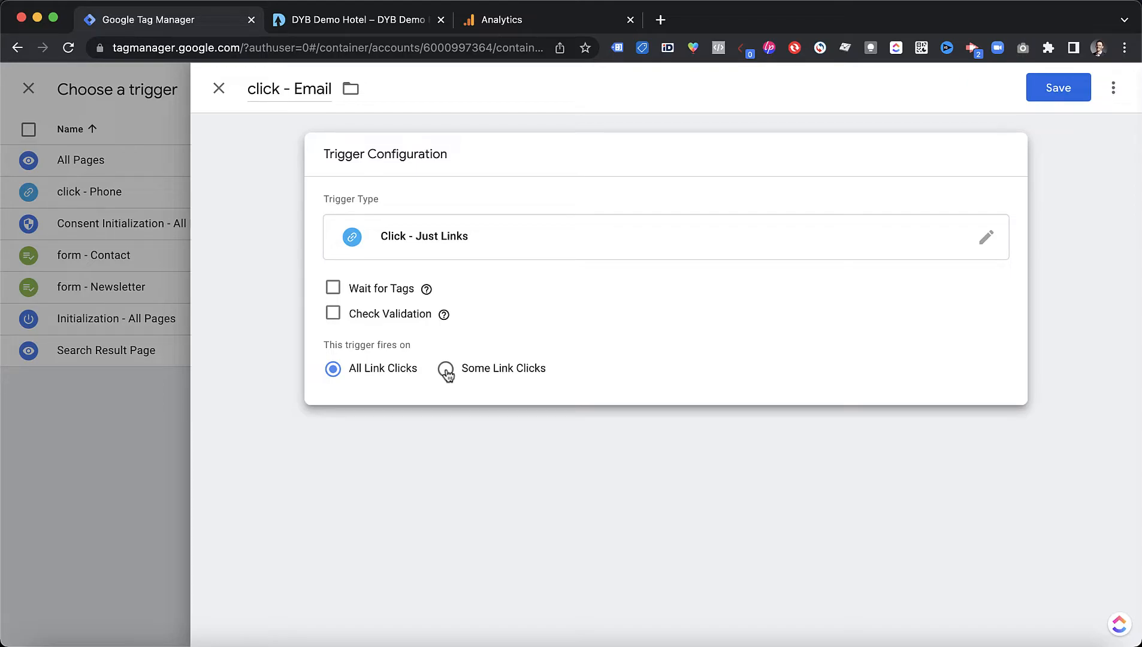
Limit the click - Email trigger to some link clicks where Click URL contains mailto:, and save both the trigger and the tag
left_click(445, 370)
left_click(401, 435)
scroll(401, 435, "down", 1)
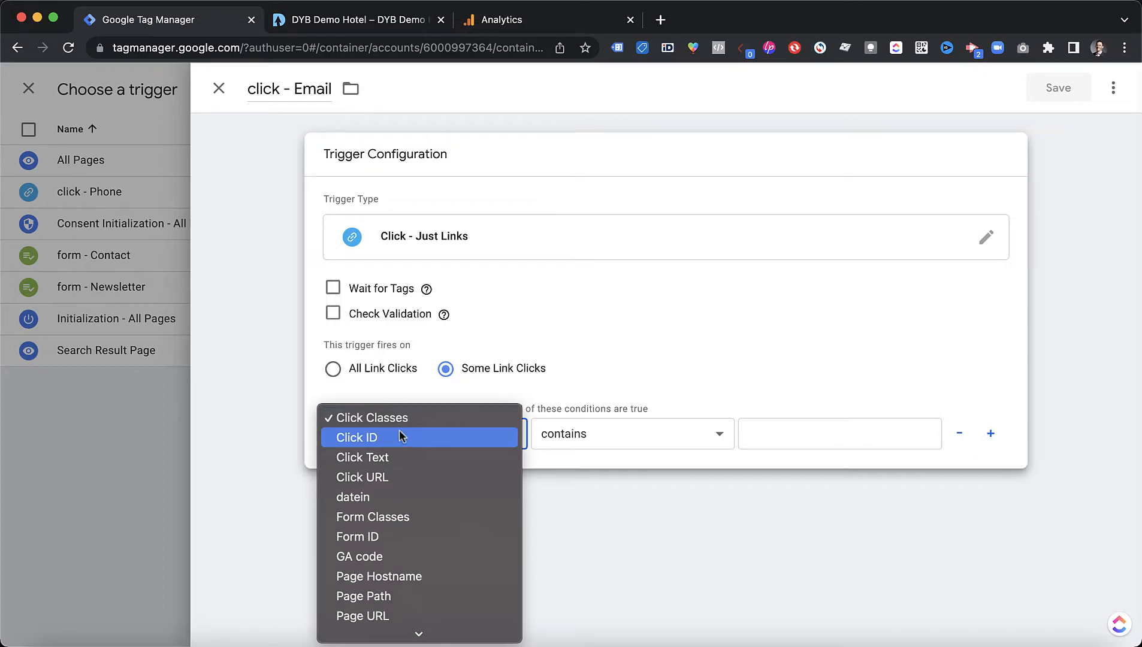
left_click(385, 473)
left_click(688, 433)
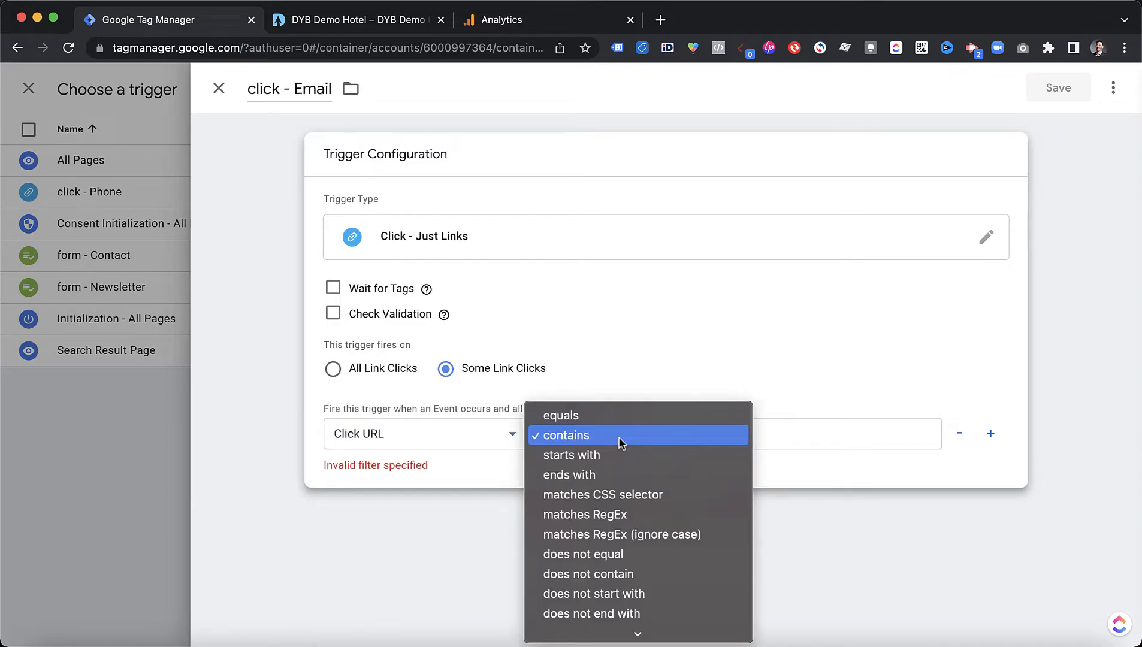
left_click(850, 436)
left_click(623, 431)
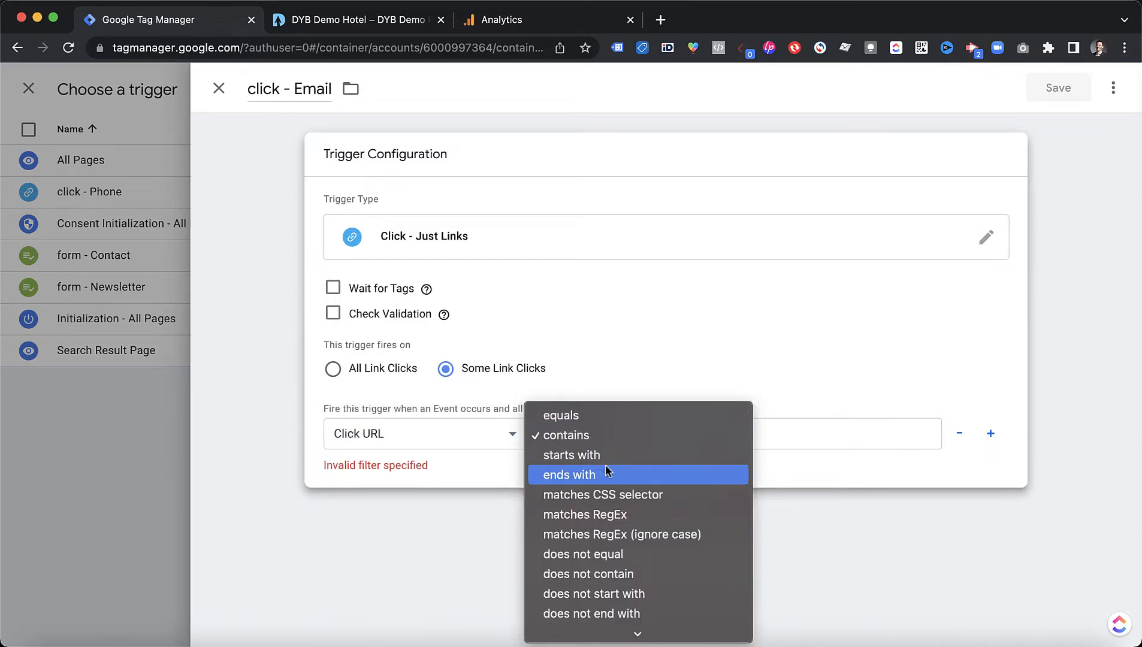
left_click(808, 436)
left_click(809, 436)
type("mailto:")
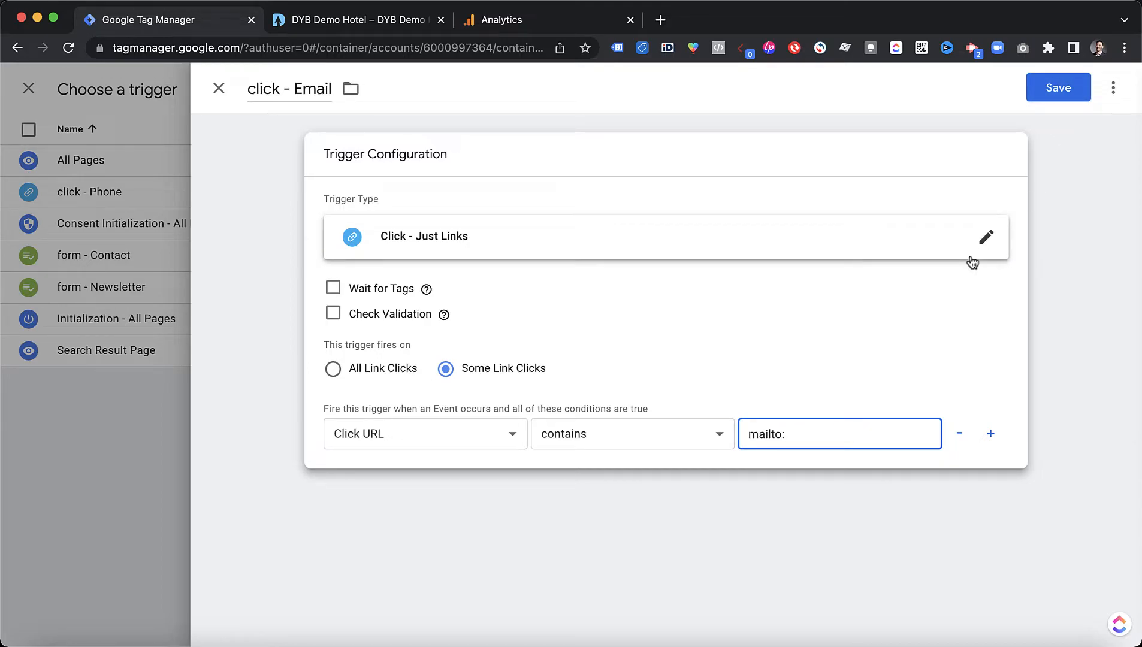
left_click(1064, 96)
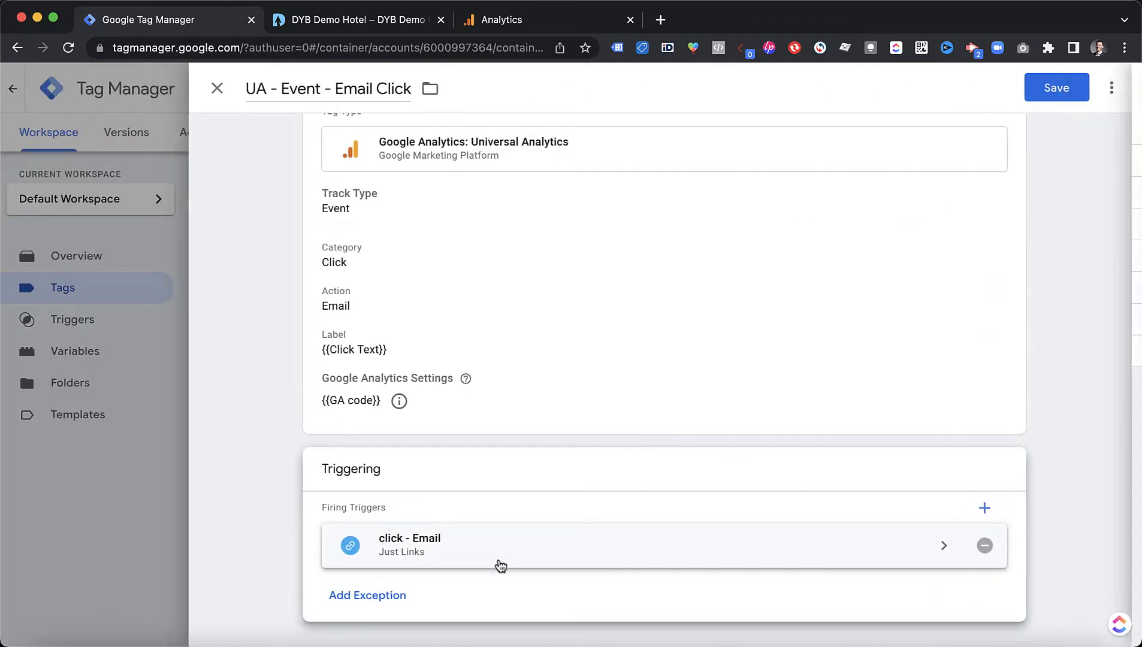
left_click(1057, 95)
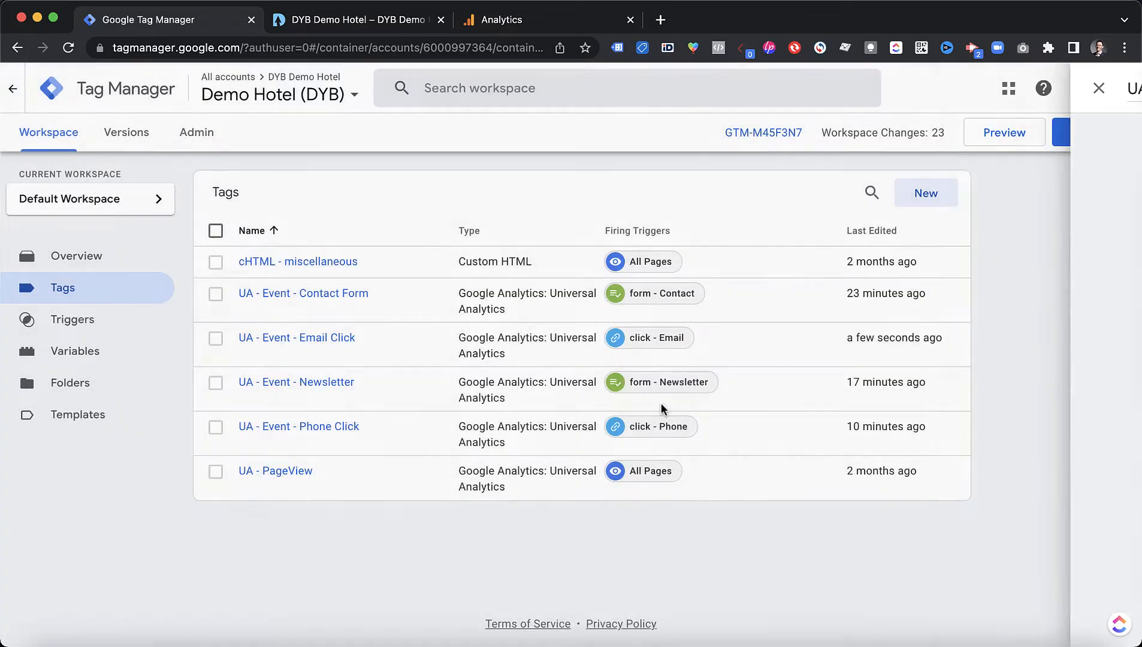
left_click(1012, 133)
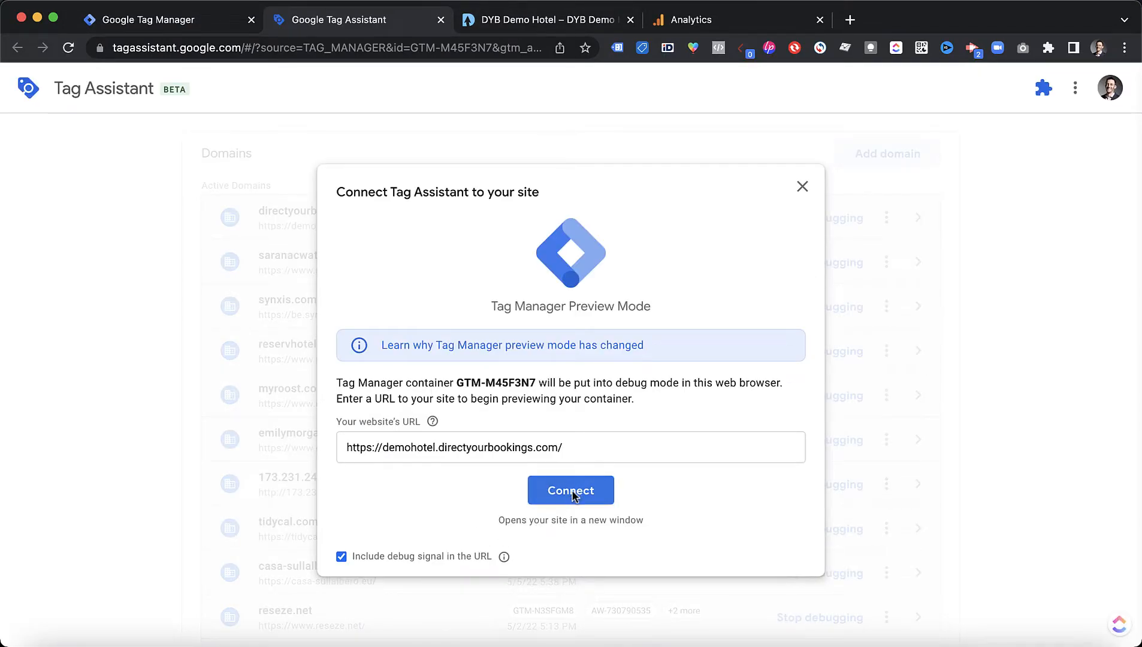
left_click(571, 491)
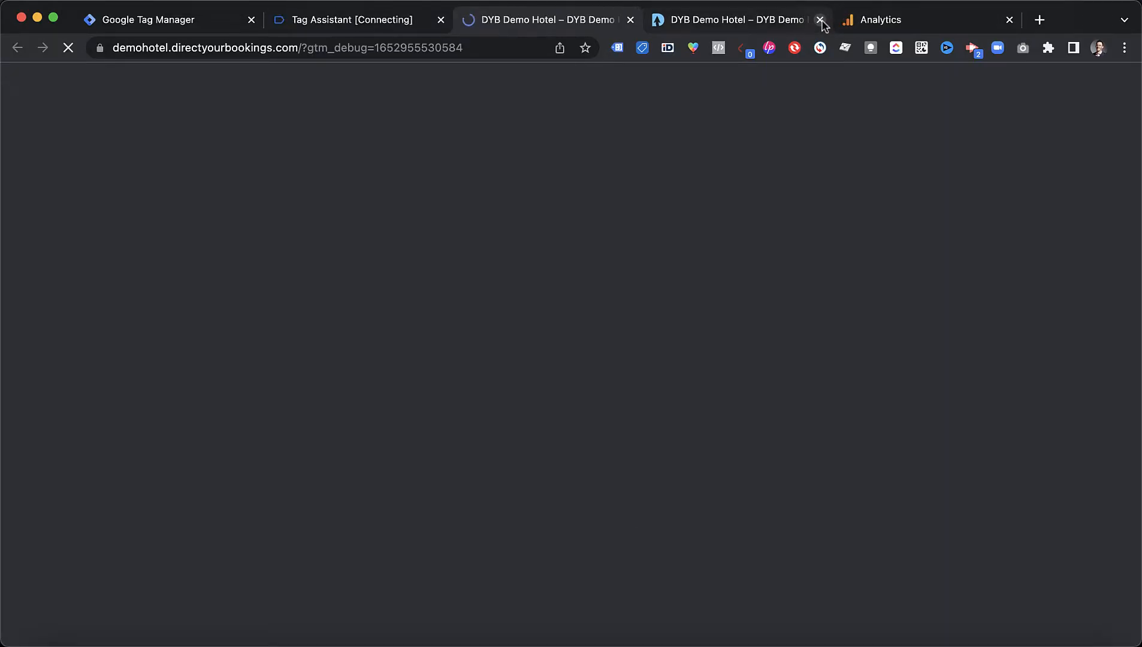
left_click(820, 20)
scroll(318, 455, "down", 20)
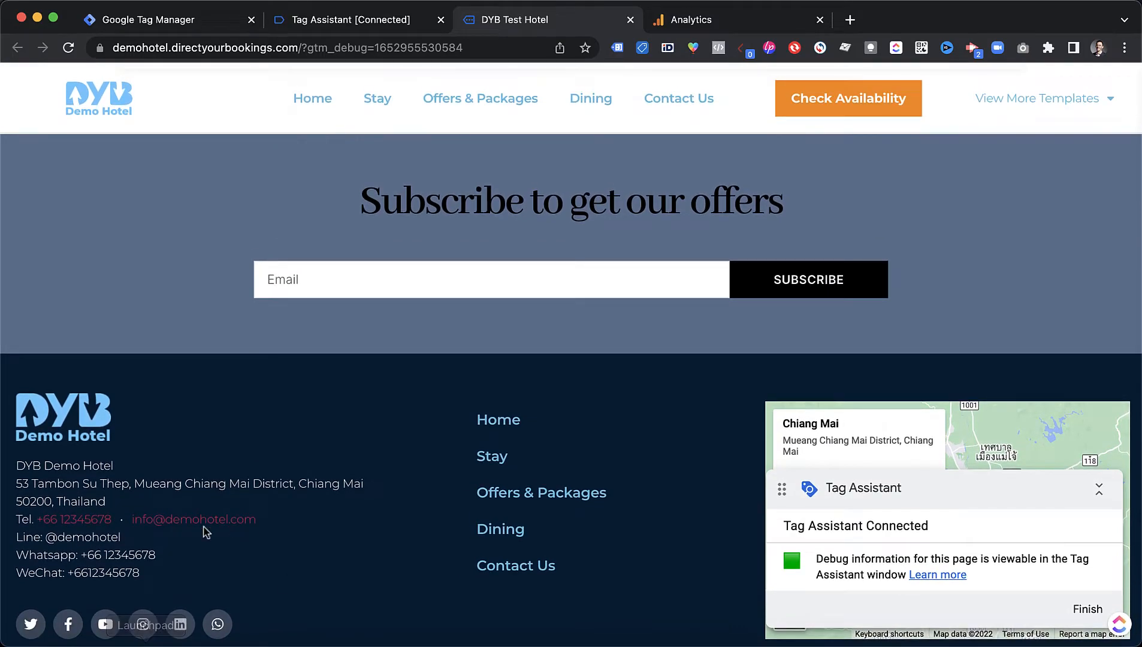
Switch to Tag Assistant, dismiss the connection notice and view the tags for the Window Loaded event
left_click(327, 21)
left_click(571, 362)
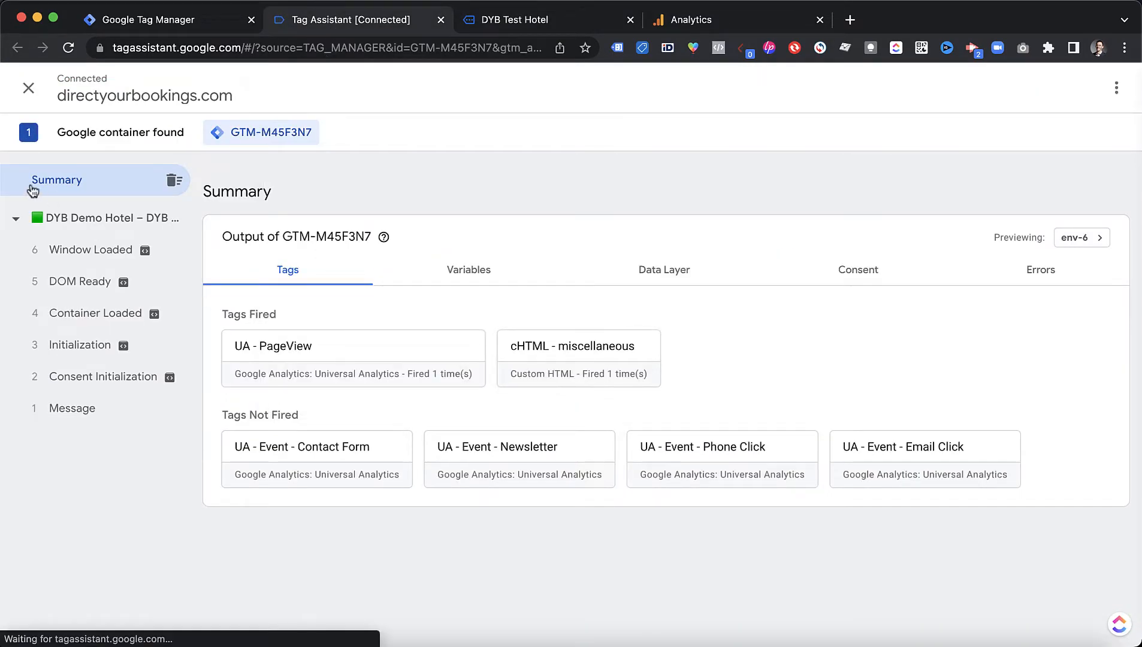
left_click(92, 248)
Test the e-mail address link in the previewed demo hotel site's footer and return to the browser
left_click(512, 22)
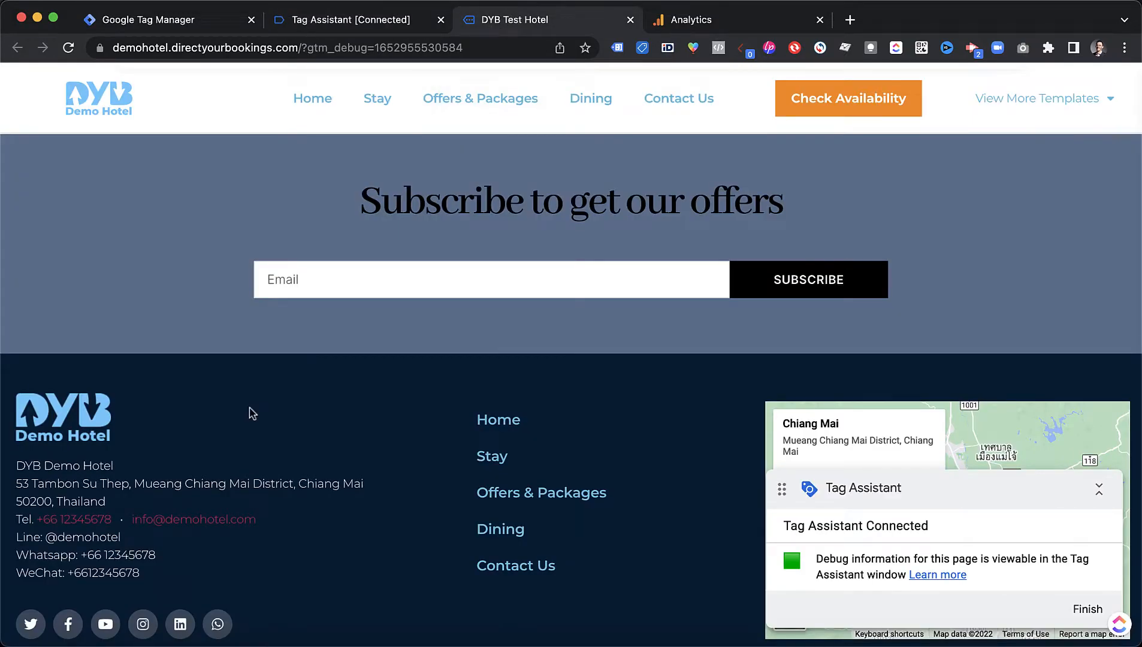
left_click(197, 525)
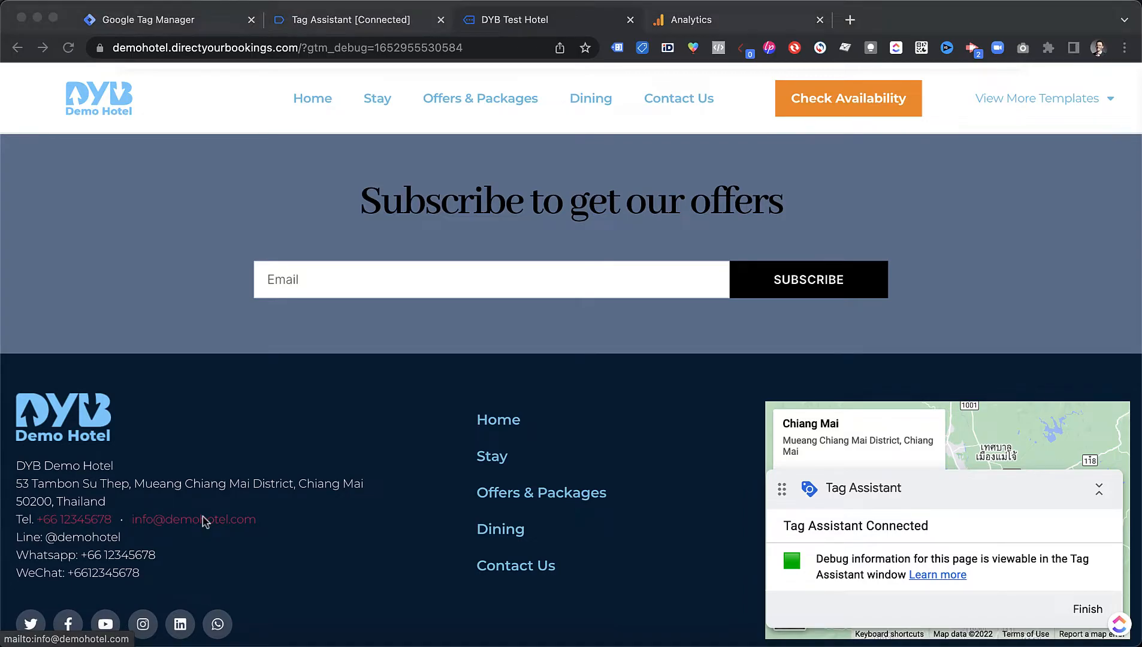
key("super+Tab")
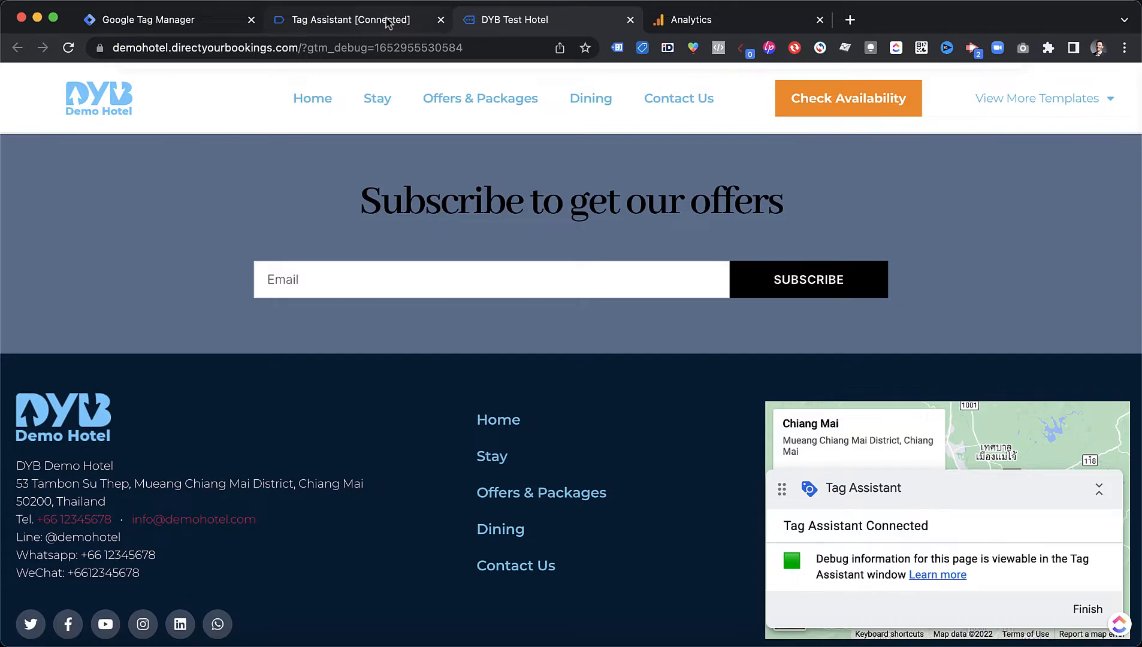
In Tag Assistant, open the details of the UA - Event - Email Click tag under the Link Click event
left_click(388, 23)
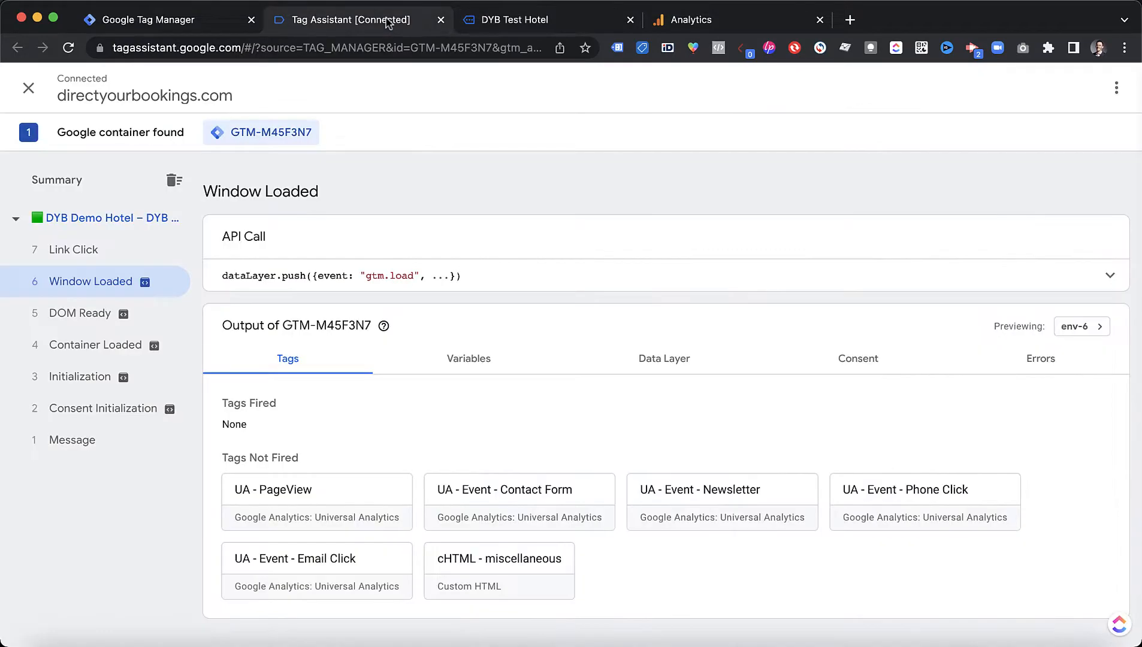
left_click(83, 257)
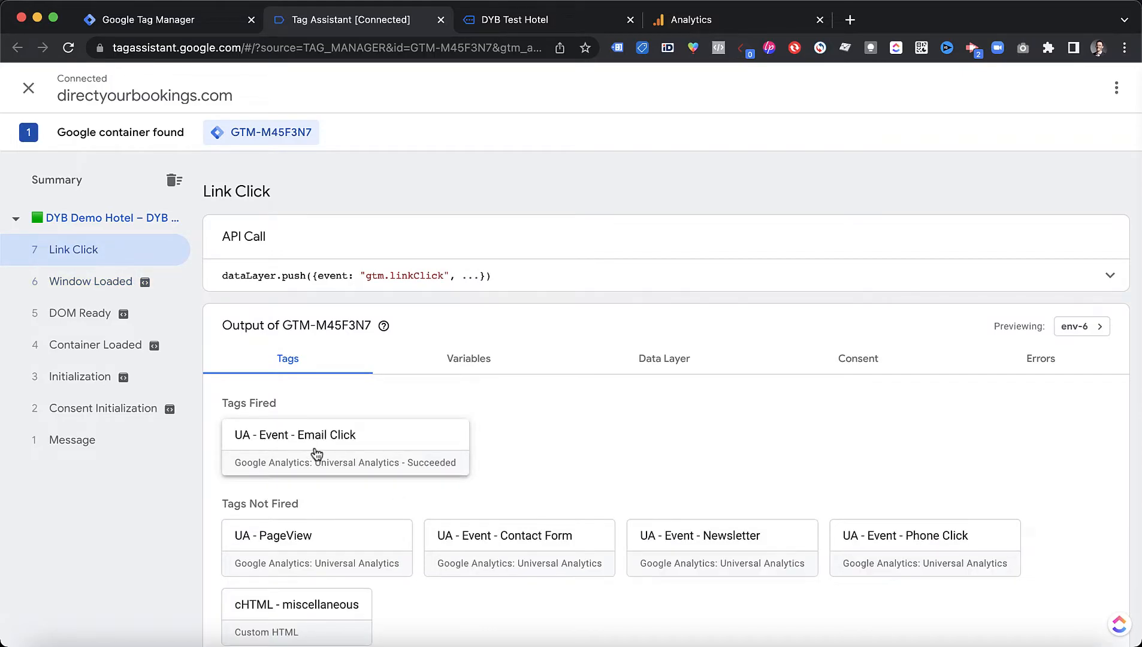
left_click(351, 461)
Examine the category, action and label values in the UA - Event - Email Click tag details and compare them with the site footer
left_click(522, 402)
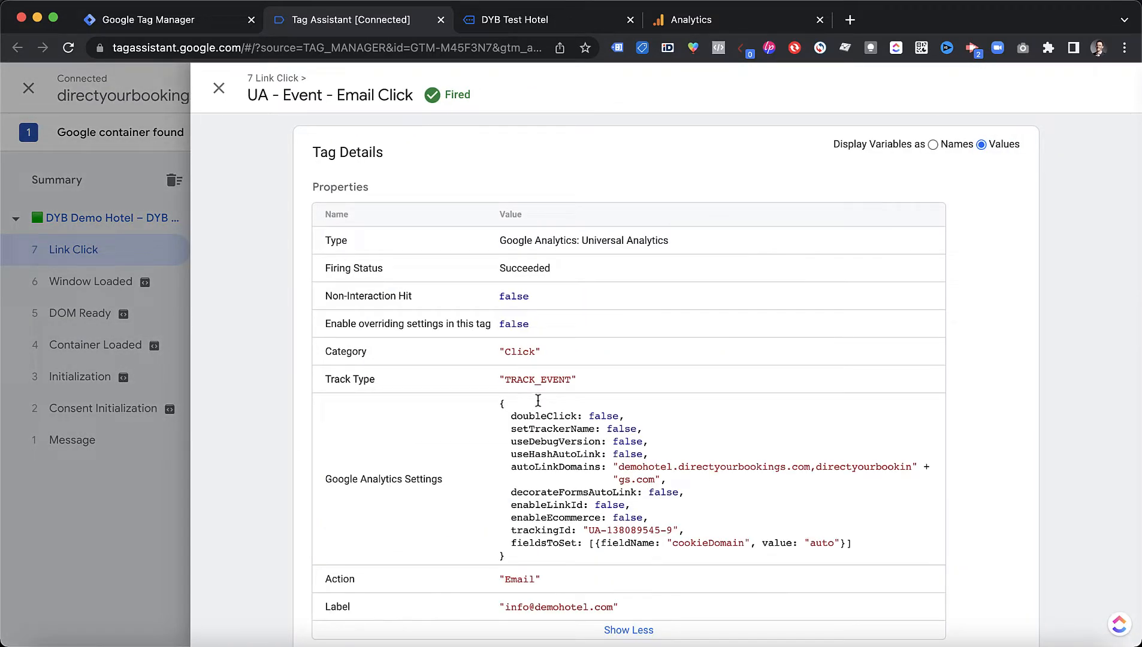
double_click(529, 353)
scroll(537, 376, "down", 3)
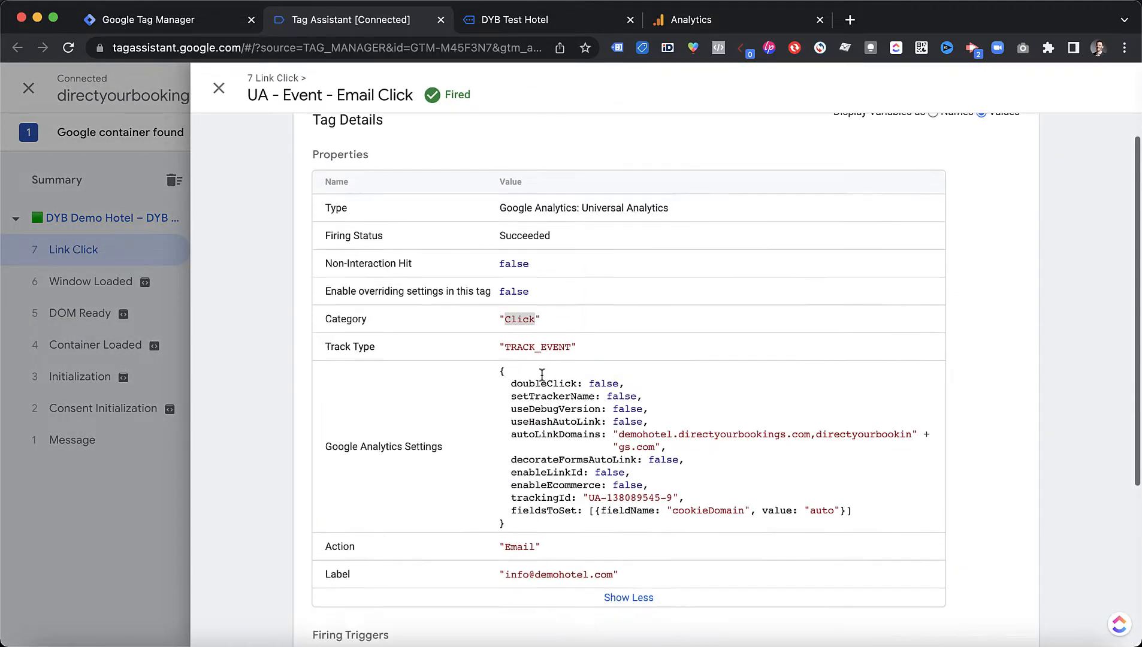
double_click(518, 468)
left_click_drag(315, 502, 384, 497)
left_click_drag(613, 497, 507, 501)
left_click(429, 503)
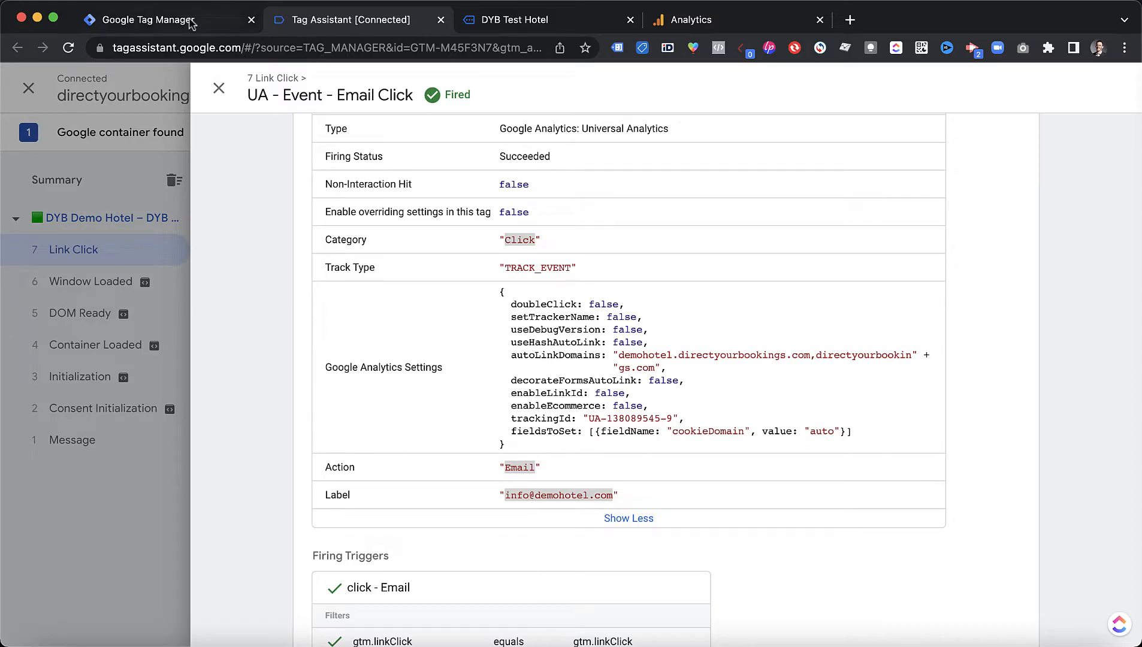
left_click(547, 24)
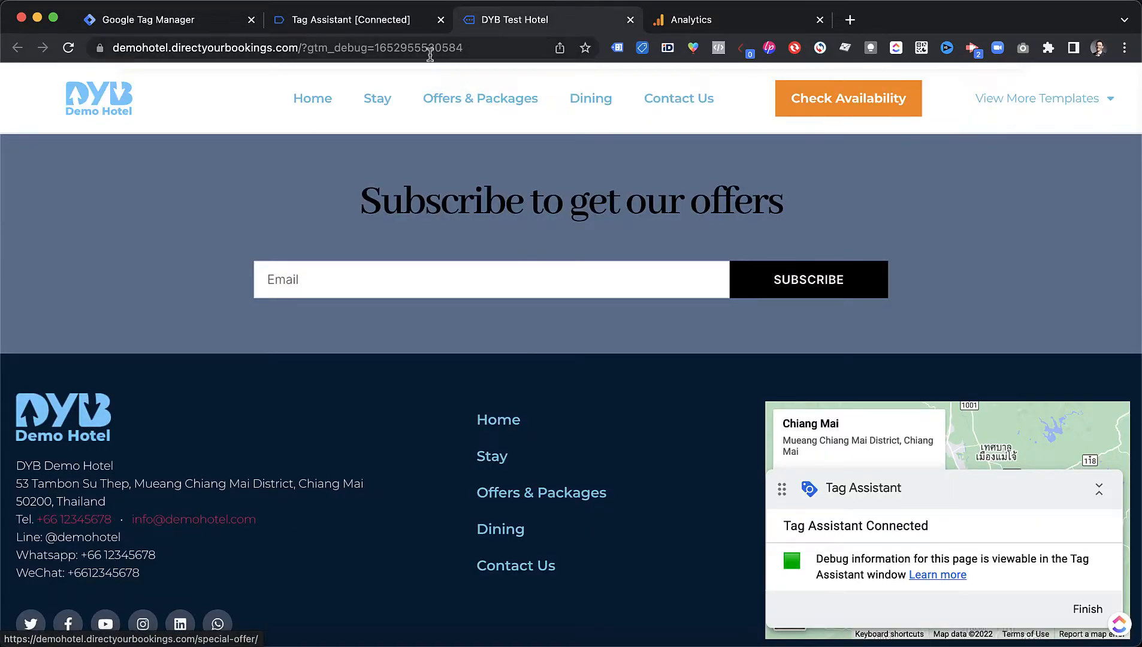
left_click(339, 22)
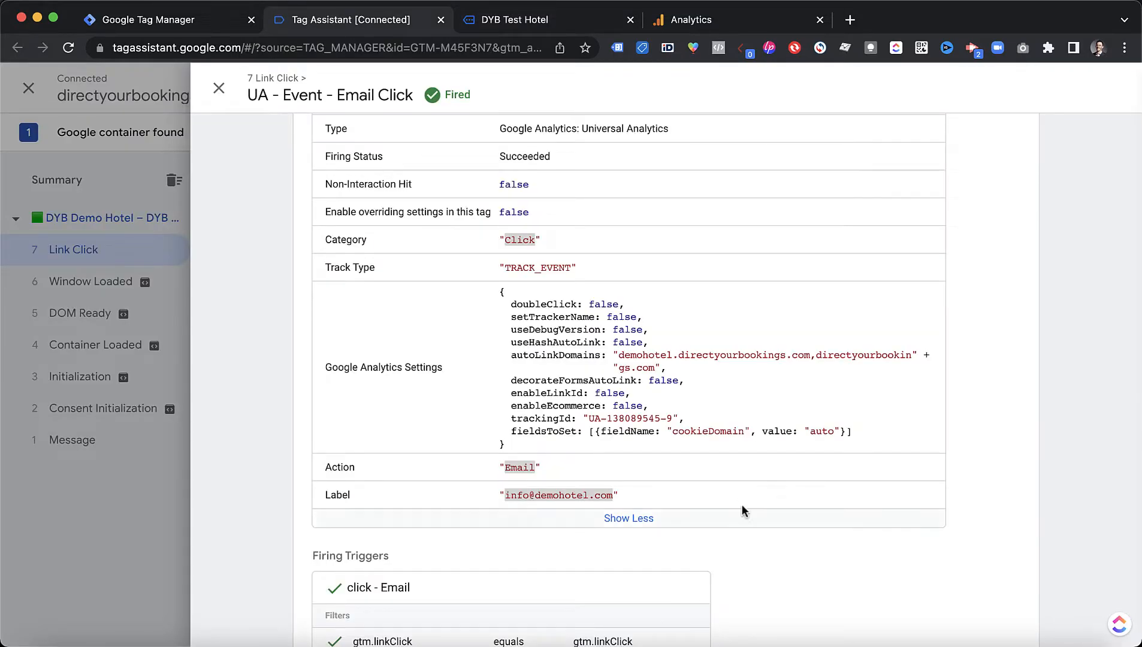
Close the tag details, switch to Google Analytics and check the event action and label in the realtime Events report
left_click(219, 88)
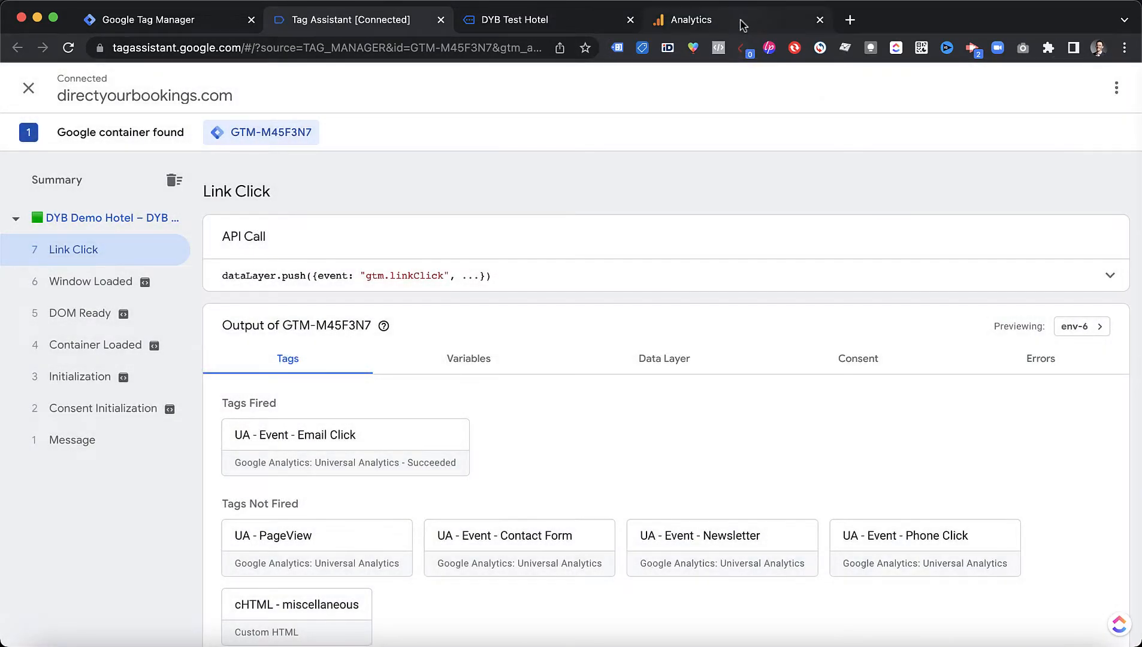
left_click(742, 24)
left_click_drag(282, 500, 247, 507)
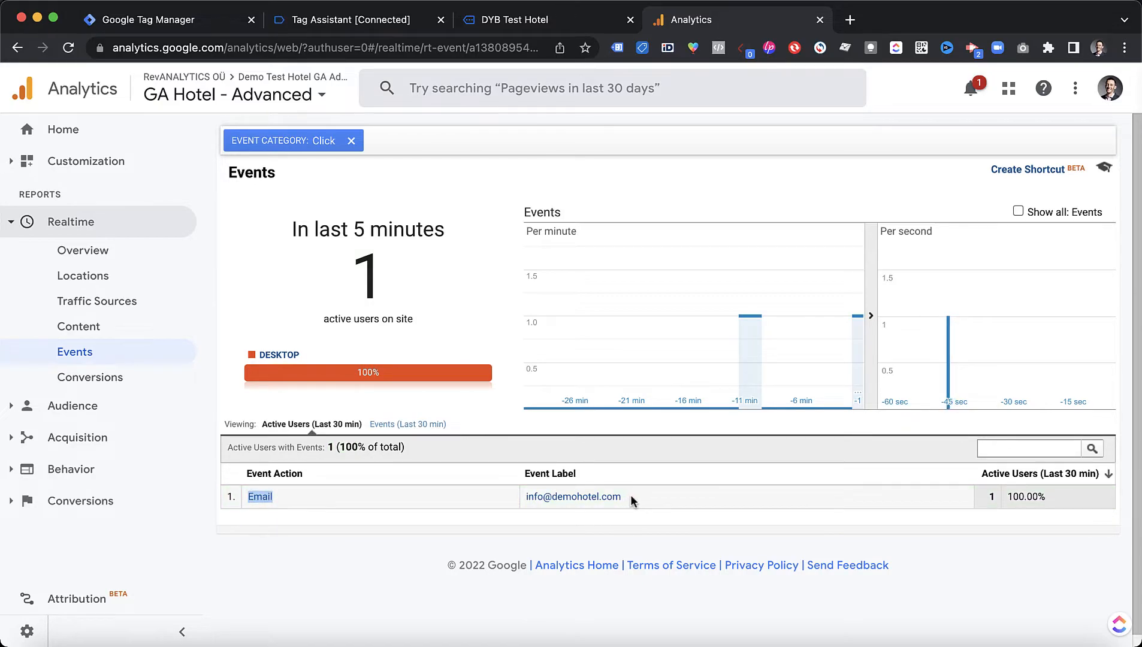
left_click_drag(628, 498, 531, 505)
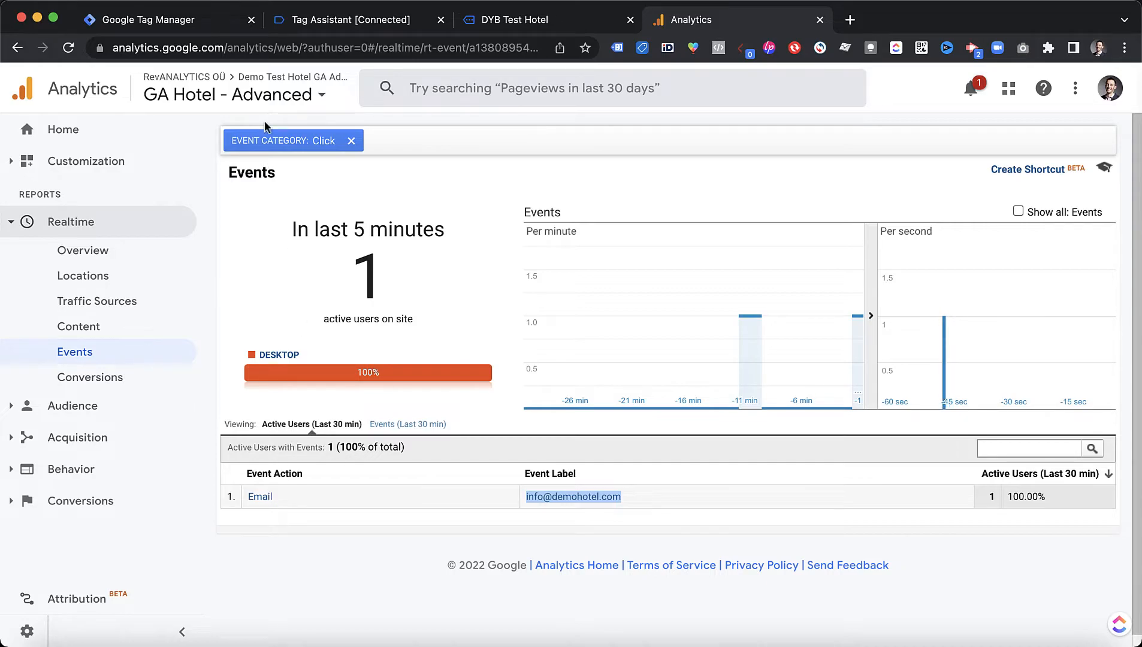
Remove the Click category filter from the realtime Events report and check the event category and action
left_click(352, 141)
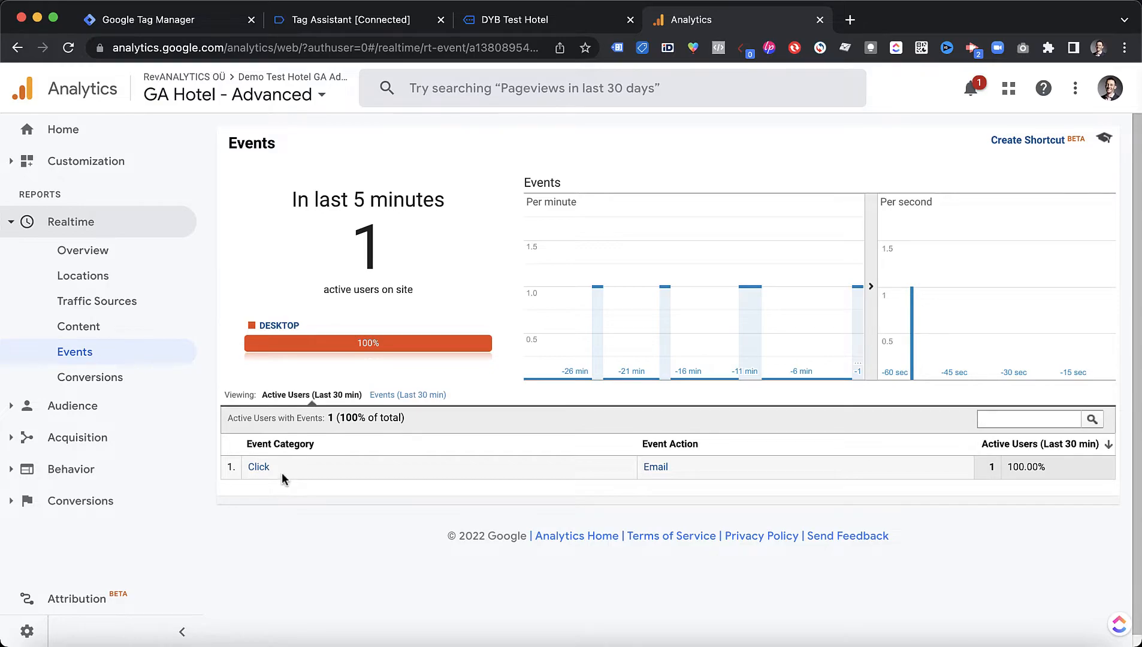
left_click_drag(275, 470, 257, 470)
left_click_drag(672, 470, 642, 469)
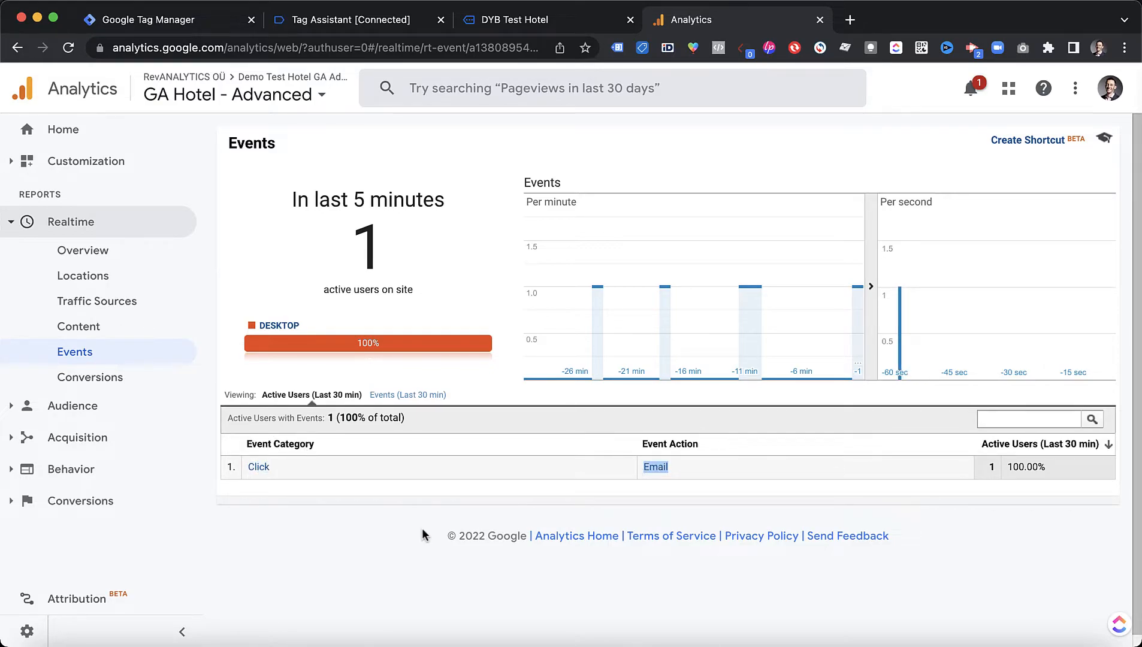
Switch to Google Tag Manager and open the submission form for the workspace changes
left_click(183, 31)
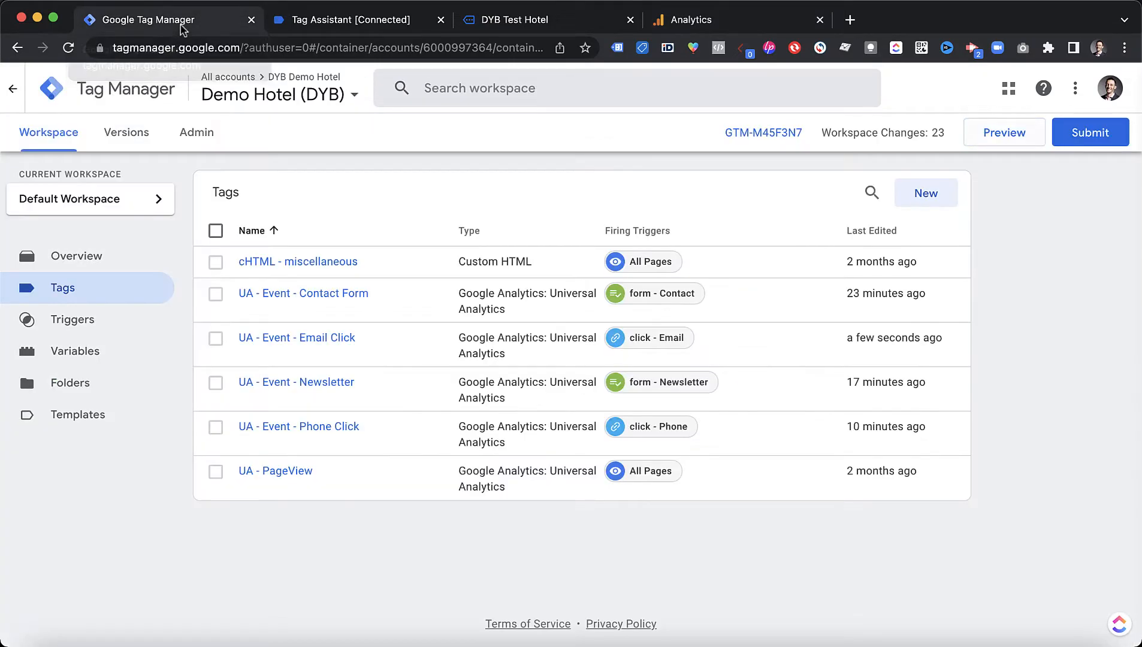
left_click(1094, 134)
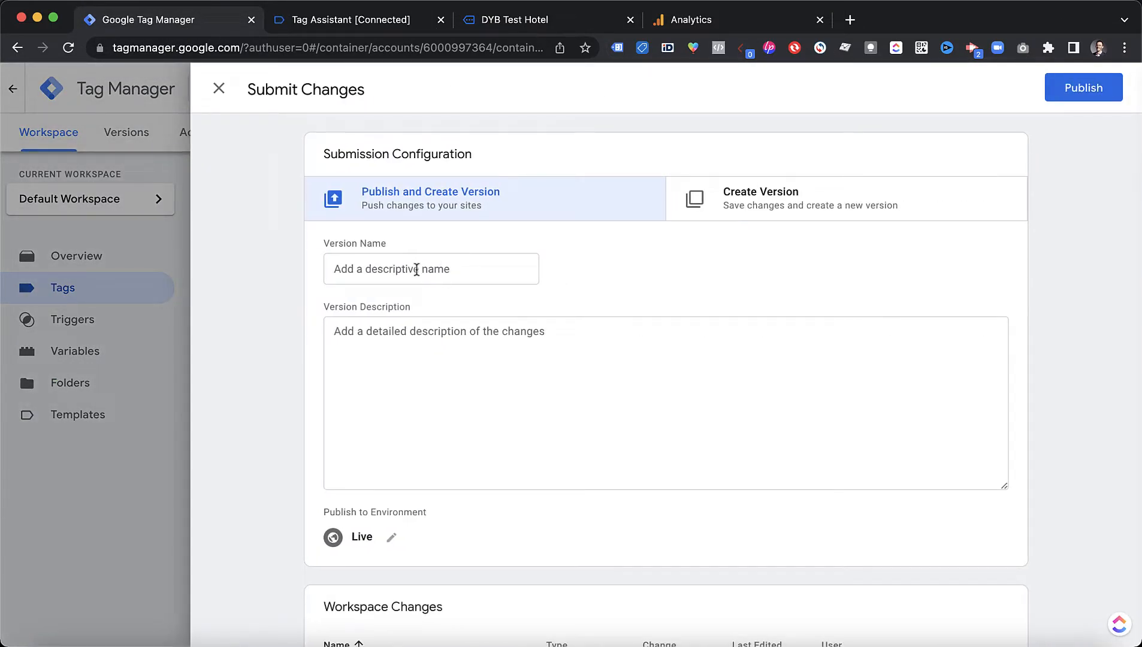
left_click(417, 269)
type("EV")
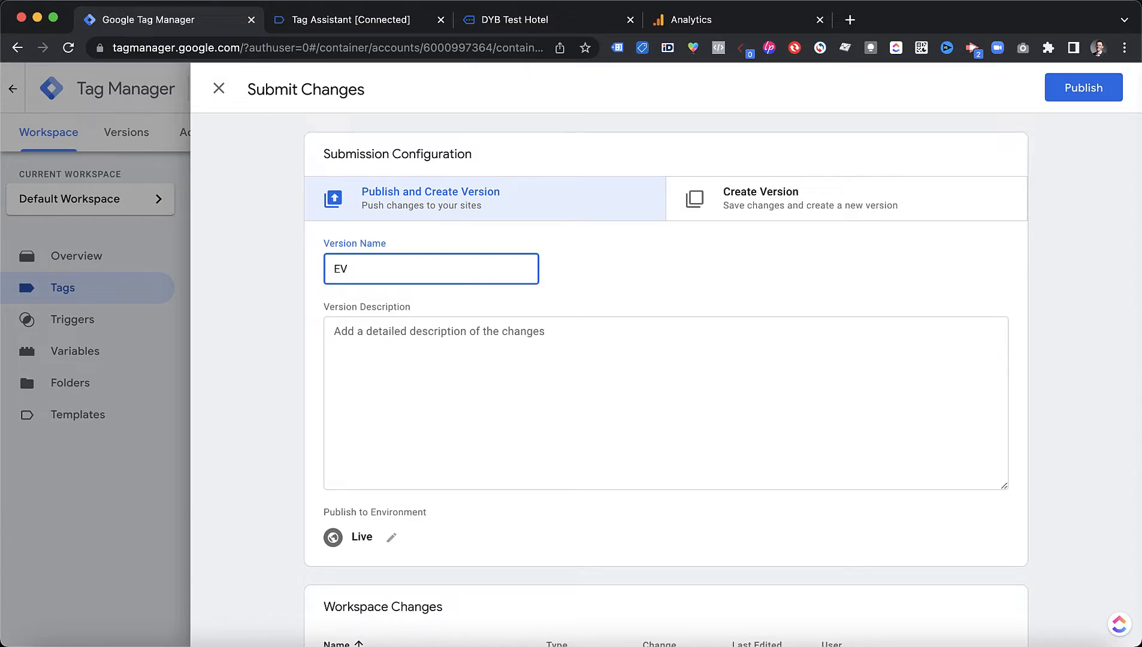
type("e")
key("super+a")
key("BackSpace")
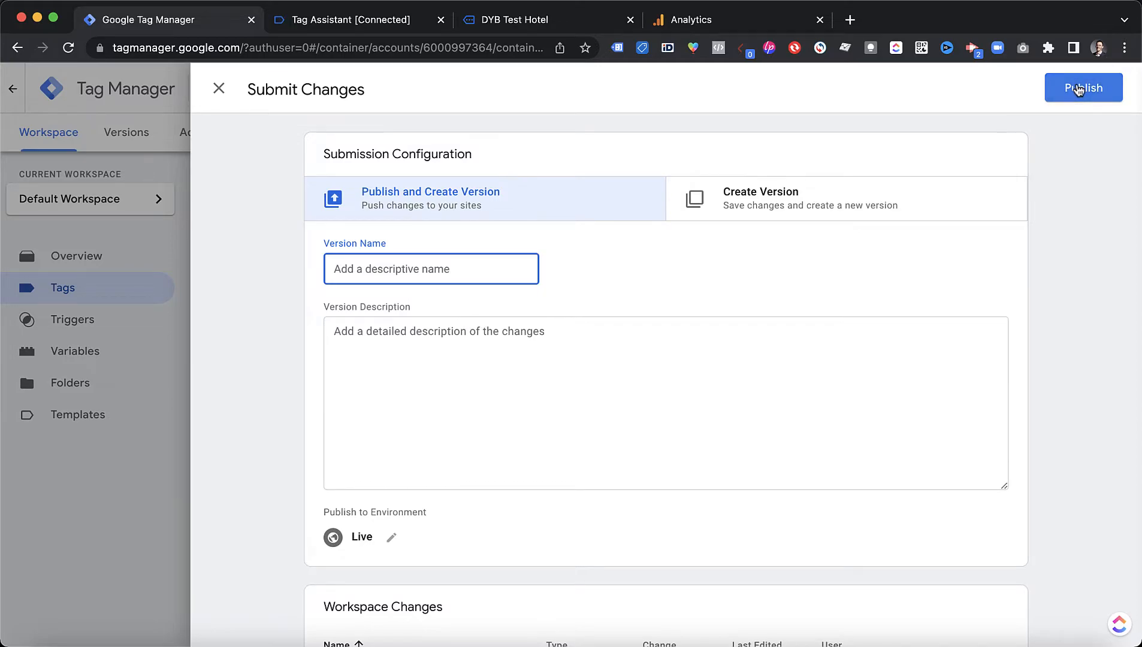
Publish the container changes to Live without a version name or description and return to the workspace
left_click(1084, 87)
left_click(713, 550)
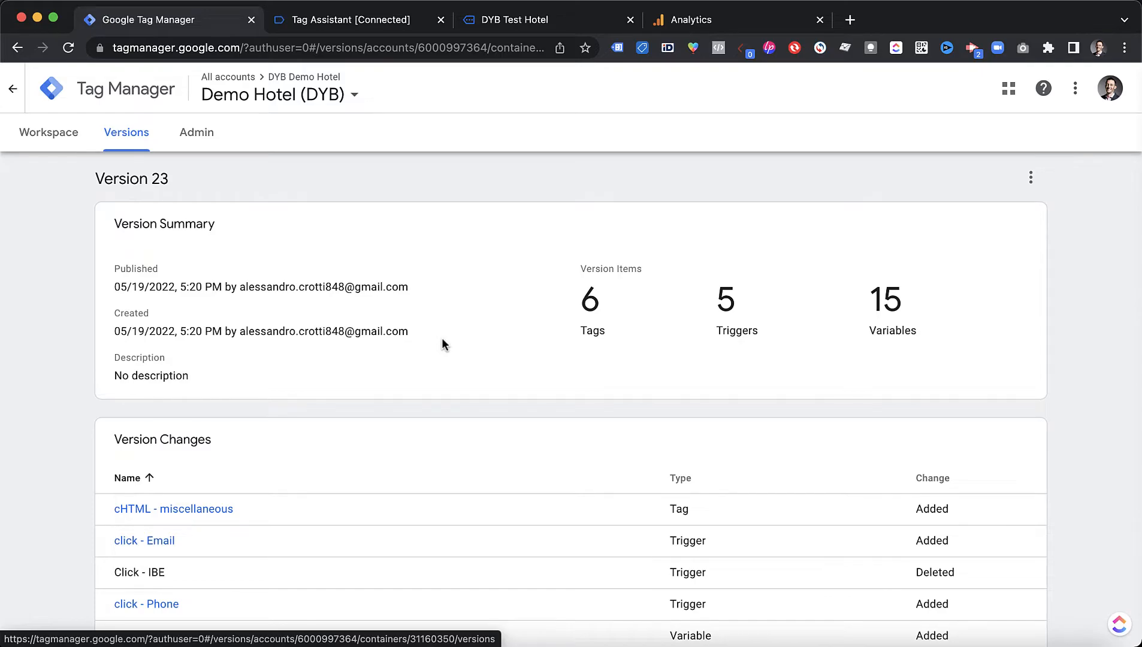
left_click(48, 136)
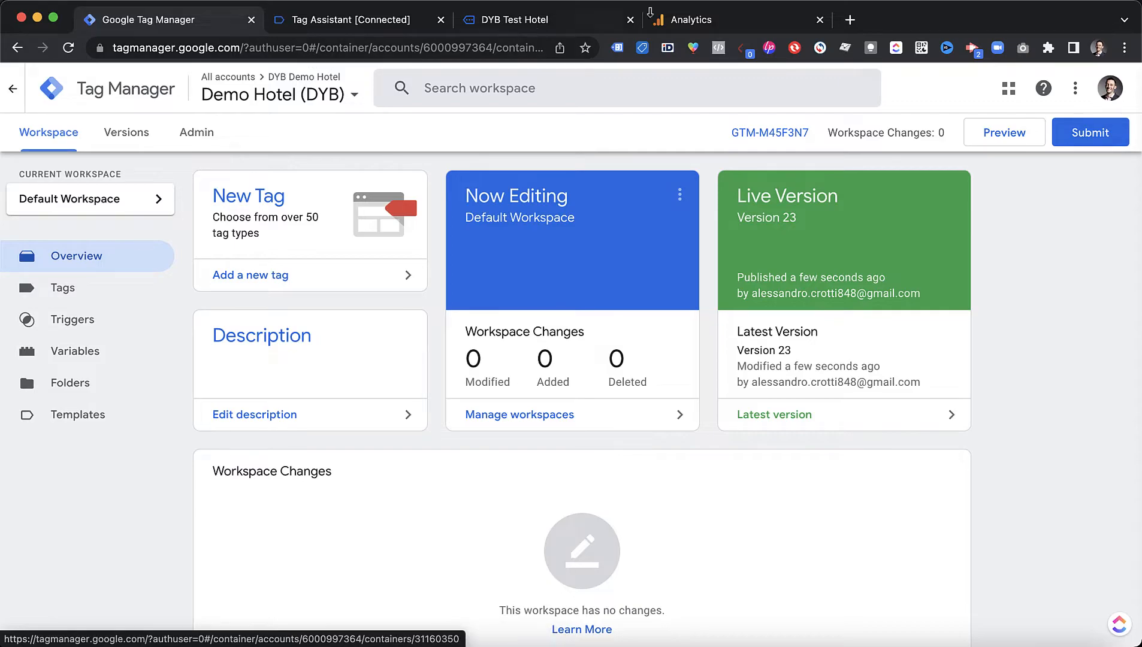
Switch to Google Analytics and view the Events Overview and Top Events reports under Behavior
left_click(737, 23)
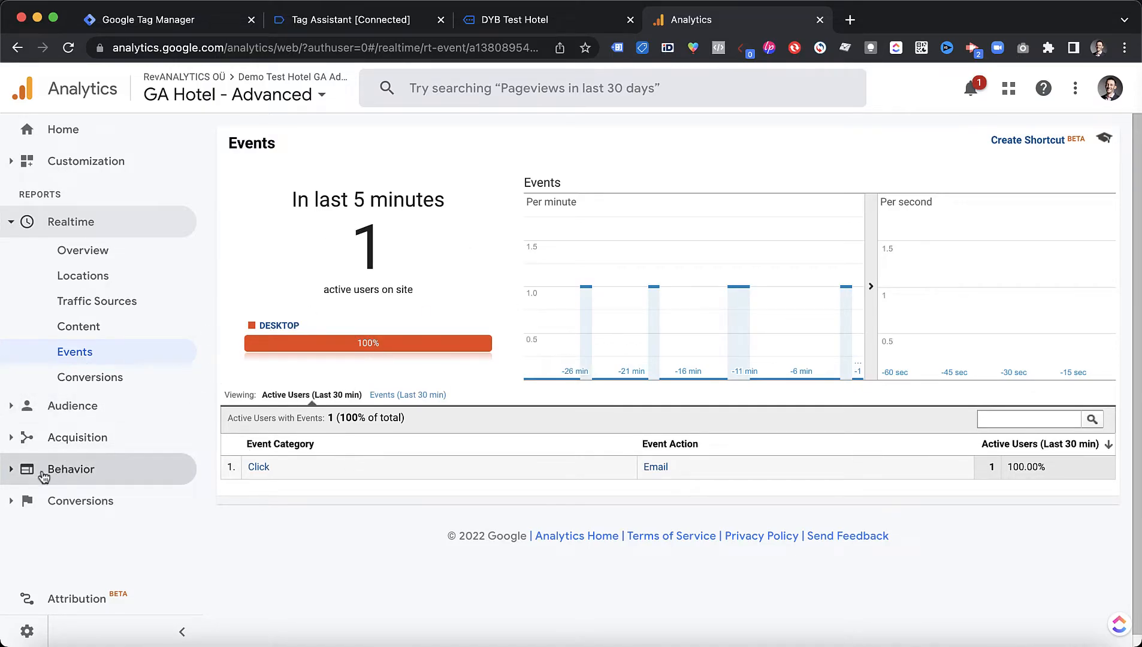
left_click(12, 473)
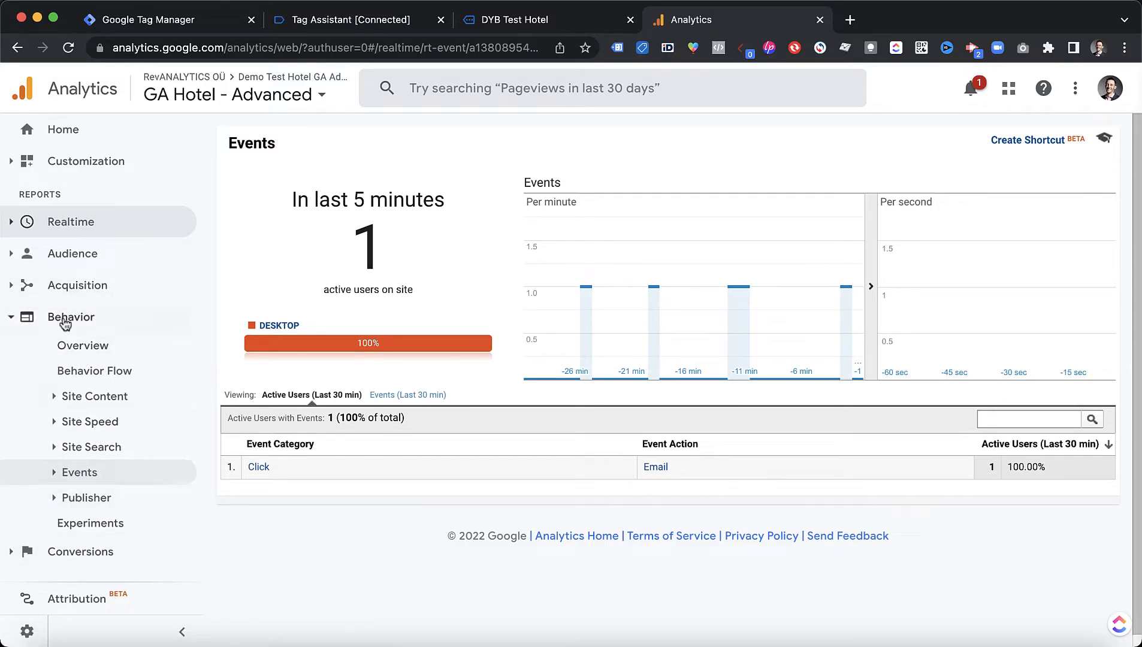
left_click(77, 472)
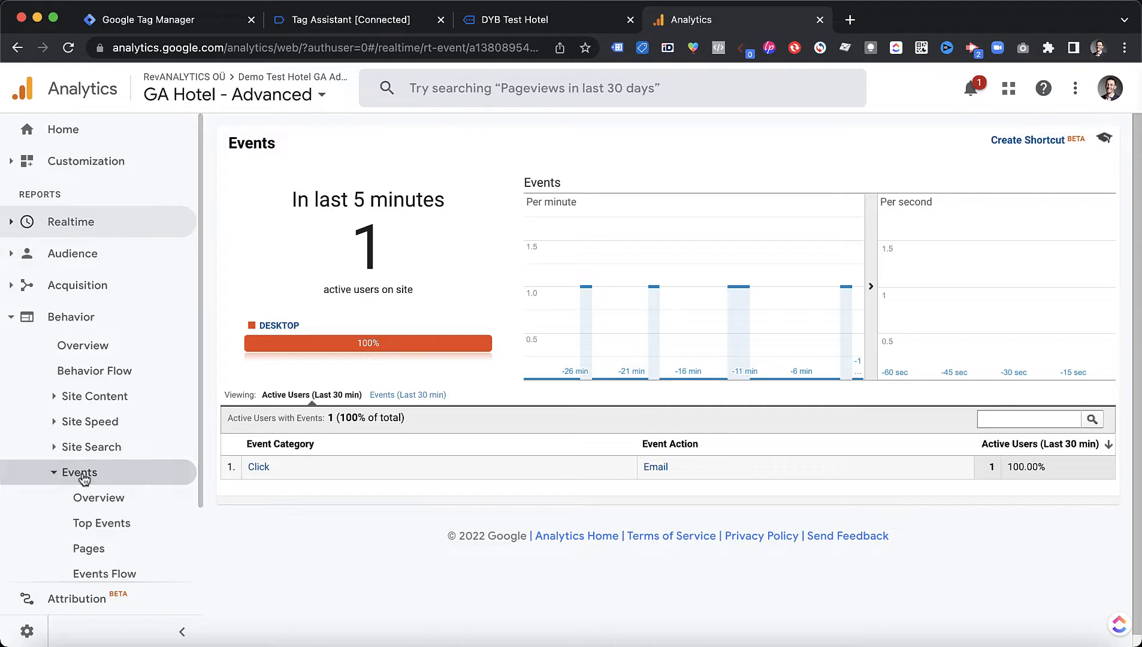
scroll(109, 512, "down", 2)
left_click(96, 422)
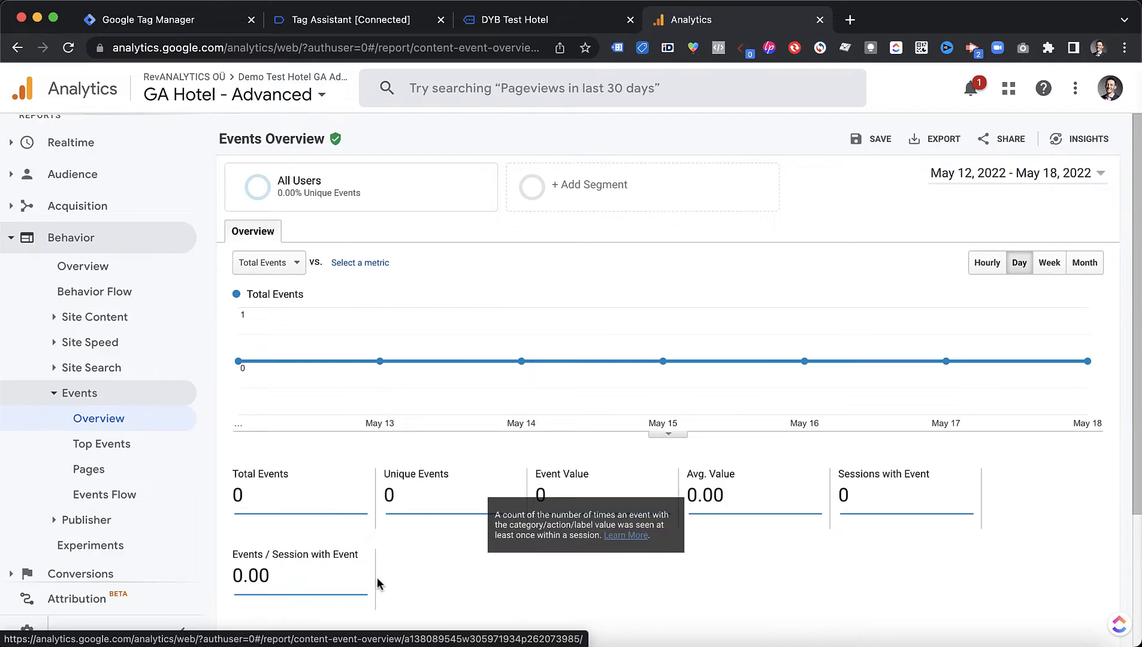
left_click(83, 442)
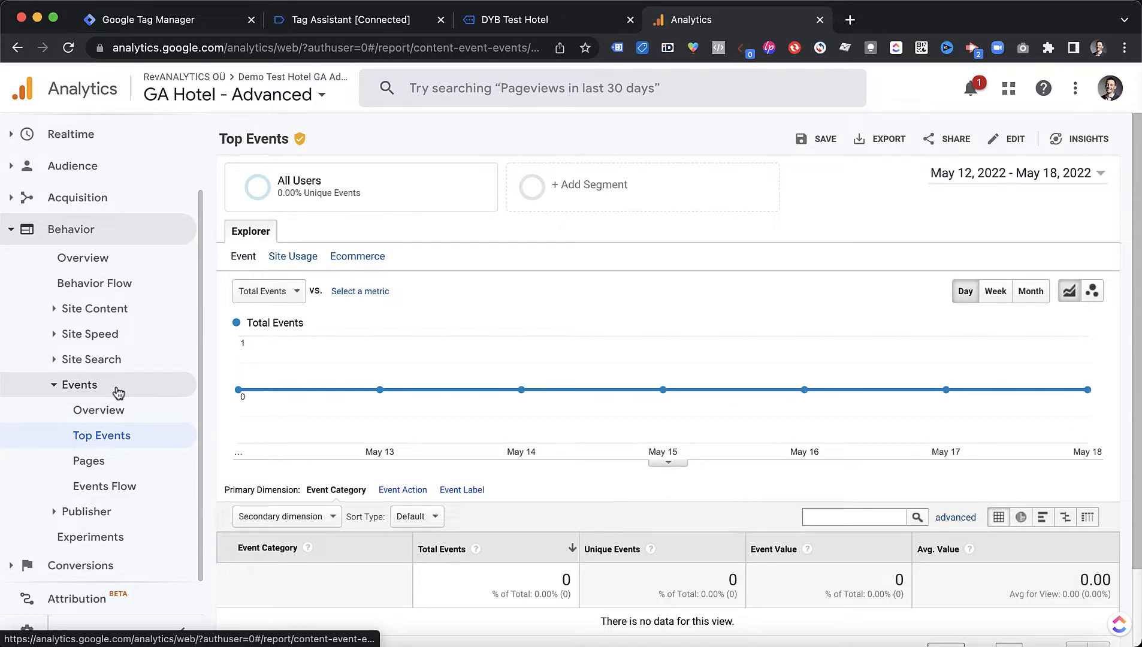
scroll(689, 542, "down", 3)
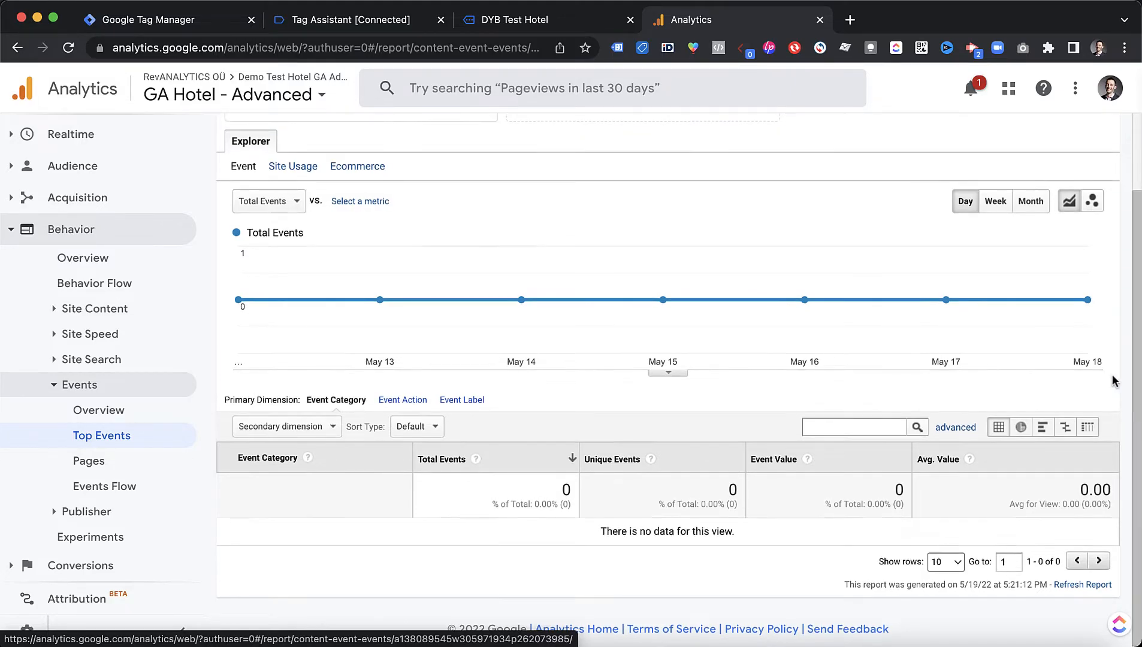
Set the Top Events date range to May 19, 2022 and view the events by Event Action
scroll(1113, 381, "up", 3)
left_click(1057, 173)
left_click(864, 246)
left_click(947, 265)
scroll(471, 422, "down", 1)
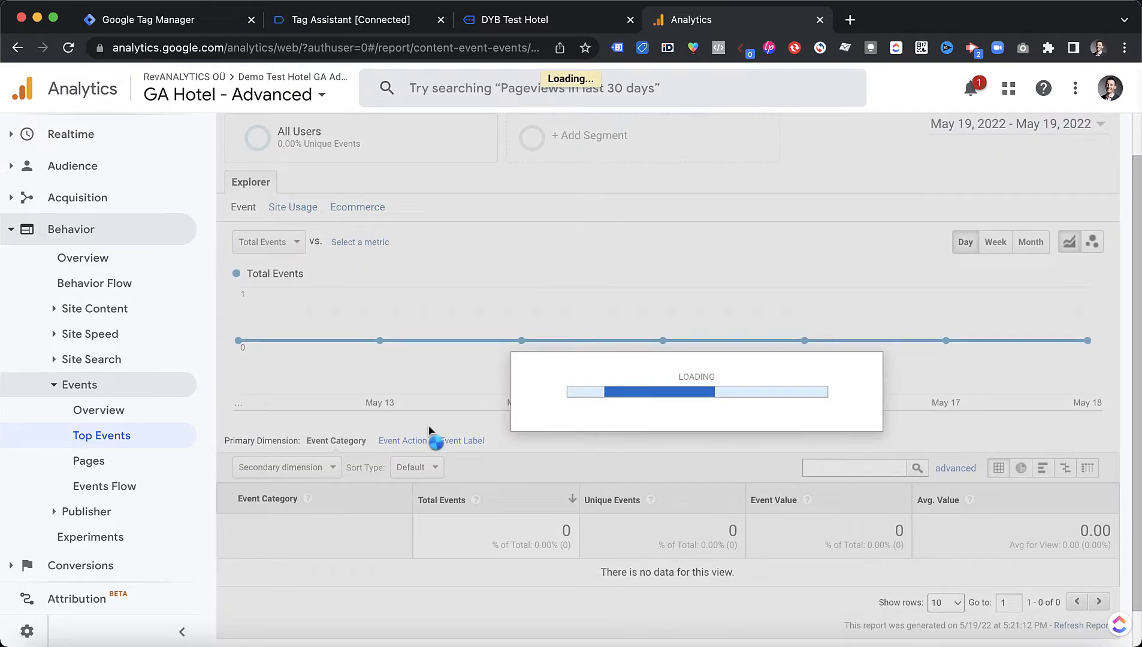
scroll(382, 444, "down", 1)
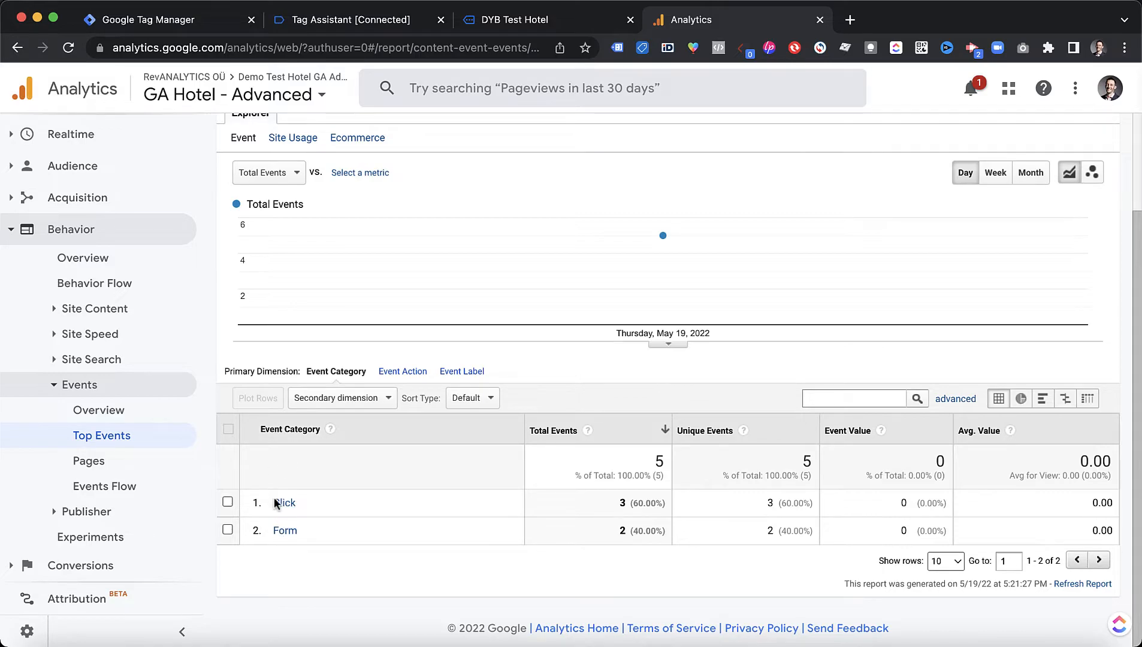
left_click(418, 372)
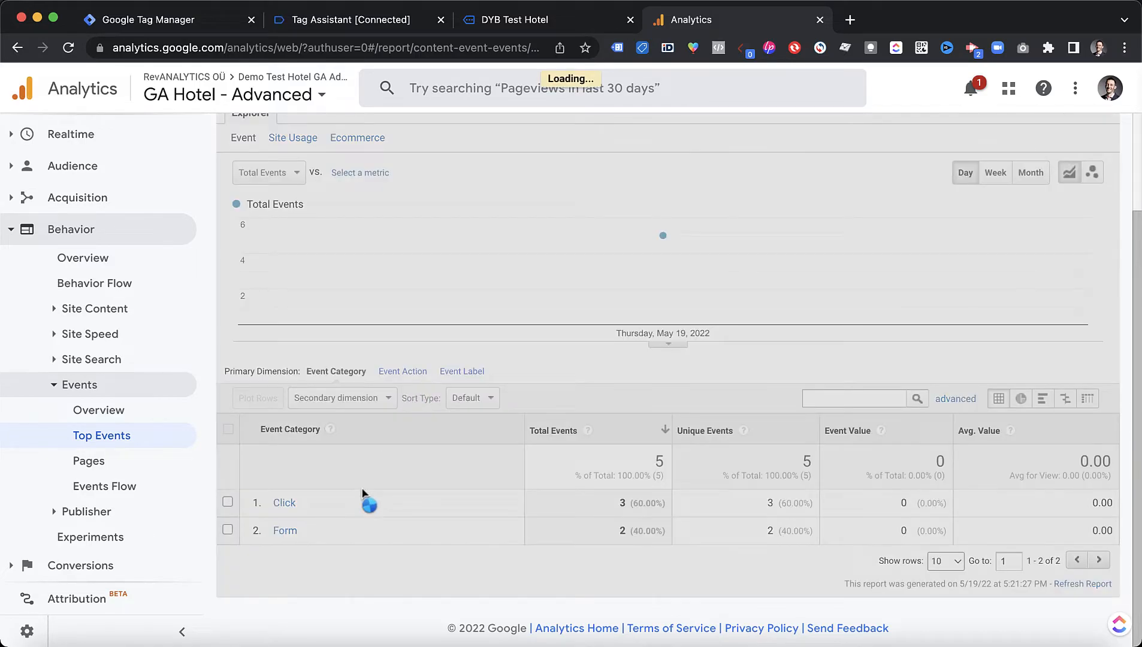
scroll(366, 453, "down", 1)
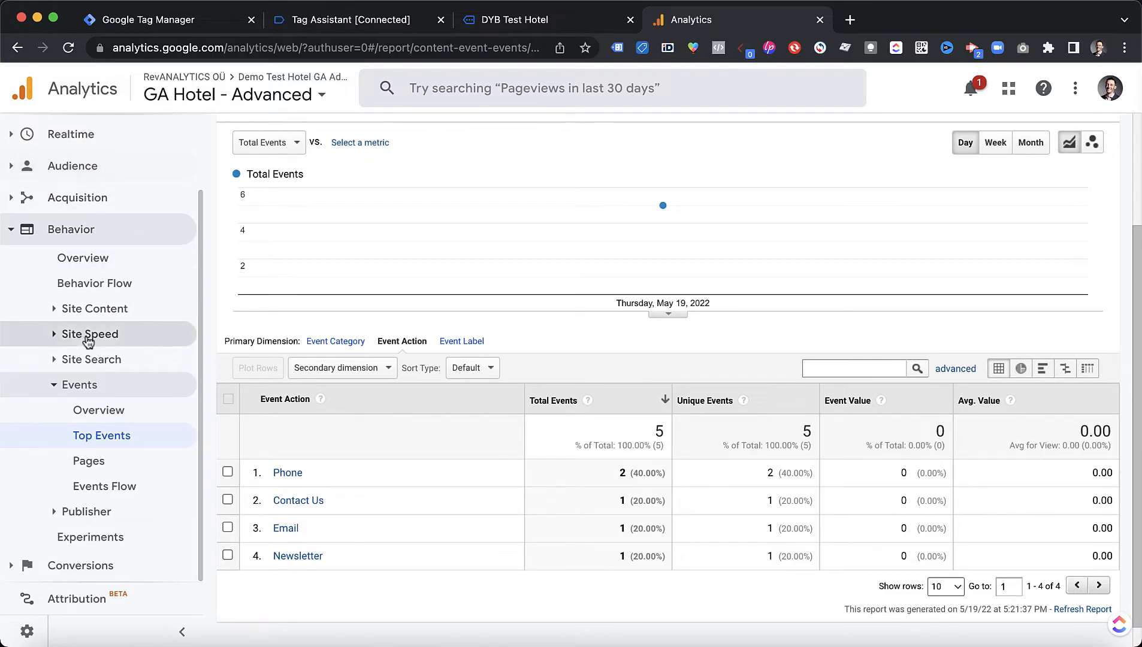
Start a new custom report and add Event Category as its dimension drilldown
scroll(90, 342, "up", 3)
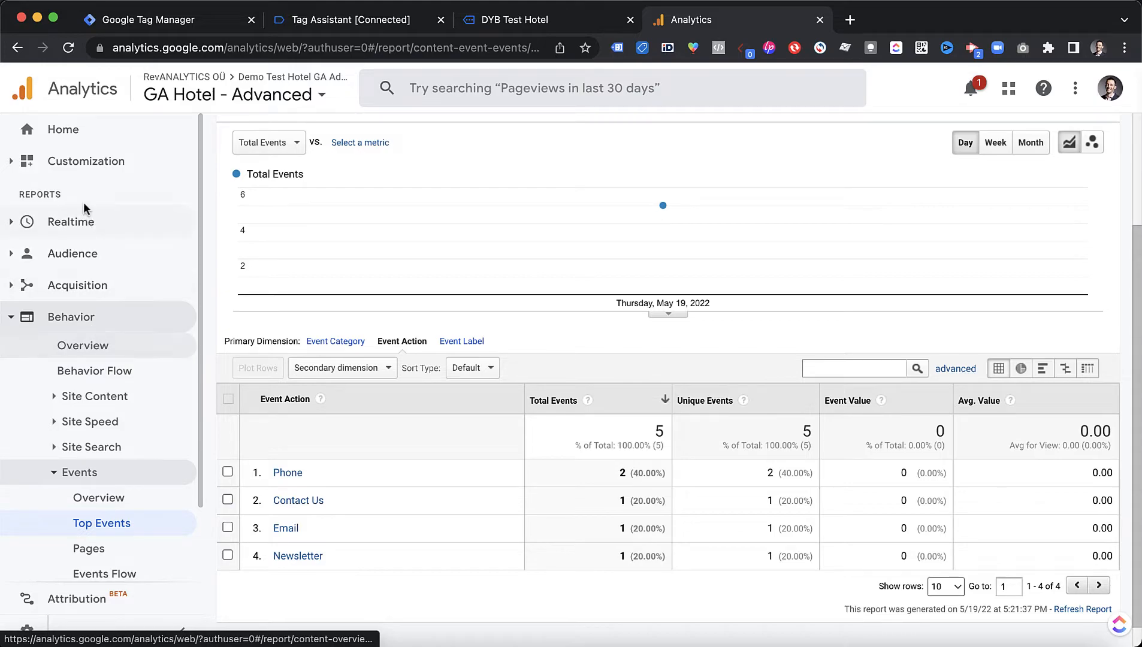
left_click(94, 163)
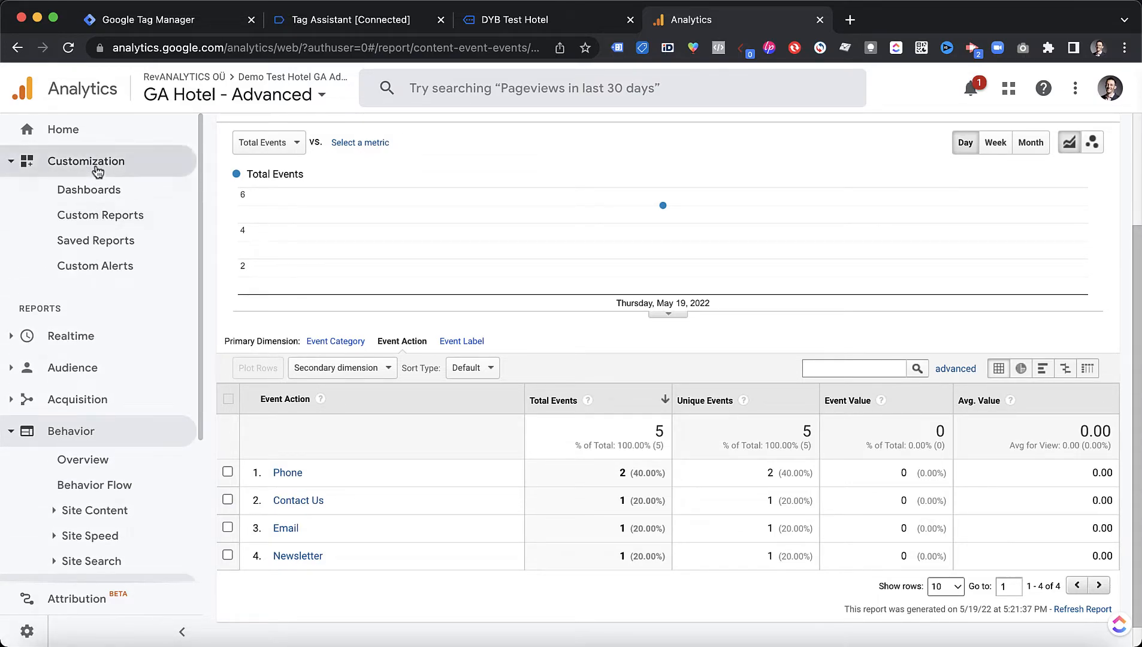
left_click(101, 220)
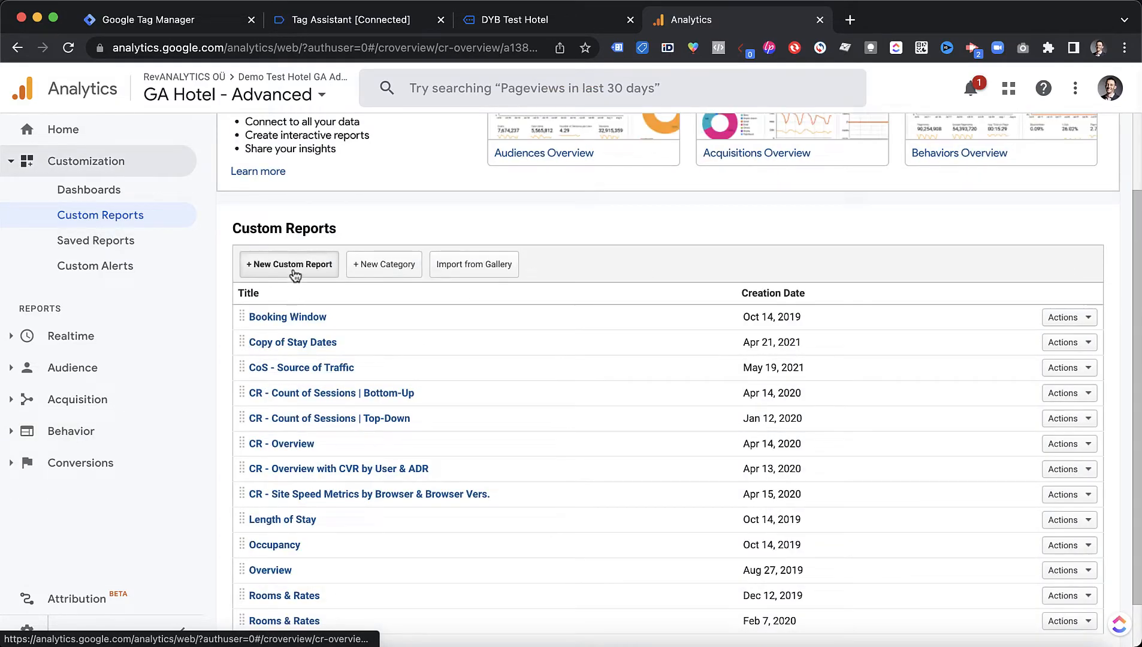
left_click(300, 273)
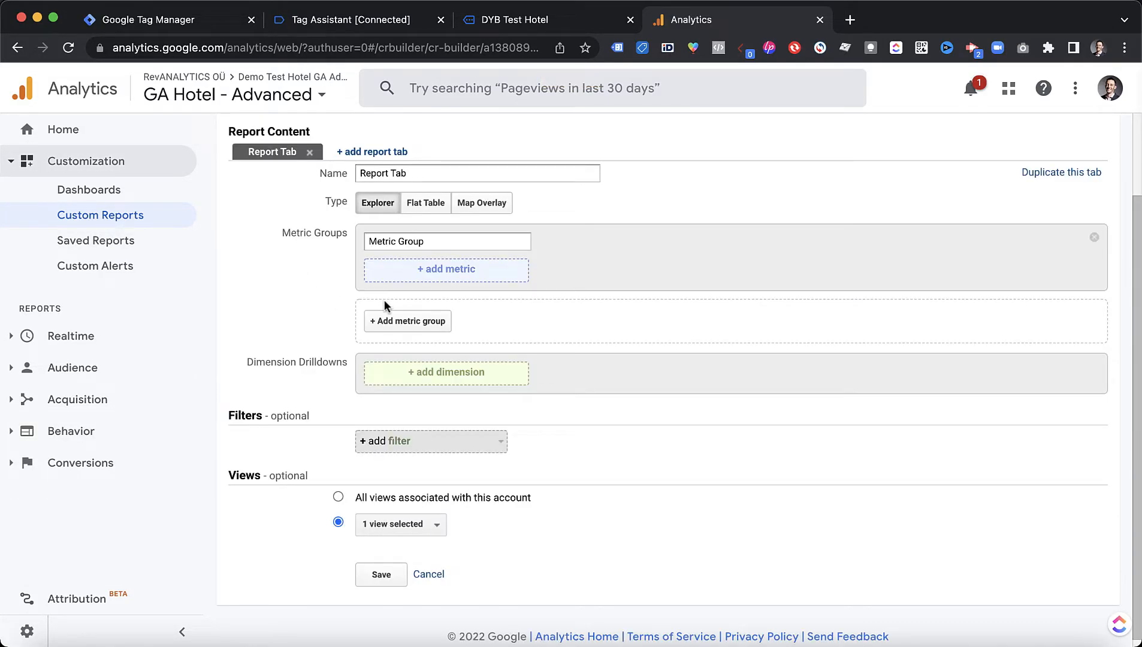
left_click(454, 377)
type("event")
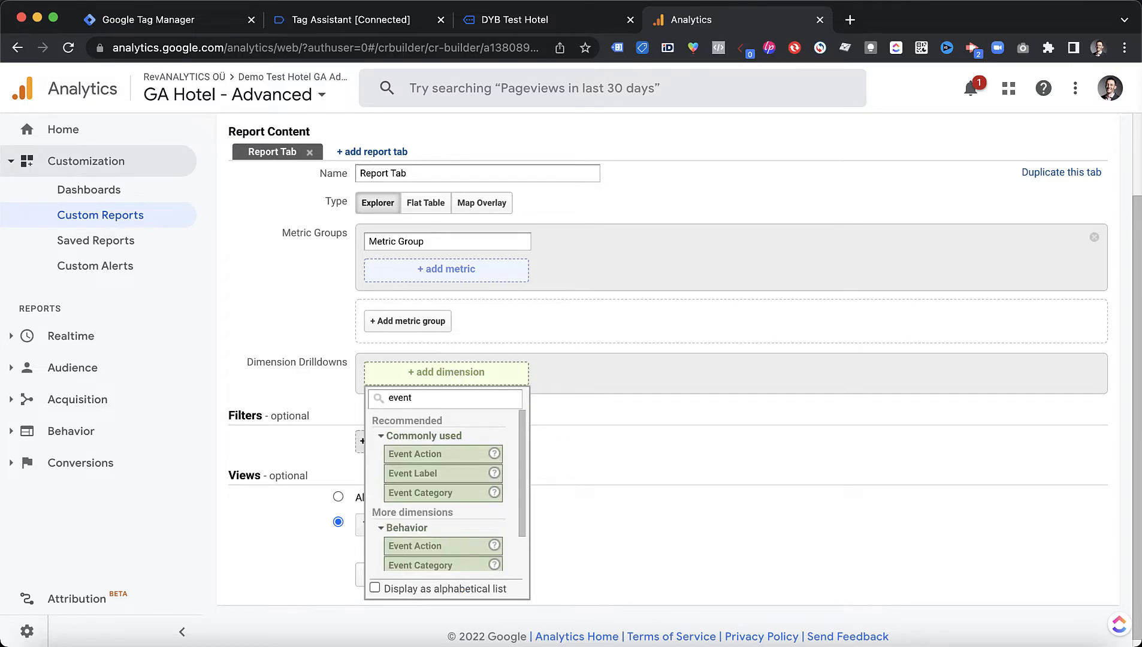
left_click(443, 495)
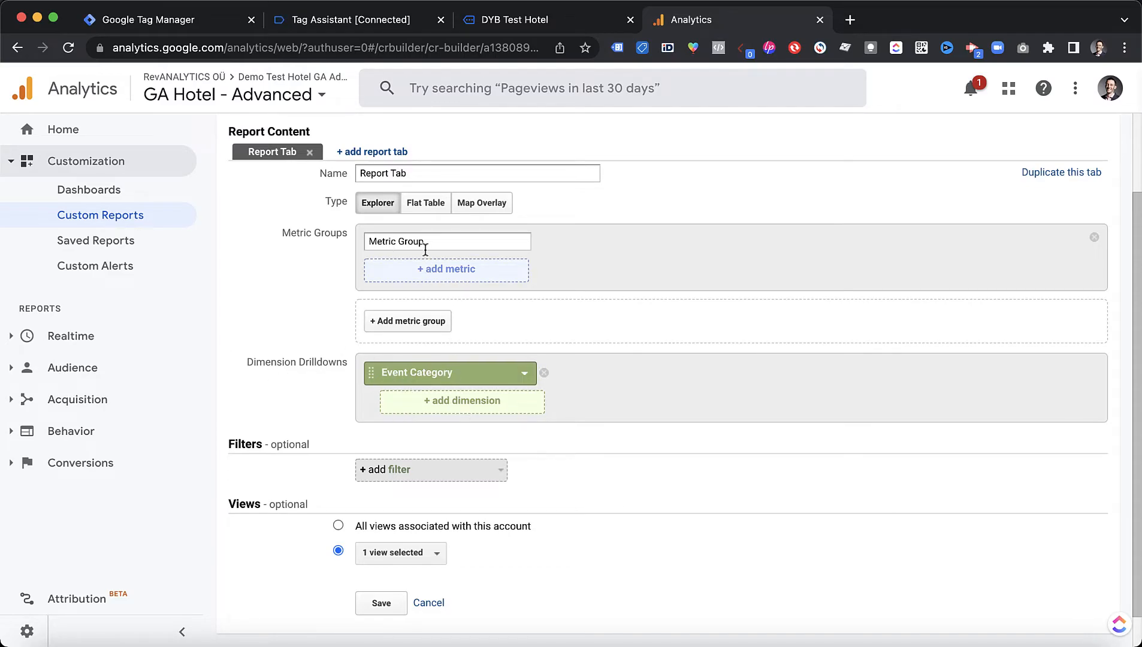
Add Sessions and Users to the custom report's metric group
left_click(437, 276)
type("ses")
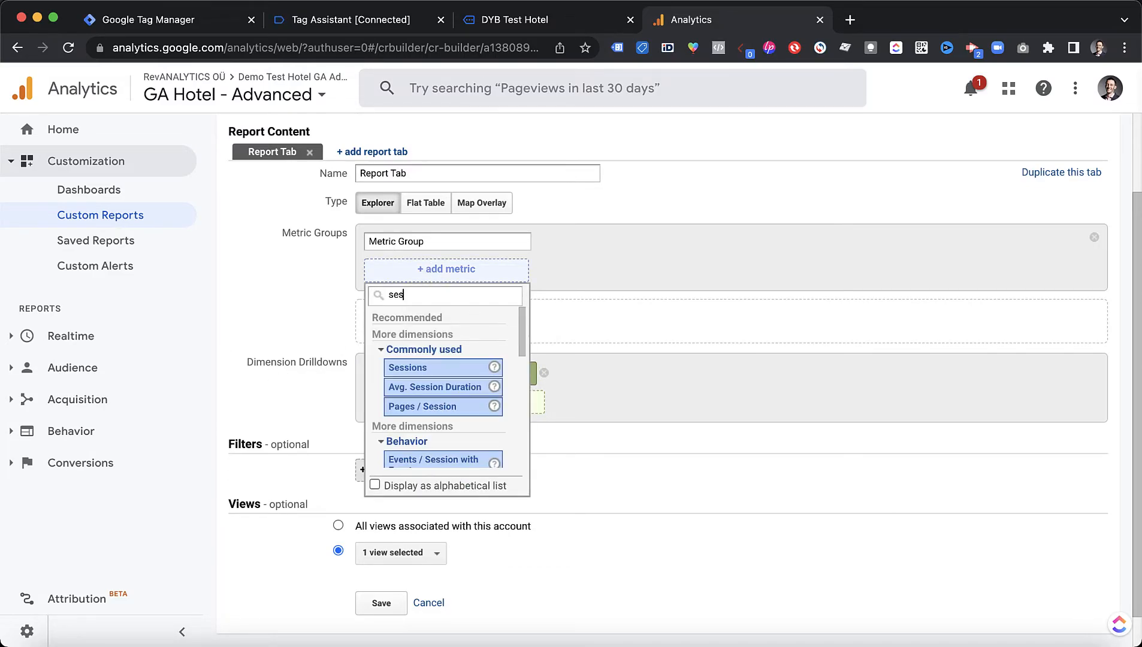
type("sion")
left_click(433, 367)
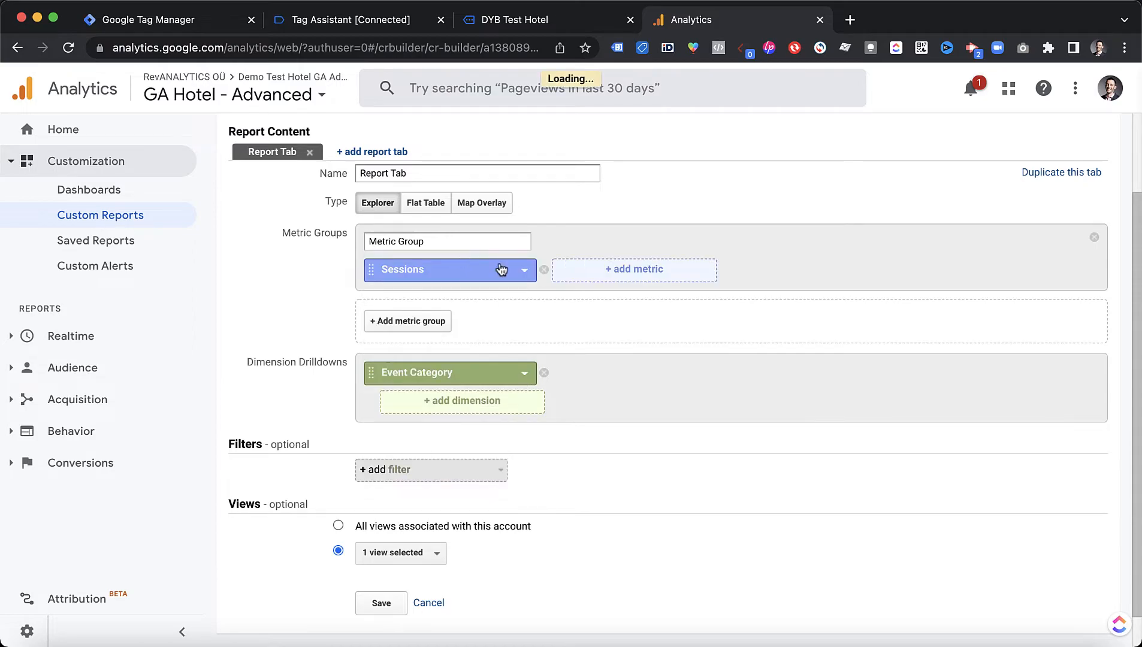
left_click(606, 269)
type("users")
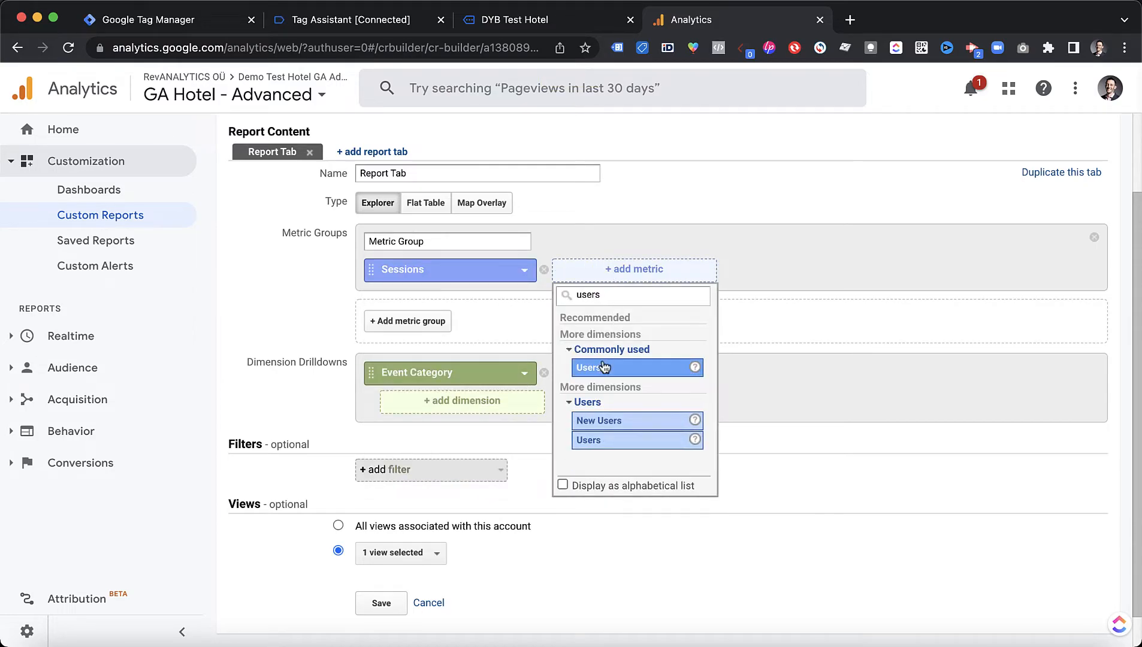
left_click(604, 367)
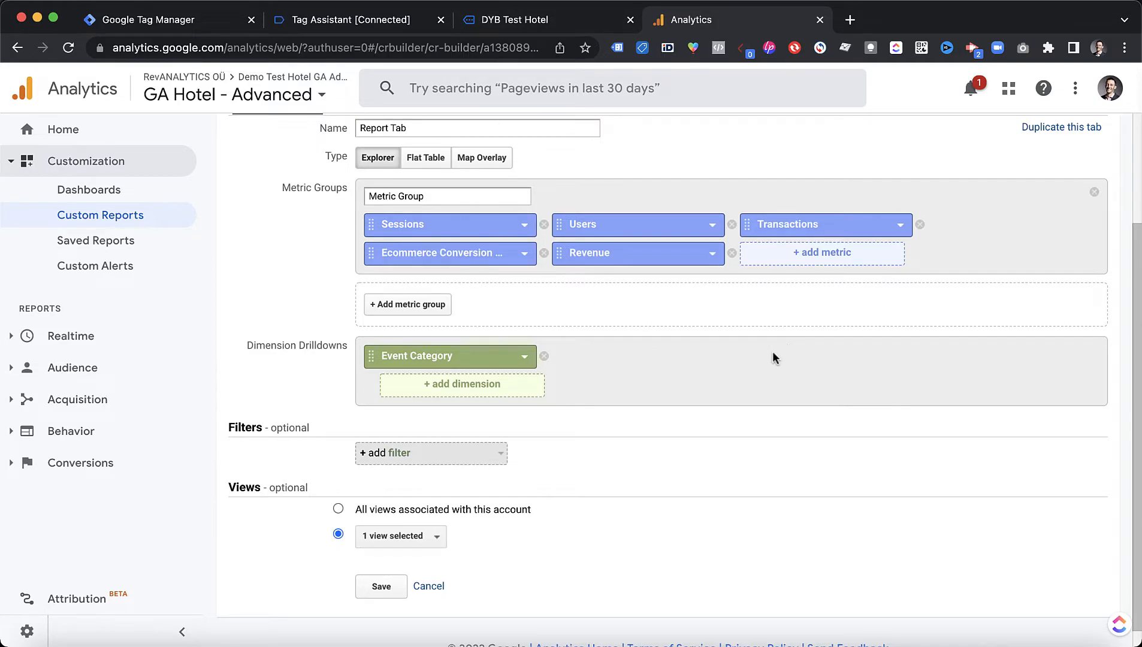
Review the custom report's metrics and dimension, and save the report
scroll(575, 410, "up", 2)
scroll(582, 410, "down", 1)
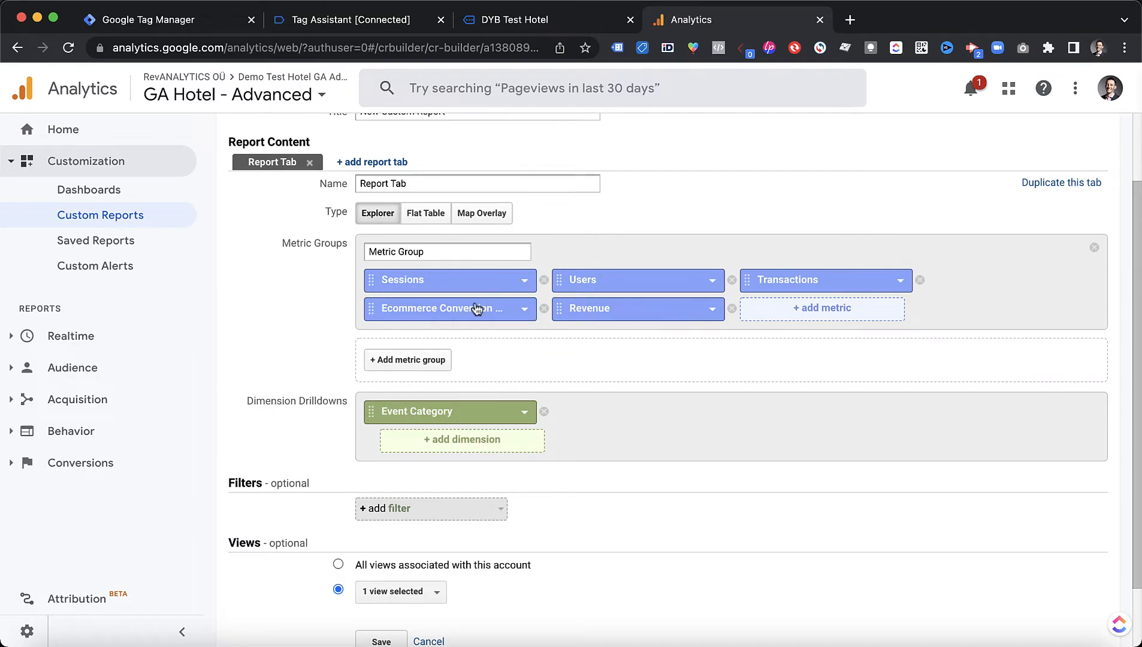
scroll(326, 433, "down", 3)
left_click(378, 565)
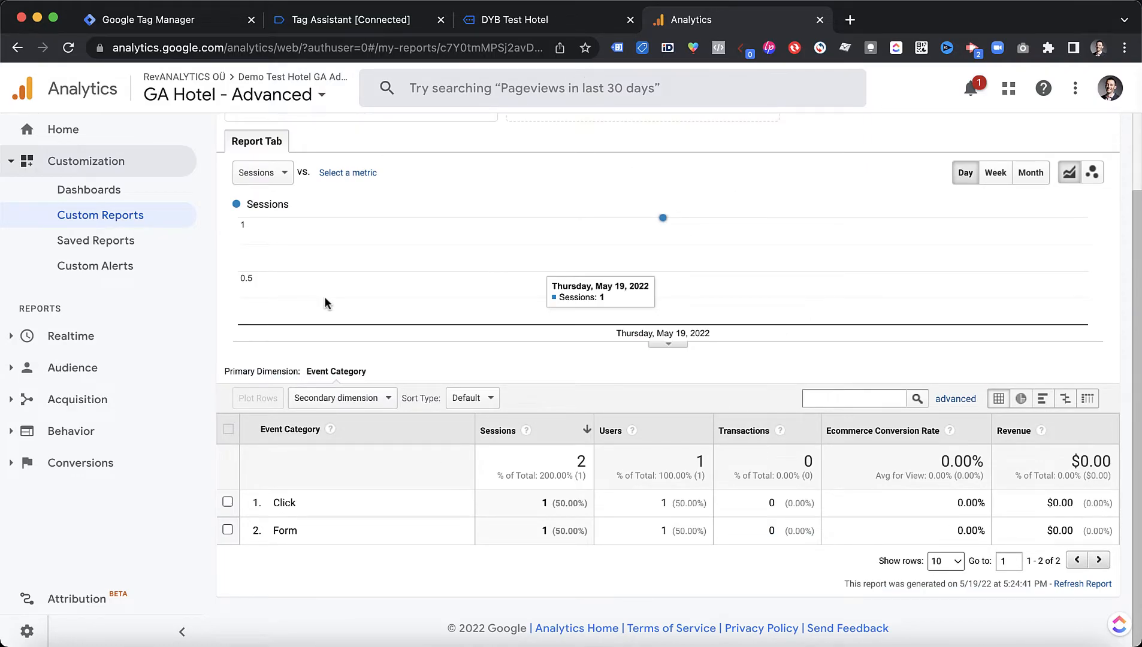
Open the Goals settings of the GA Hotel - Advanced view in the Analytics administration
left_click(27, 634)
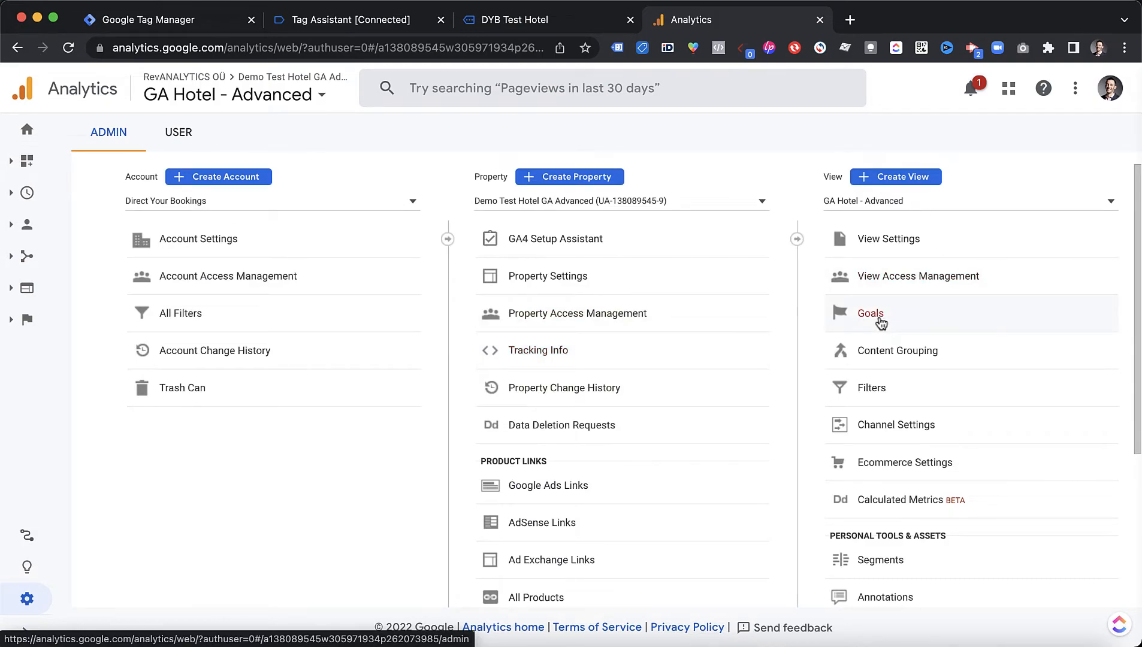
left_click(879, 319)
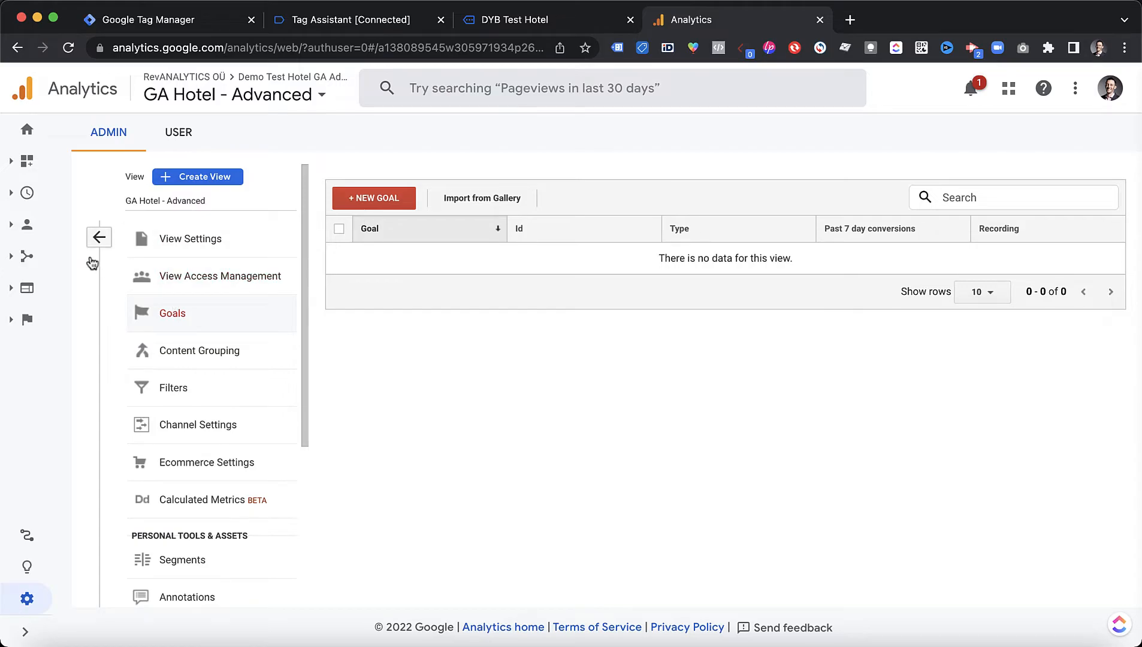
Create a new goal in the view's Goals settings, named Form - Contact with type Event, and proceed to its details
left_click(98, 238)
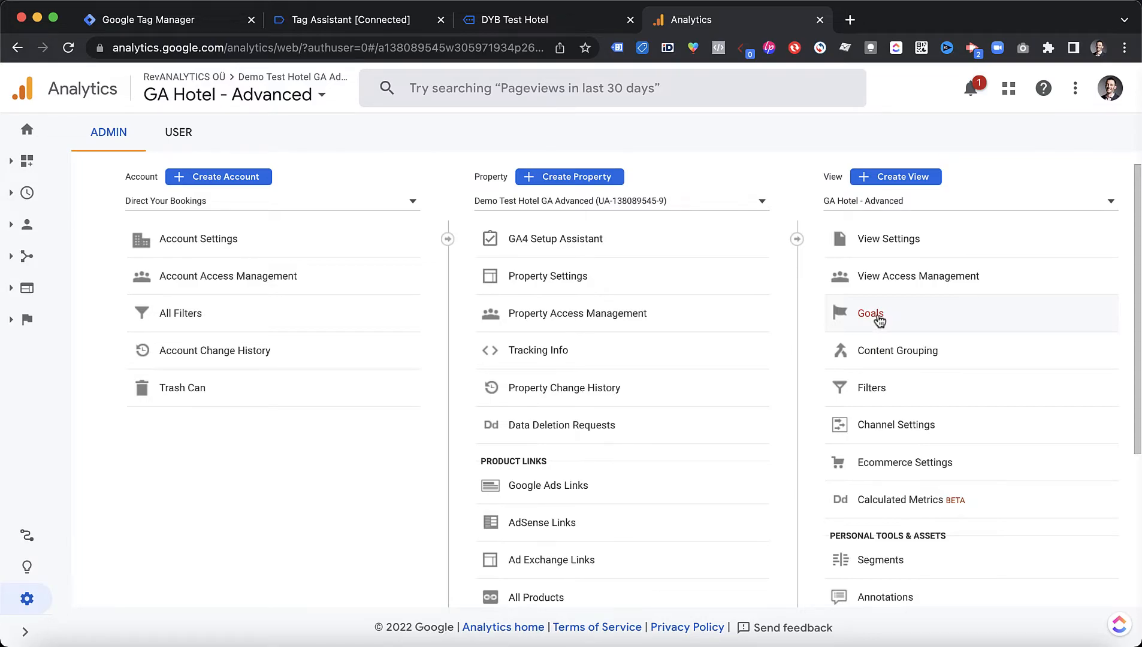
left_click(879, 322)
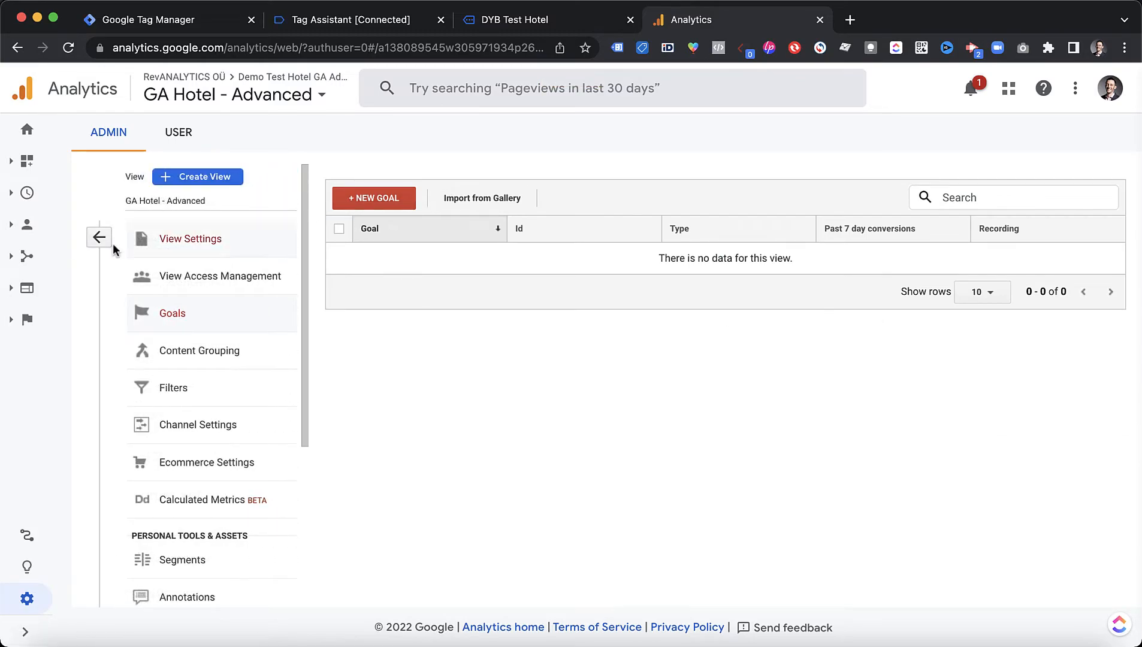
left_click(377, 201)
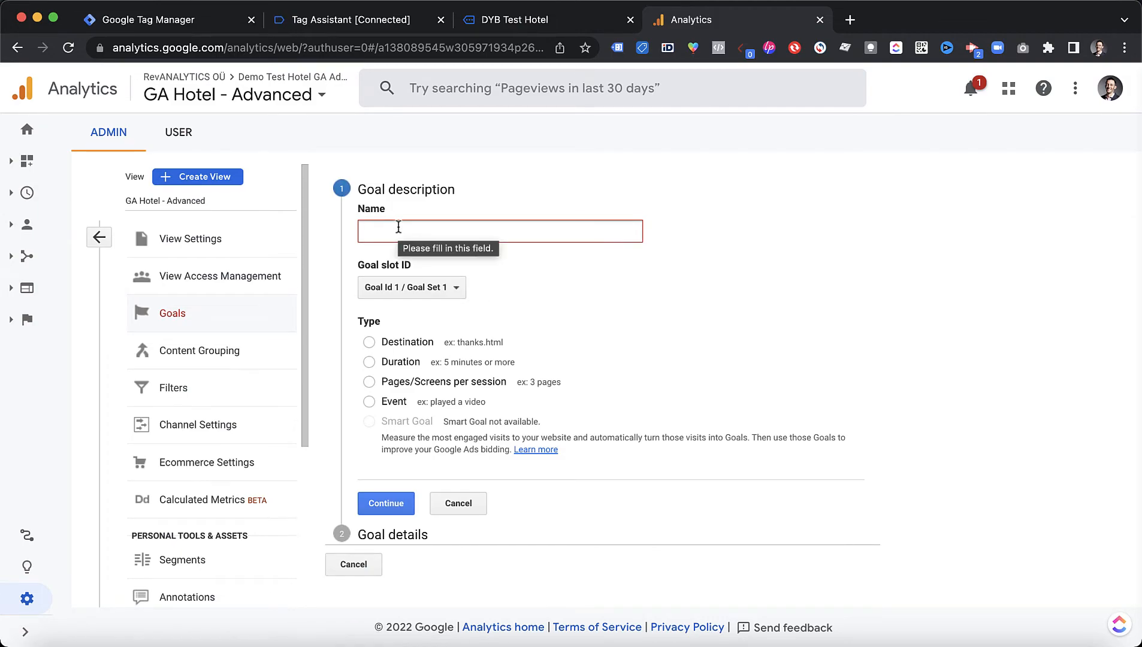
type("Fomr")
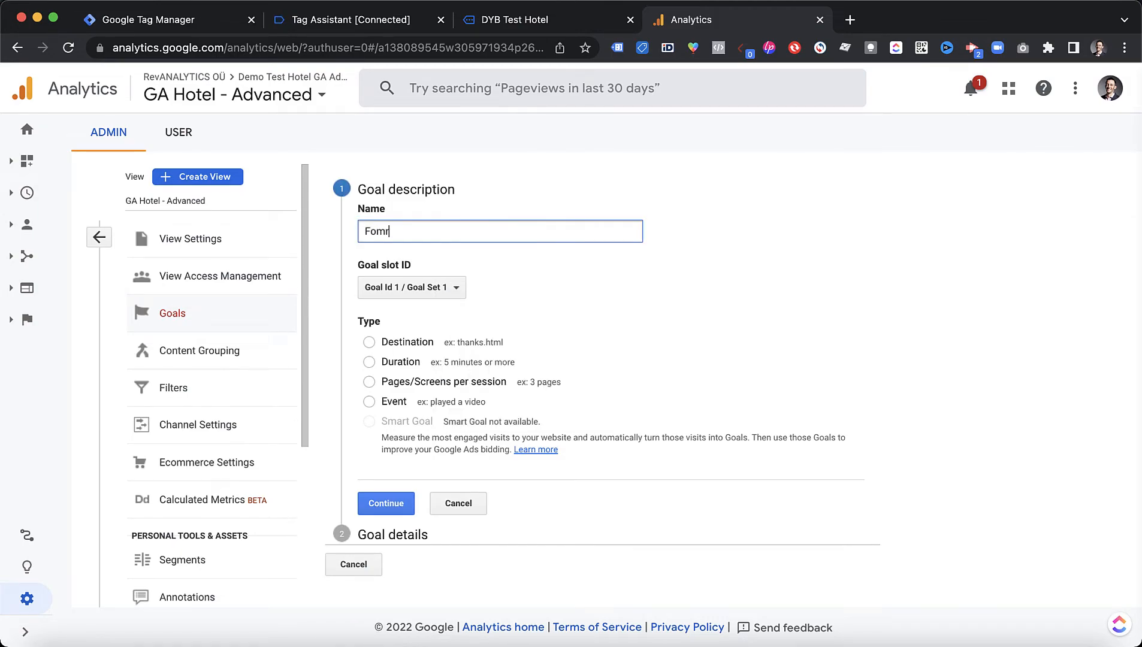
key("BackSpace")
type("rm - Contact")
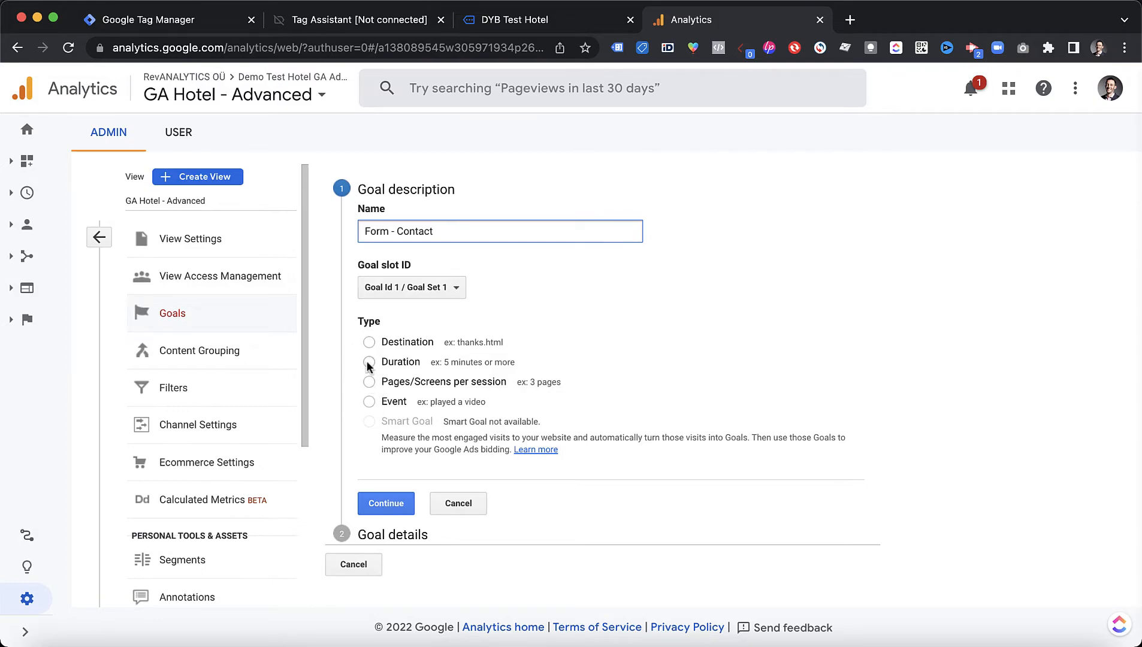
left_click(369, 402)
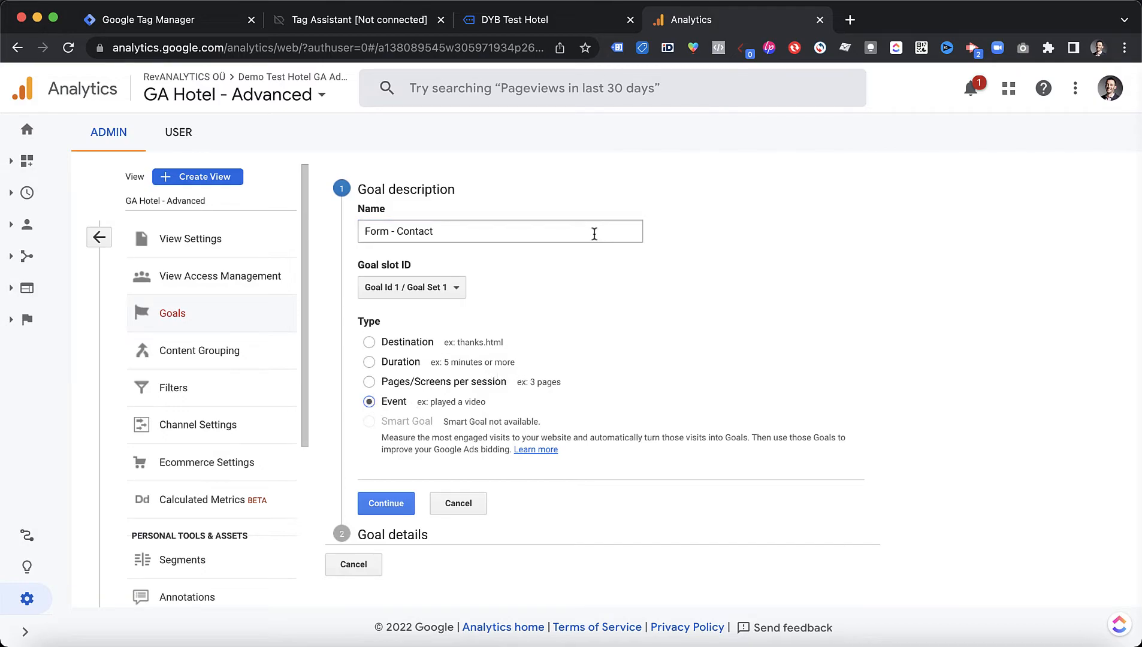
left_click(387, 503)
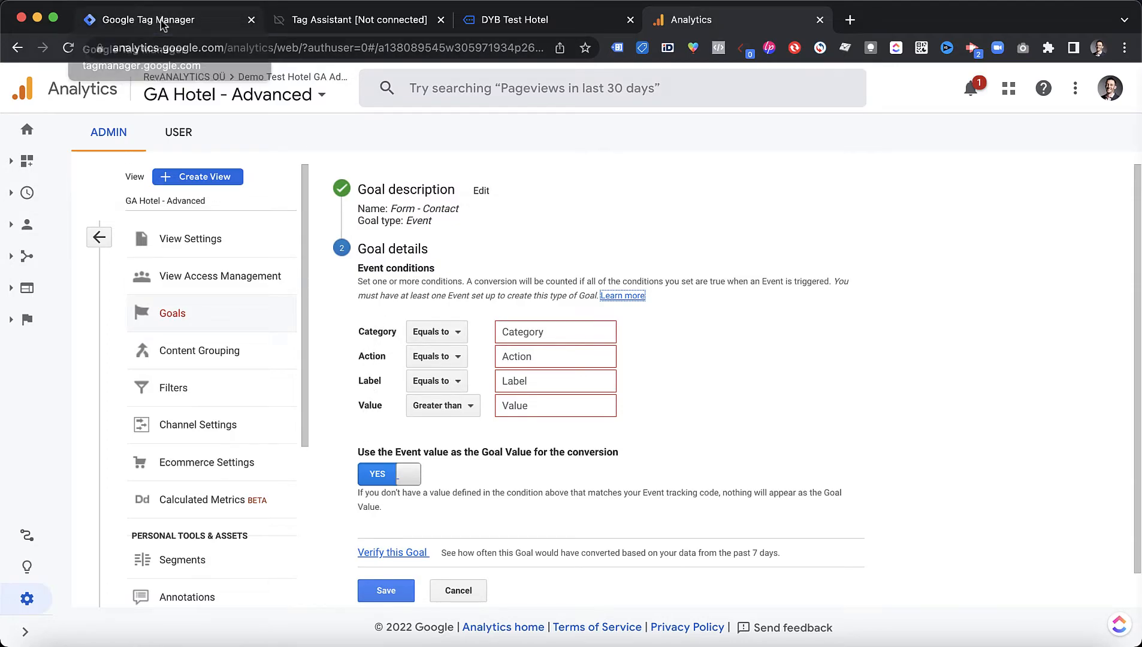
Switch to Tag Manager, open the UA - Event - Contact Form tag's configuration to examine its event parameters, and return to Analytics
left_click(162, 22)
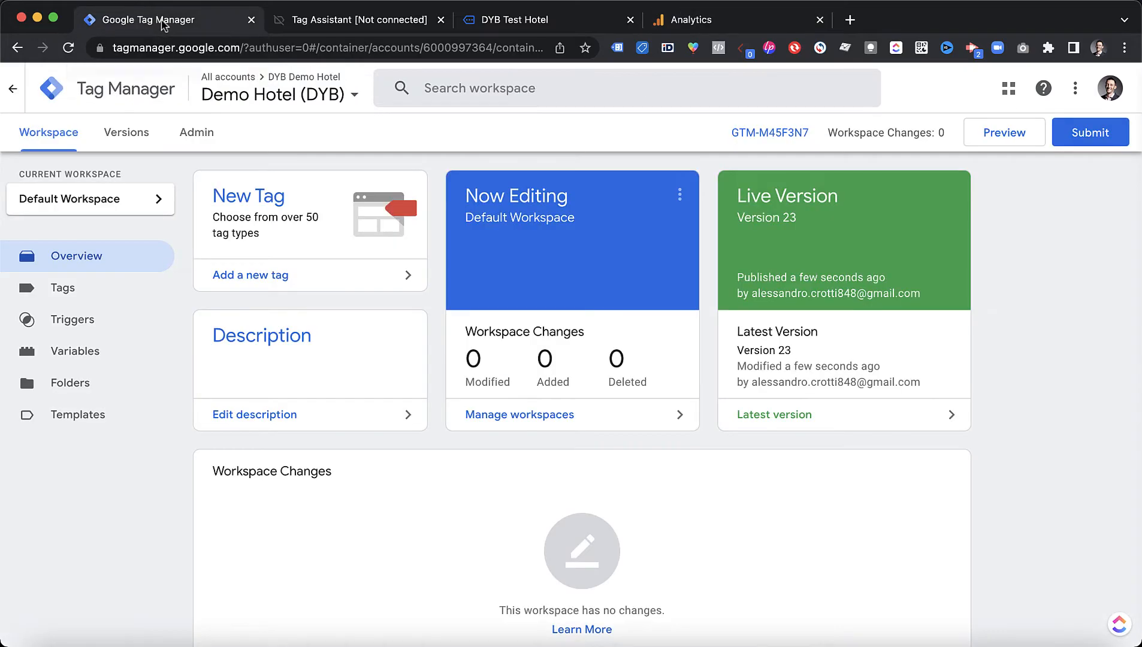
left_click(84, 290)
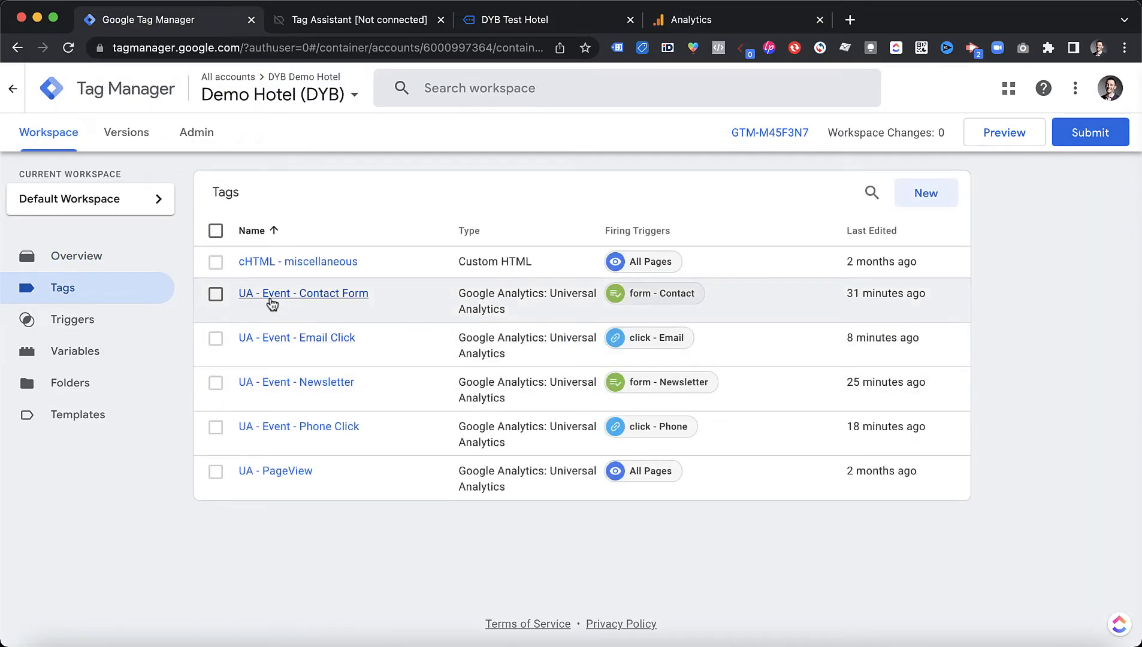
left_click(330, 294)
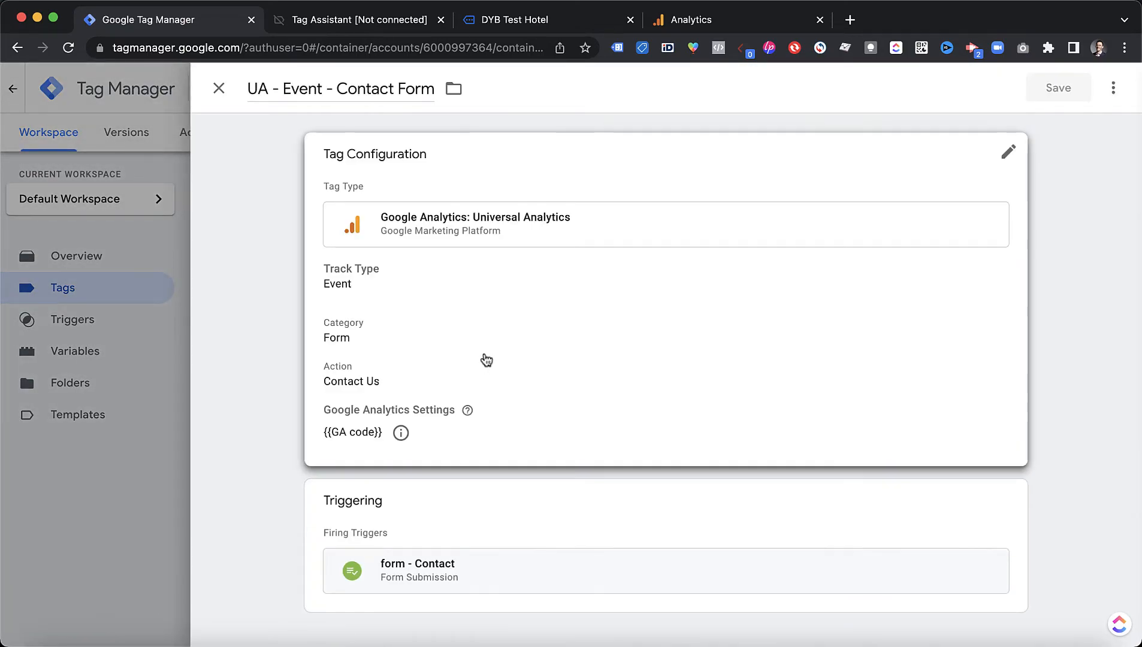
left_click(464, 363)
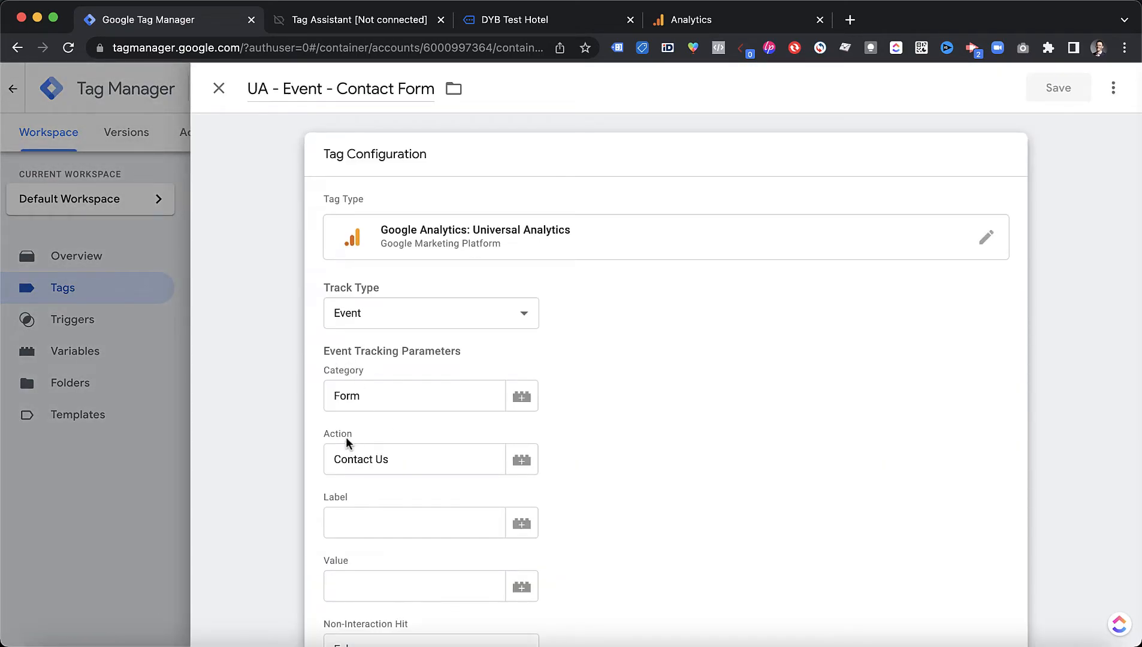
left_click(743, 20)
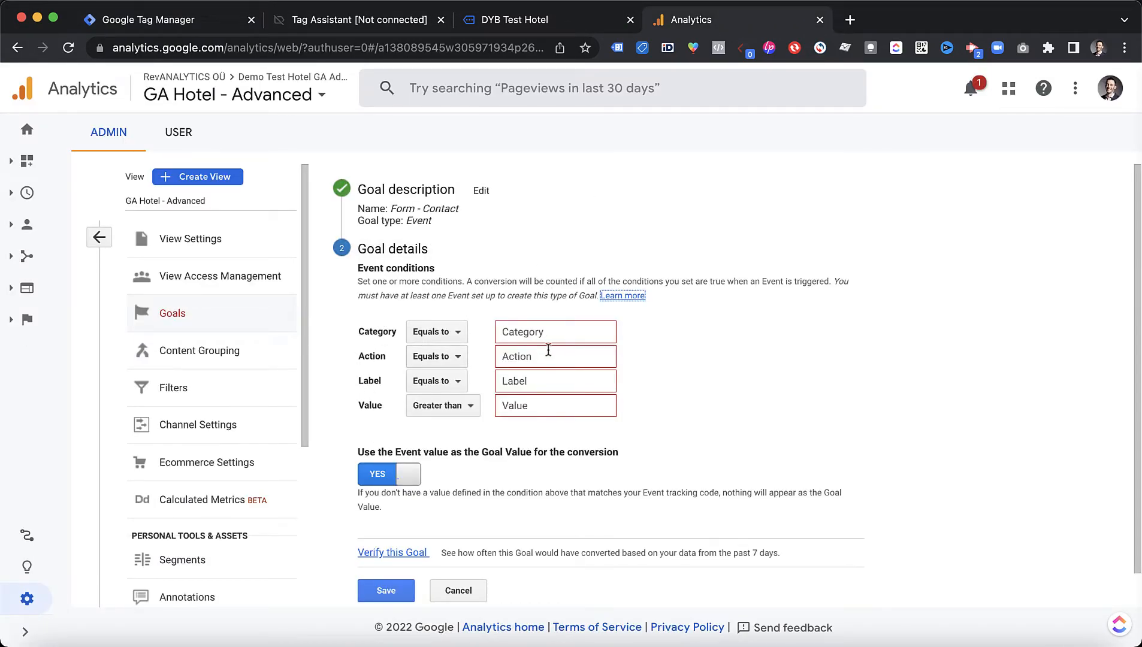
Copy the category Form from the Contact Form tag in Tag Manager into the goal's Category condition in Analytics
left_click(147, 25)
left_click(389, 393)
key("super+a")
key("super+c")
left_click(728, 22)
left_click(518, 332)
key("super+v")
Copy the action Contact Us from the Contact Form tag into the goal's Action condition, and save the goal
left_click(149, 20)
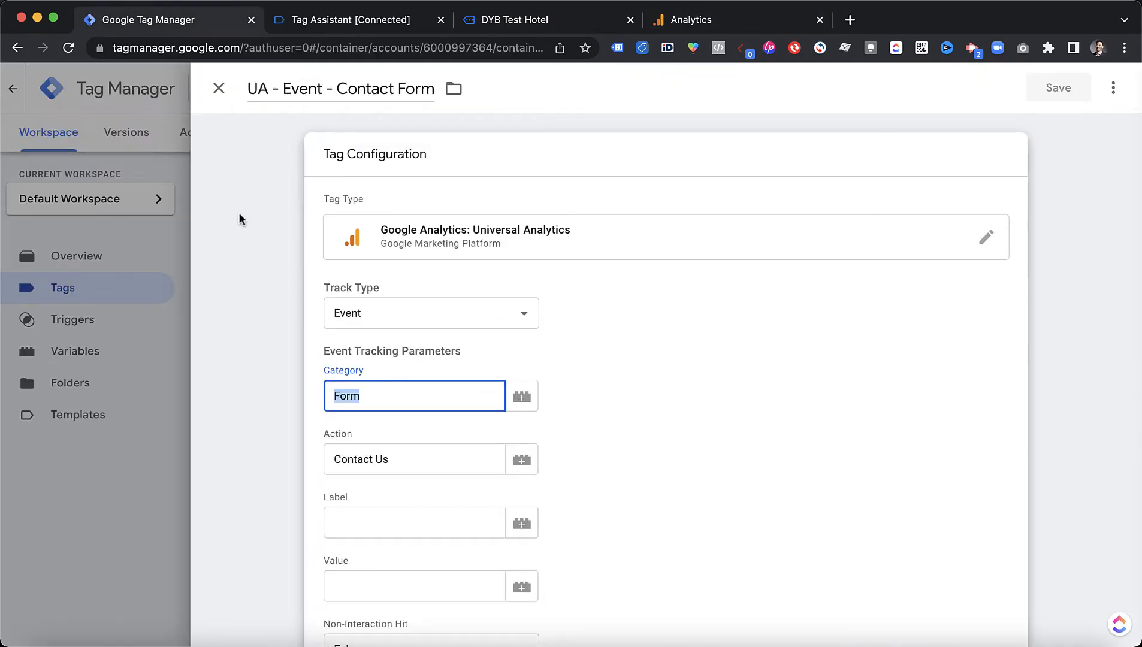
left_click(372, 463)
key("super+a")
key("super+c")
left_click(716, 23)
left_click(533, 358)
key("super+v")
left_click(782, 355)
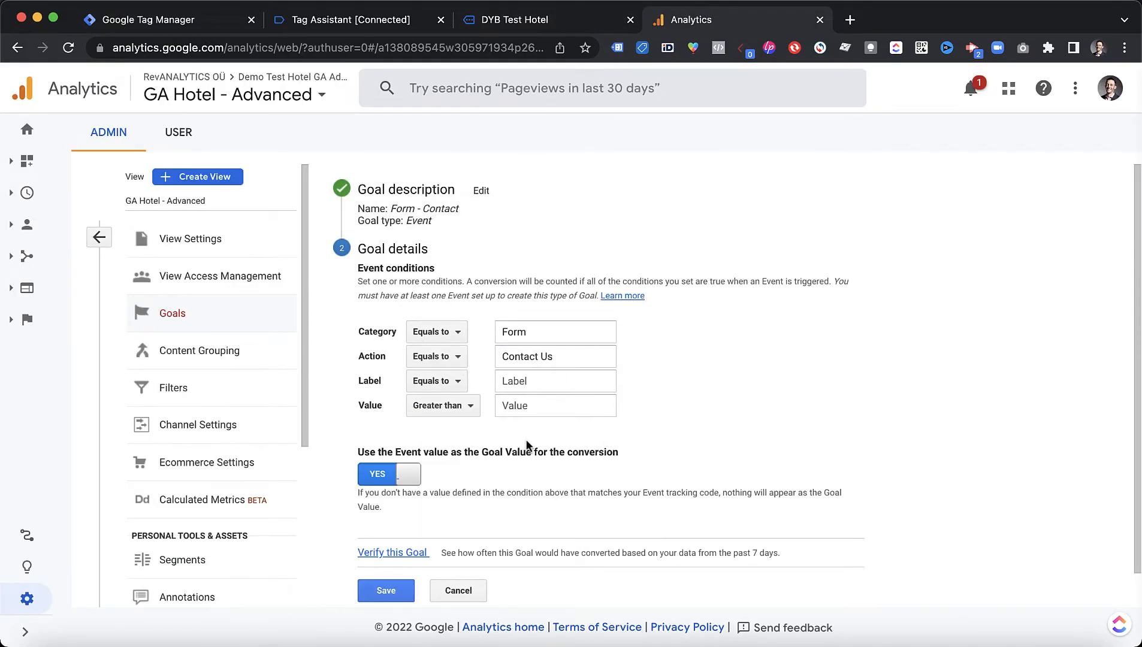
scroll(372, 563, "down", 1)
left_click(385, 560)
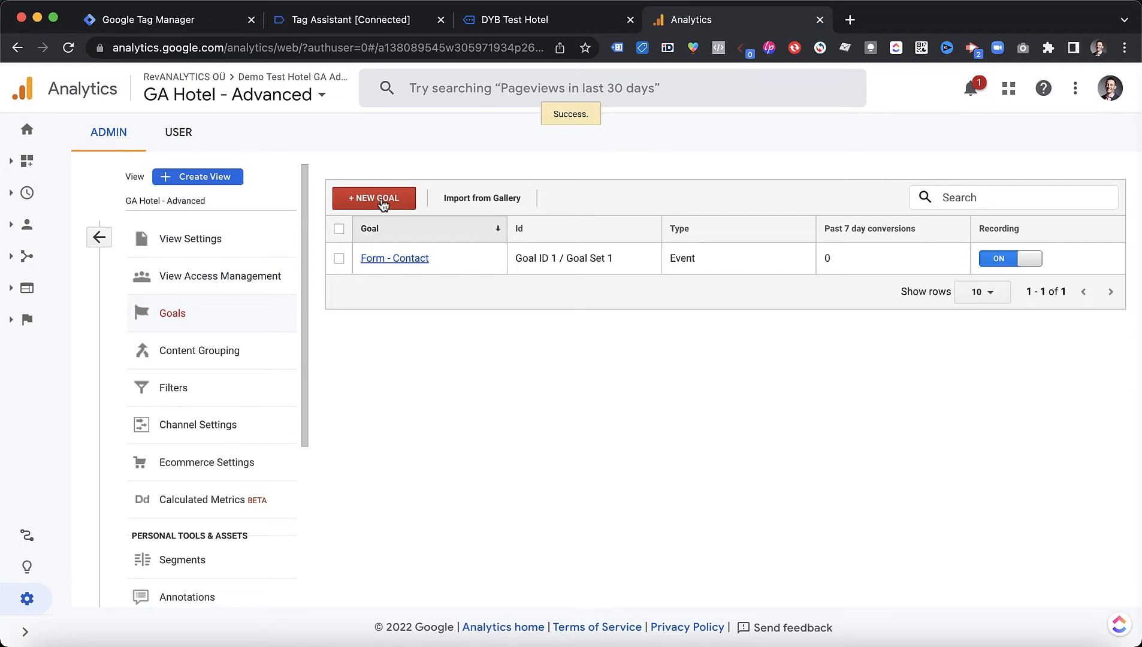
Create another goal named Form - Newsletter with type Event, and proceed to its details
left_click(383, 205)
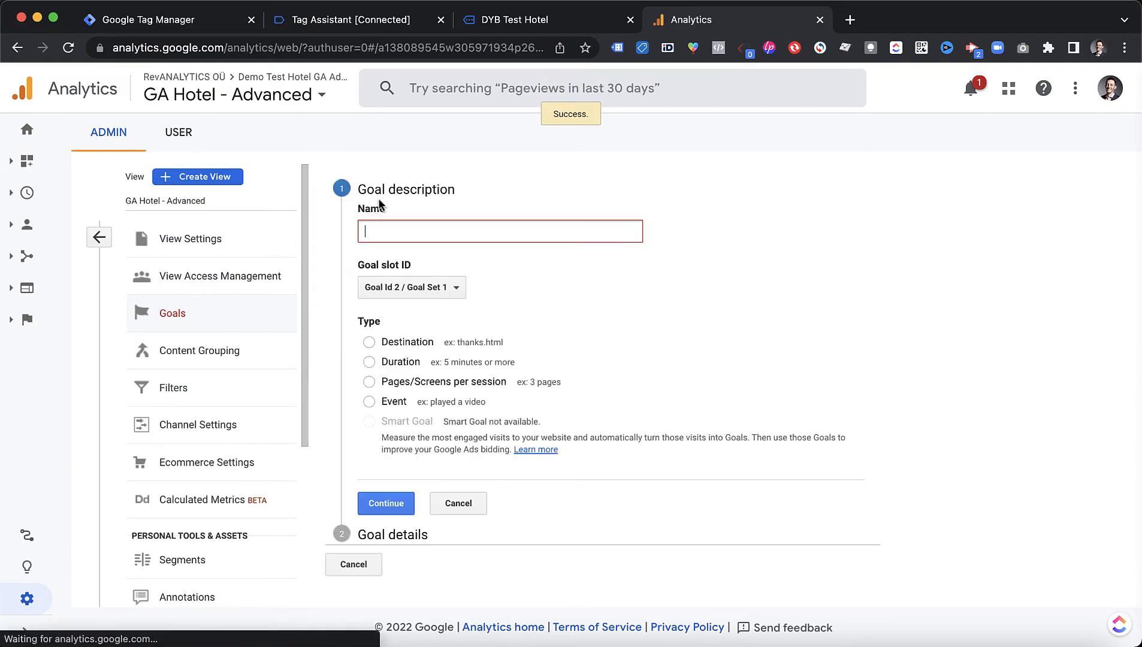
type("For")
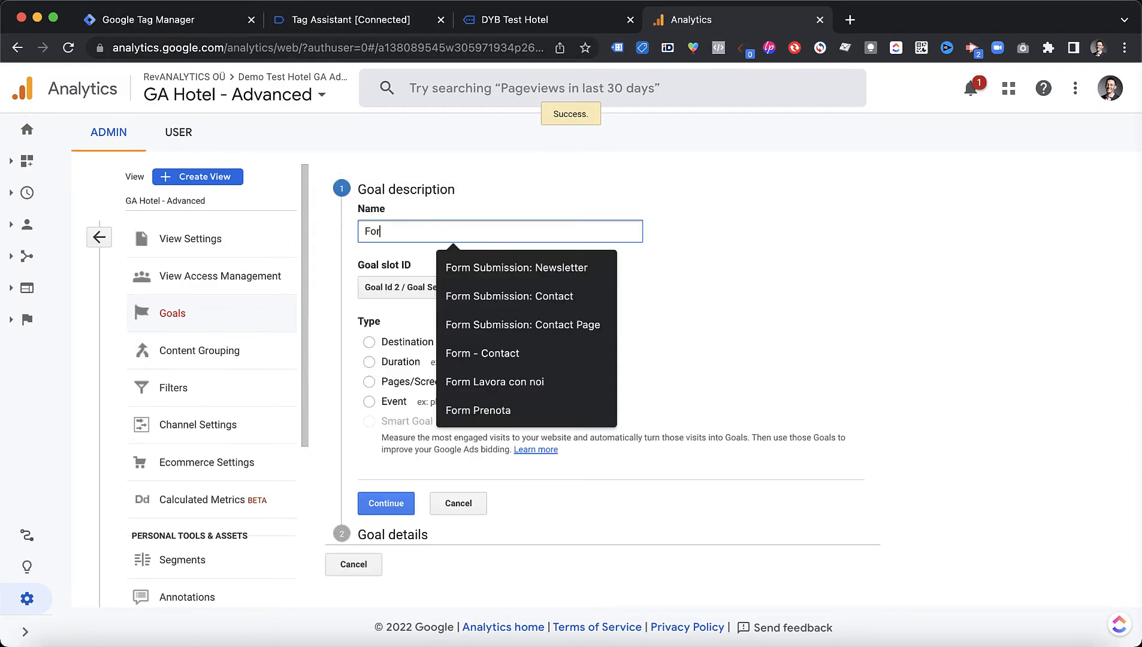
type("m - News")
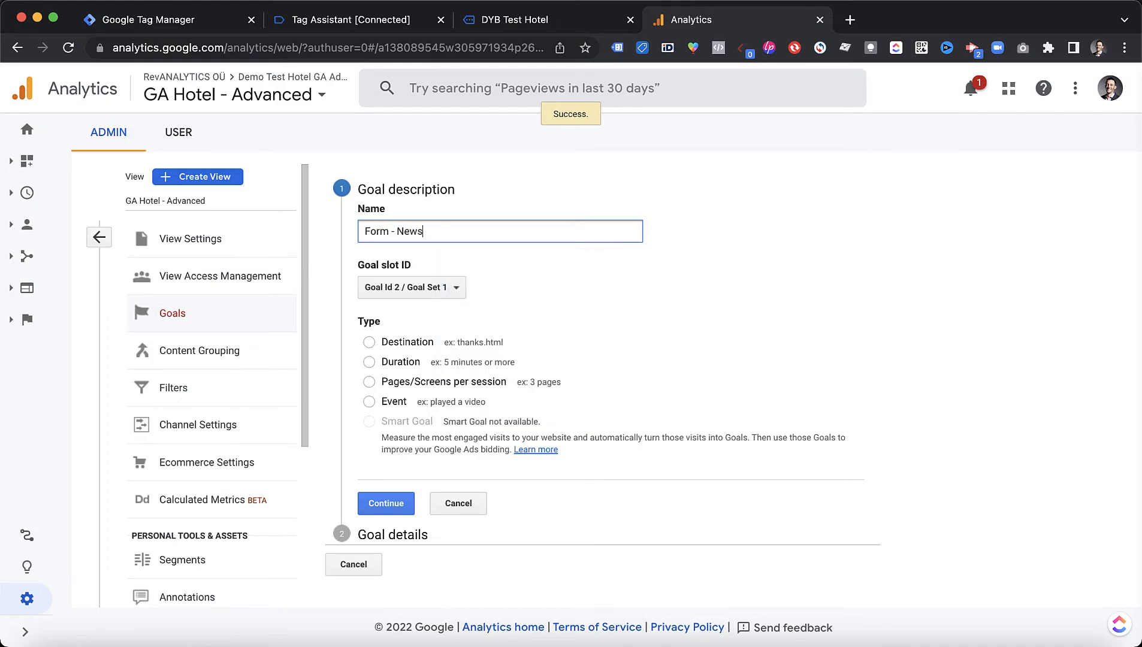
type("letter")
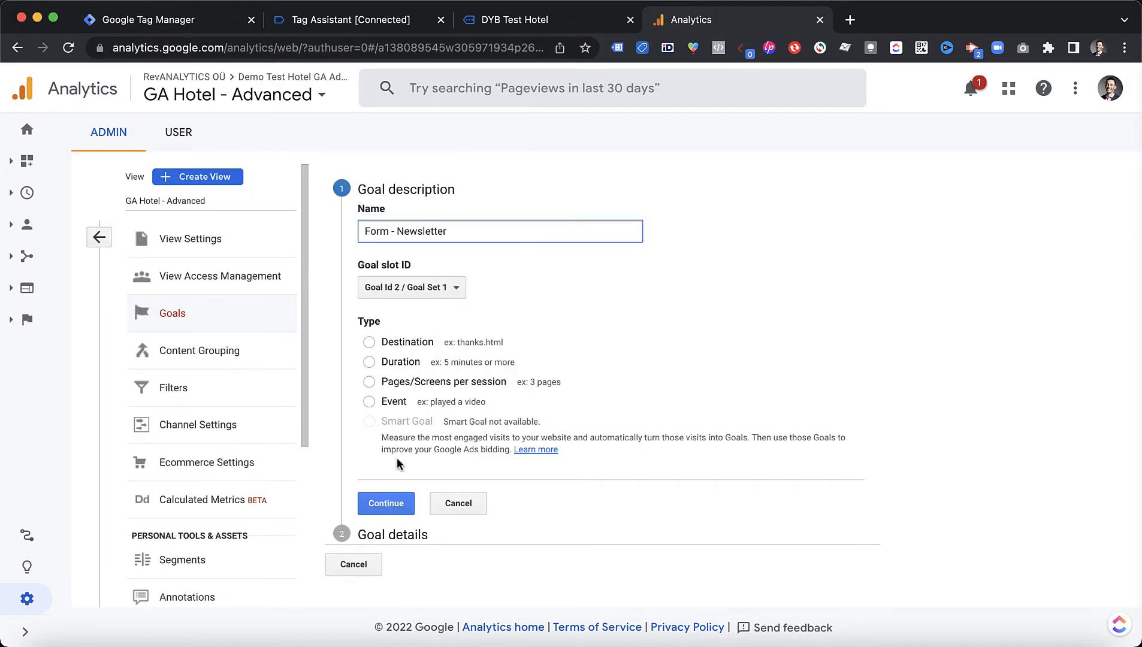
left_click(369, 404)
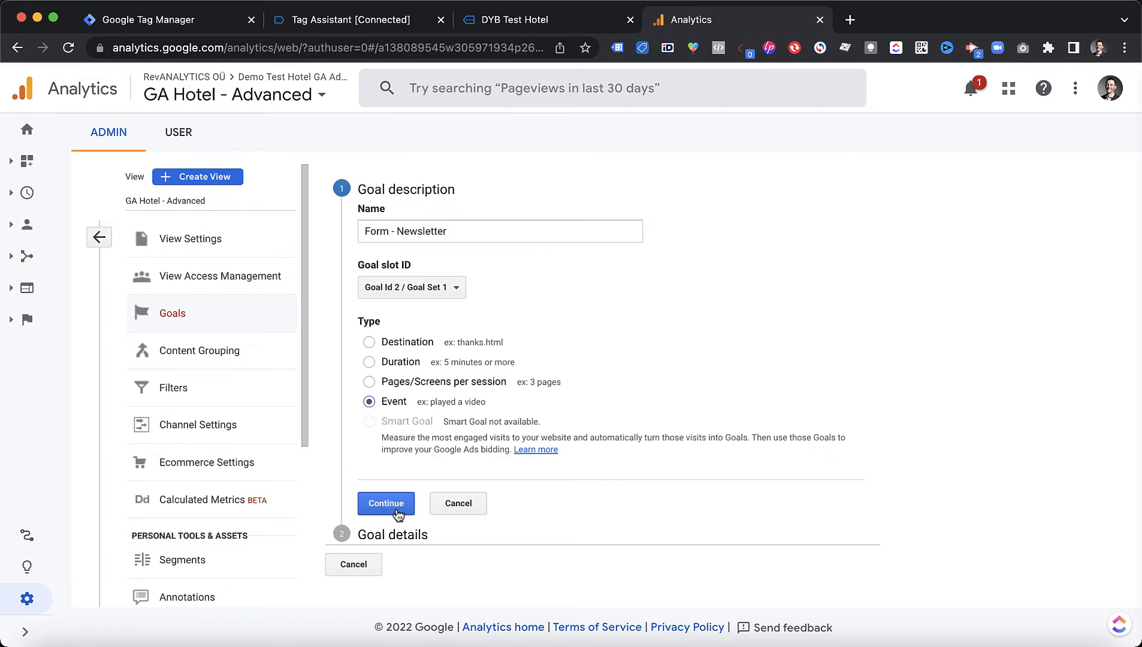
left_click(367, 502)
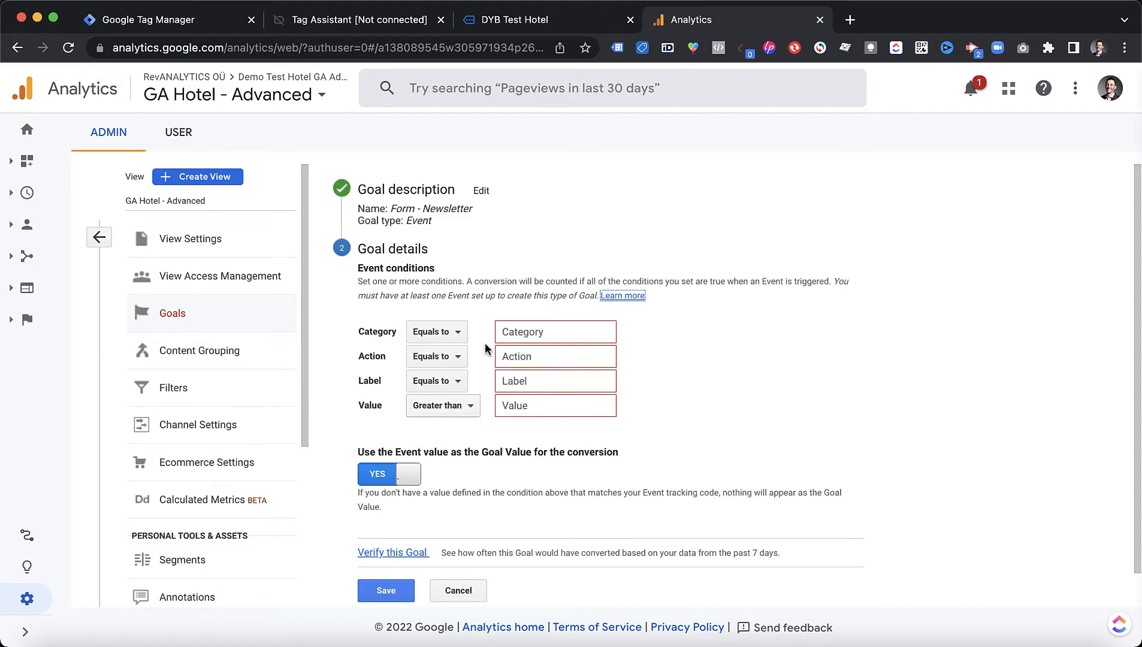
Set the Form - Newsletter goal's Category condition to Form
left_click(562, 331)
type("Form")
left_click(686, 361)
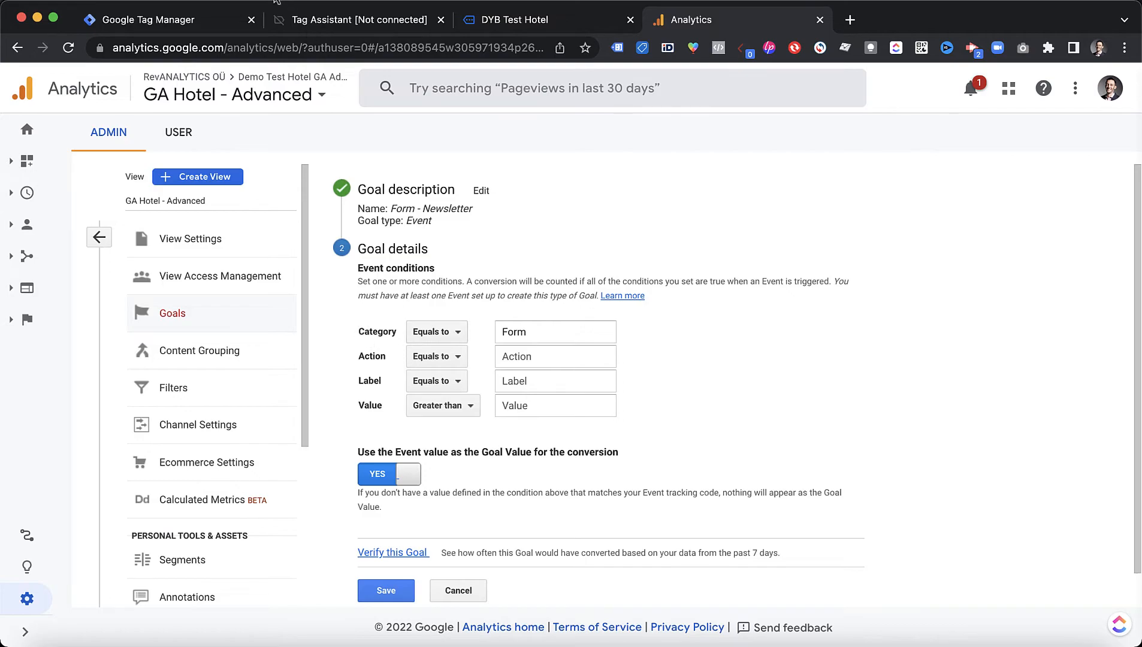
Open the UA - Event - Newsletter tag's configuration in Tag Manager to compare its event category, and return to Analytics
left_click(186, 19)
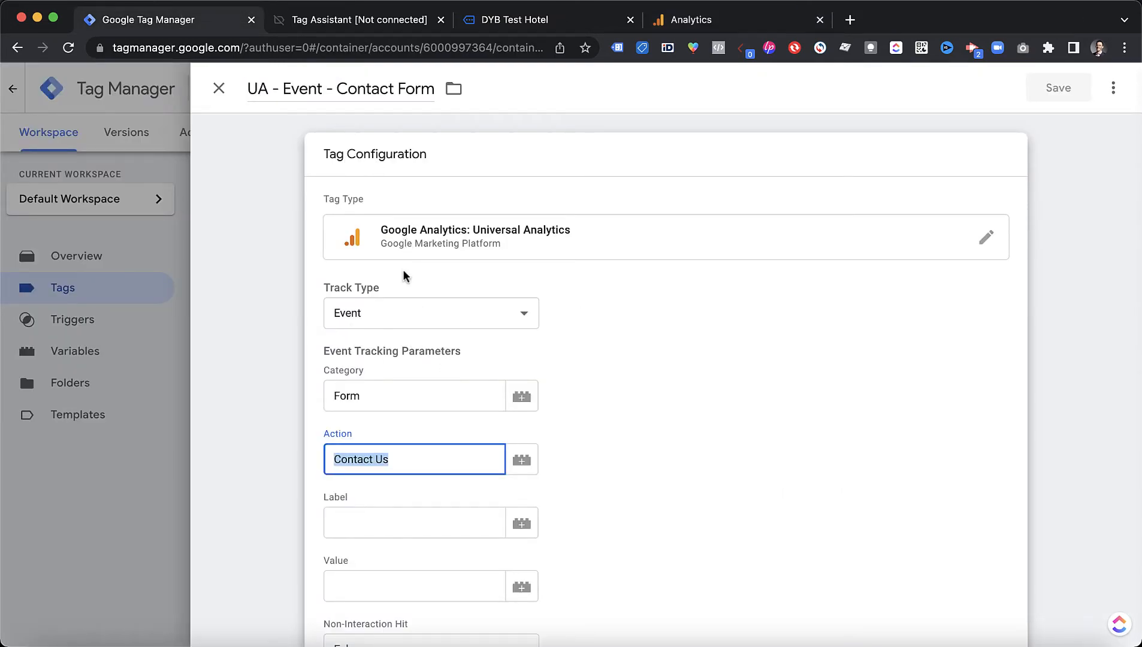
left_click(392, 407)
left_click(219, 88)
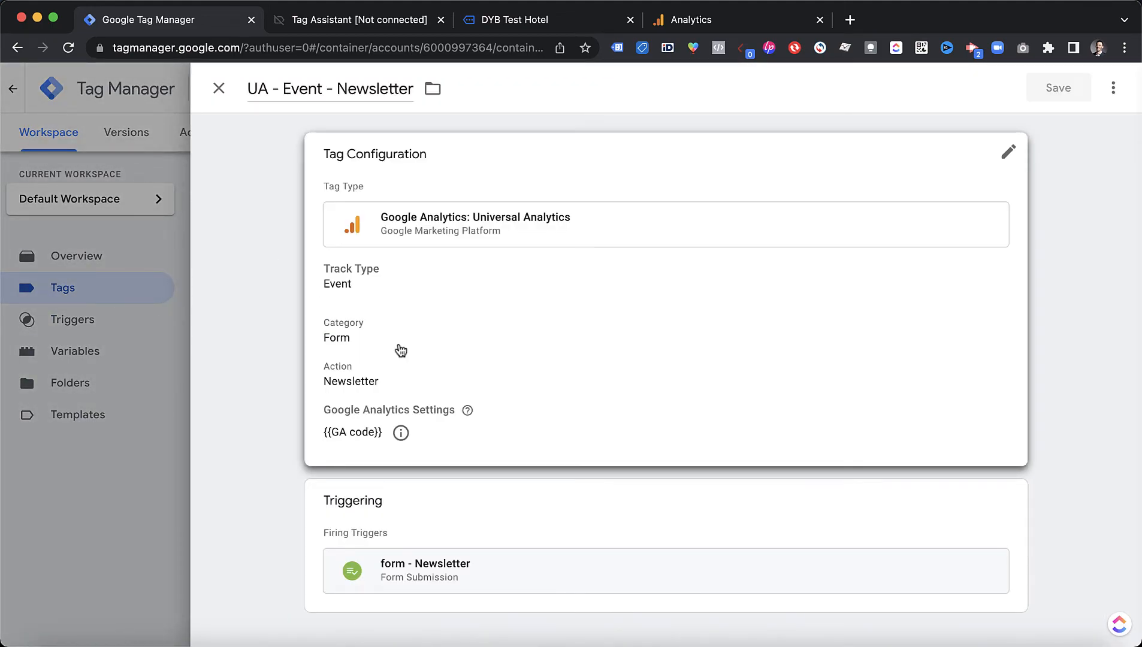
left_click_drag(363, 406, 307, 397)
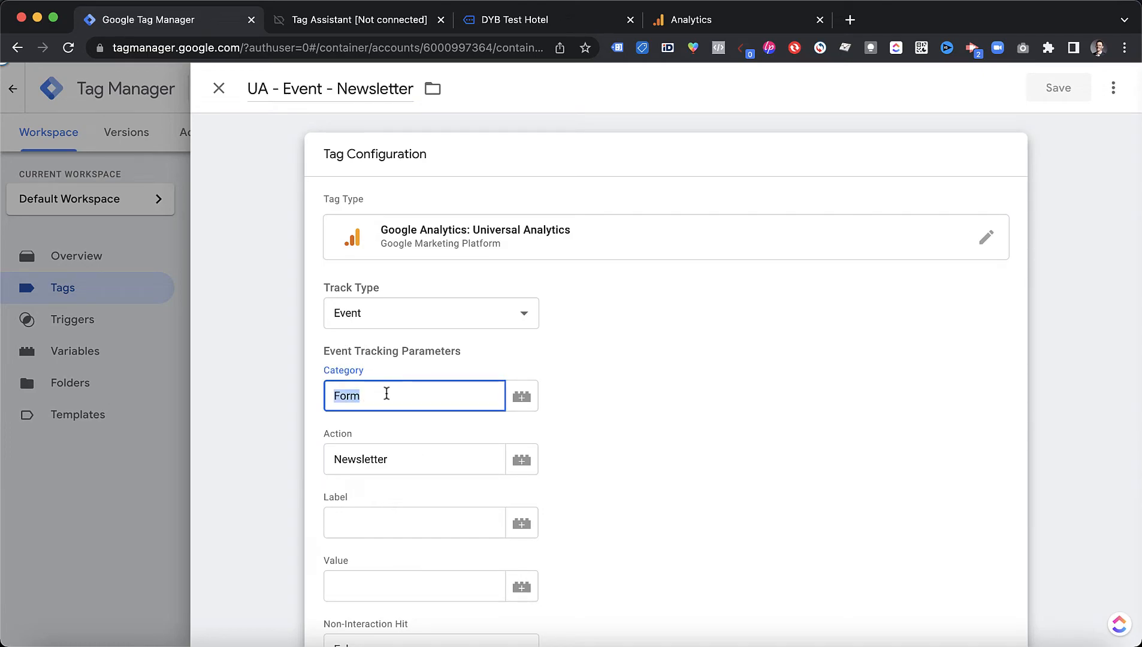
left_click(704, 24)
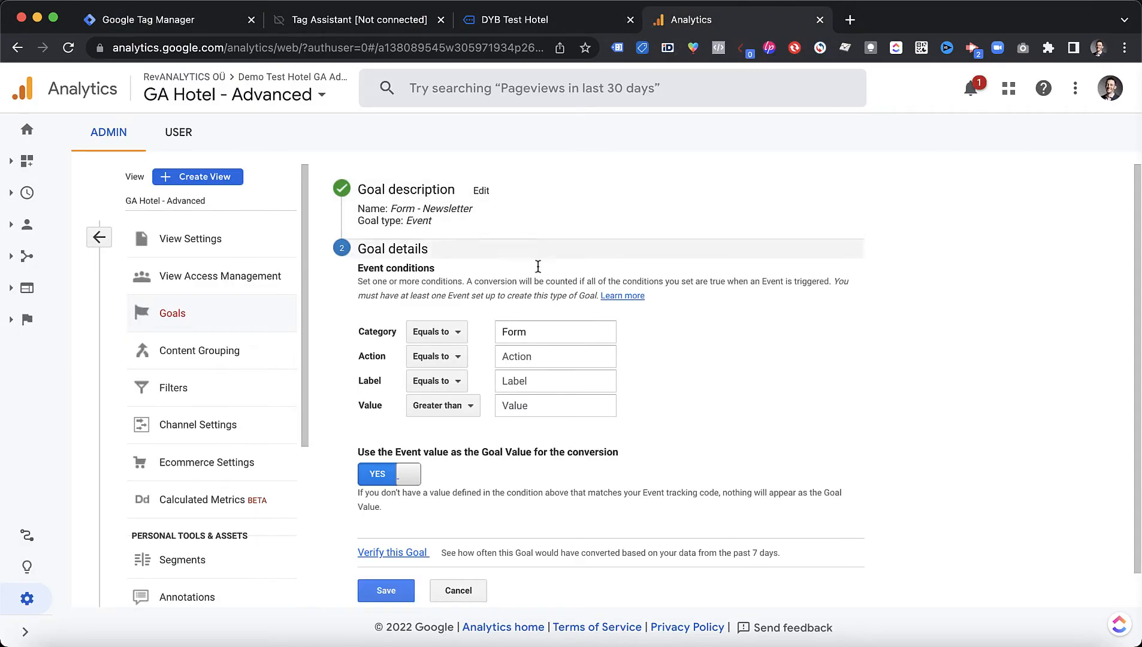
left_click(564, 333)
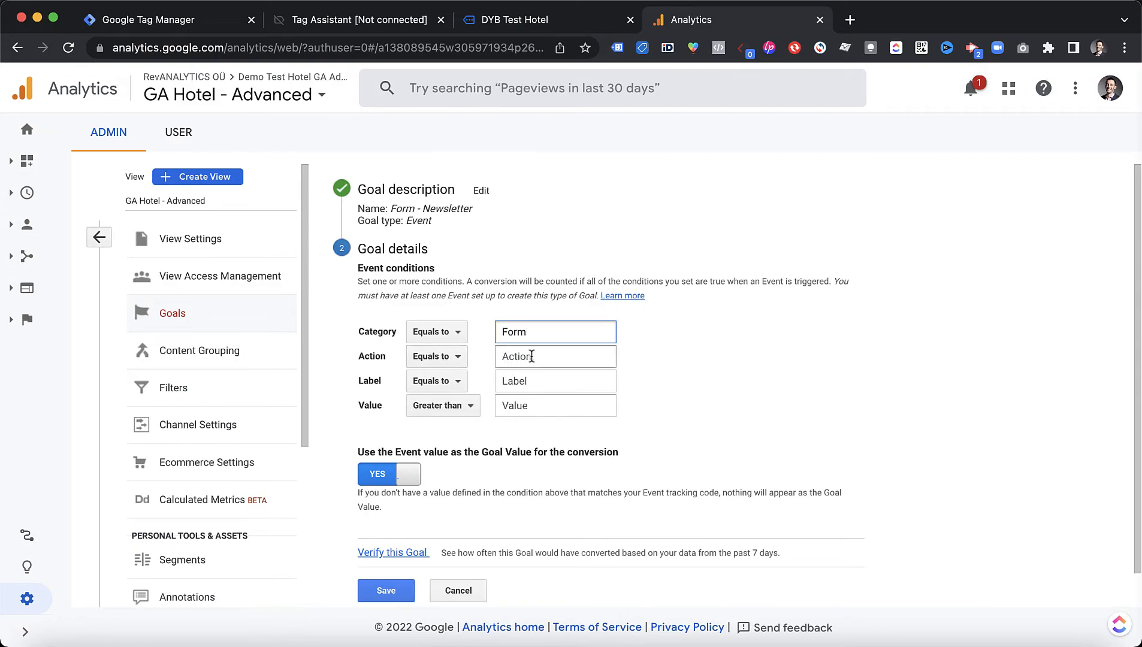
left_click(564, 362)
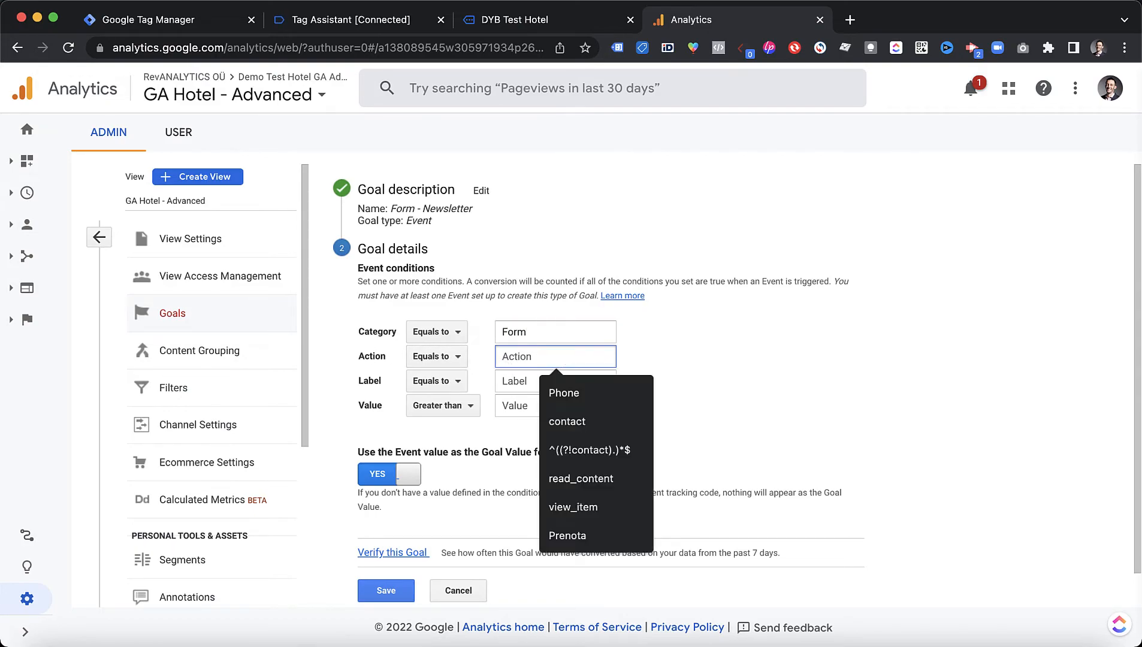
left_click(752, 338)
left_click(559, 360)
type("N")
key("BackSpace")
type("Form")
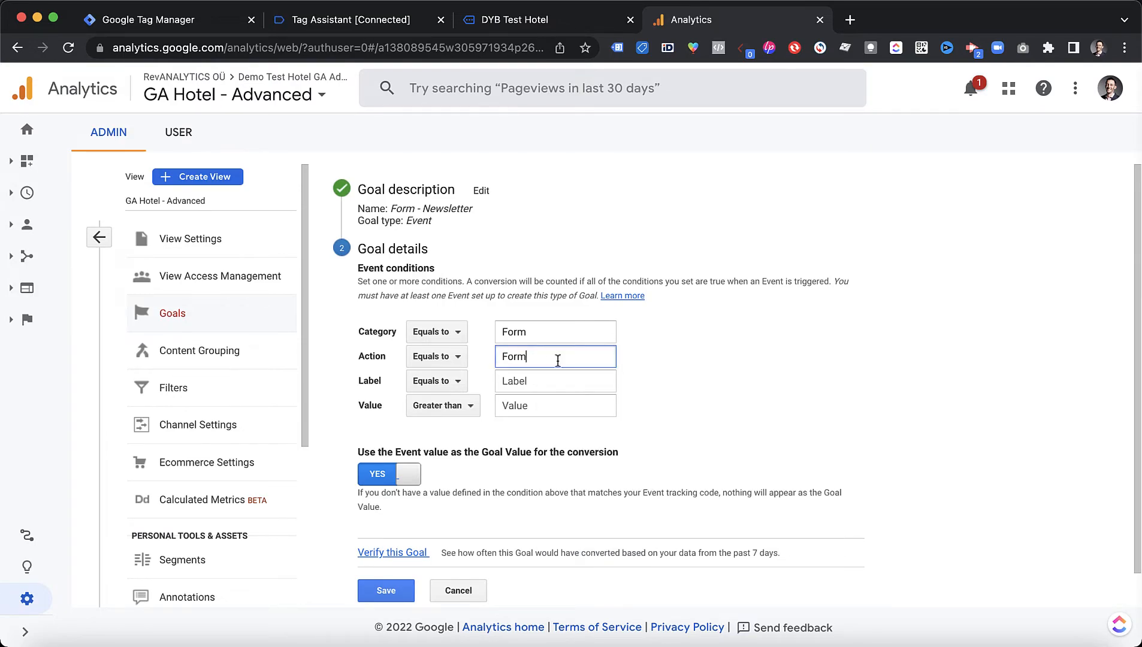
Copy the action Newsletter from the Newsletter tag in Tag Manager into the goal's Action condition, and save the goal
left_click(516, 19)
left_click(183, 19)
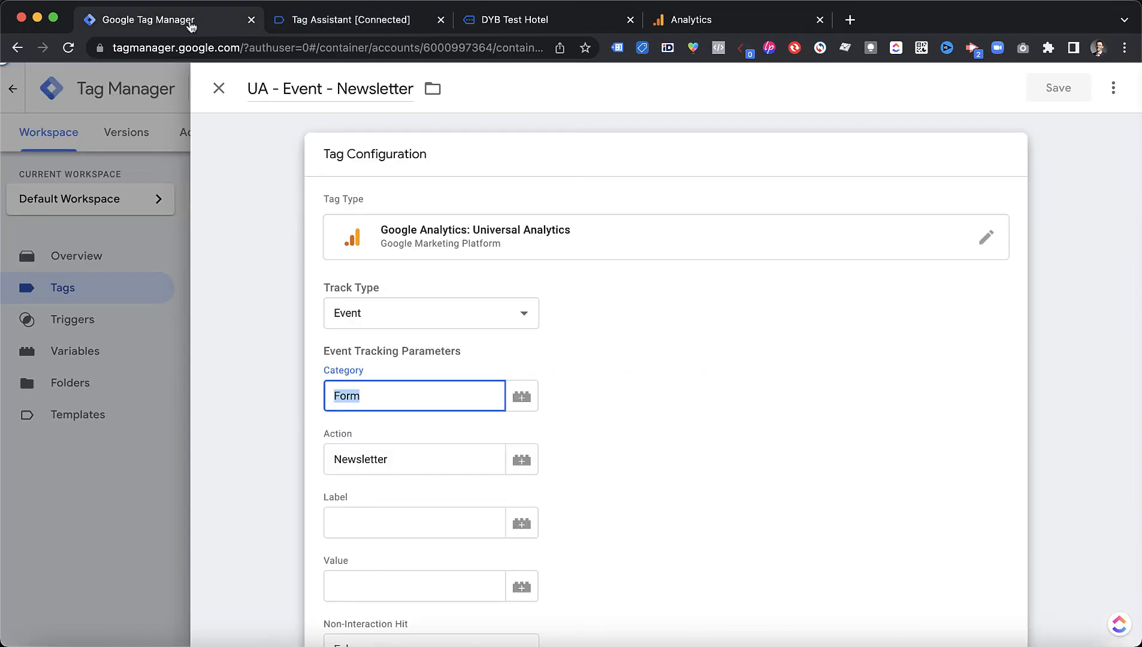
double_click(360, 459)
key("super+c")
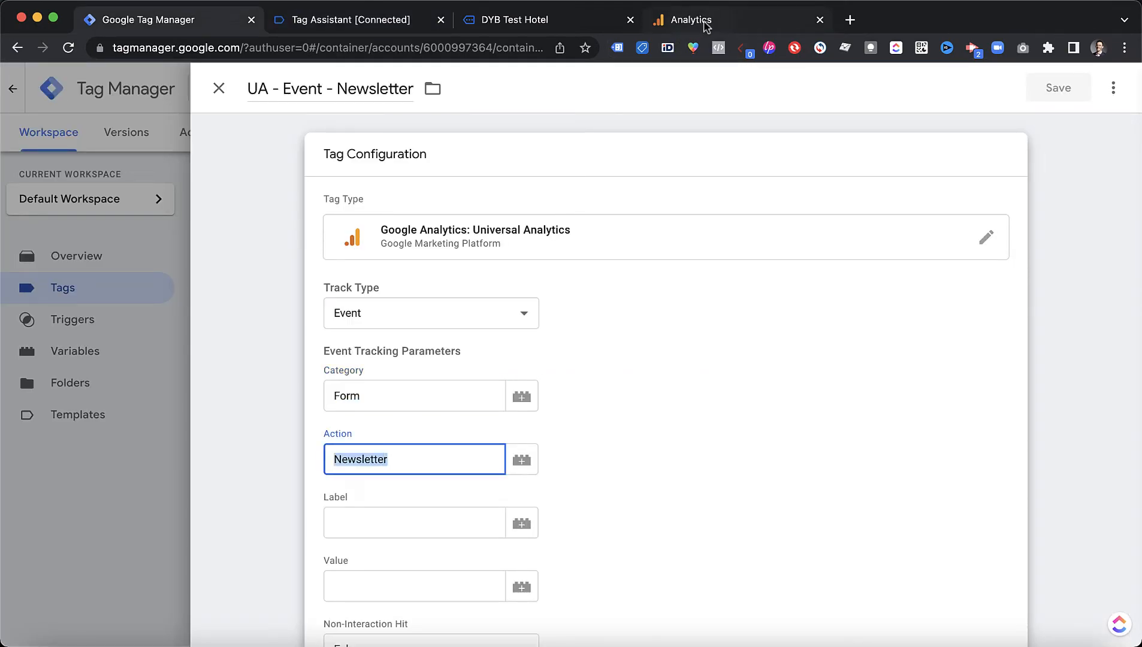
left_click(683, 19)
key("super+v")
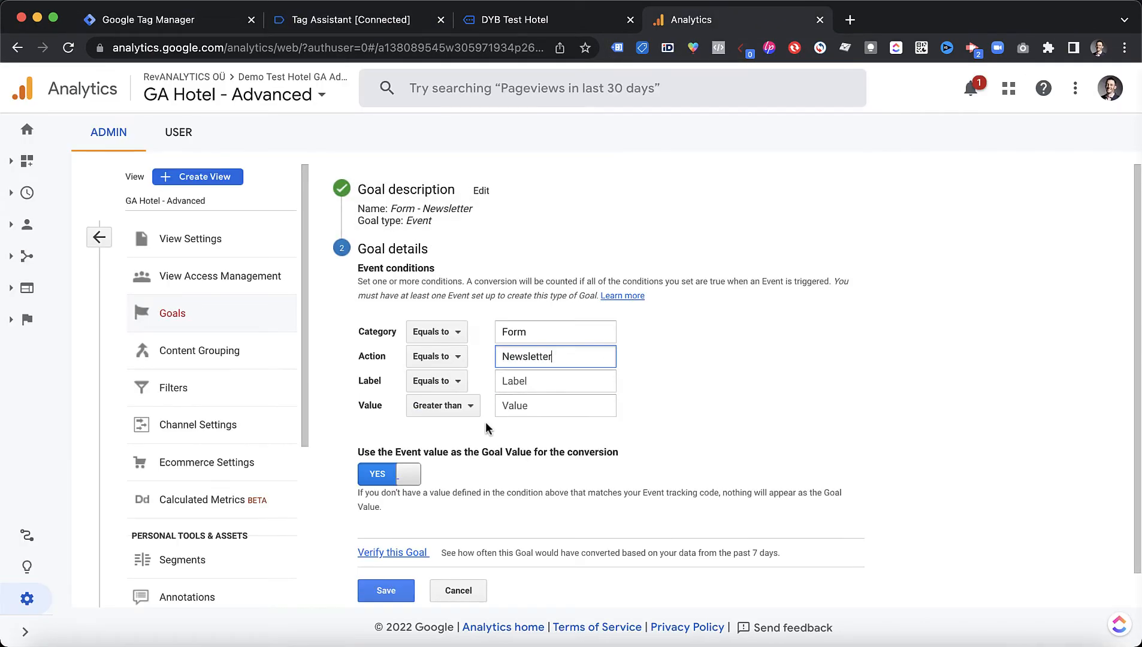
scroll(492, 421, "down", 2)
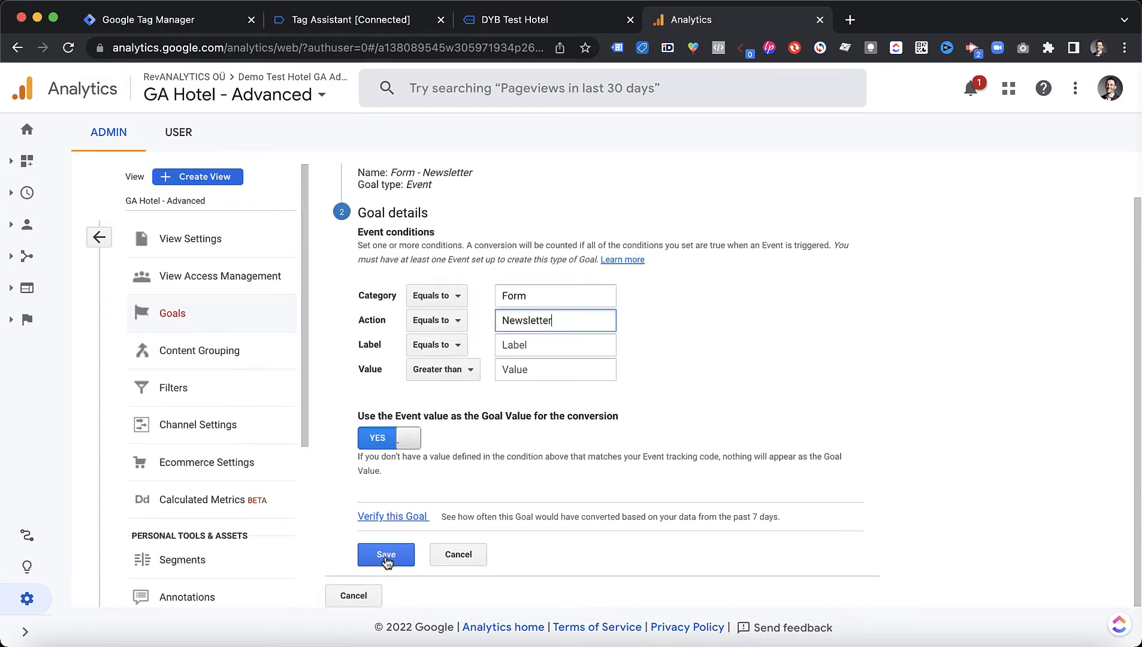
left_click(386, 556)
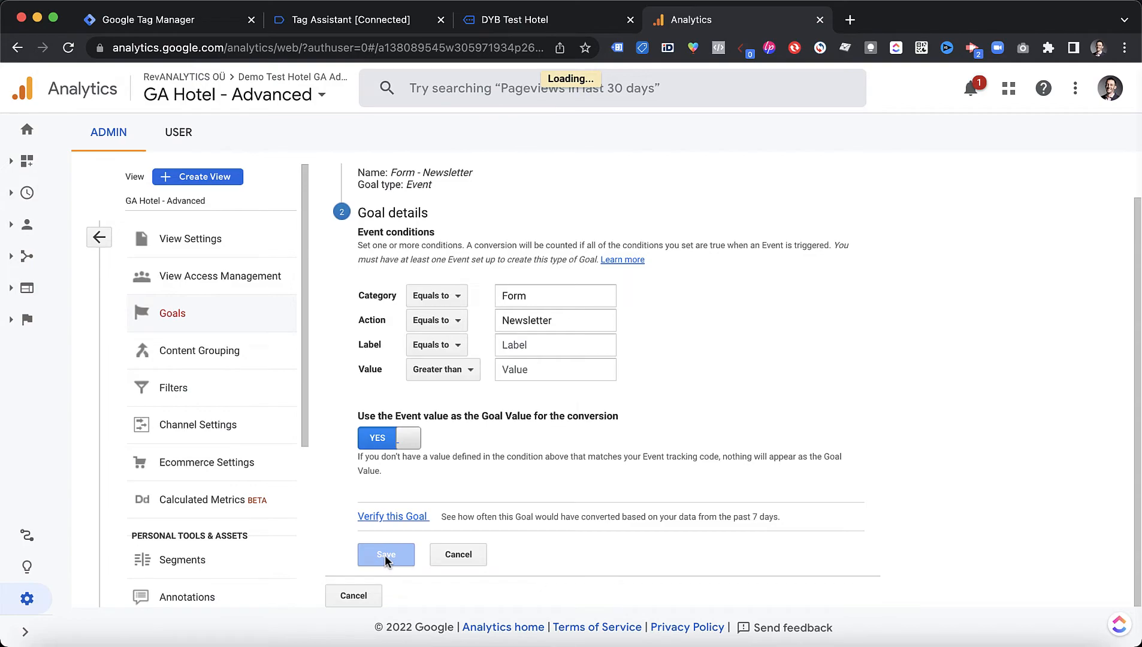
Reopen the saved Form - Newsletter goal and display its event conditions
left_click(378, 286)
left_click(403, 293)
left_click(413, 252)
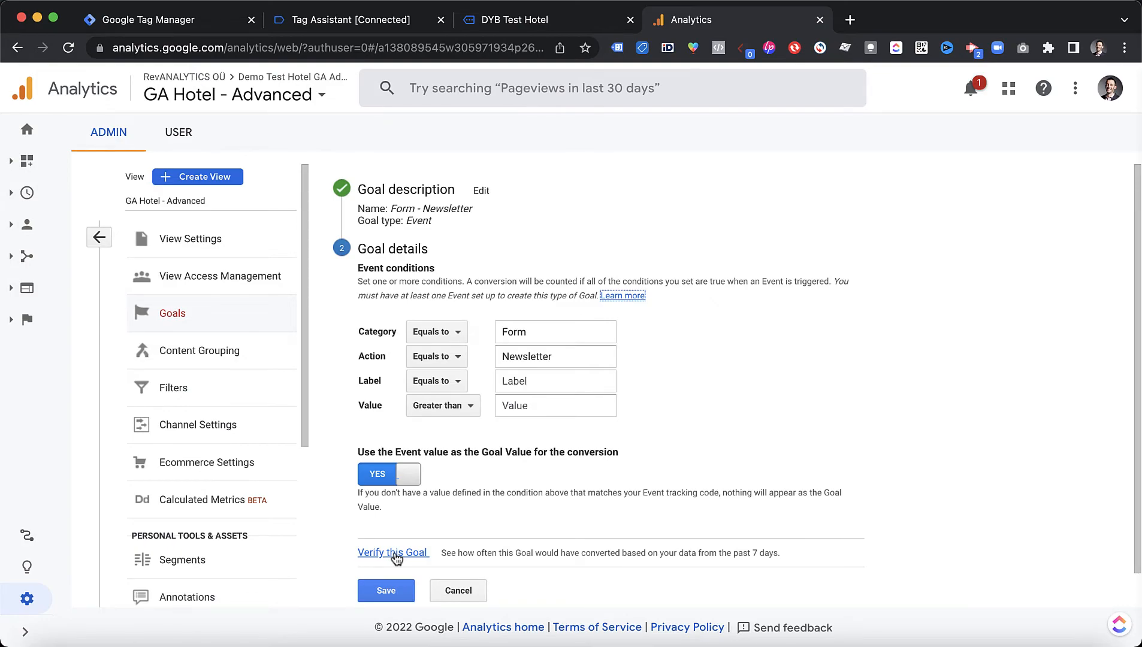
Verify the Form - Newsletter goal against the past 7 days of data and save the goal
left_click(397, 556)
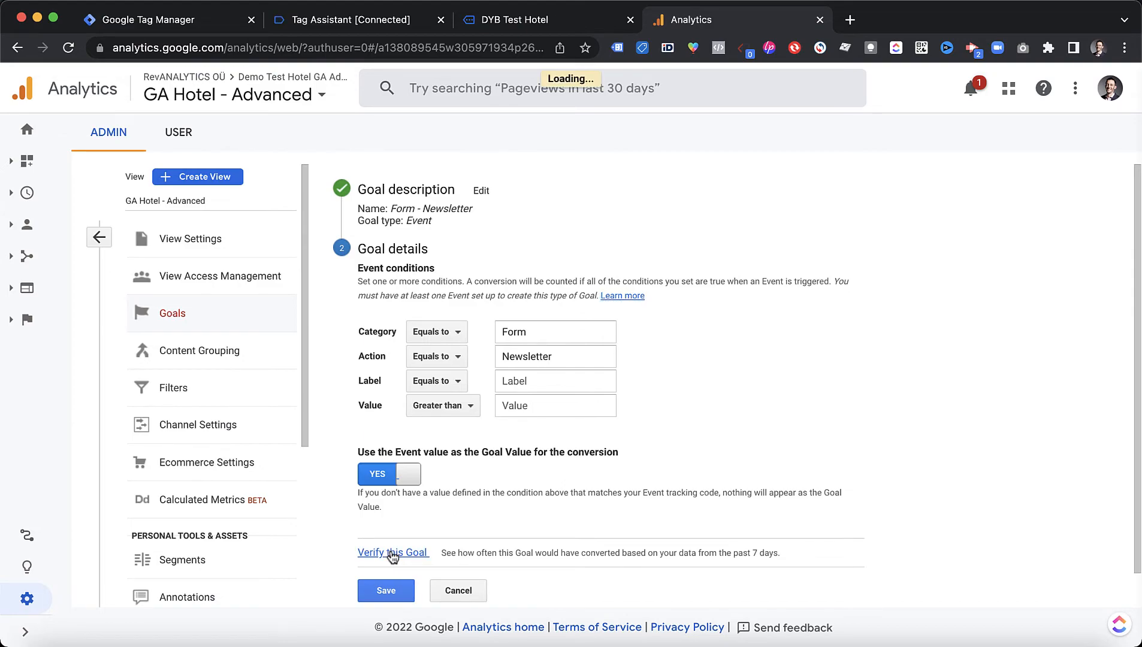
left_click_drag(479, 555, 465, 555)
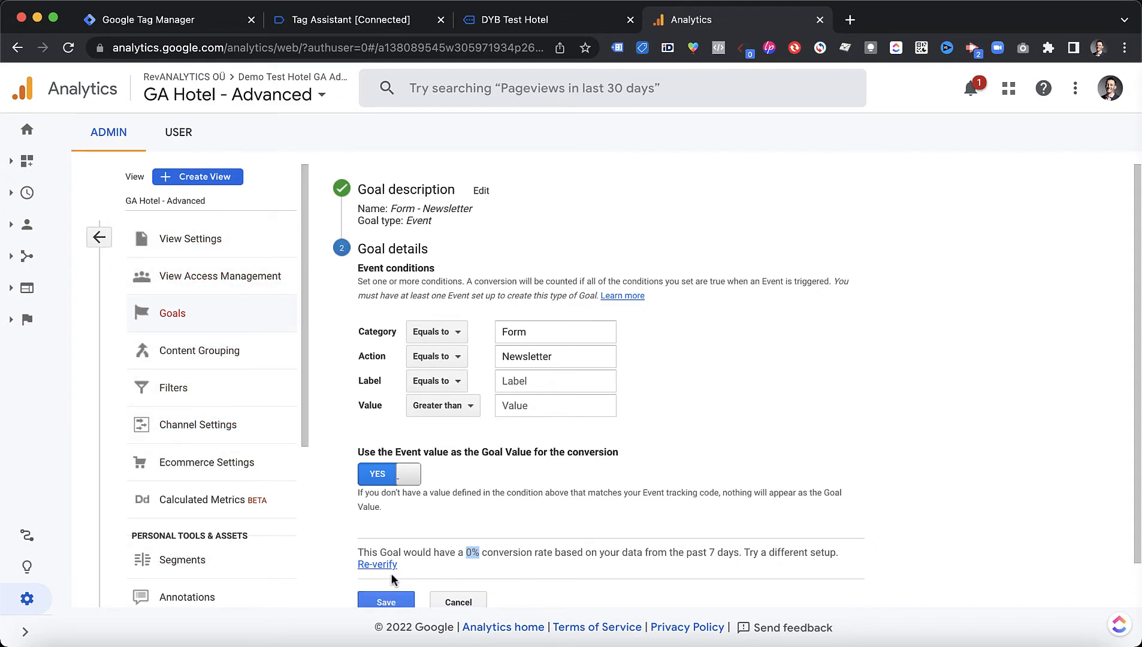
scroll(392, 574, "down", 1)
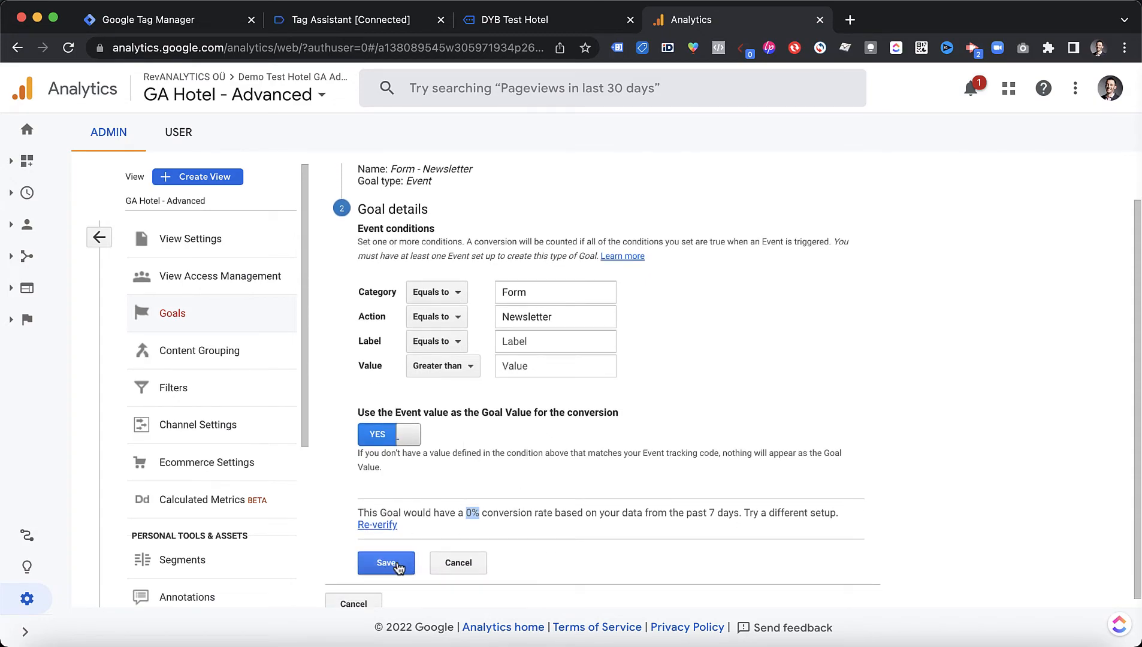
left_click(398, 565)
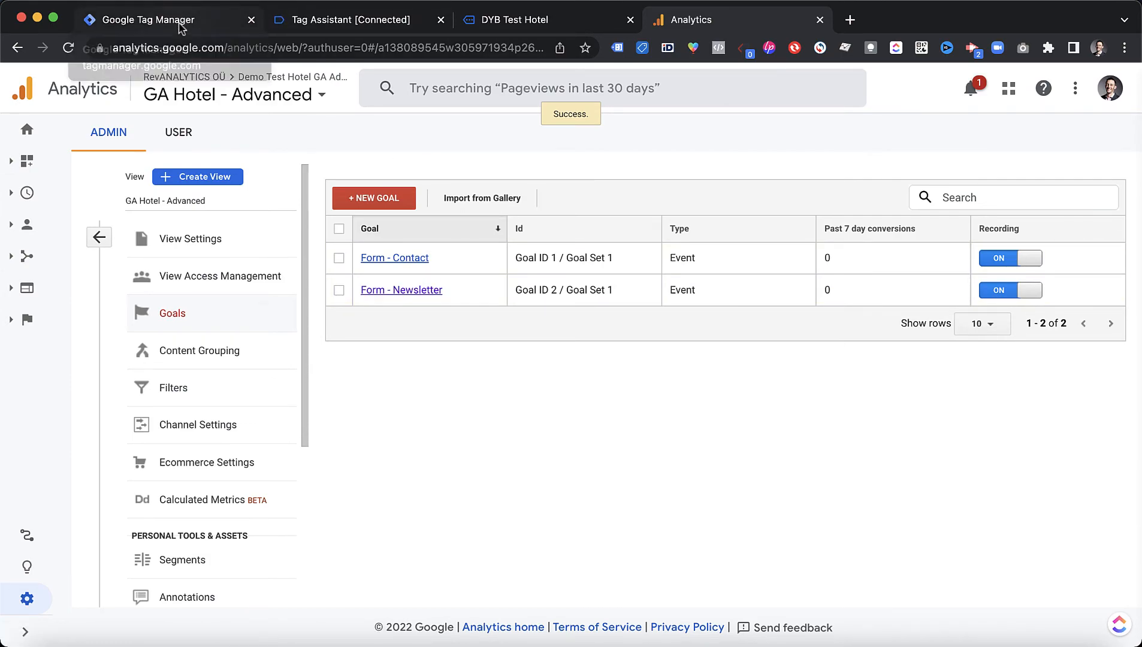
Switch to Tag Manager, close the open Newsletter tag, and return to the goals list in Analytics
left_click(181, 29)
left_click(219, 87)
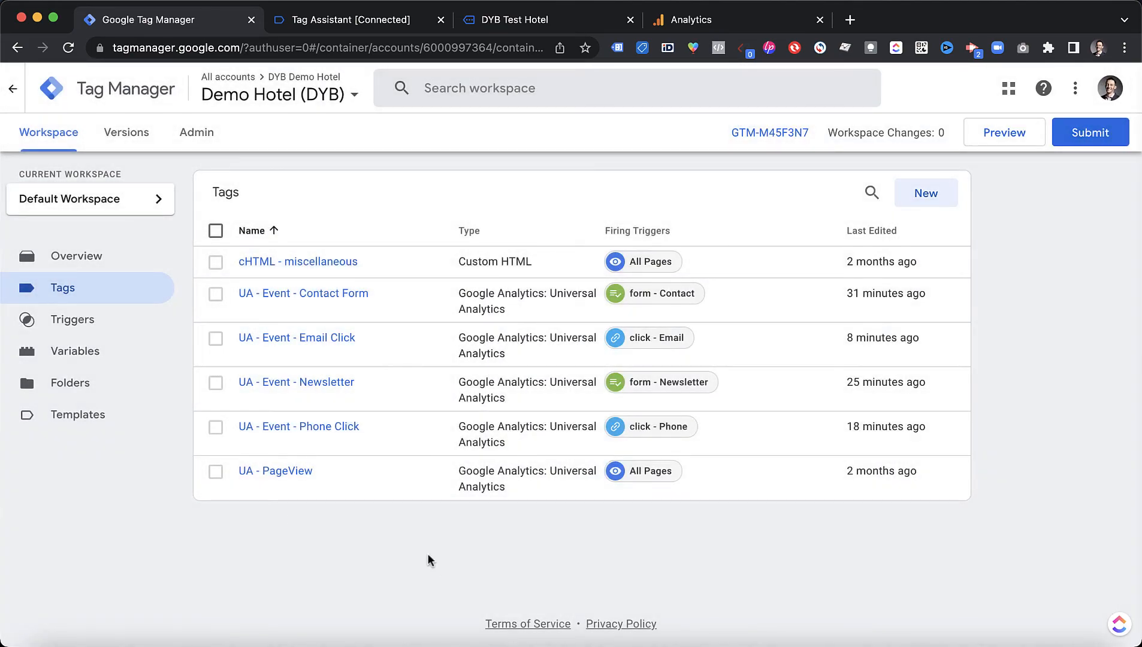
left_click(734, 19)
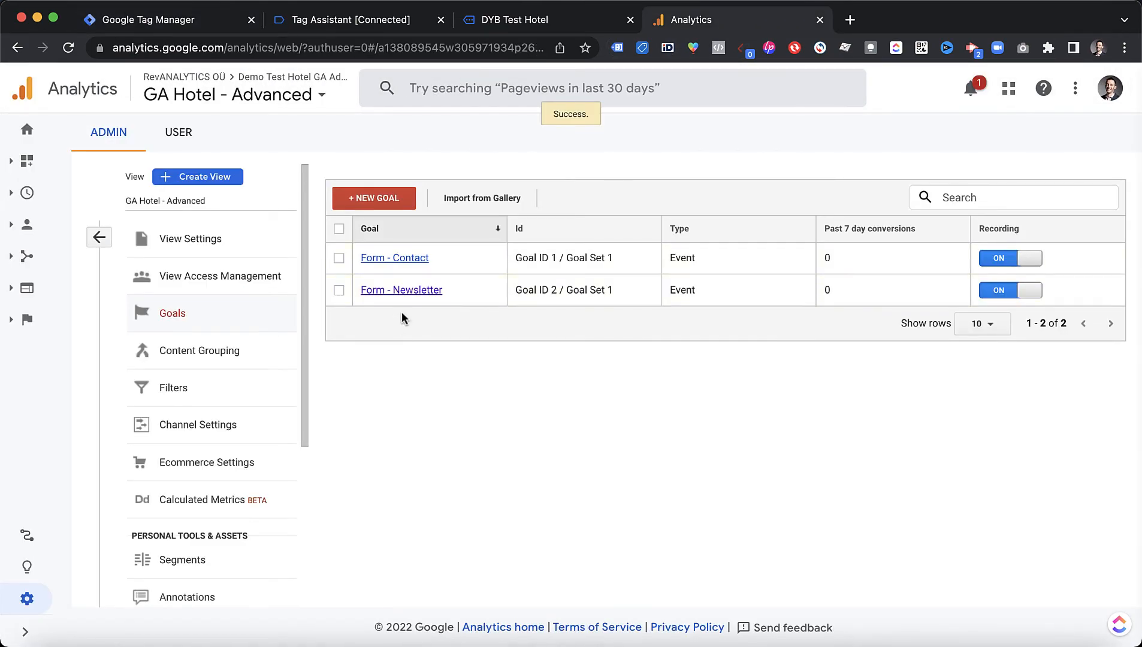
Start a new goal named Email Clicks of type Event, checking the email tag's name in Tag Manager, and continue to its details
left_click(377, 198)
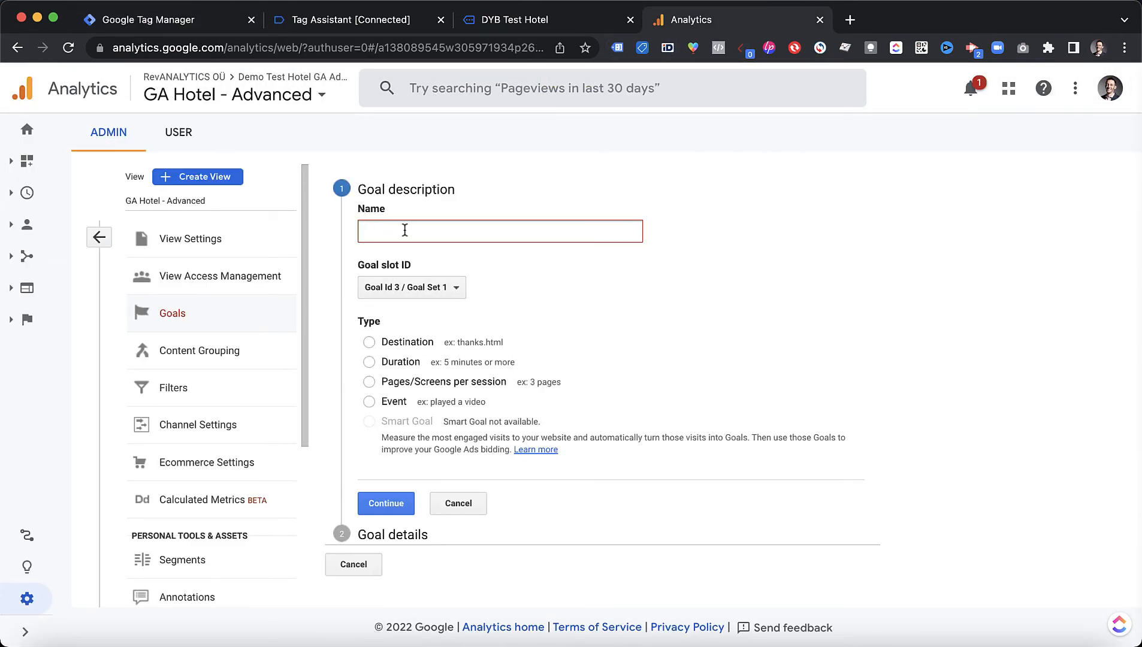
left_click(180, 20)
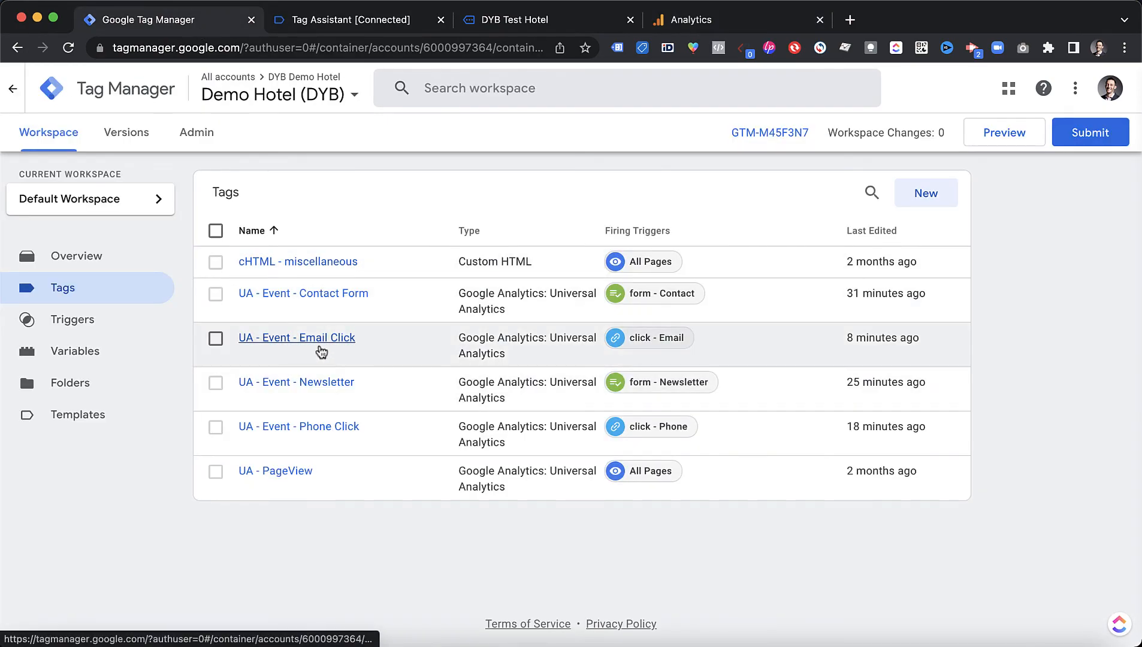
left_click(694, 19)
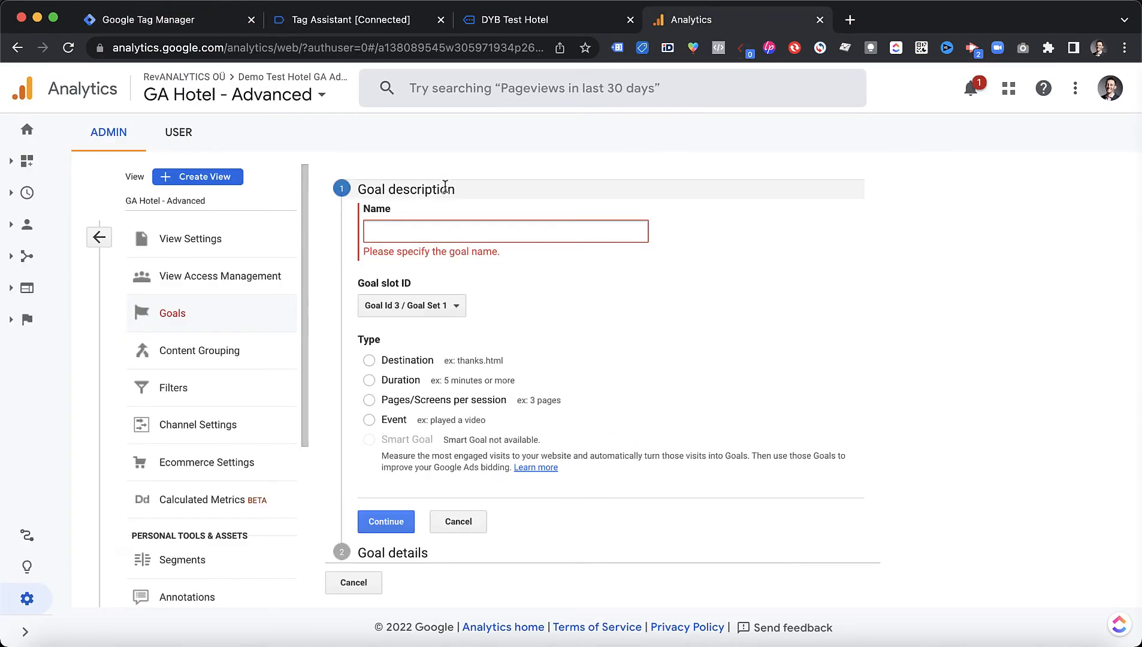
type("Email Clicks")
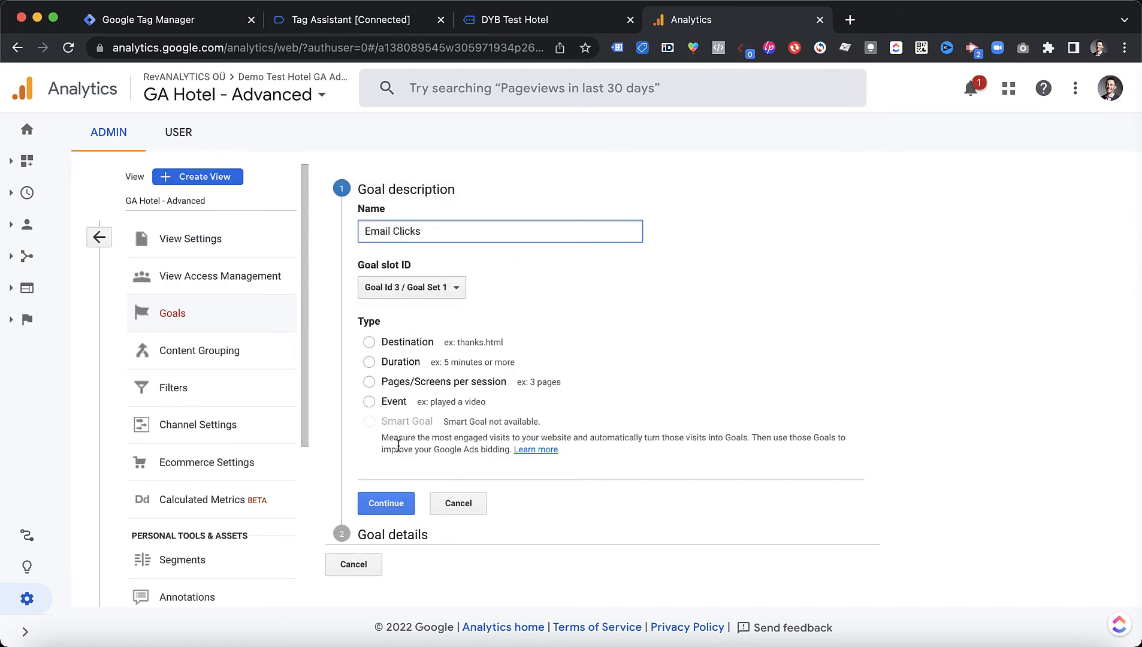
left_click(370, 402)
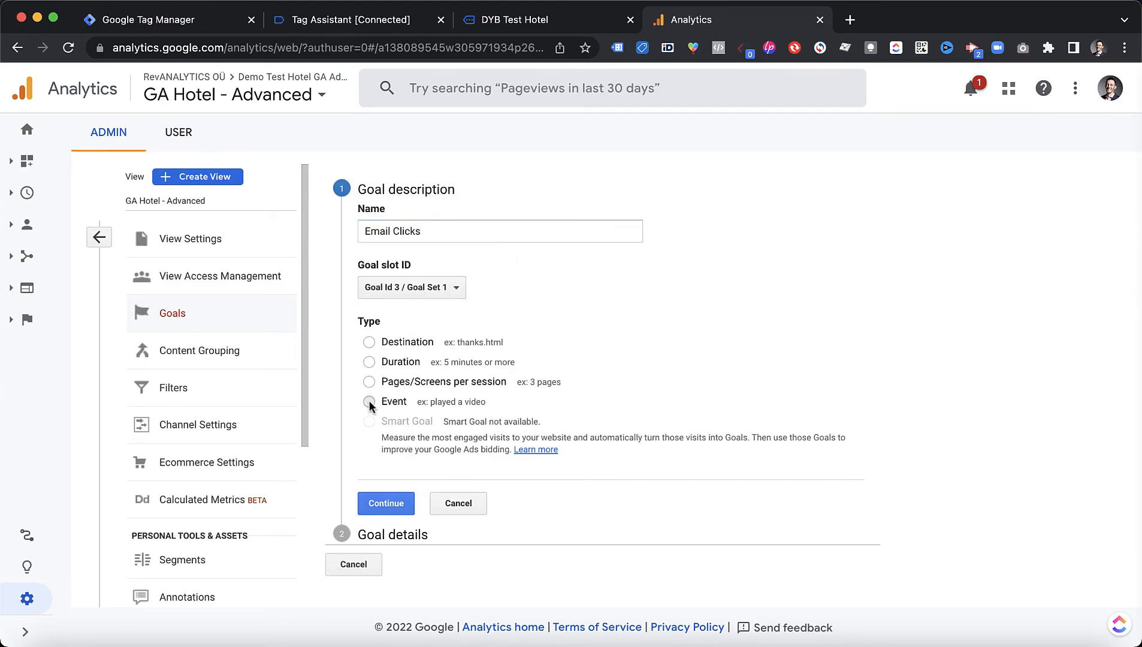
left_click(397, 503)
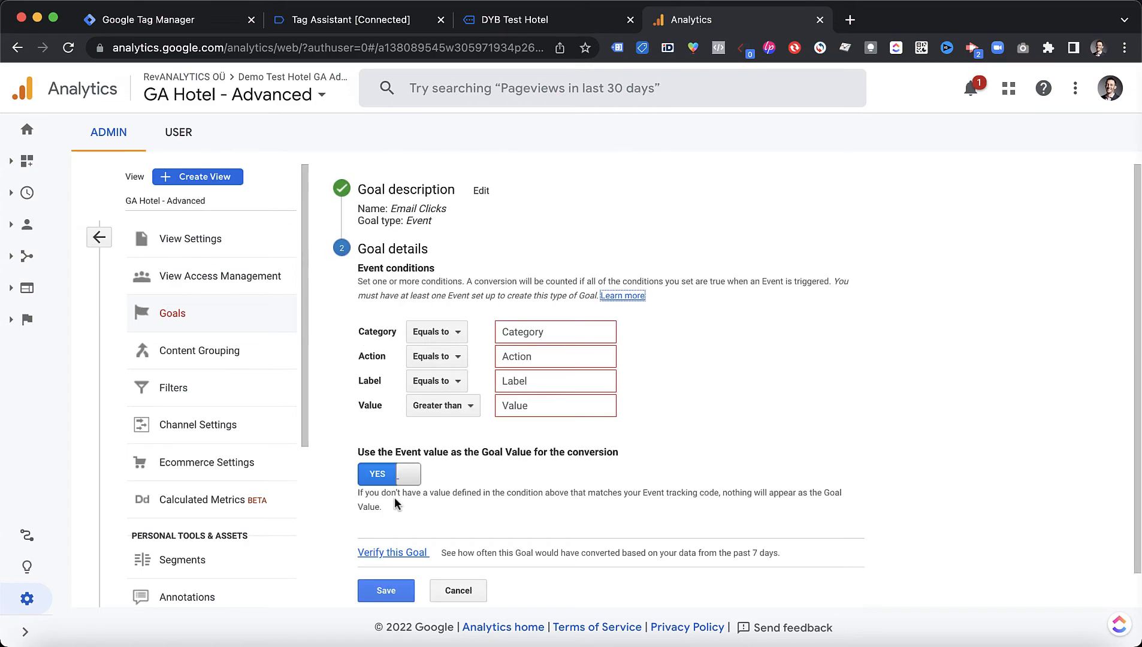
Set the Email Clicks goal's Category condition to Click
left_click(561, 339)
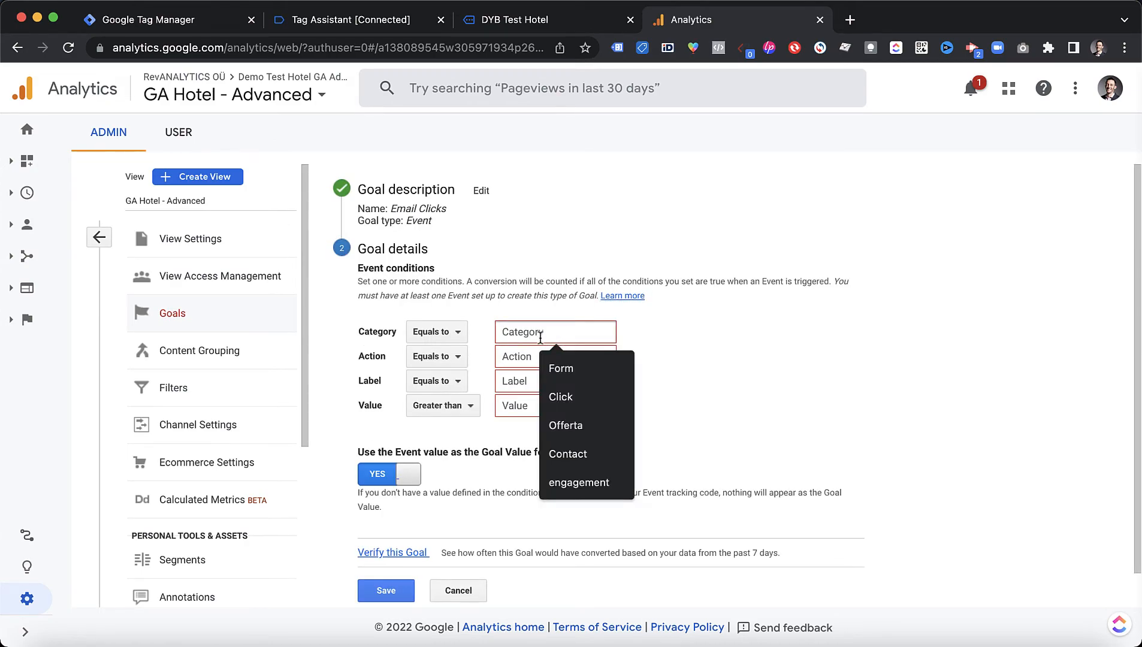
type("Clci")
key("BackSpace")
key("BackSpace")
type("ick")
Copy the action Email from the UA - Event - Email Click tag in Tag Manager into the goal's Action condition, and save the goal
left_click(150, 20)
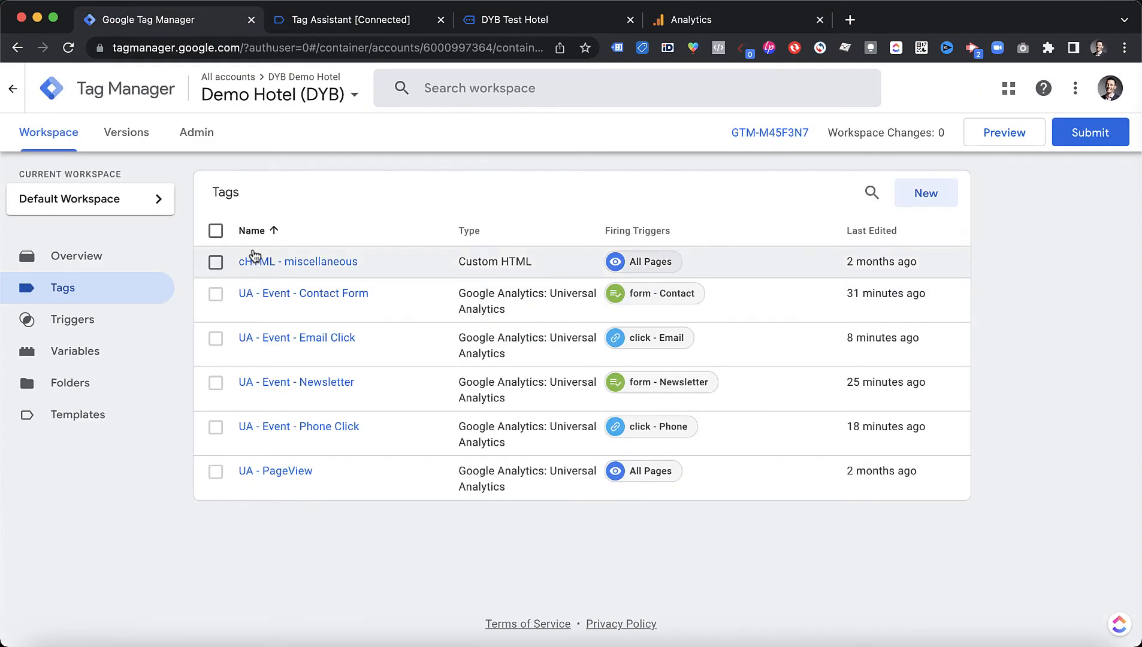
left_click(303, 339)
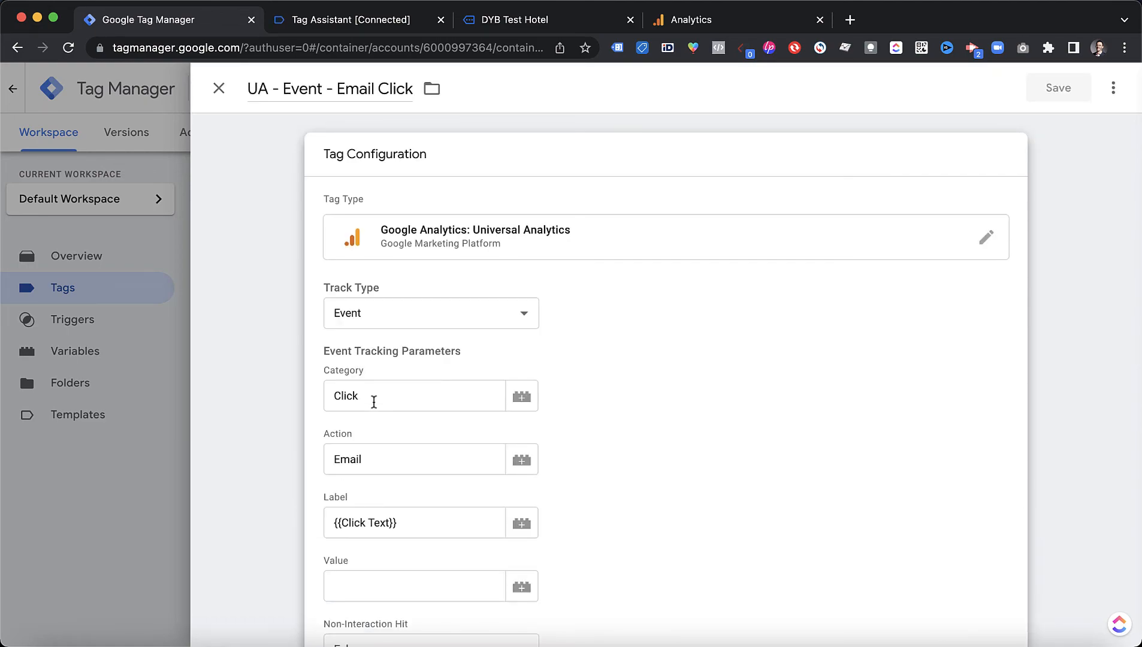
double_click(369, 458)
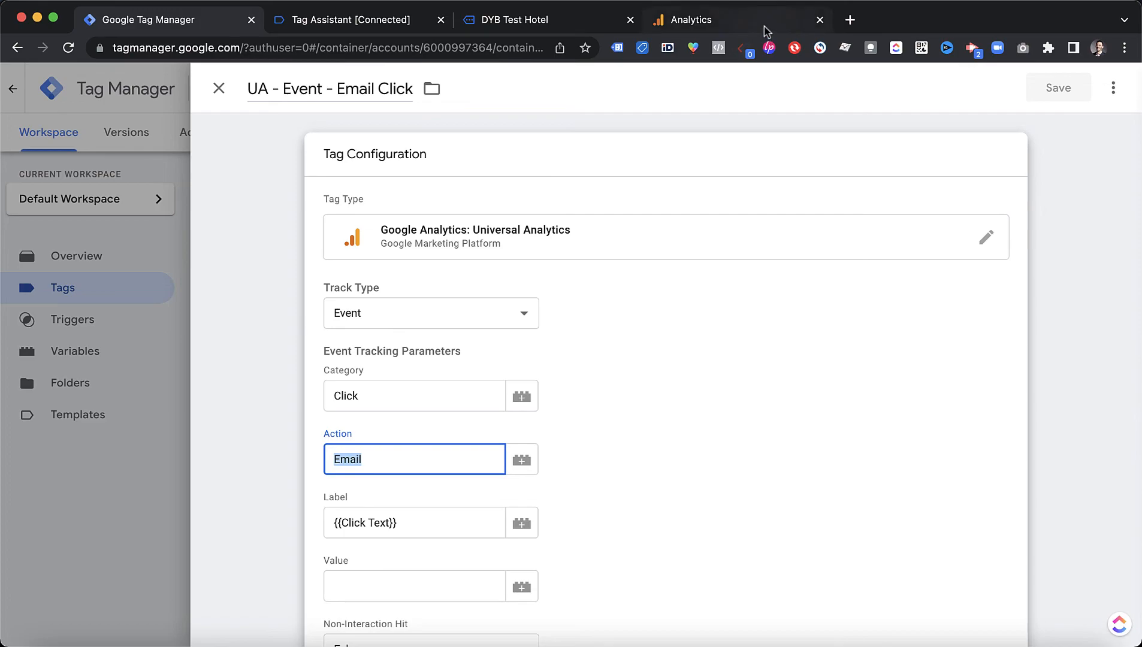
left_click(763, 31)
left_click(539, 357)
key("ctrl+v")
left_click(688, 359)
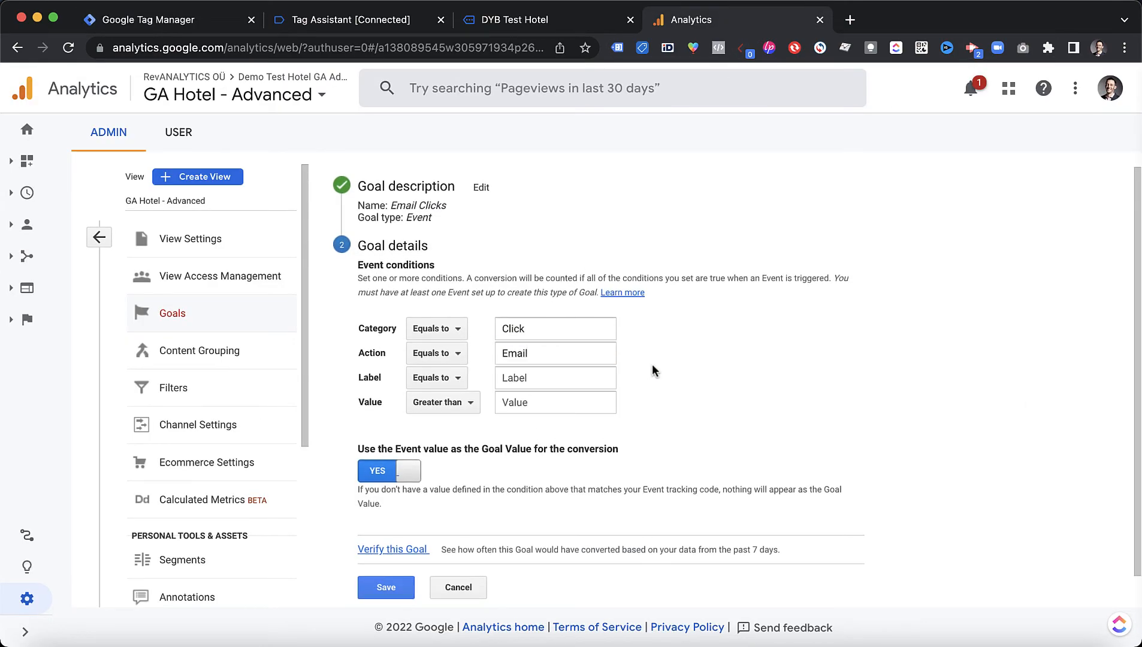
left_click(380, 595)
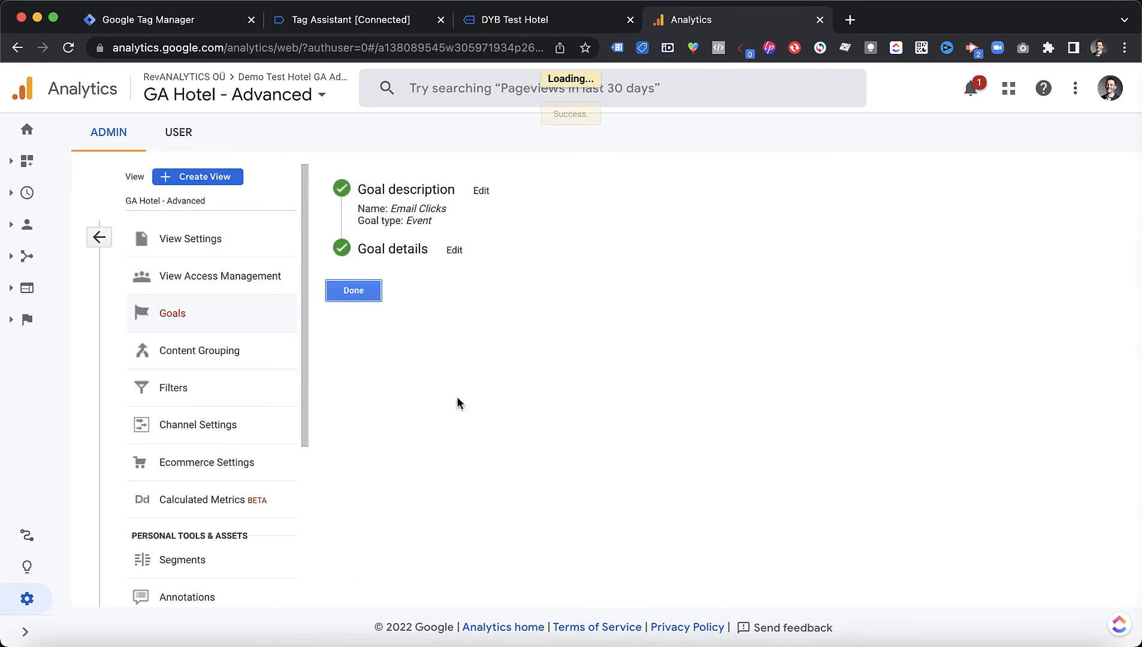
left_click(355, 291)
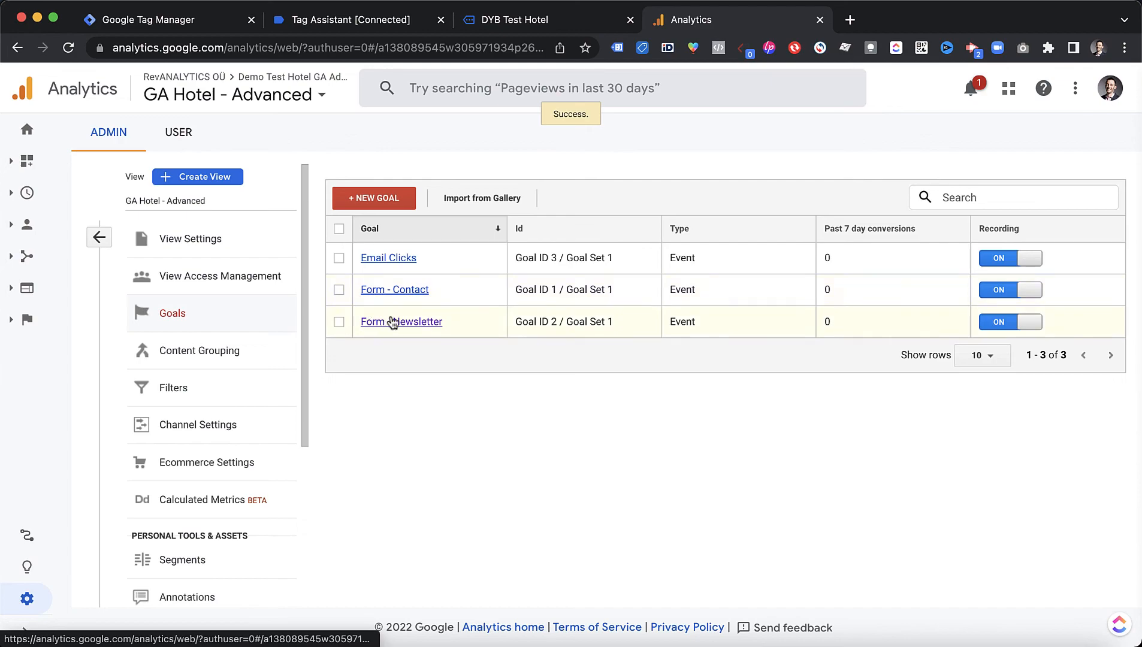
Leave the goals list and open the Goals Overview report under Conversions to examine completions for each goal
left_click(99, 238)
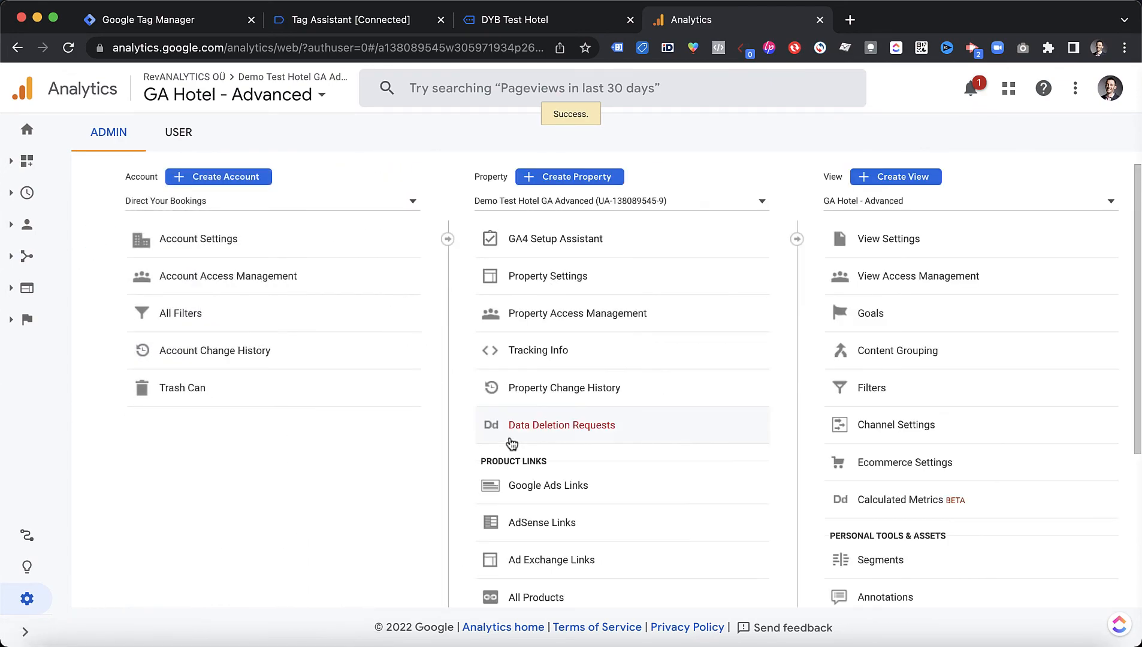
left_click(26, 323)
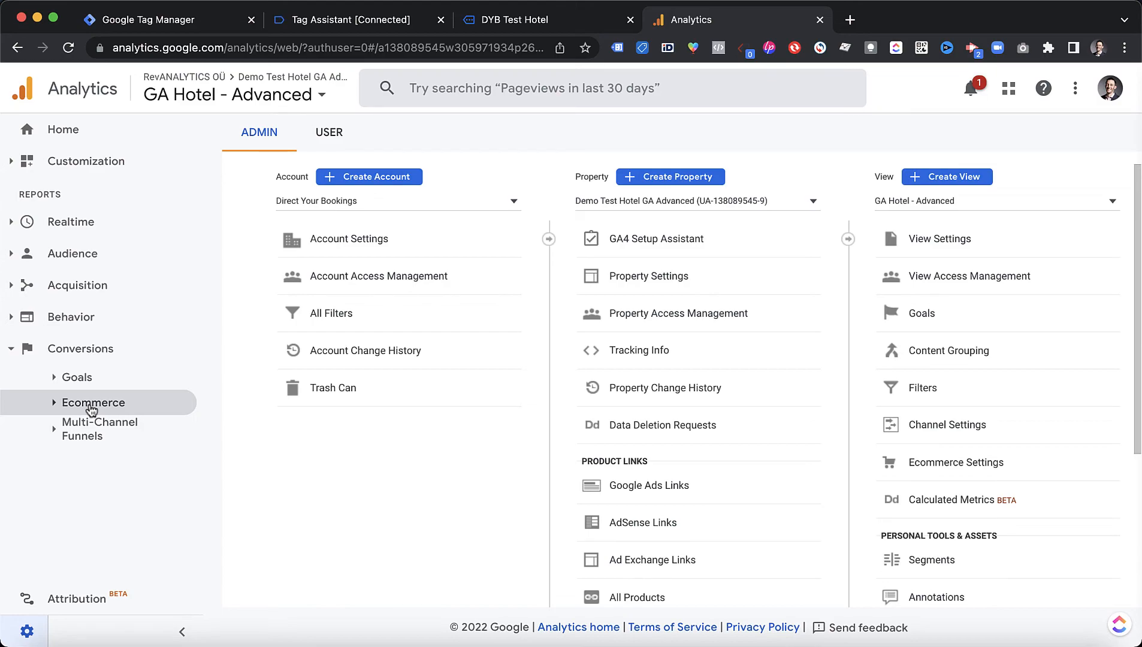
left_click(91, 403)
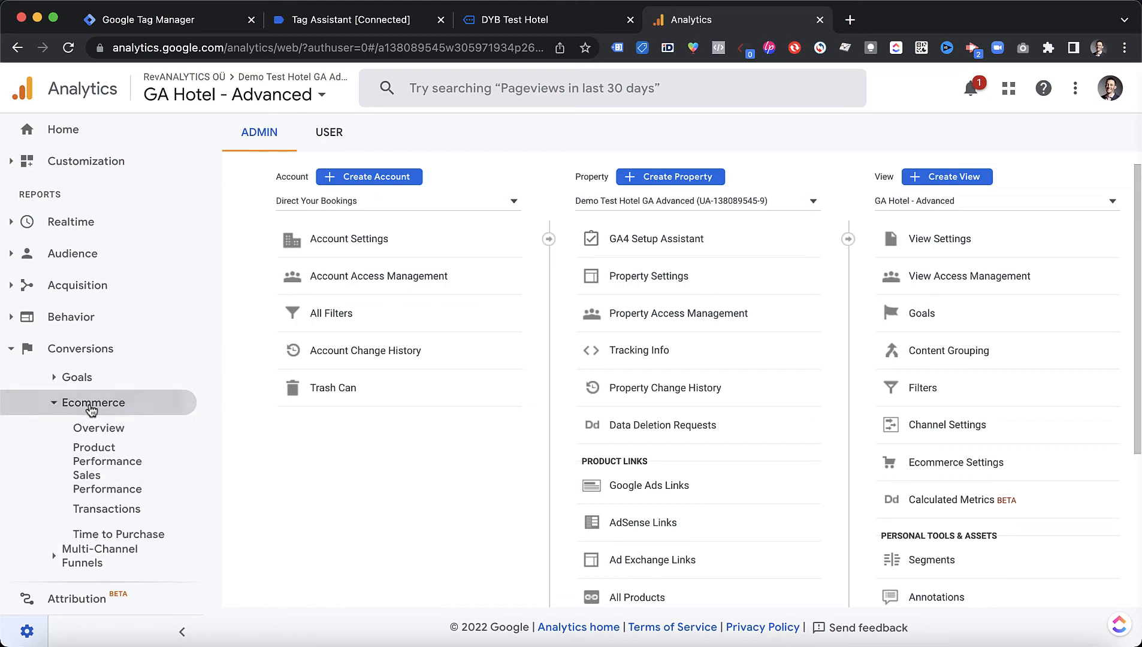
left_click(67, 379)
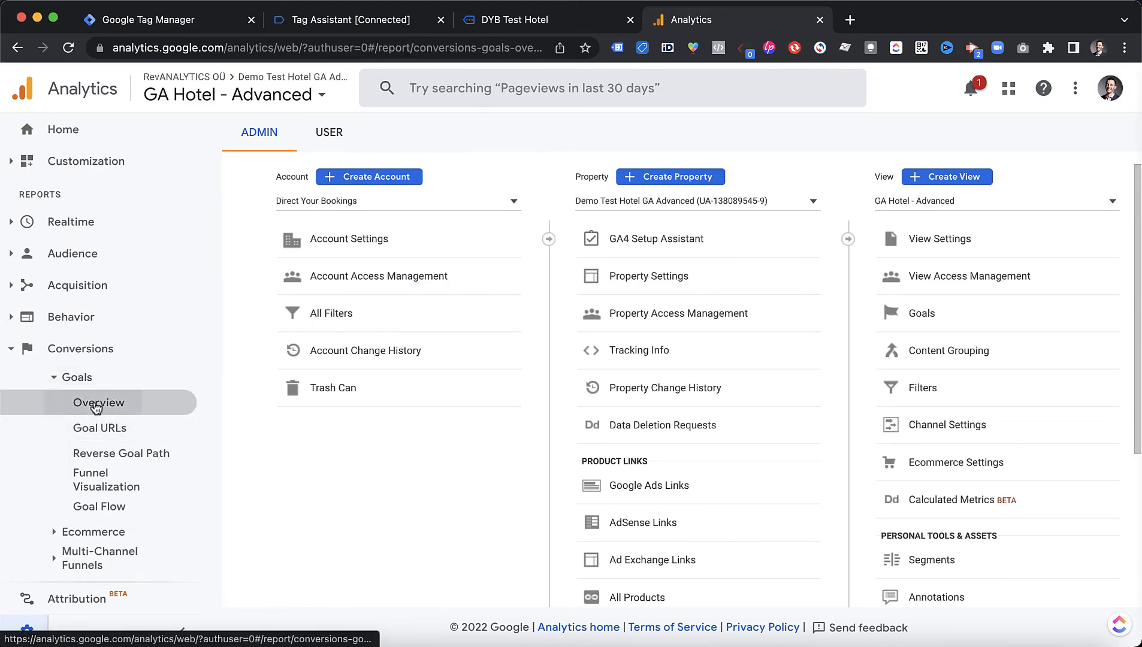
left_click(96, 407)
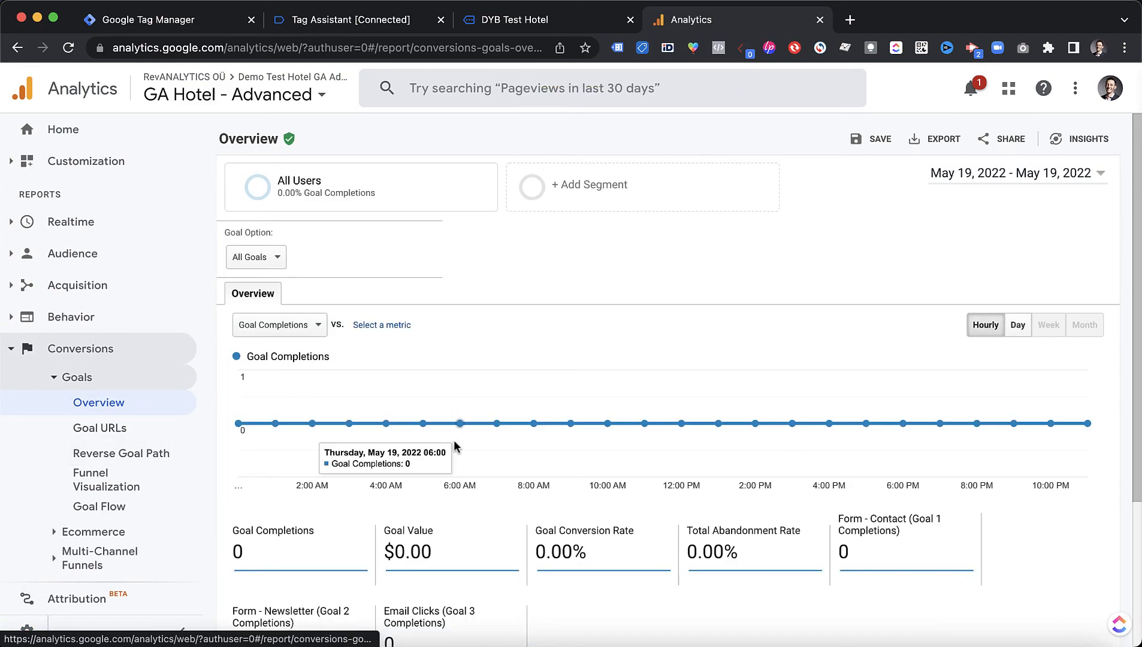
scroll(299, 442, "down", 1)
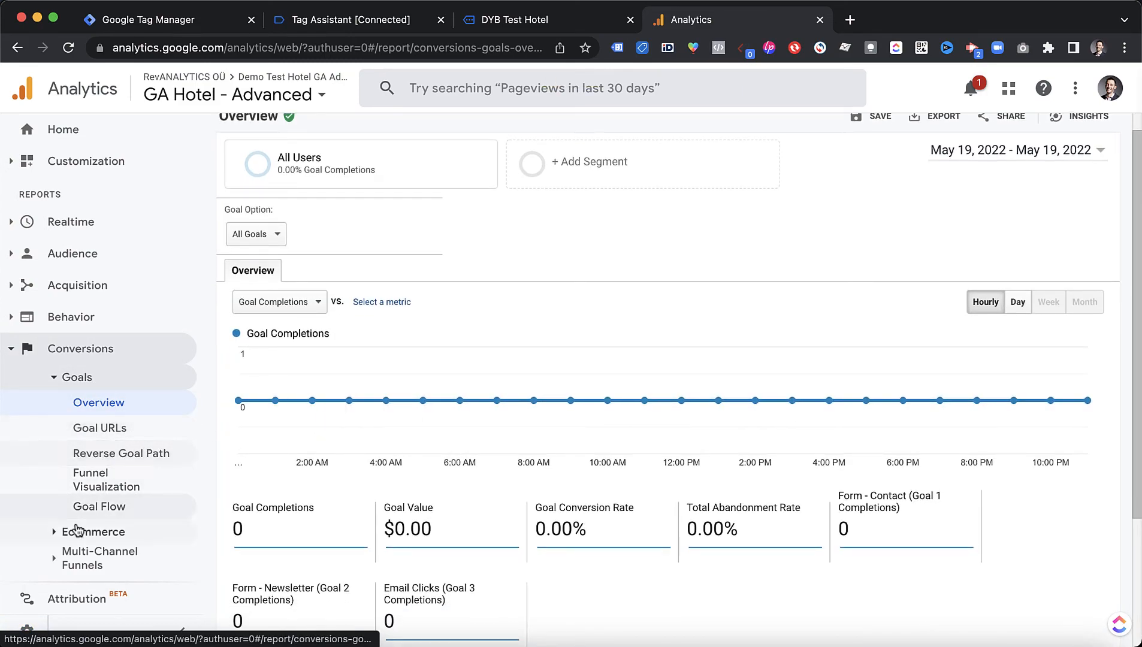
Open the Source/Medium acquisition report and examine which goals can be chosen for its conversion columns
left_click(103, 287)
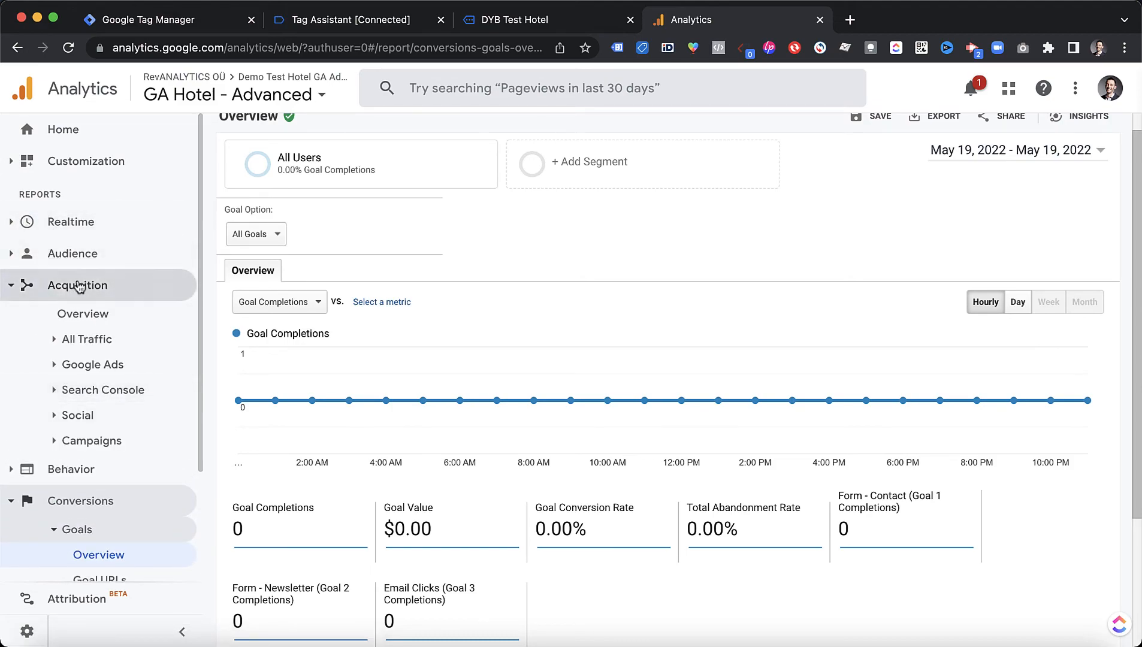
left_click(87, 339)
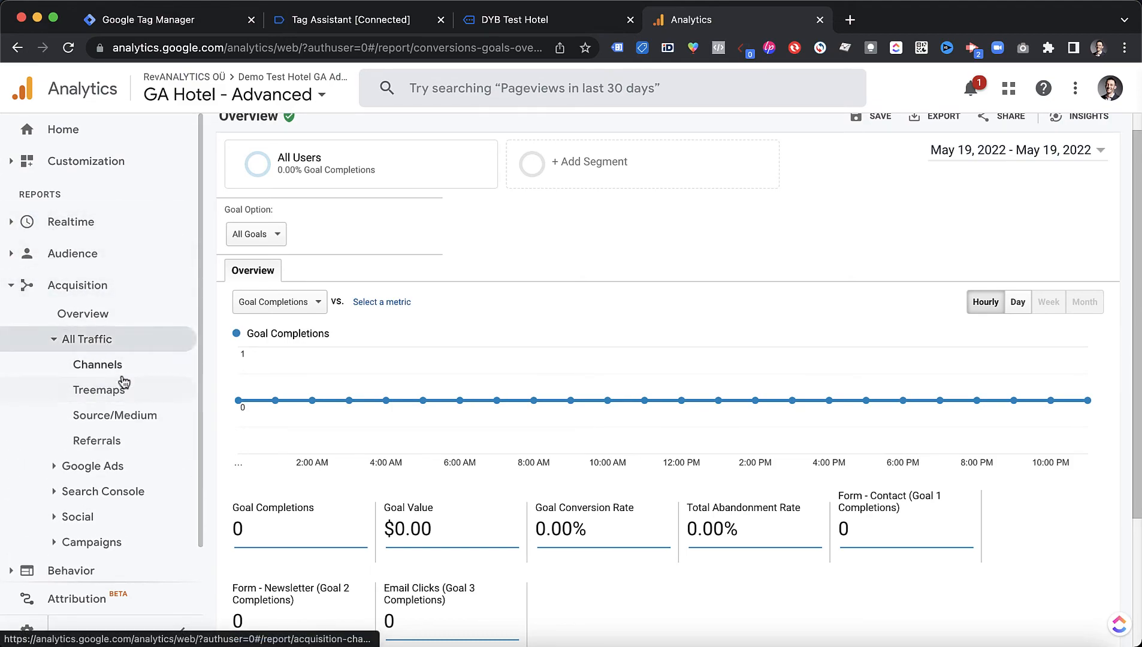
left_click(117, 418)
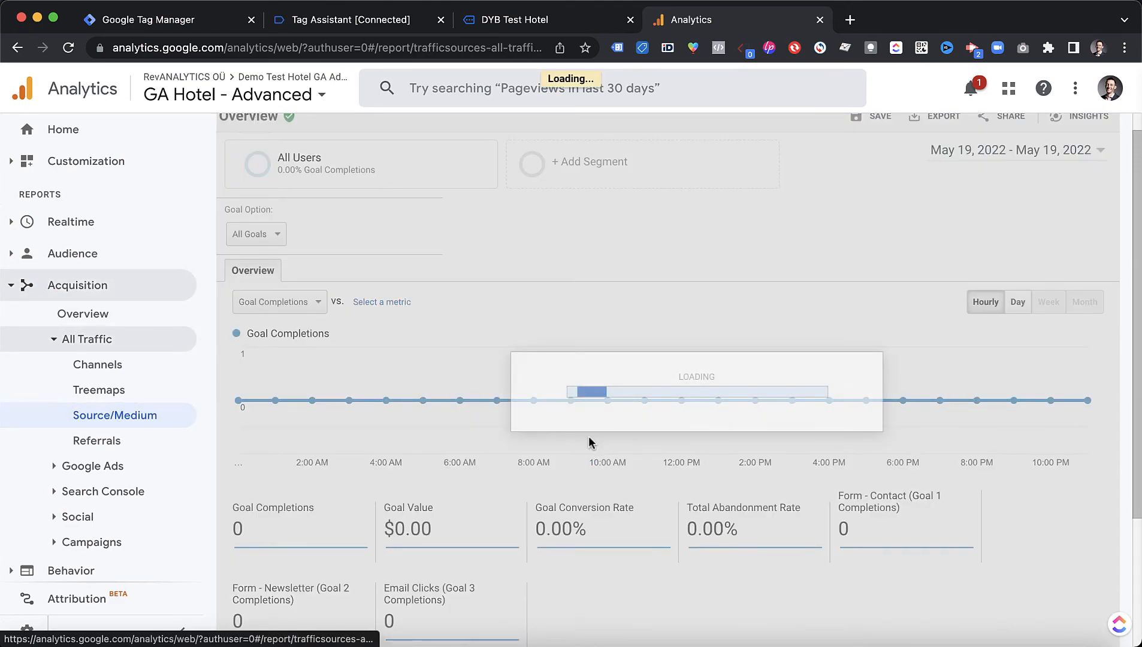
scroll(695, 401, "down", 3)
scroll(695, 402, "down", 1)
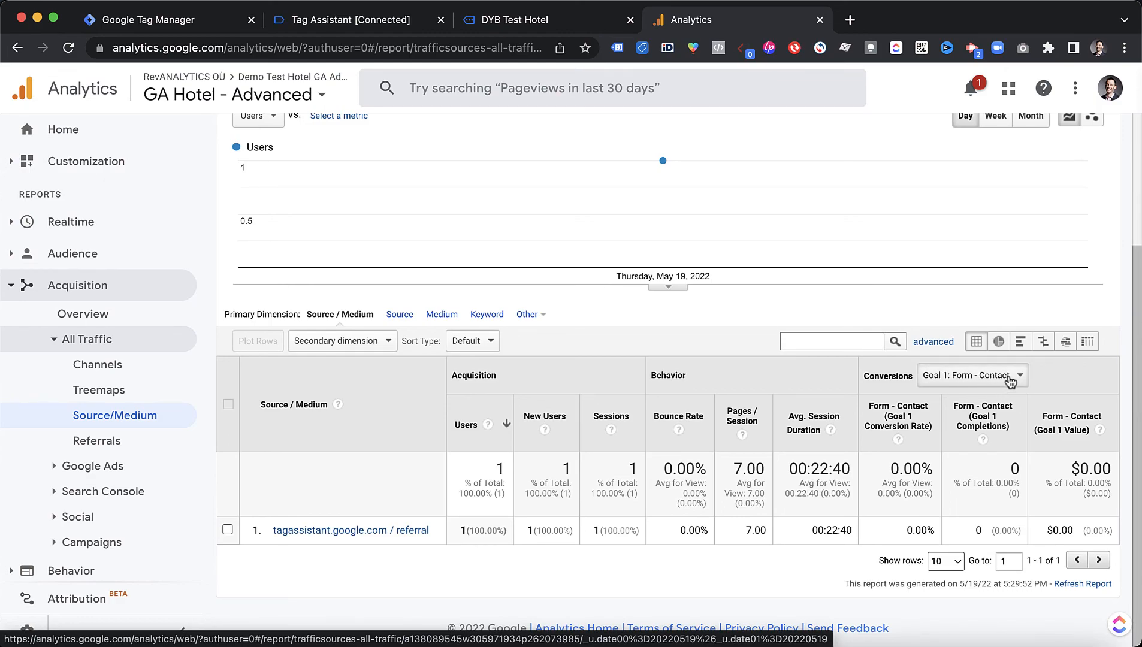
left_click(989, 383)
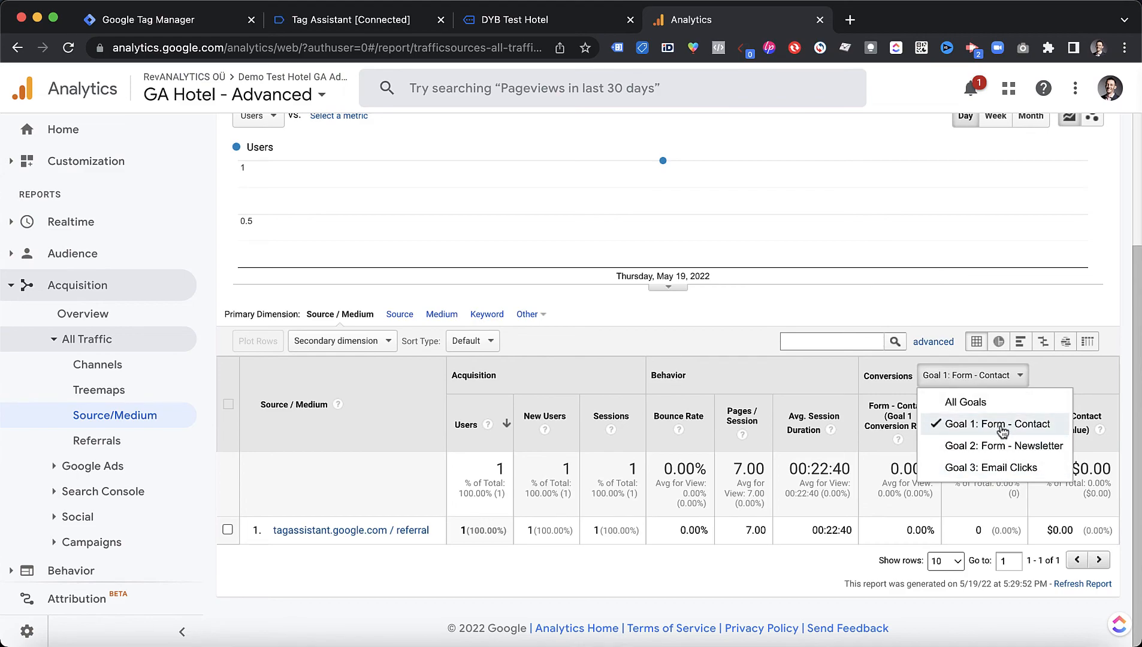
left_click(1086, 381)
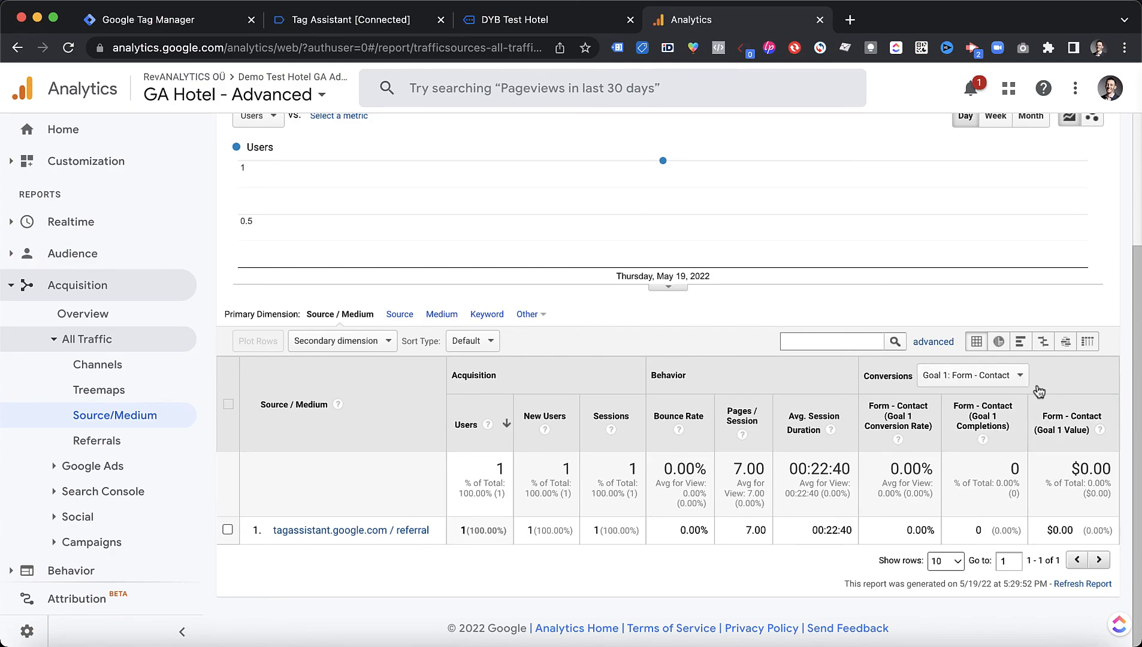
View the property's Google Ads link configuration in the admin settings, and return to the admin overview without linking an account
left_click(27, 635)
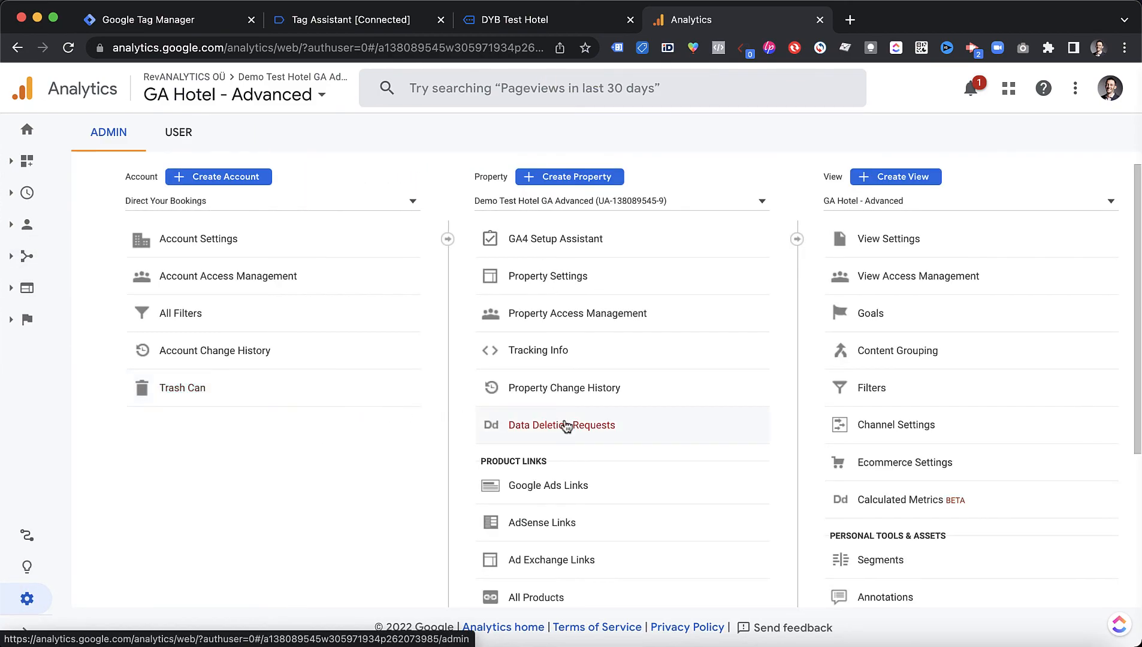
left_click(576, 496)
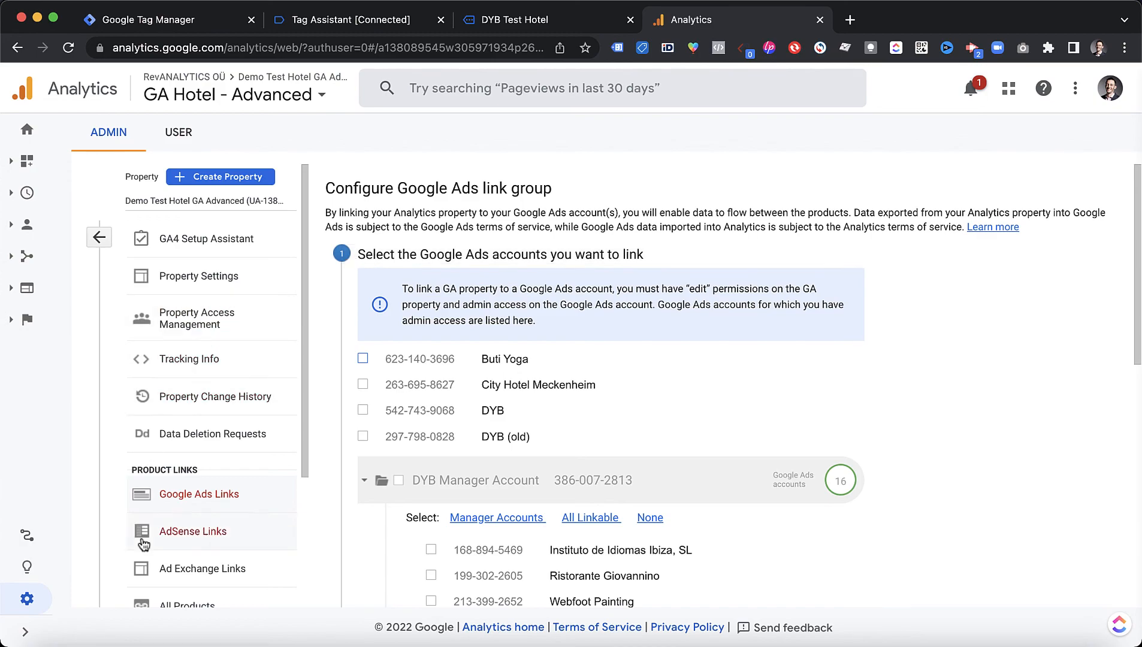
left_click(99, 238)
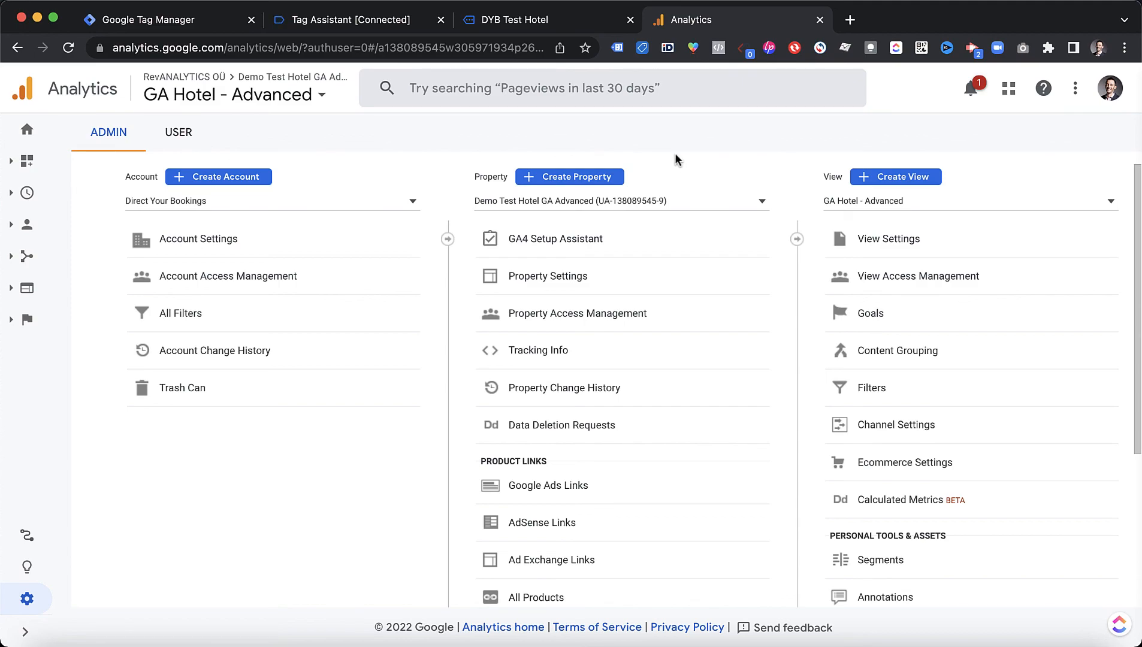
Switch to Tag Manager and close the UA - Event - Email Click tag to return to the tag list
left_click(196, 24)
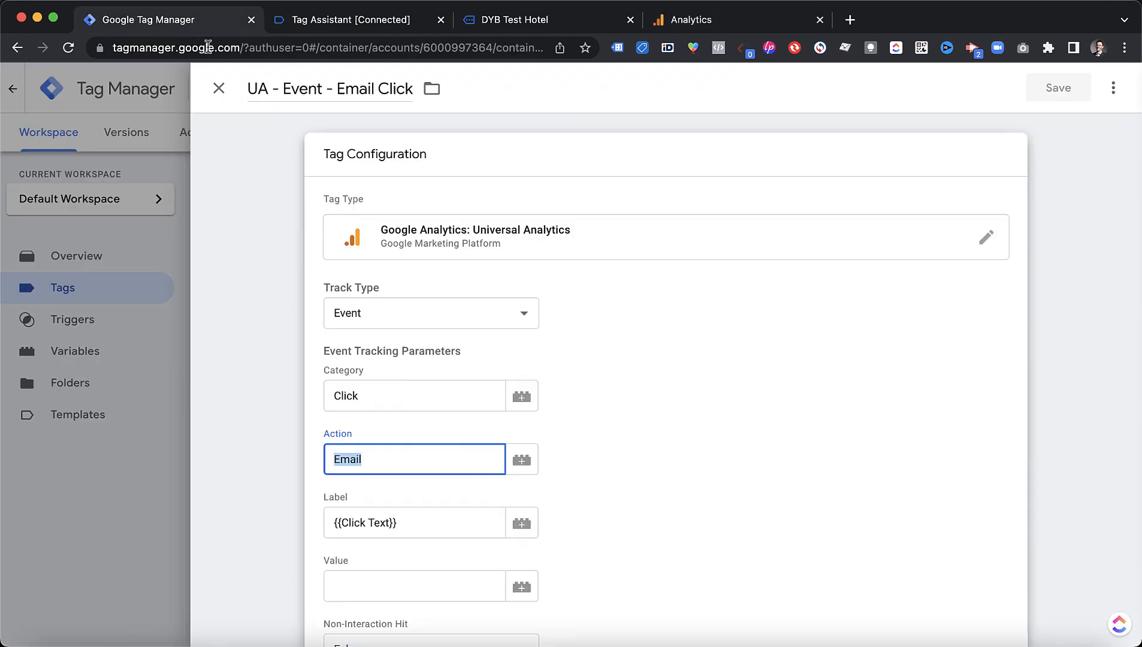
left_click(219, 90)
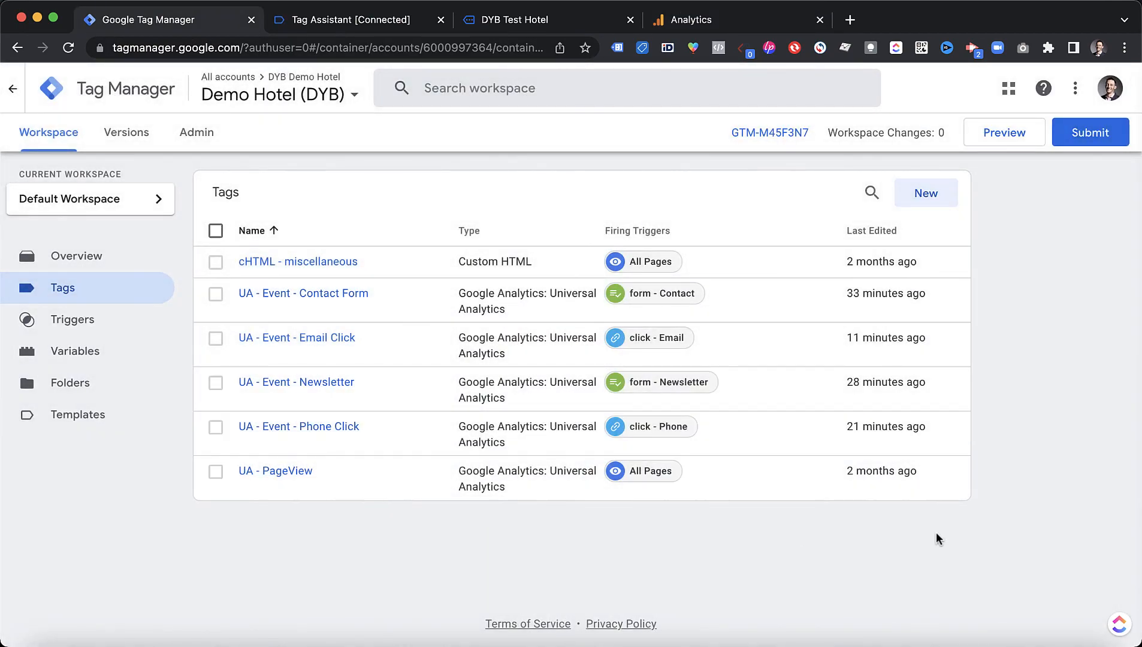